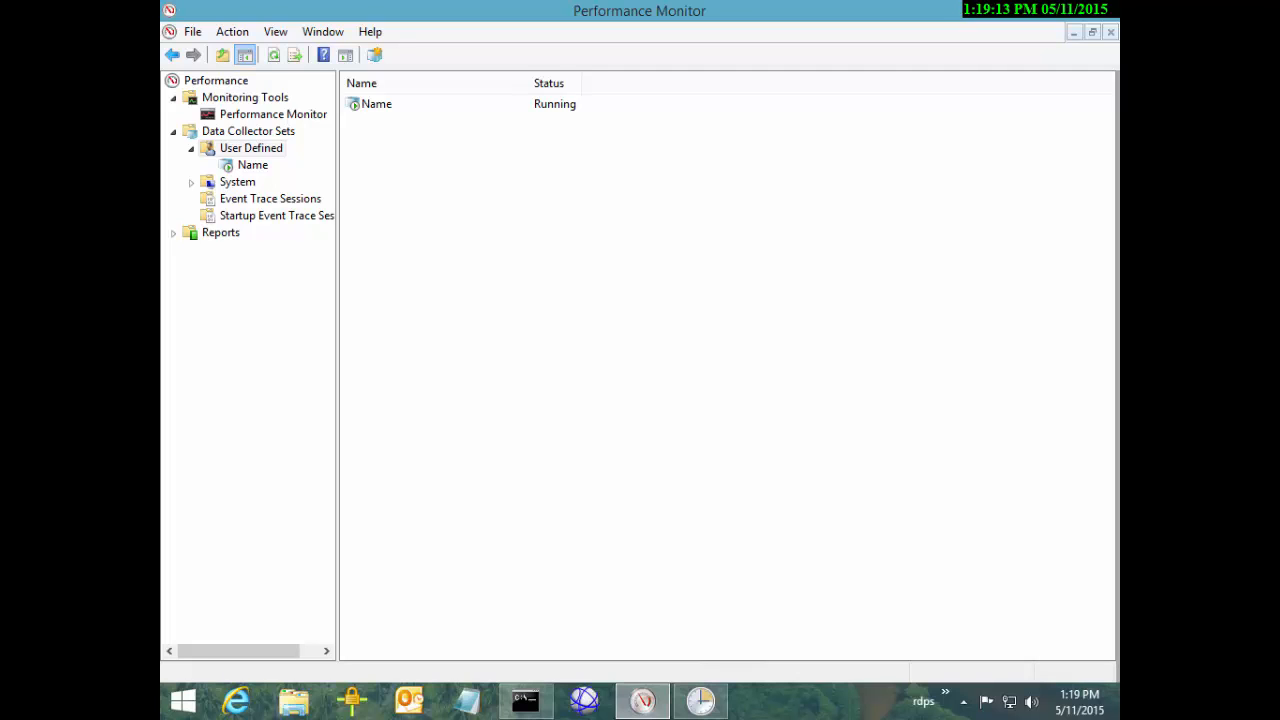
Show the Name collector set's DataCollector01 collector, then switch to the Command Prompt
click(245, 168)
key(Tab)
key(Tab)
key(Tab)
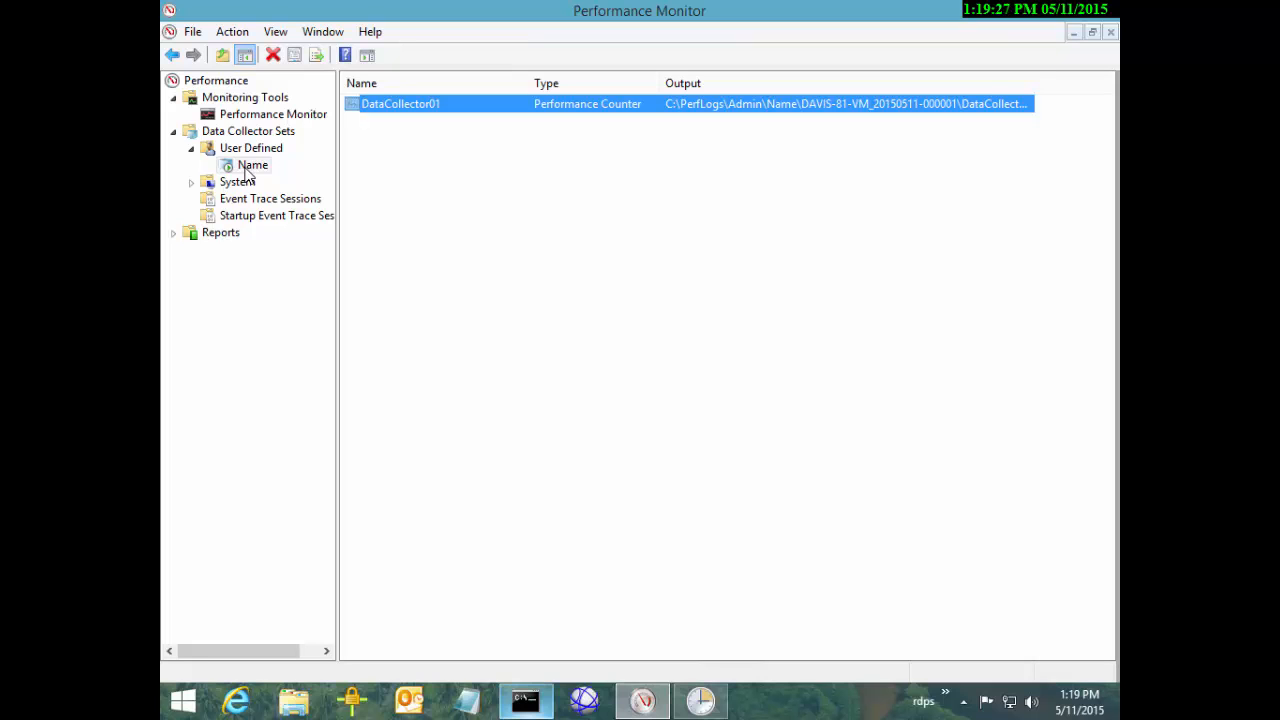
key(alt+Tab)
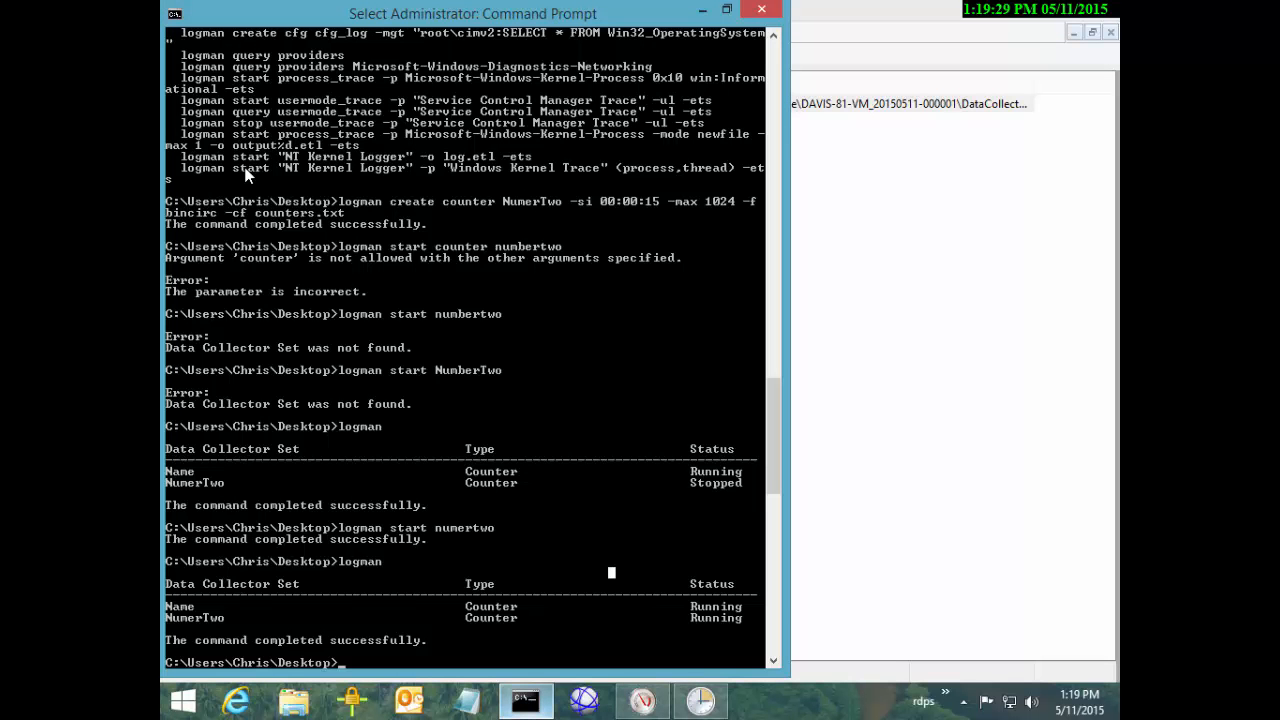
Check the logman output showing both collector sets Running, then minimize the Command Prompt
drag(207, 291, 425, 450)
click(439, 471)
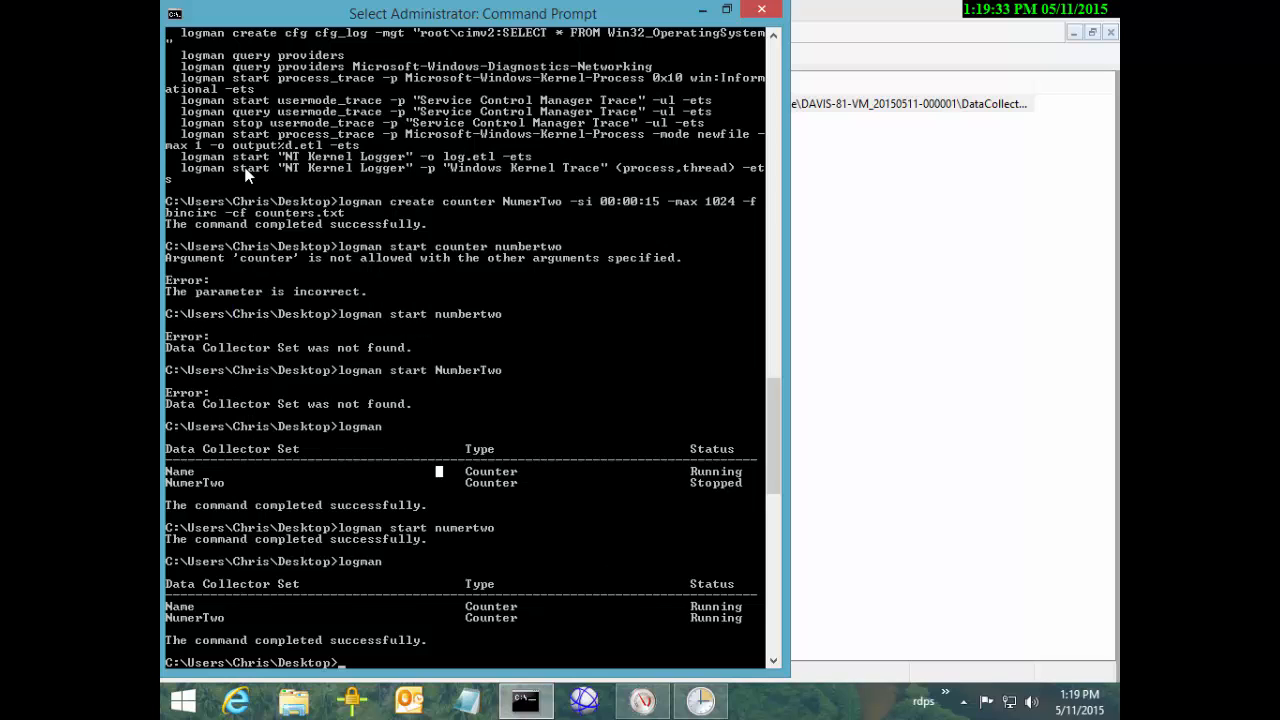
click(526, 701)
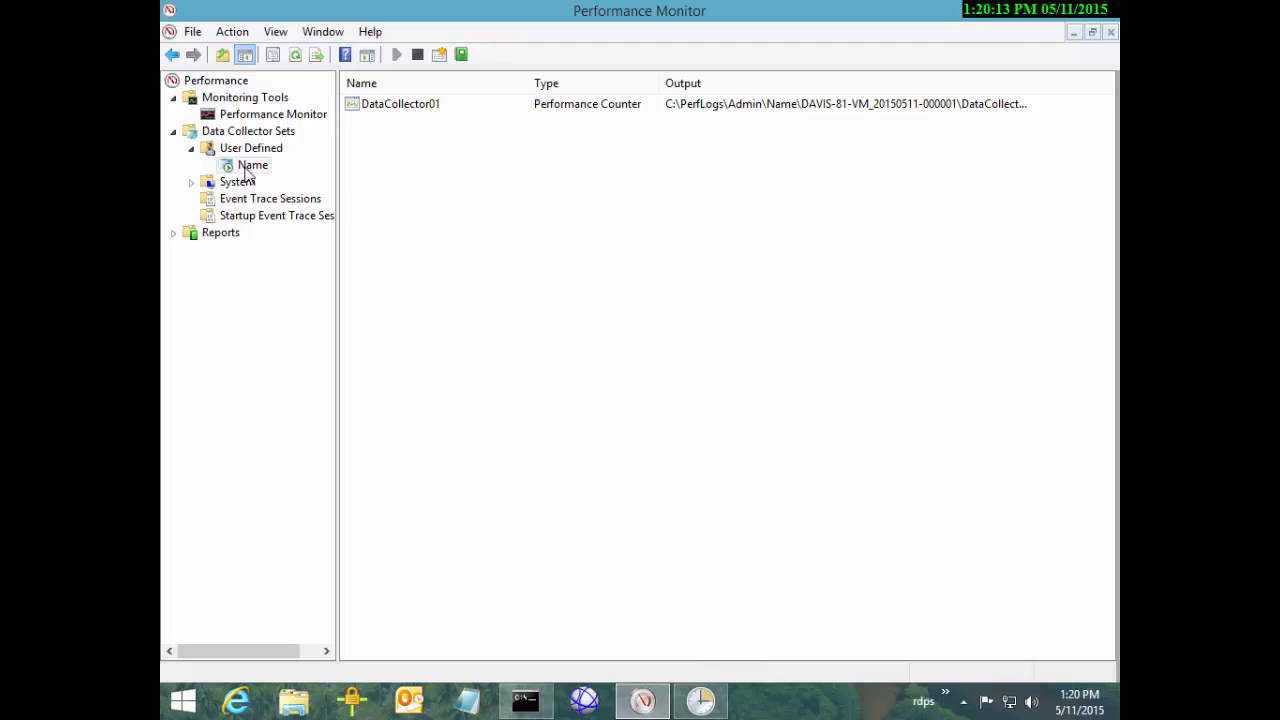
In File Explorer, open C:\PerfLogs\Admin, dismissing the folder permission prompt
click(246, 171)
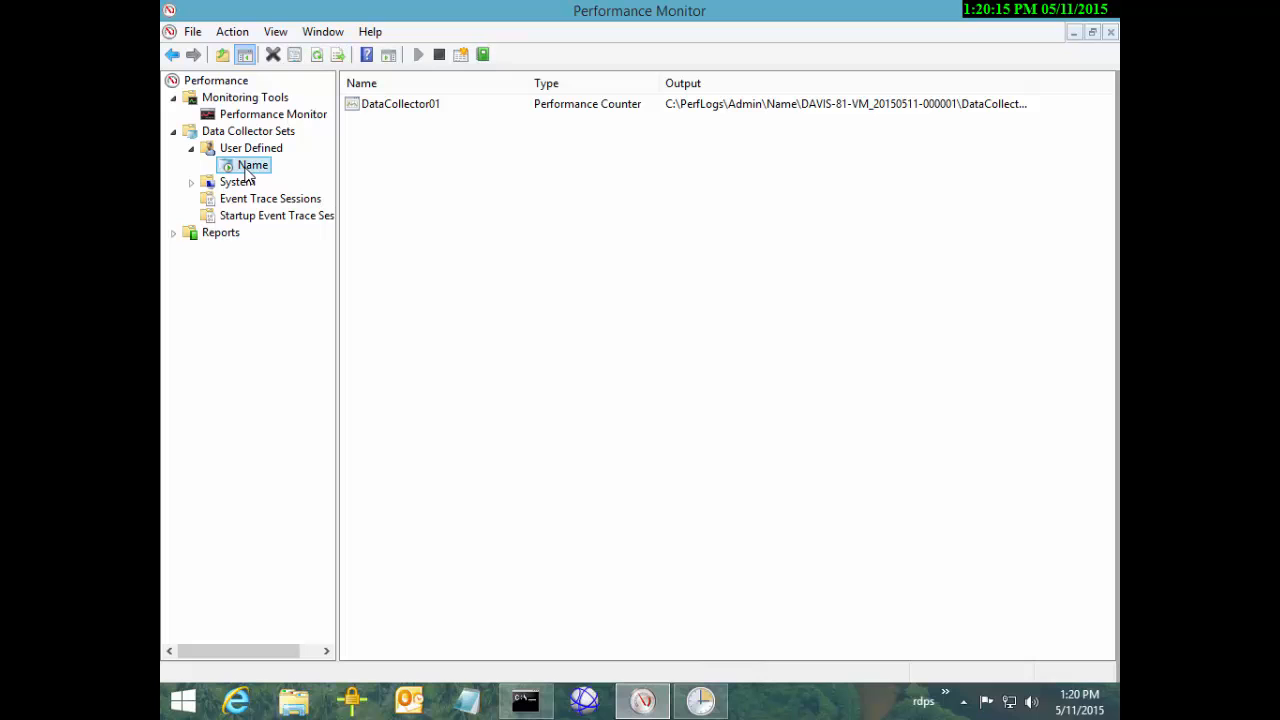
key(super+e)
double_click(470, 437)
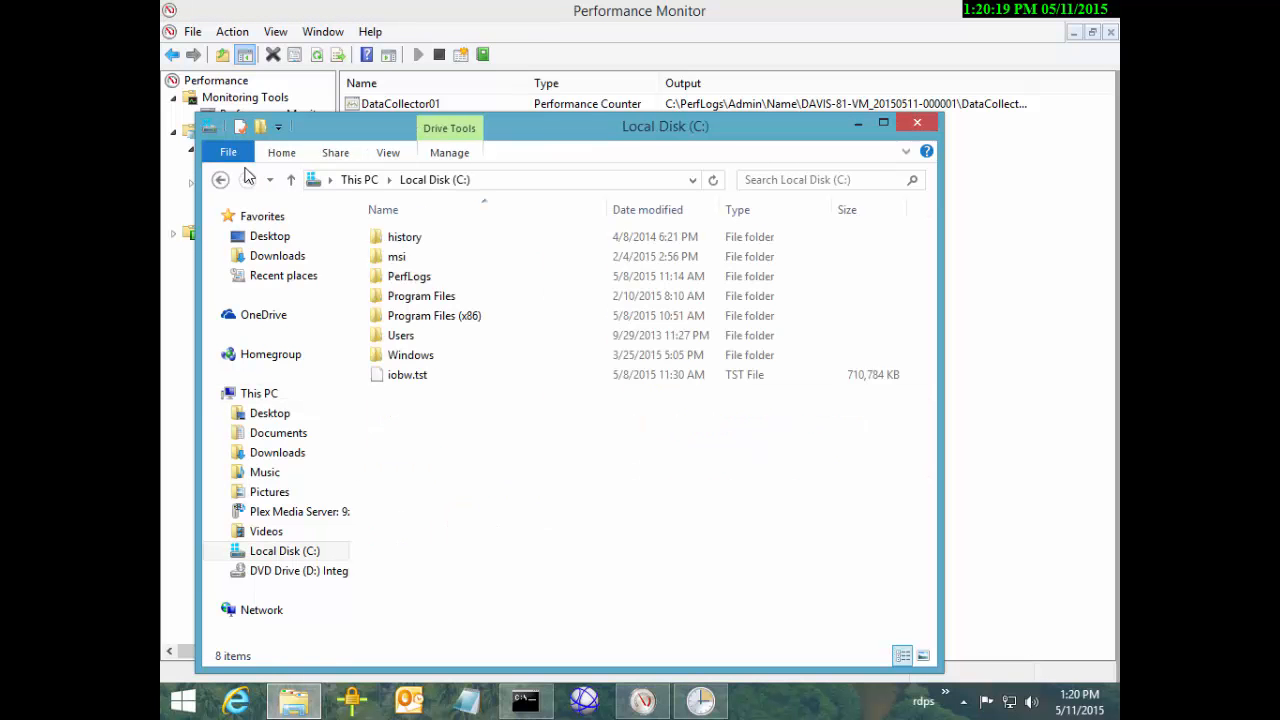
drag(560, 126, 687, 118)
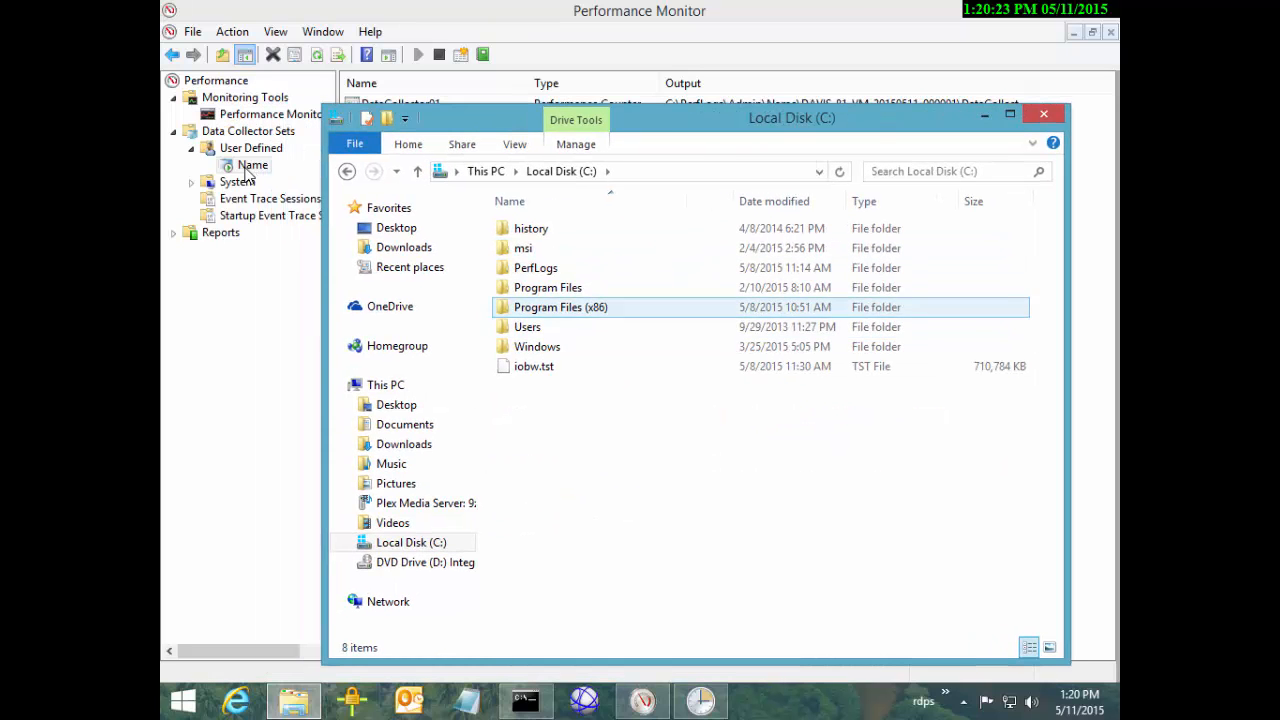
double_click(535, 267)
double_click(524, 228)
double_click(524, 228)
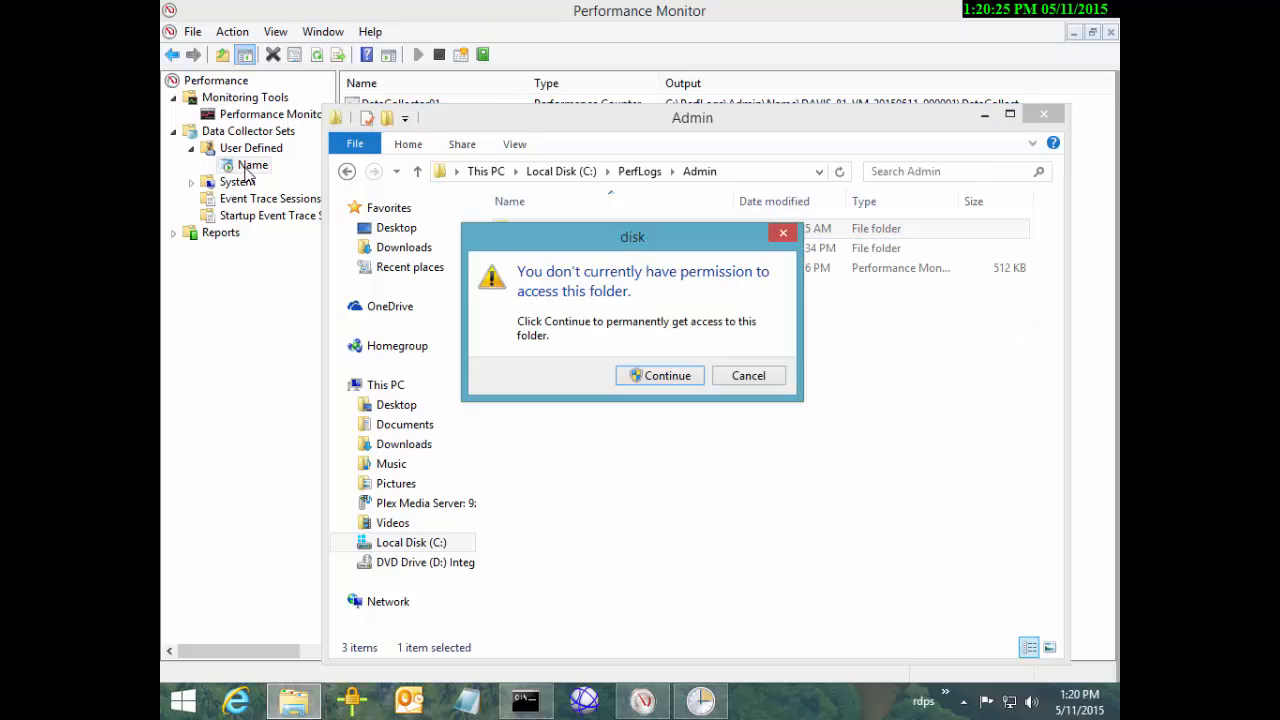
click(660, 375)
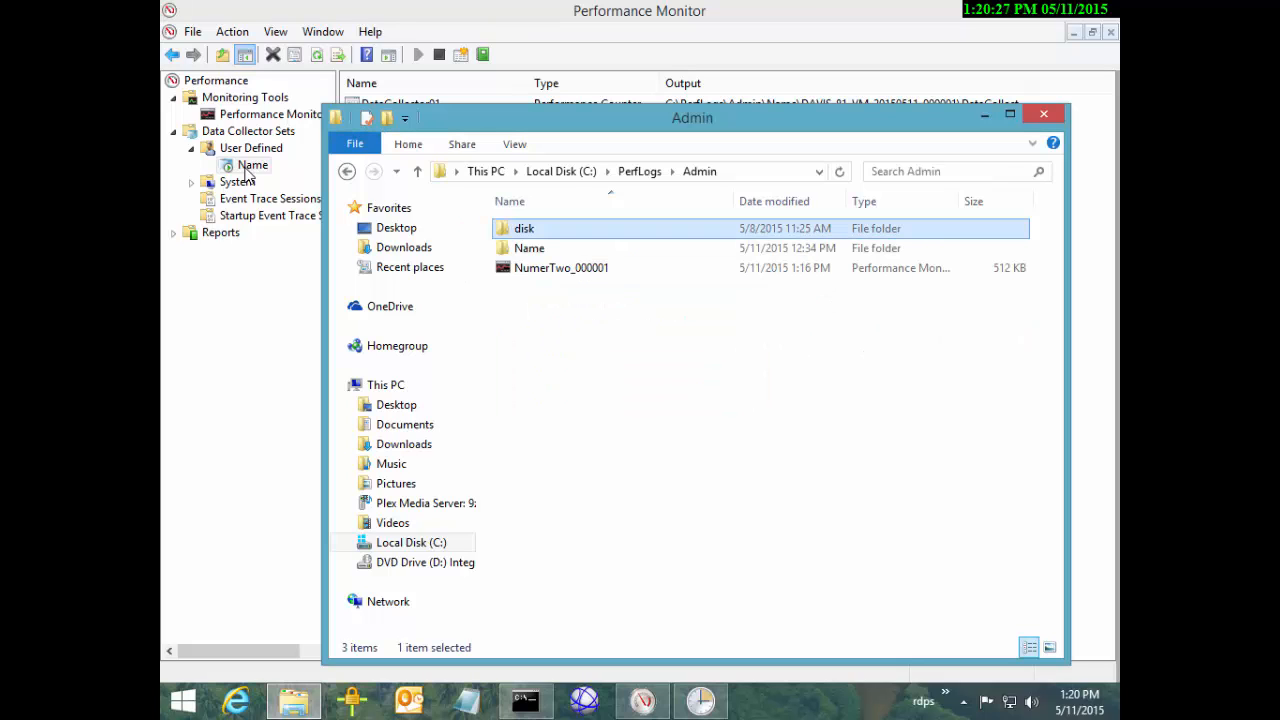
double_click(529, 248)
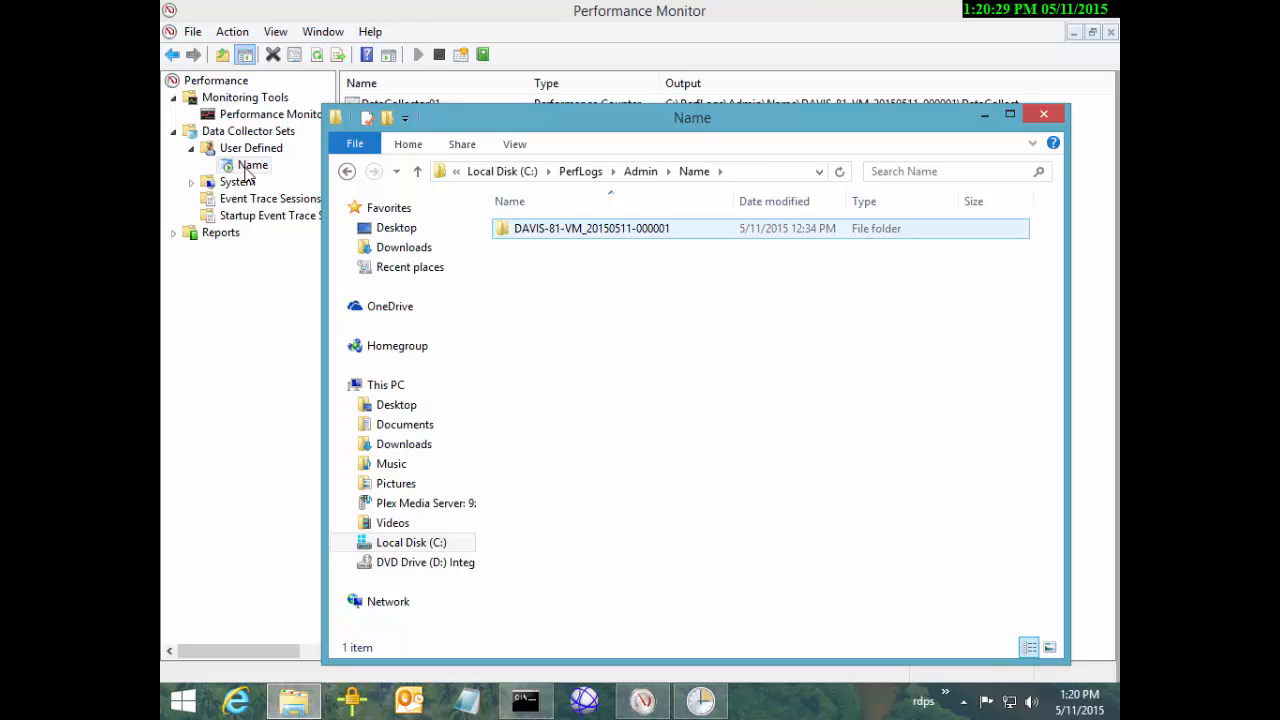
double_click(560, 228)
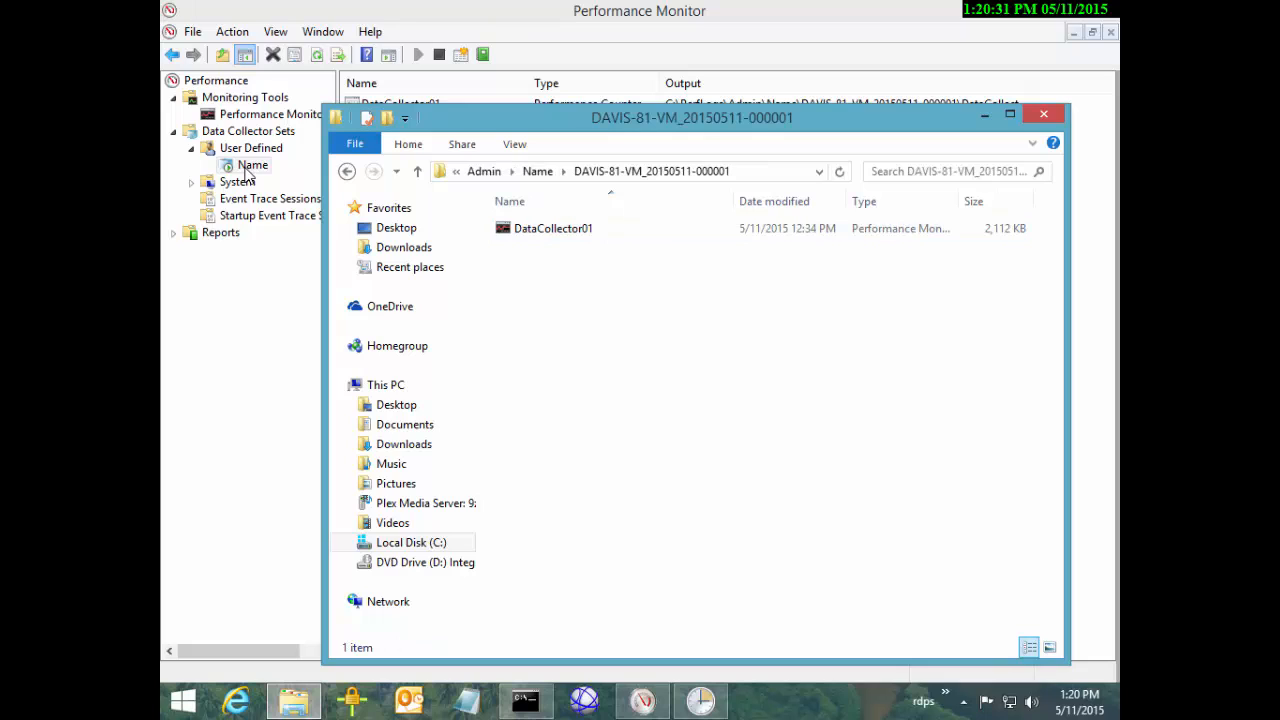
right_click(713, 287)
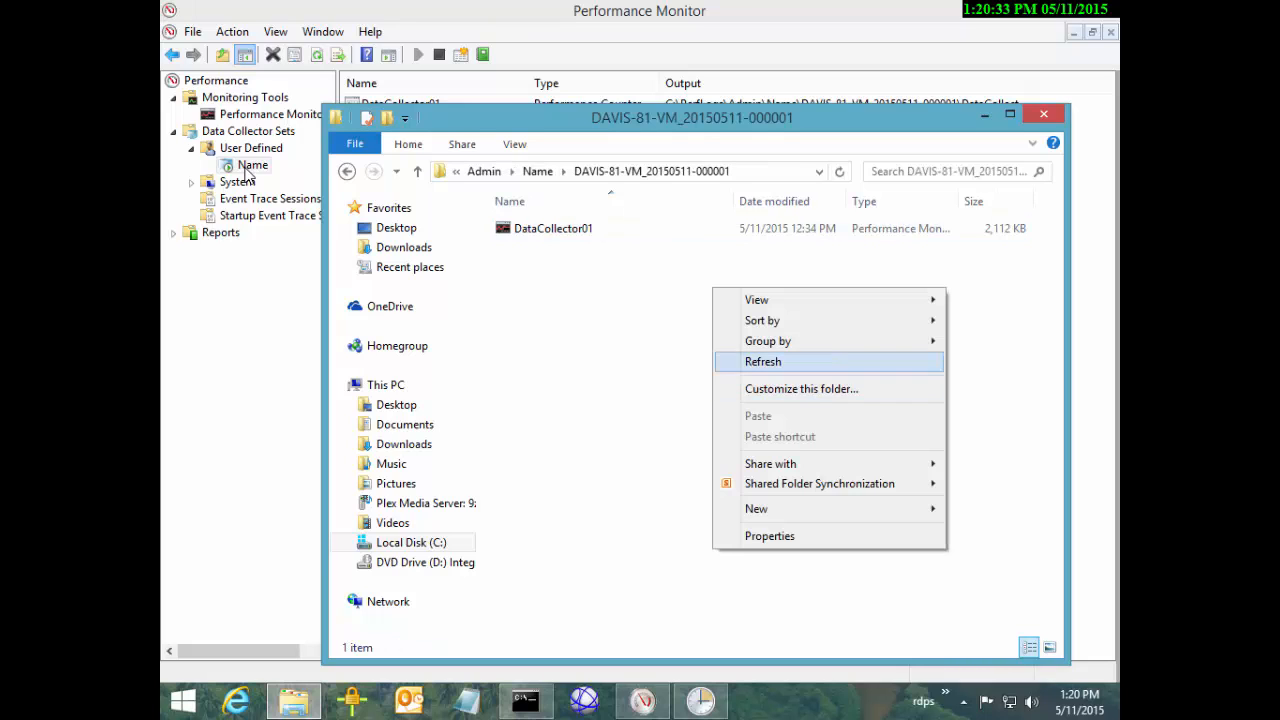
click(760, 362)
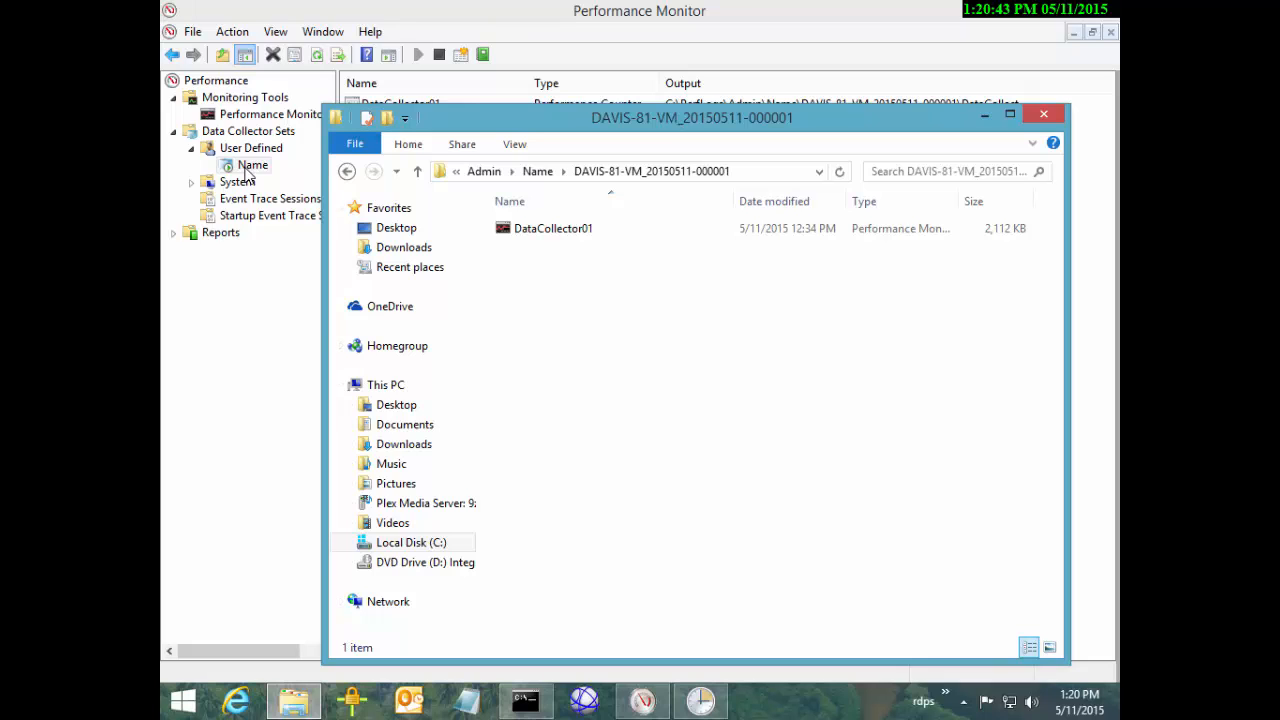
Select the 2,112 KB DataCollector01 log file and try opening it, dismissing the open-with chooser
mouse_move(293, 701)
key(Down)
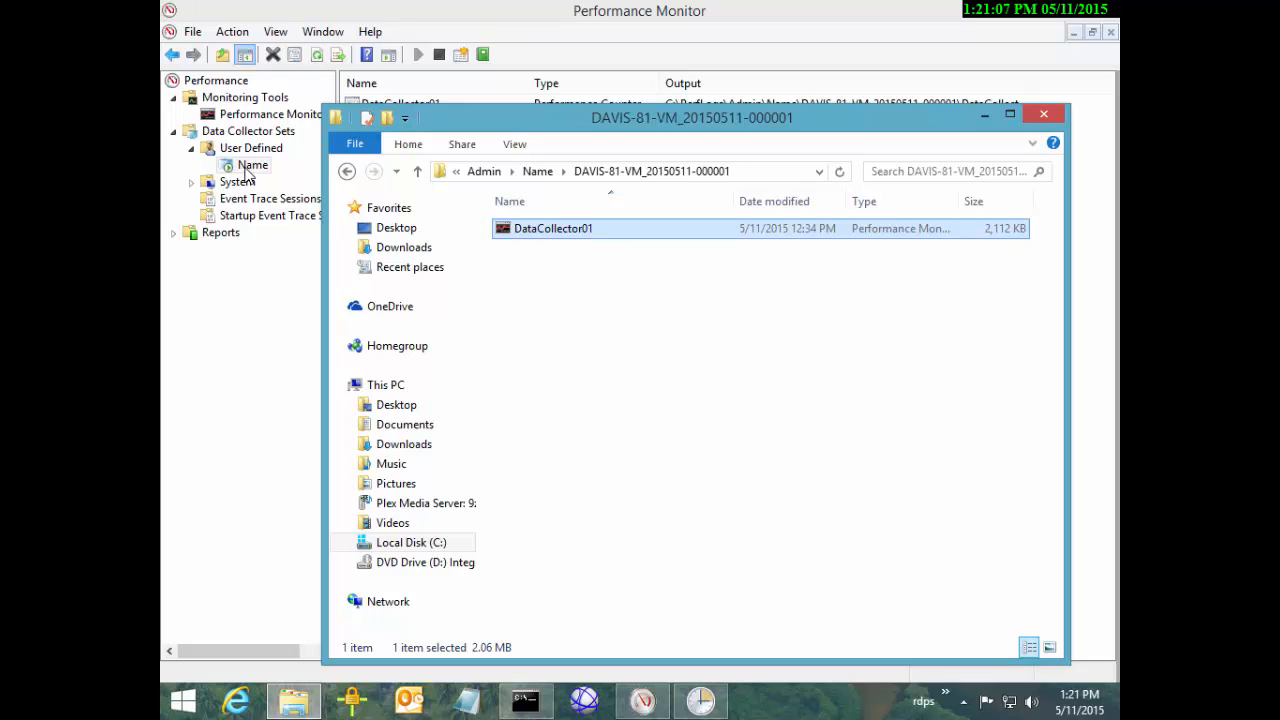
key(F5)
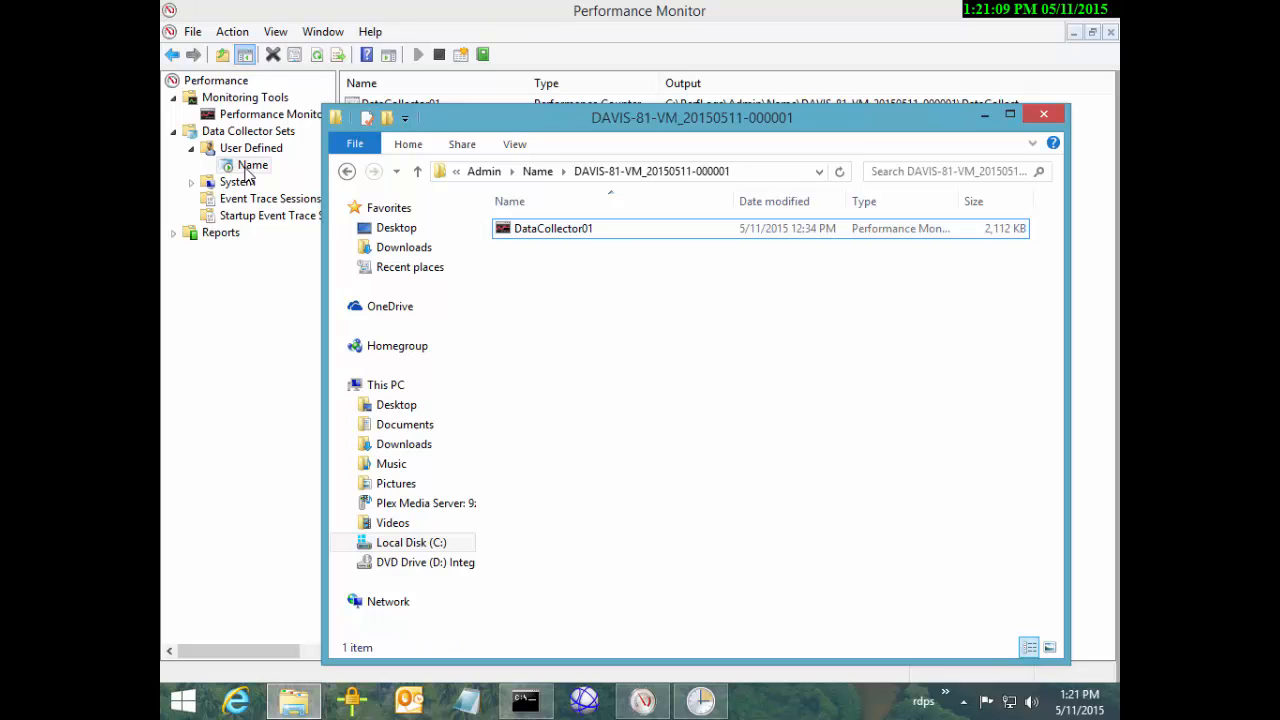
key(space)
key(shift+F10)
key(Escape)
key(ctrl+space)
key(space)
key(shift+F10)
key(Escape)
key(Return)
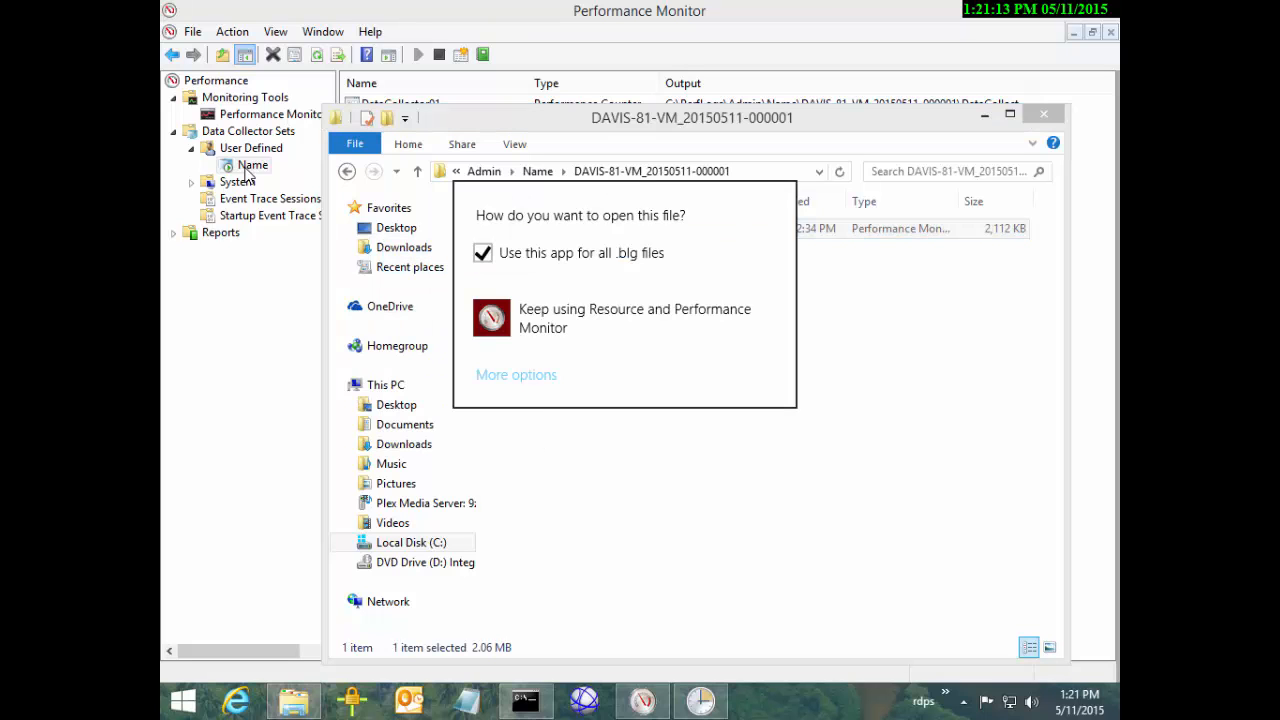
key(Escape)
key(ctrl+space)
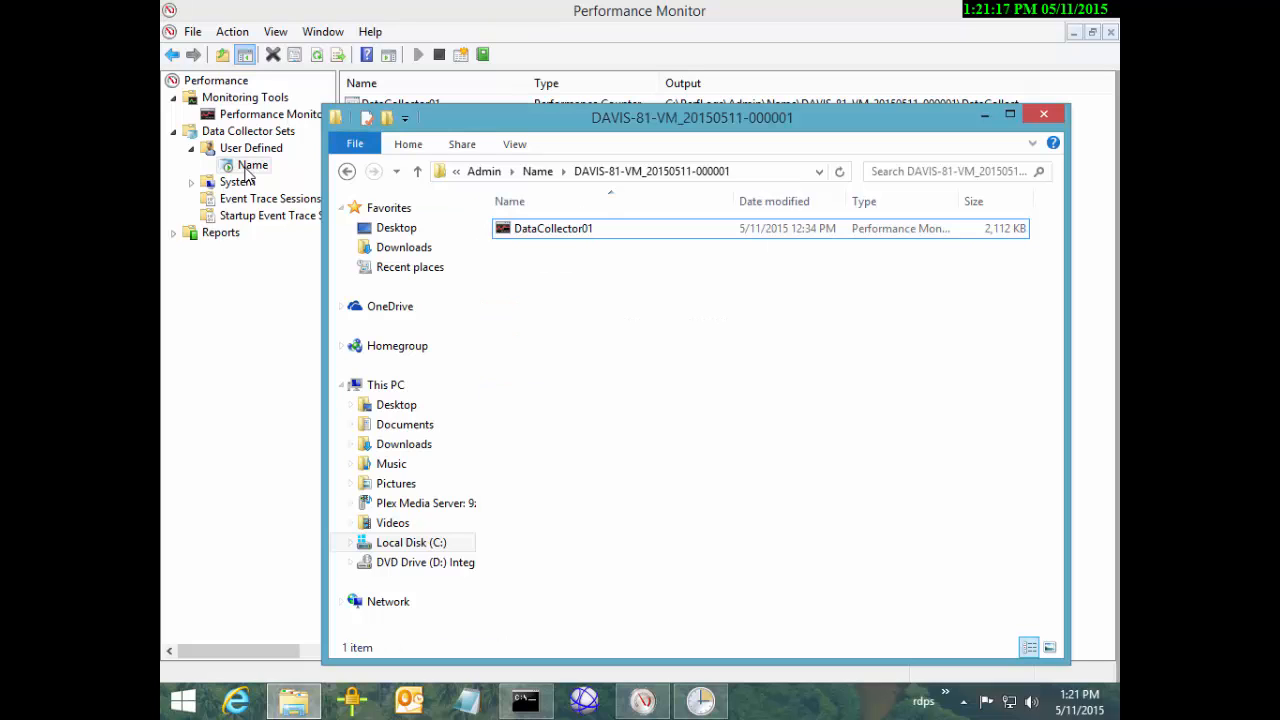
right_click(247, 172)
Stop the Name collector set and bring back the log folder, where DataCollector01 is now 11,264 KB
key(Down)
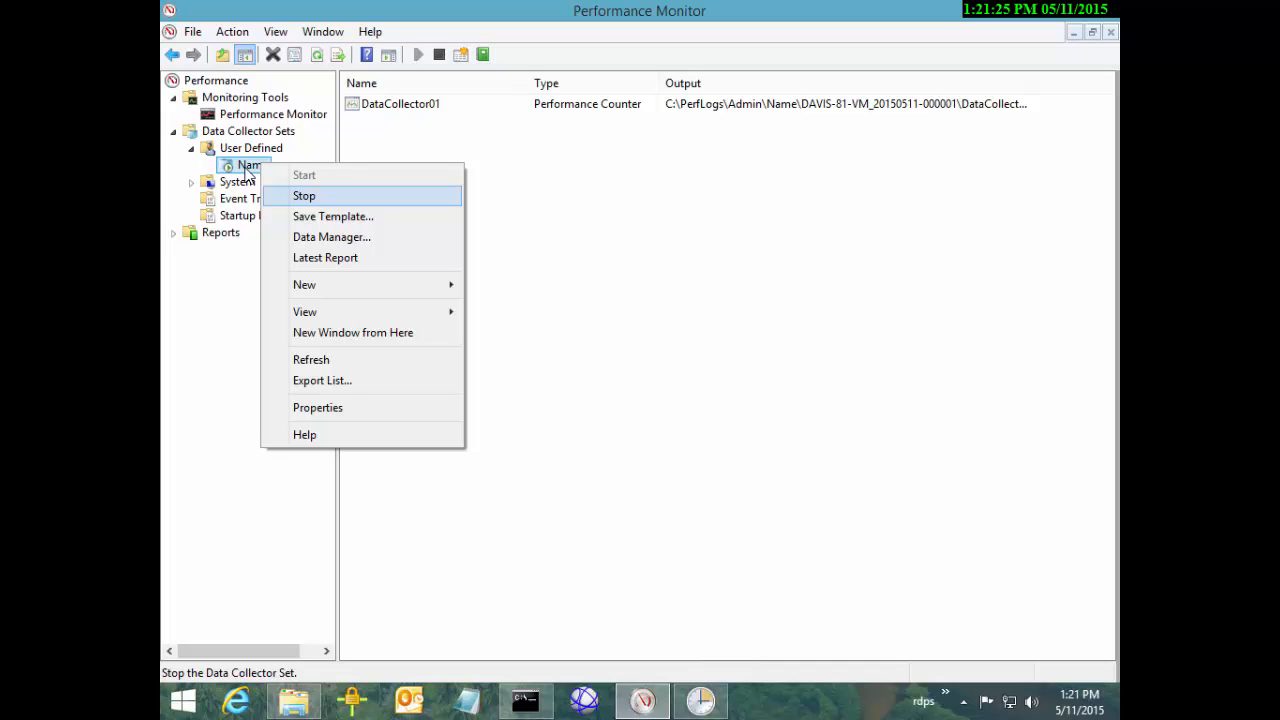
key(Return)
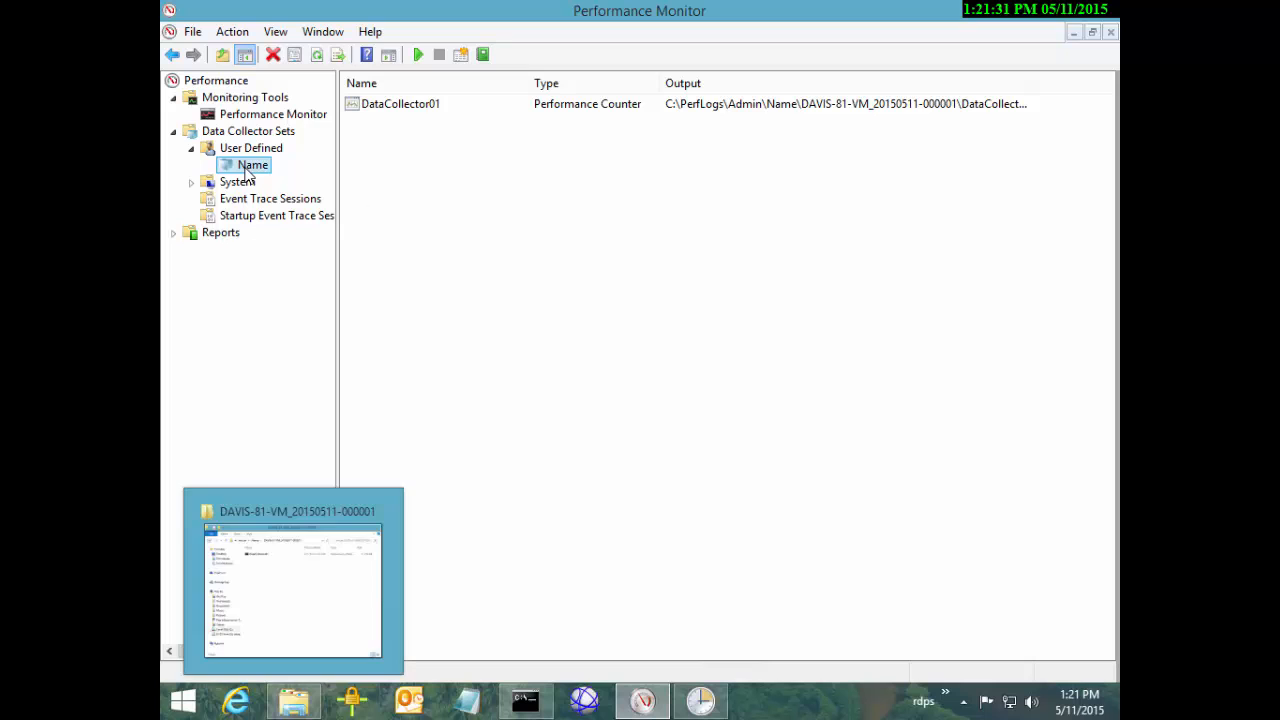
click(293, 701)
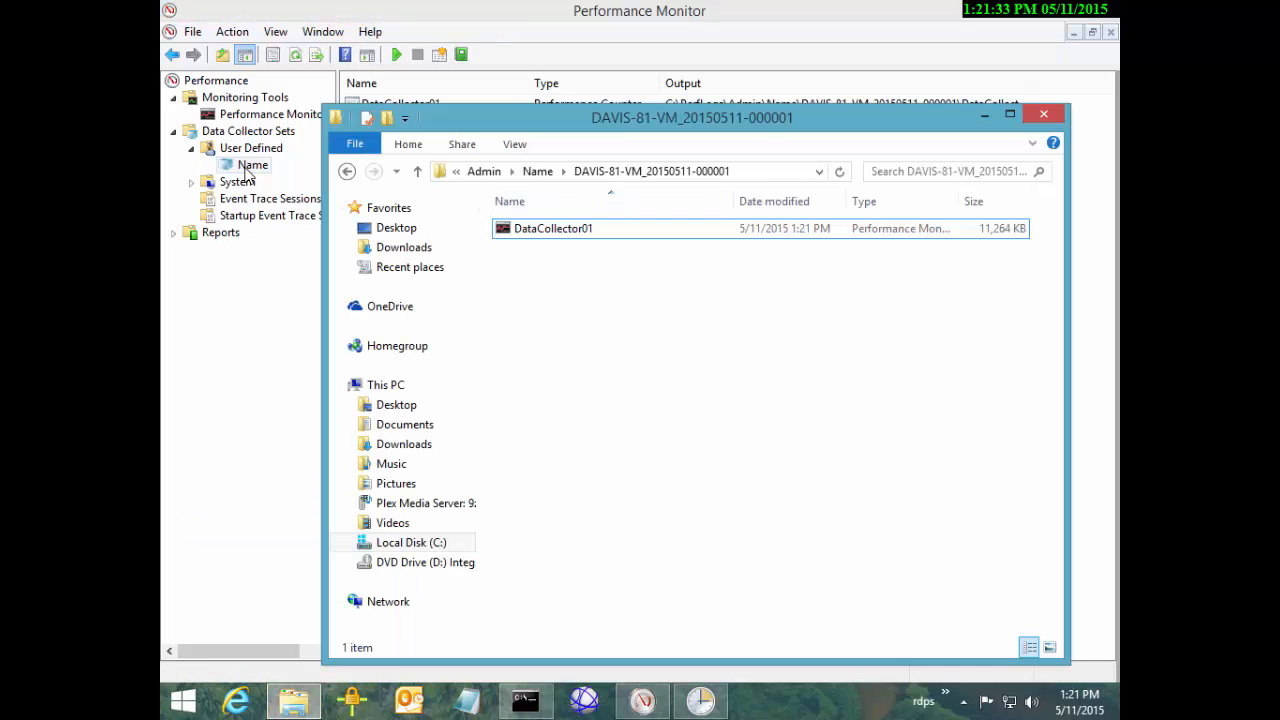
View the DataCollector01 graph maximized with IO Read Operations/sec selected, then close the graph and folder
double_click(553, 229)
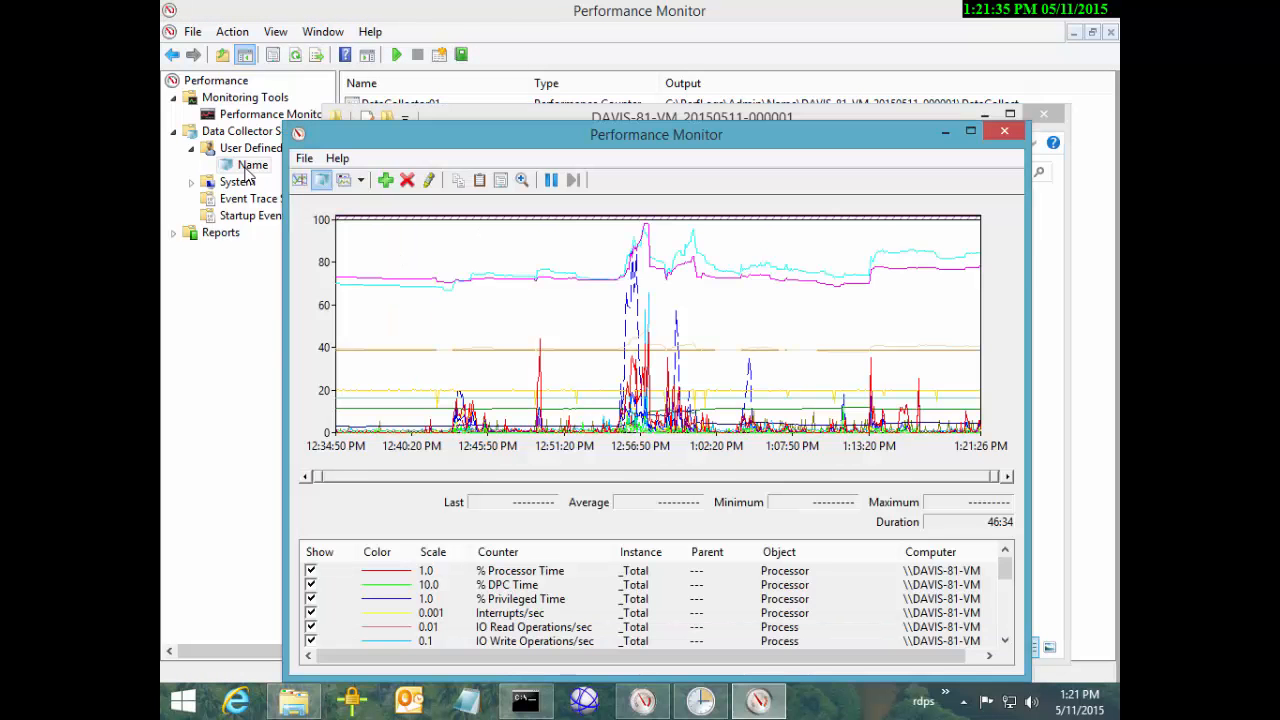
click(970, 131)
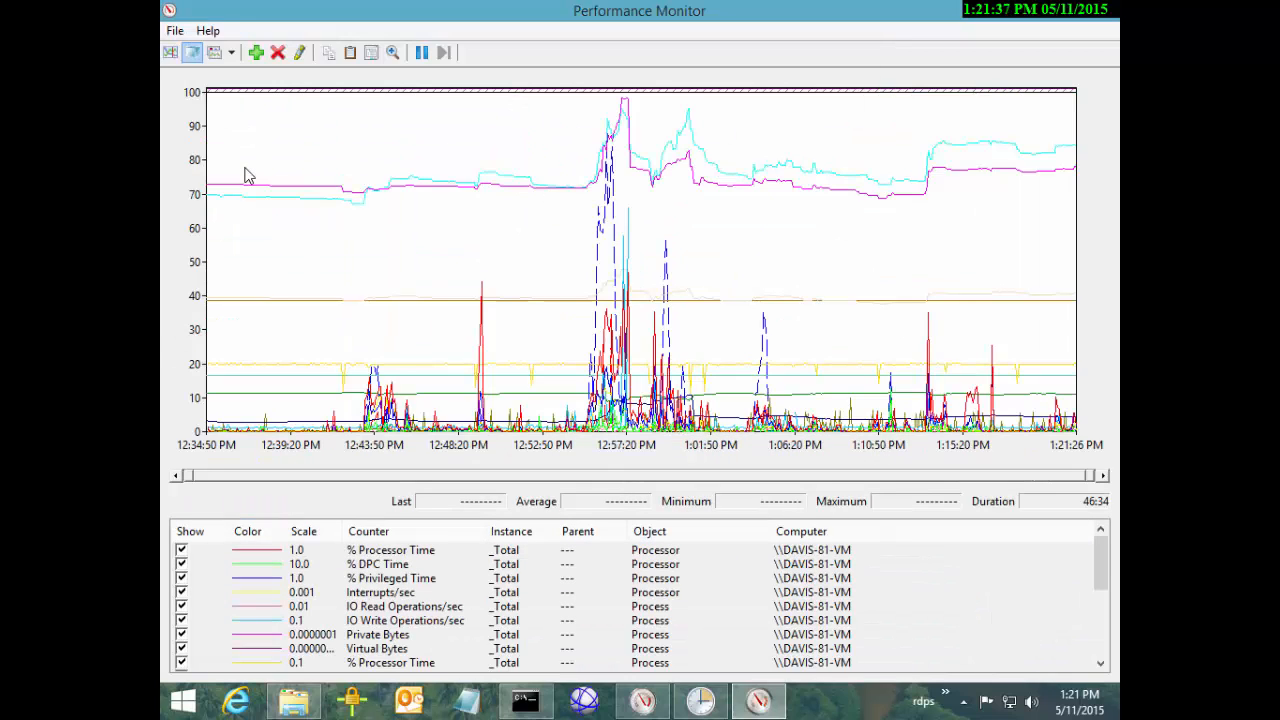
click(381, 592)
key(ctrl+a)
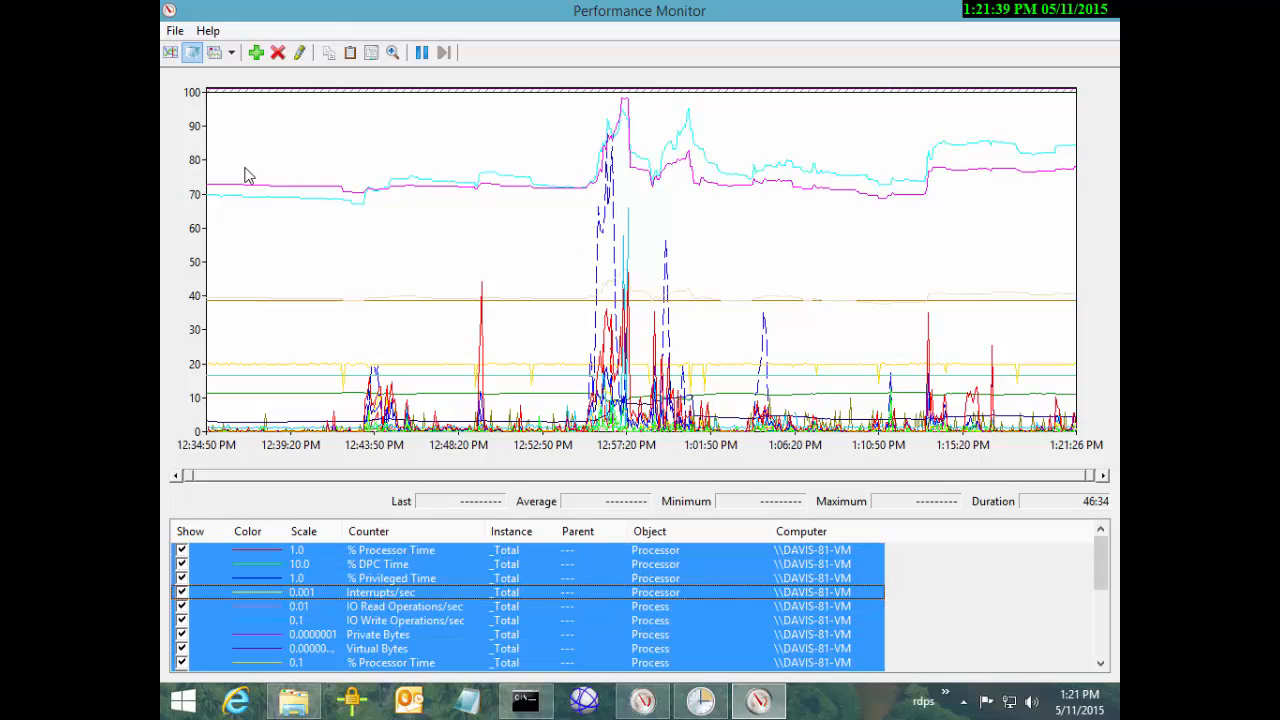
key(Down)
scroll(635, 606, down, 4)
scroll(635, 606, up, 4)
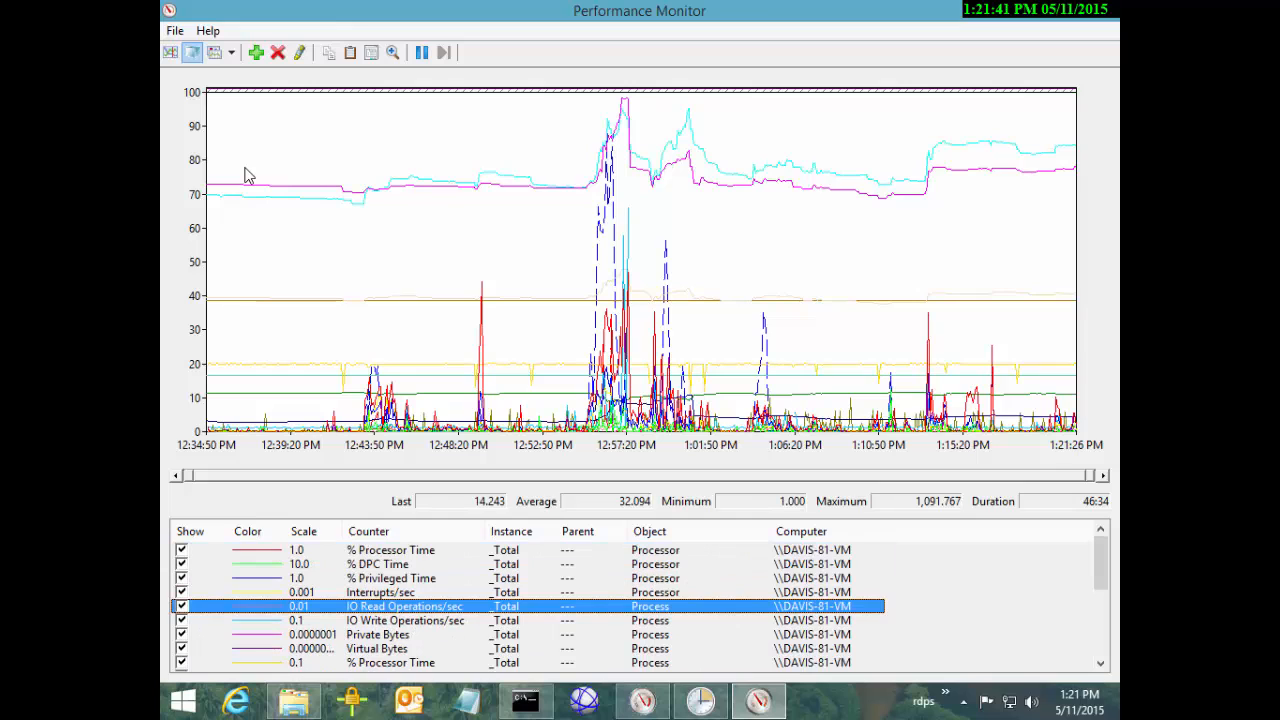
scroll(635, 606, down, 4)
scroll(635, 606, up, 4)
key(alt+F4)
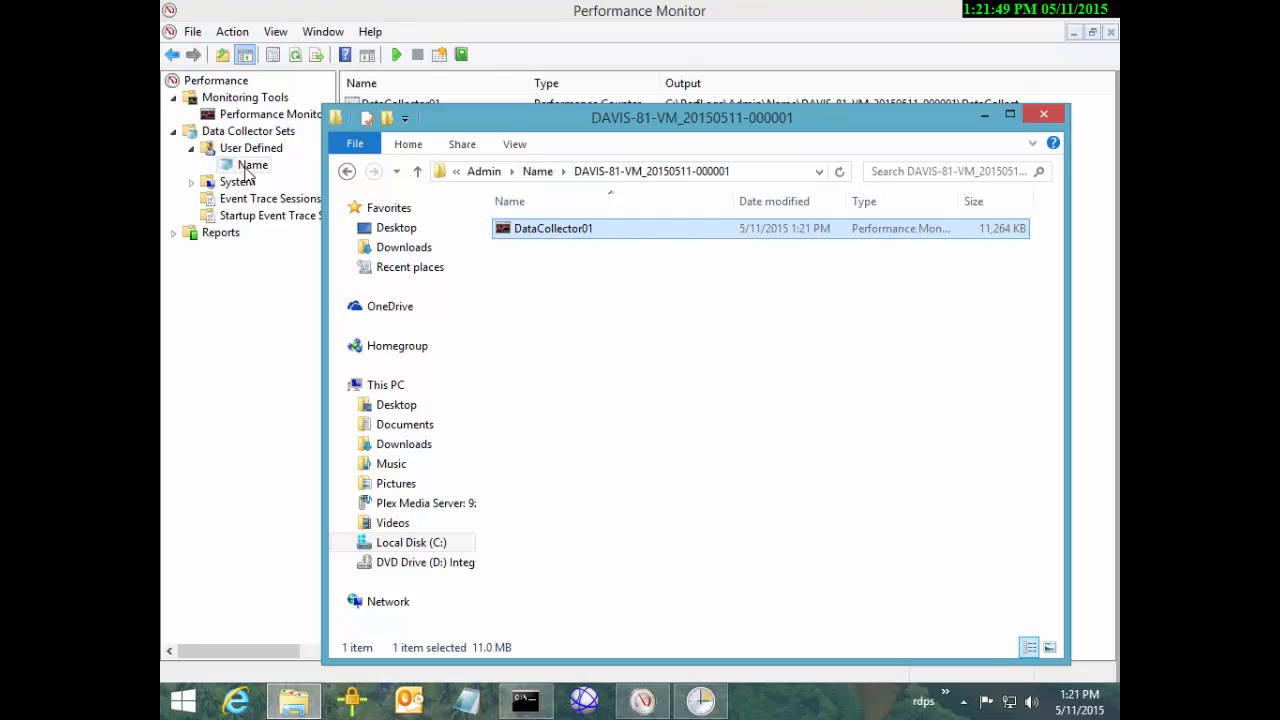
key(alt+F4)
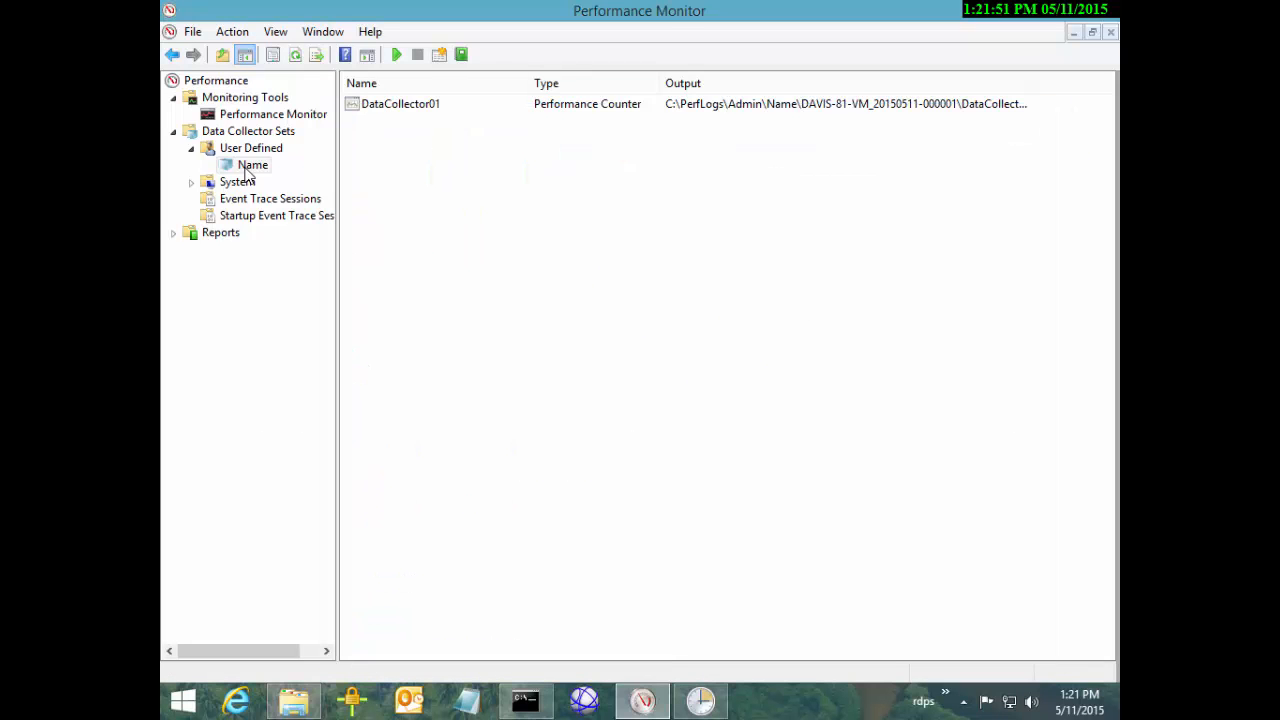
Switch the Performance Monitor graph's data source to Log files in Properties
key(Up)
key(Up)
key(Up)
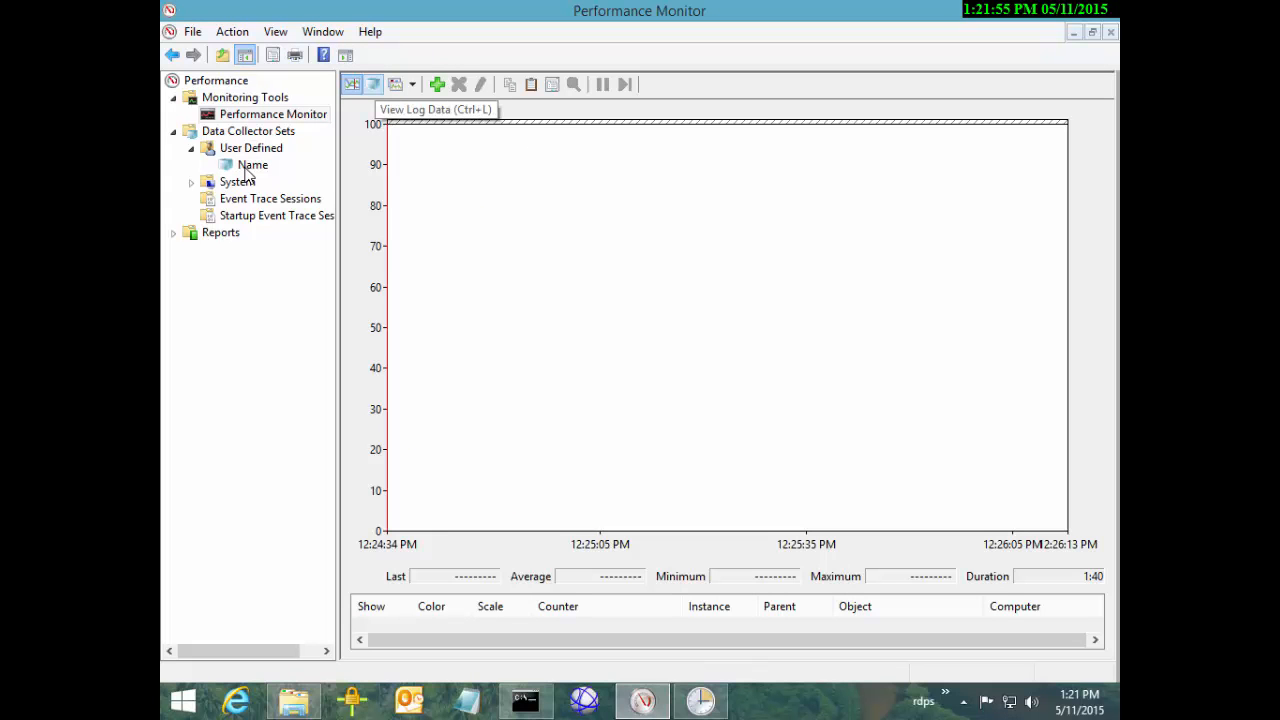
click(373, 84)
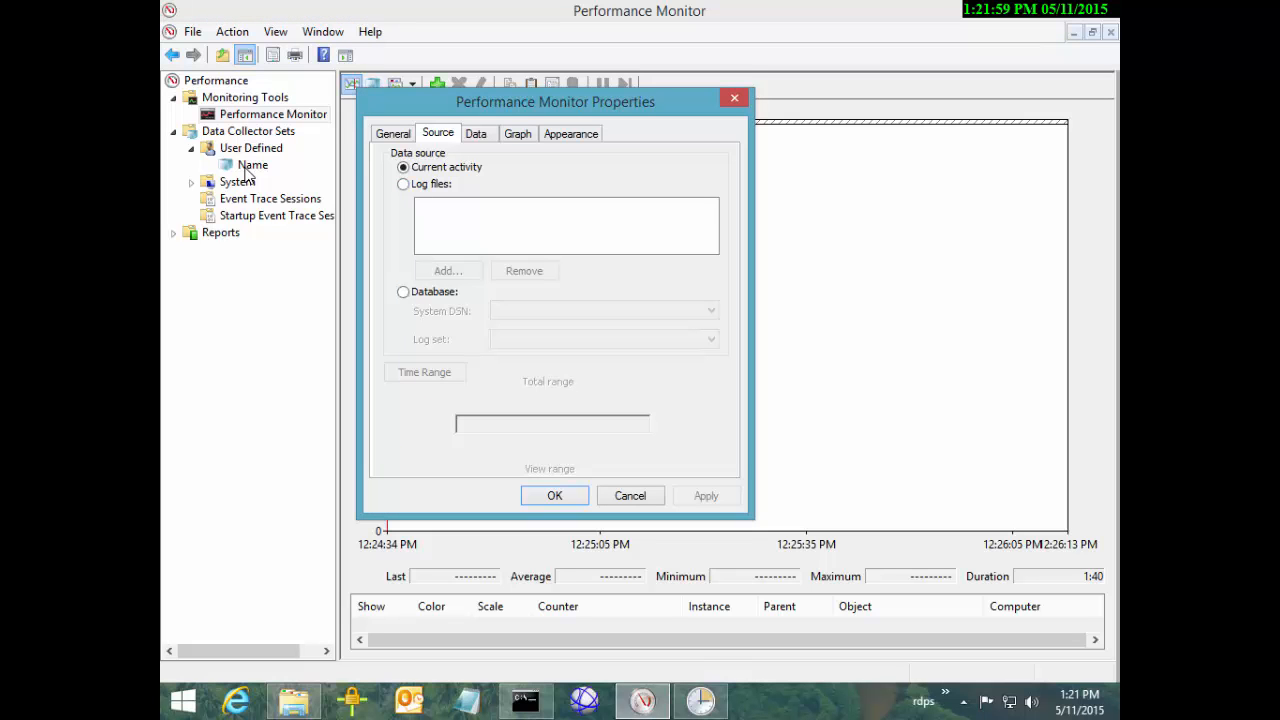
click(404, 206)
click(449, 294)
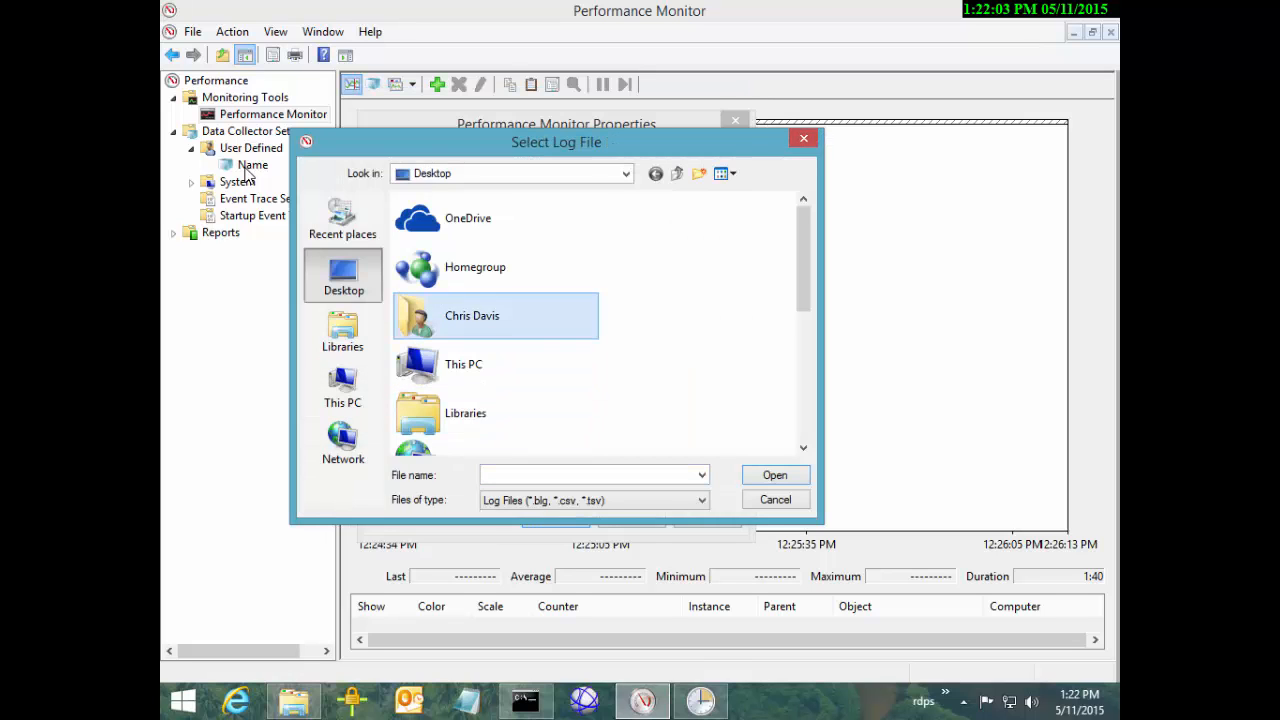
double_click(463, 364)
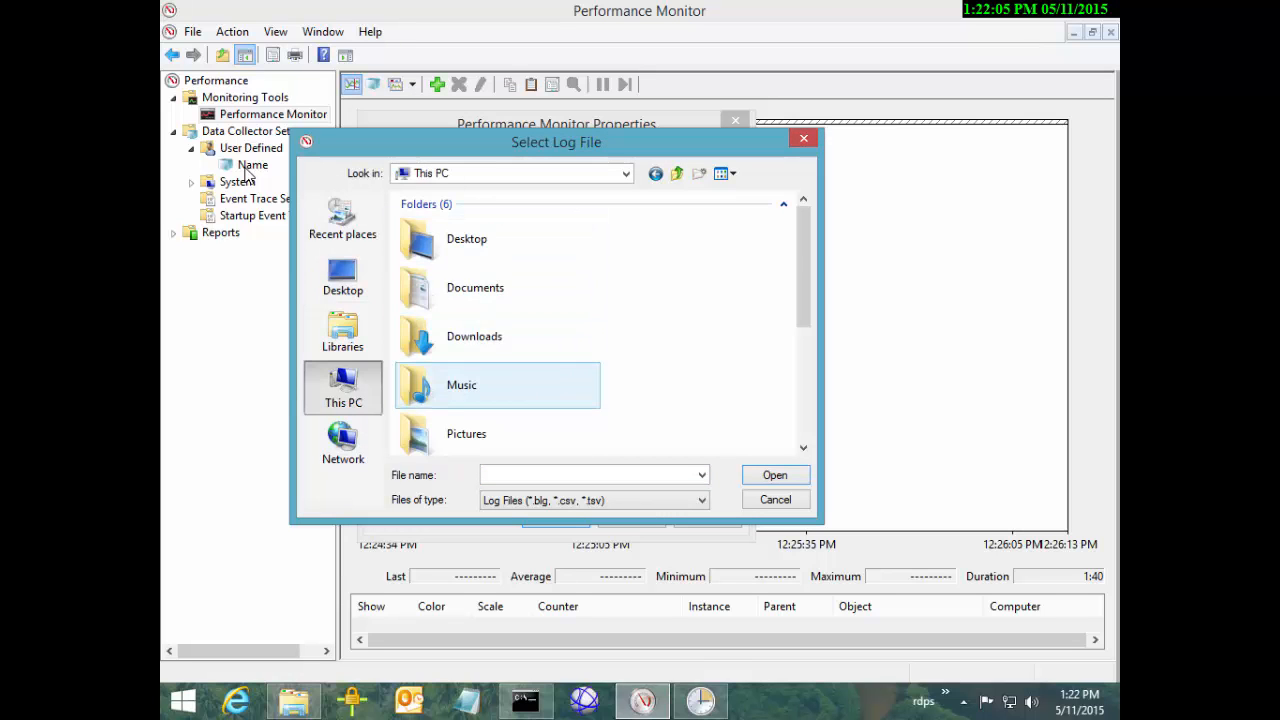
click(476, 290)
scroll(476, 296, down, 3)
scroll(476, 300, up, 3)
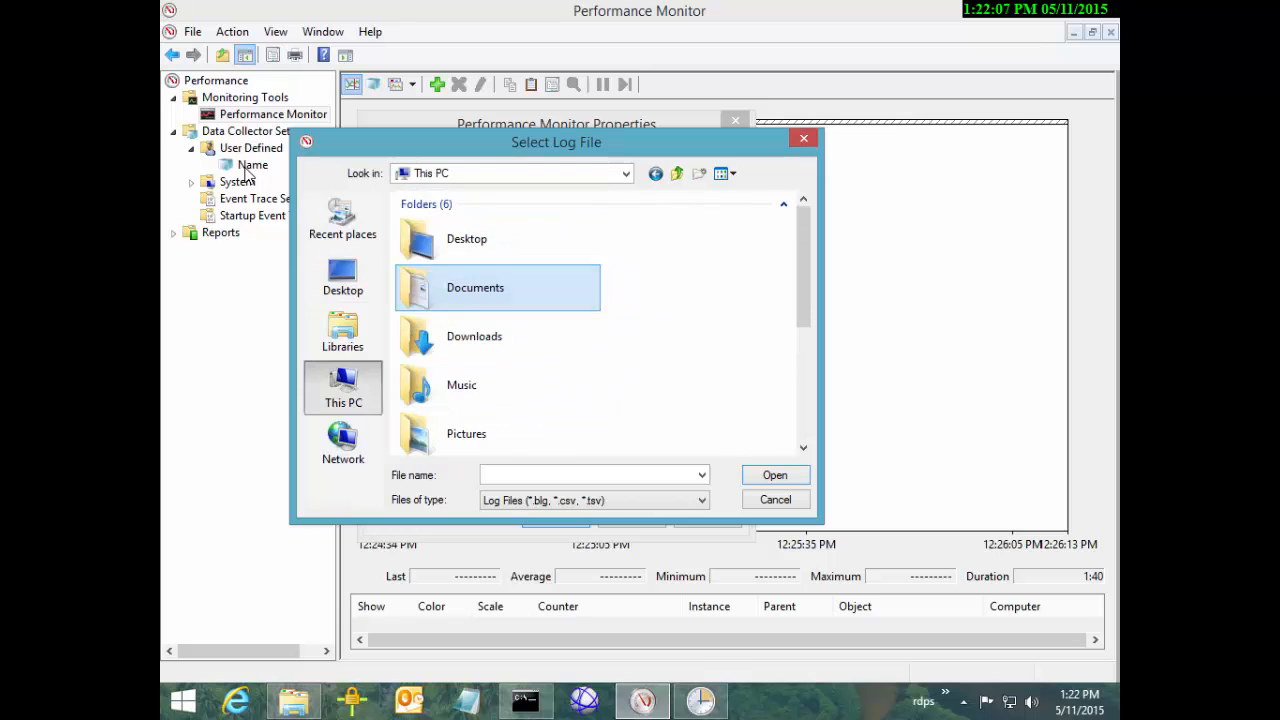
scroll(476, 300, down, 3)
double_click(465, 297)
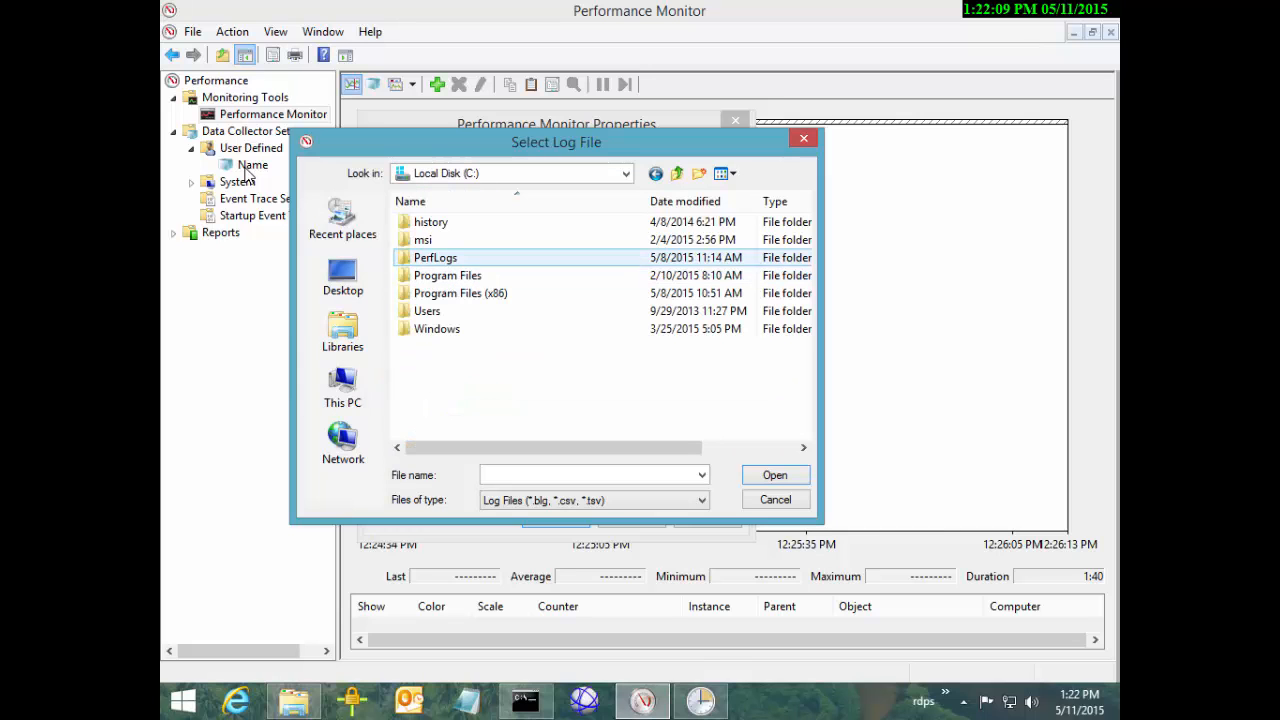
double_click(435, 257)
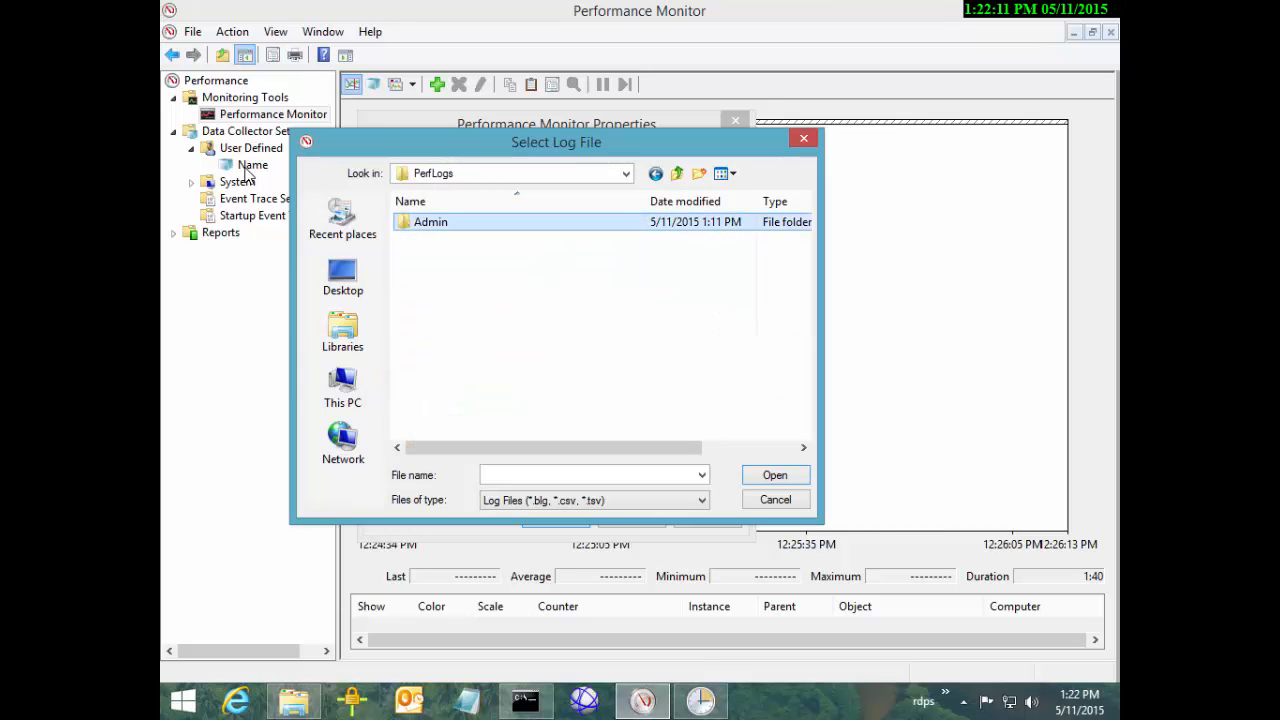
double_click(431, 222)
double_click(429, 239)
double_click(455, 221)
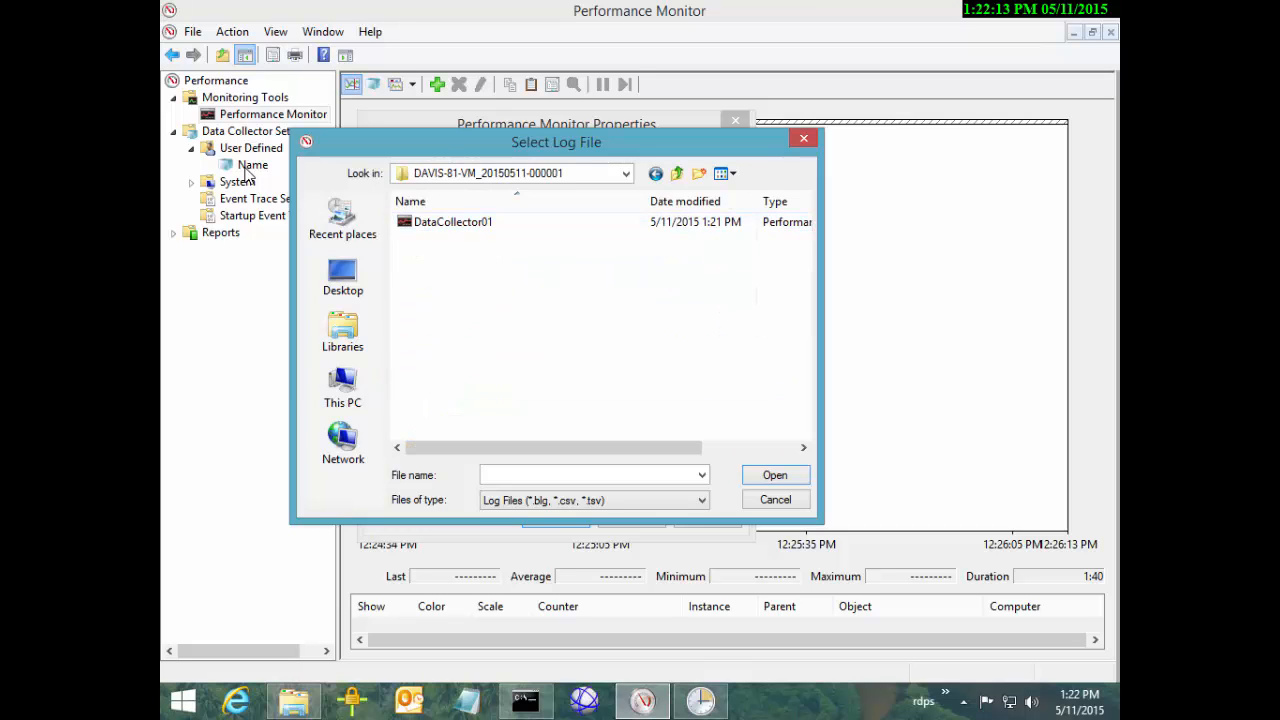
double_click(443, 221)
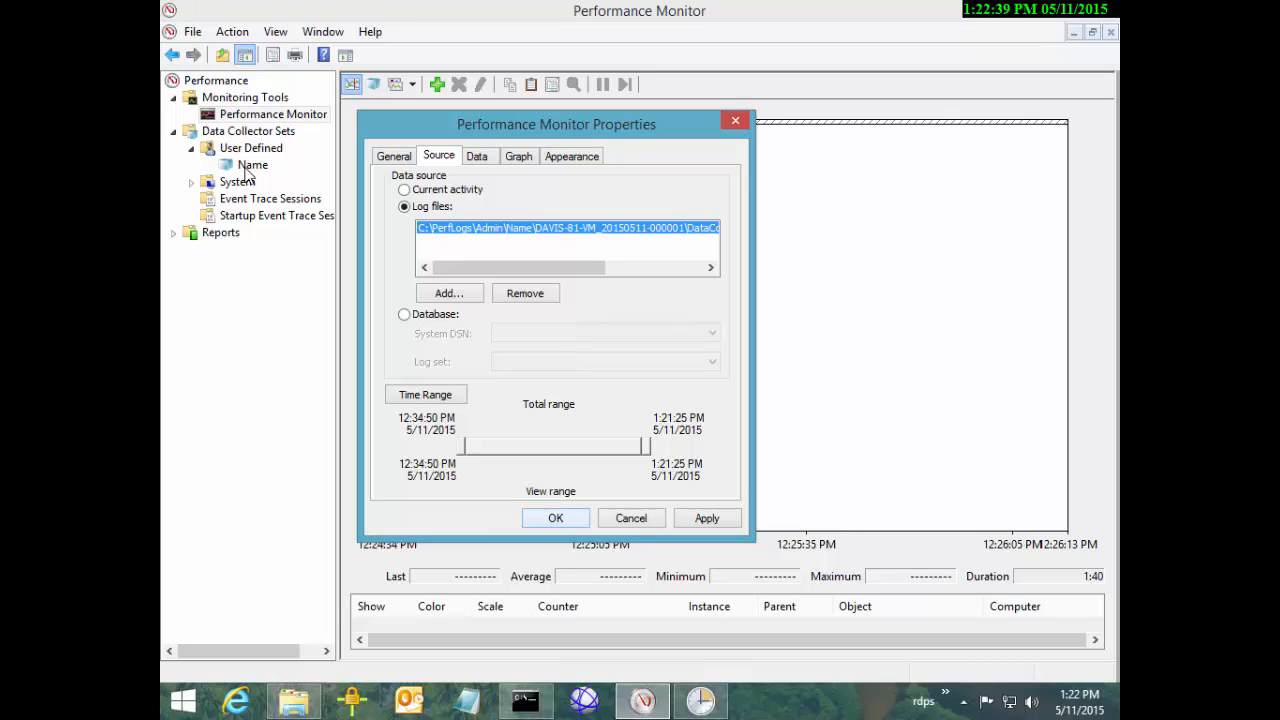
Apply the log source so the graph spans 12:34:50 PM to 1:21:25 PM, then open Add Counters
key(Return)
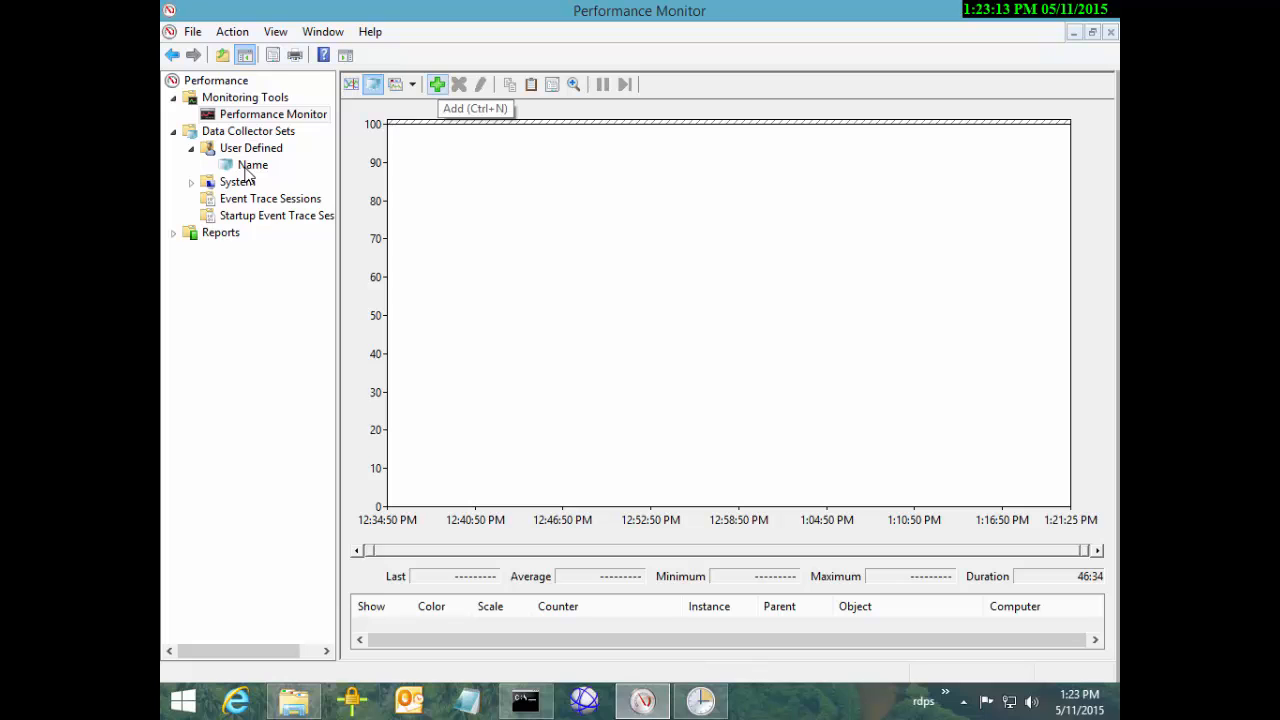
key(ctrl+n)
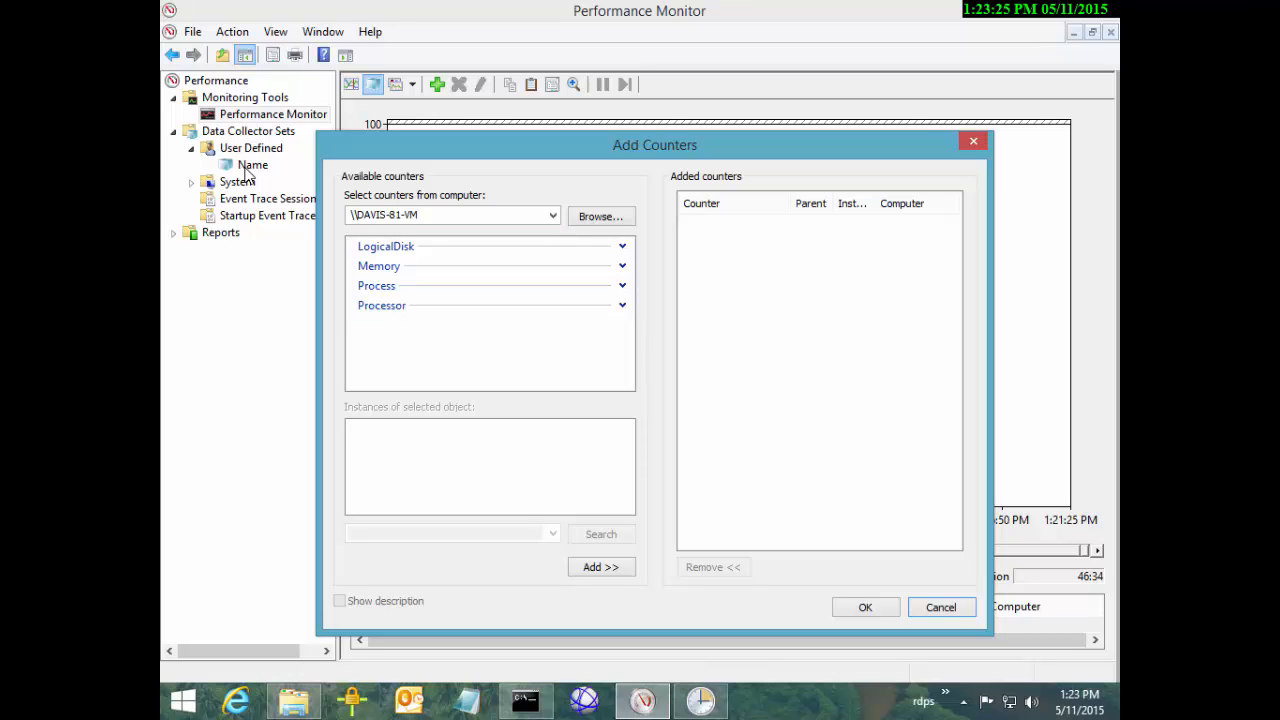
Look through the log's LogicalDisk, Memory and Processor objects, ending back on LogicalDisk
key(Tab)
key(End)
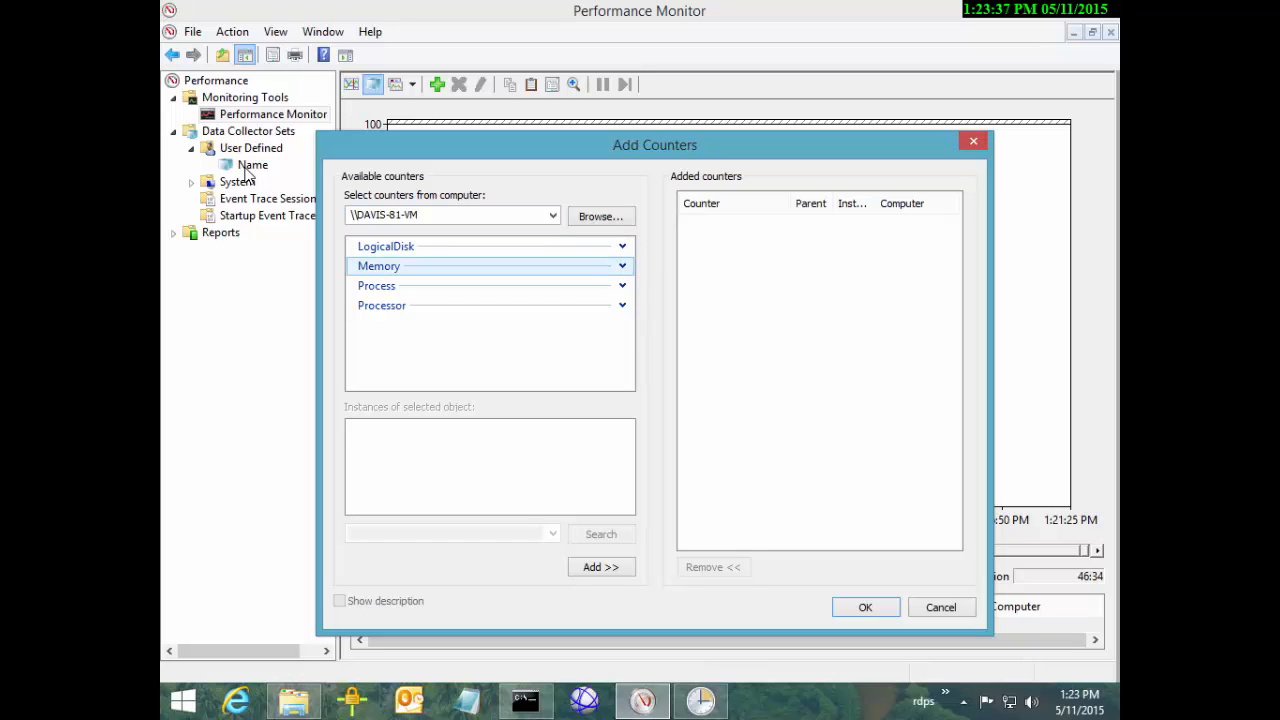
click(386, 246)
click(379, 266)
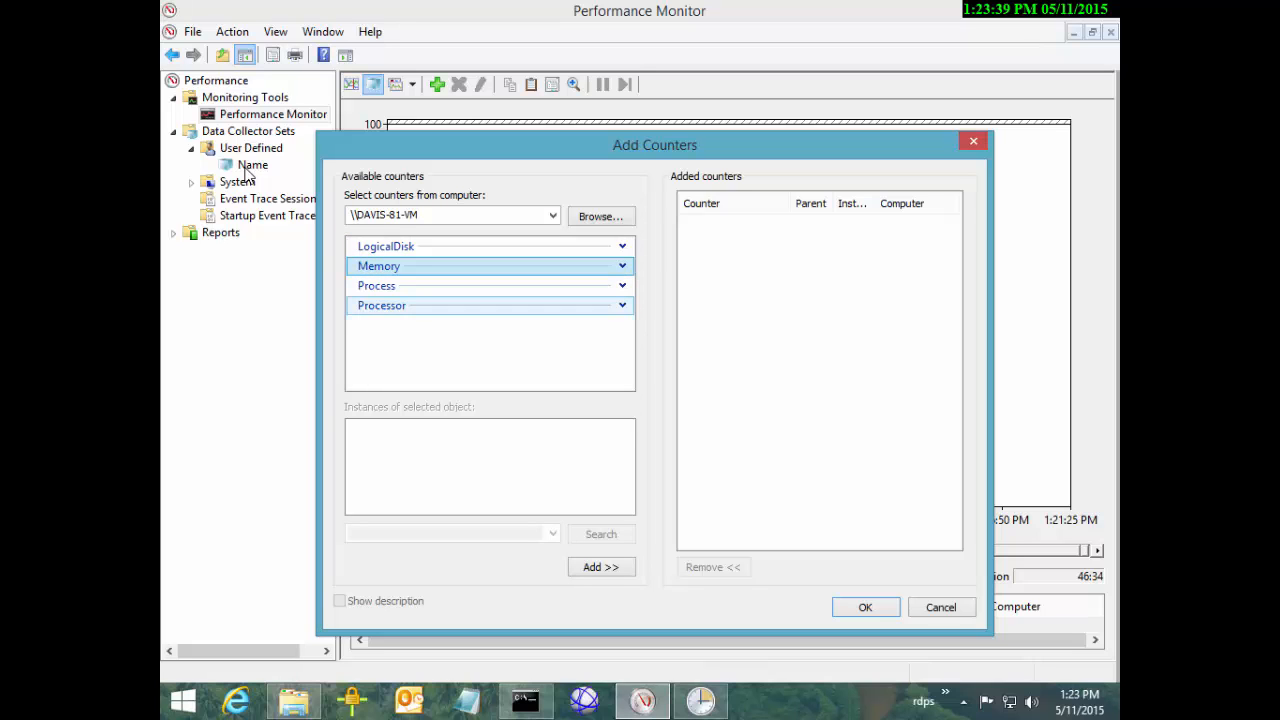
click(382, 305)
click(386, 246)
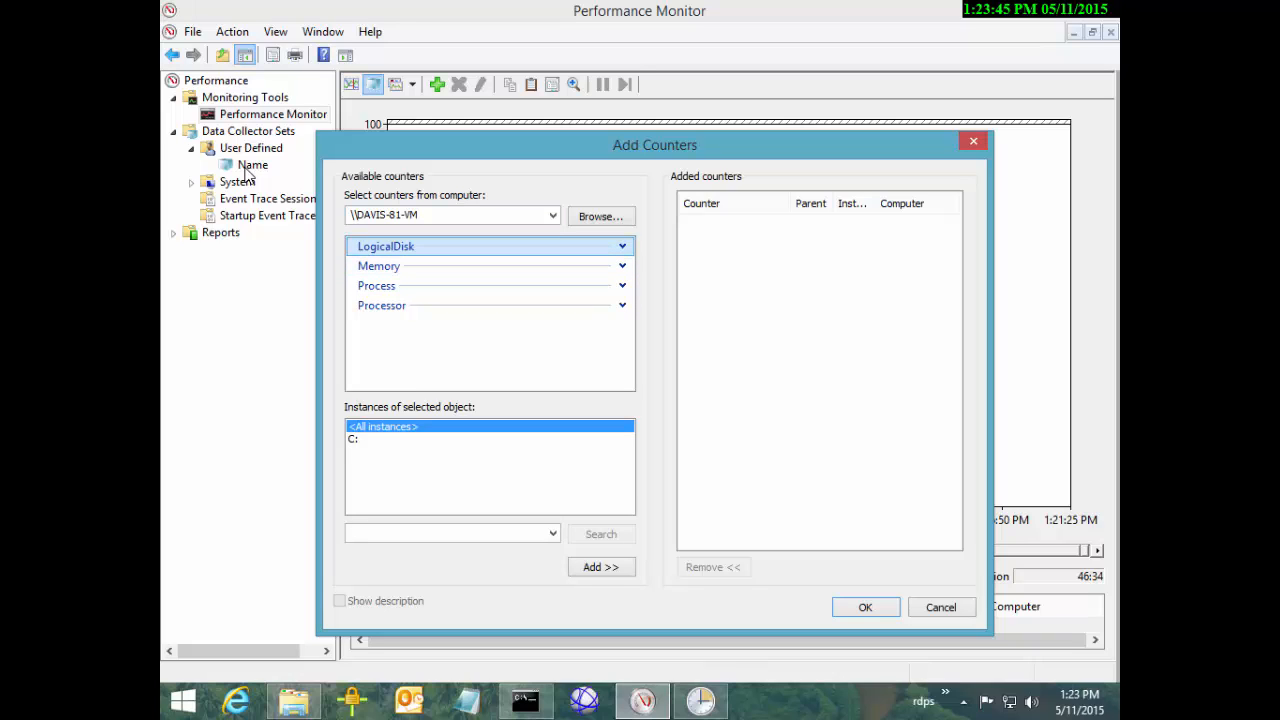
Add LogicalDisk Avg. Disk sec/Read and Avg. Disk sec/Write for drive C:
click(356, 439)
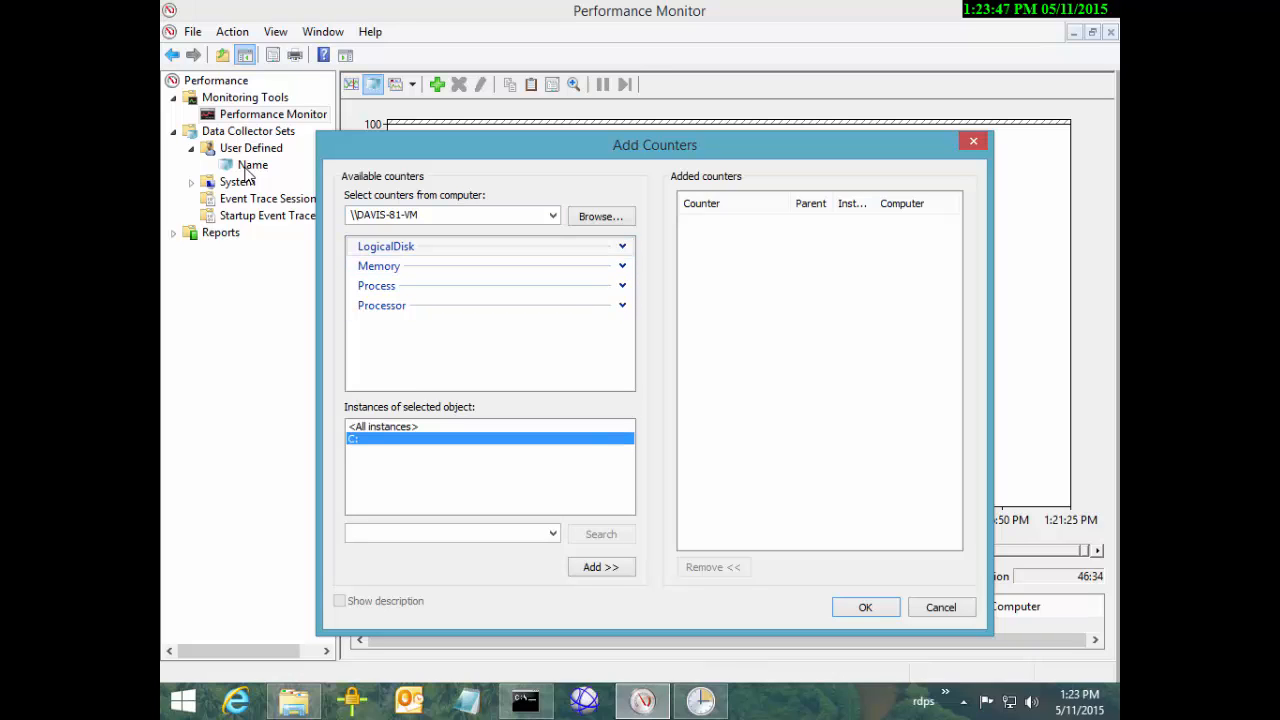
click(622, 246)
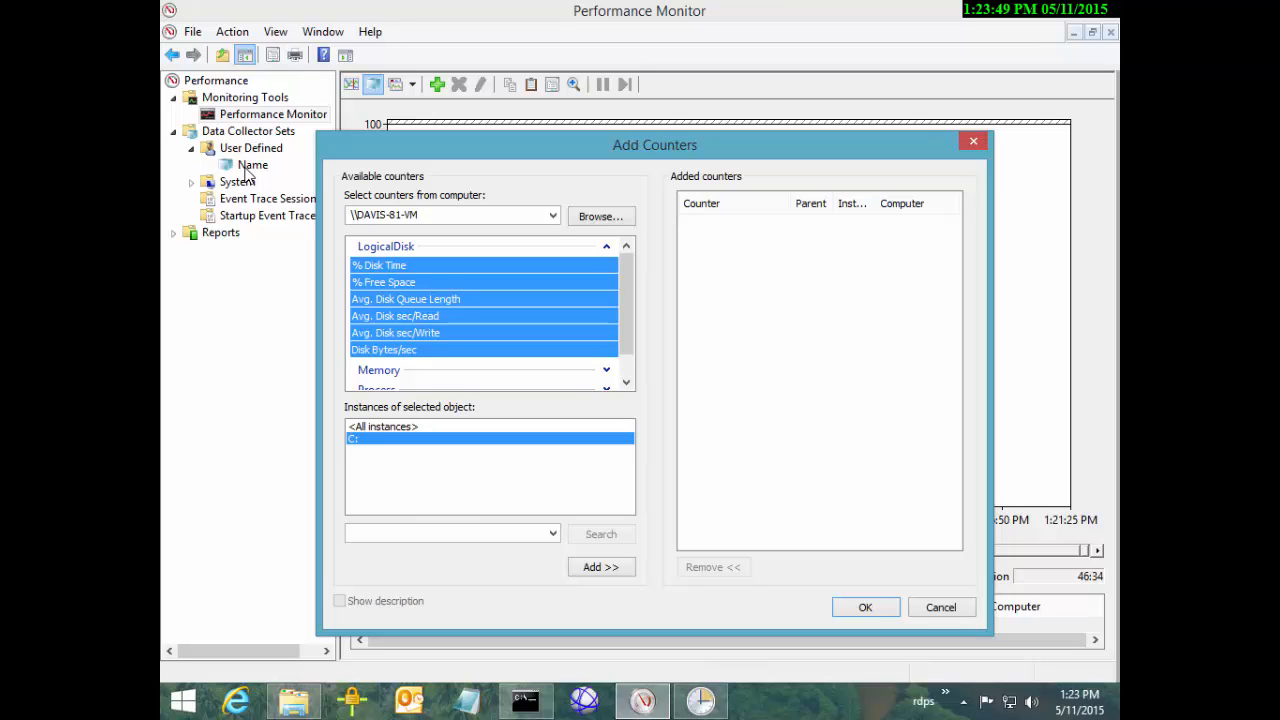
click(480, 300)
click(395, 316)
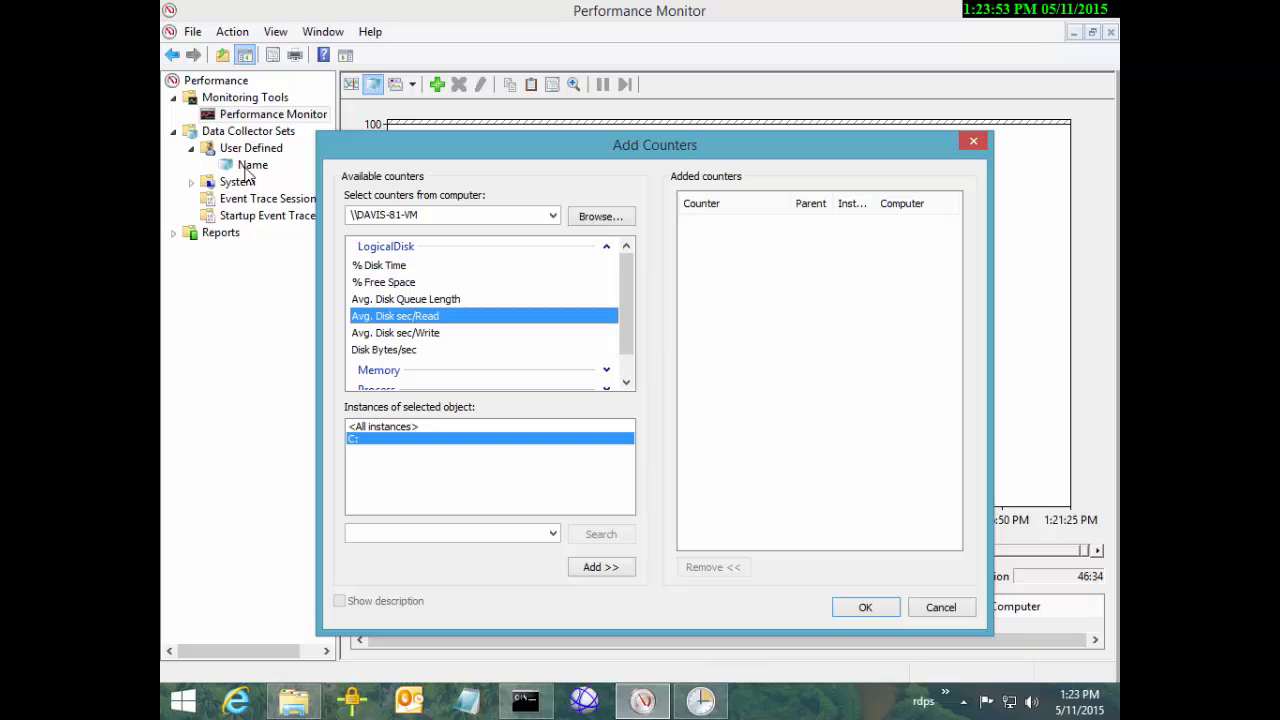
ctrl+click(395, 333)
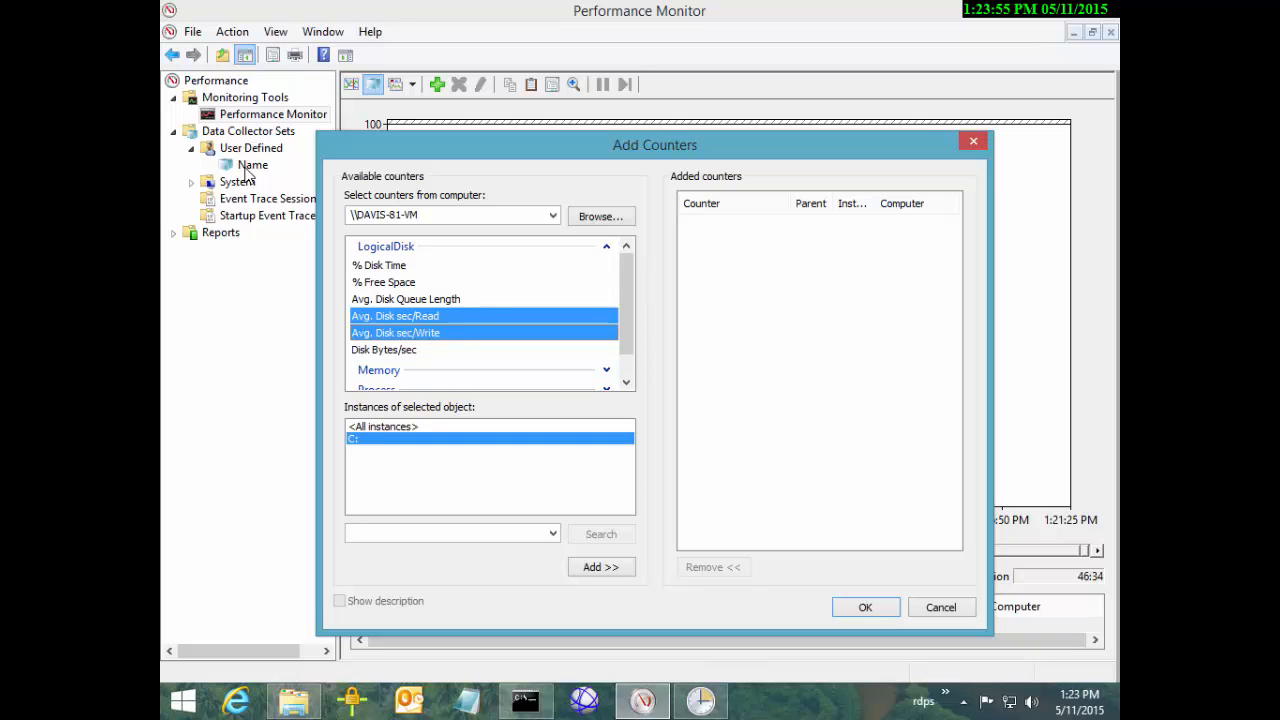
click(601, 567)
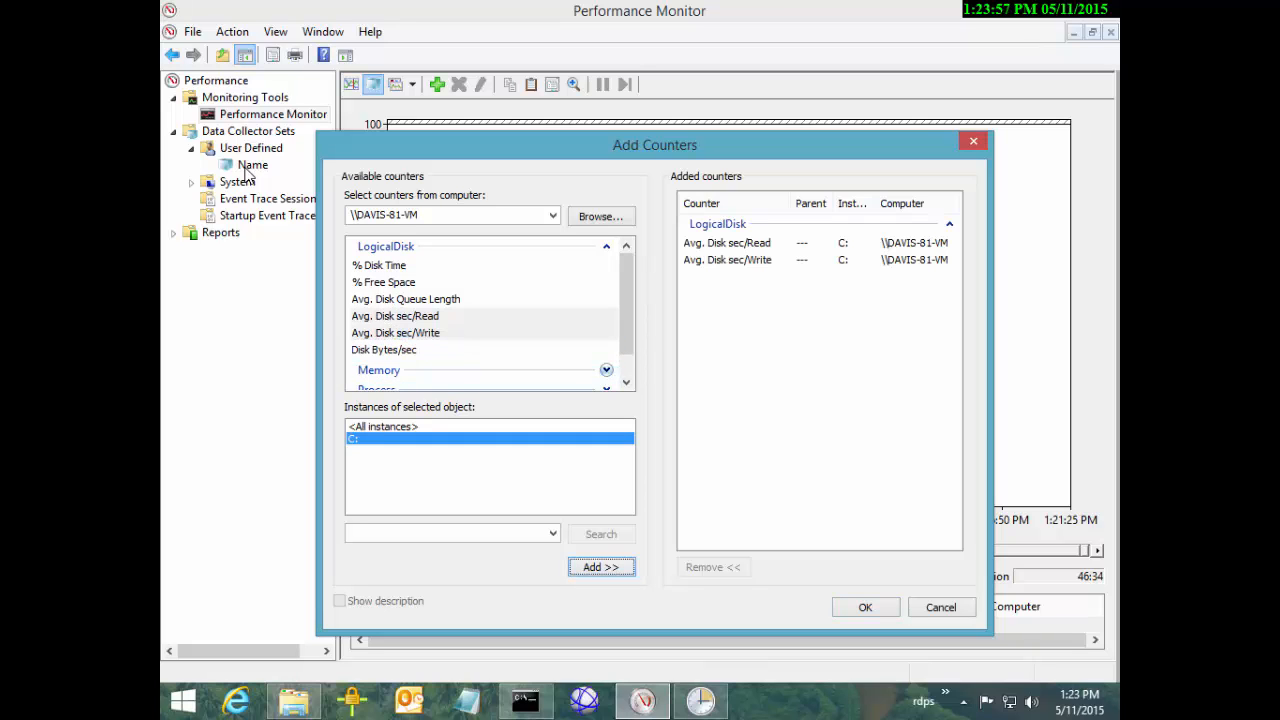
drag(626, 340, 626, 362)
Add the Memory counters Available MBytes and % Committed Bytes In Use
click(606, 341)
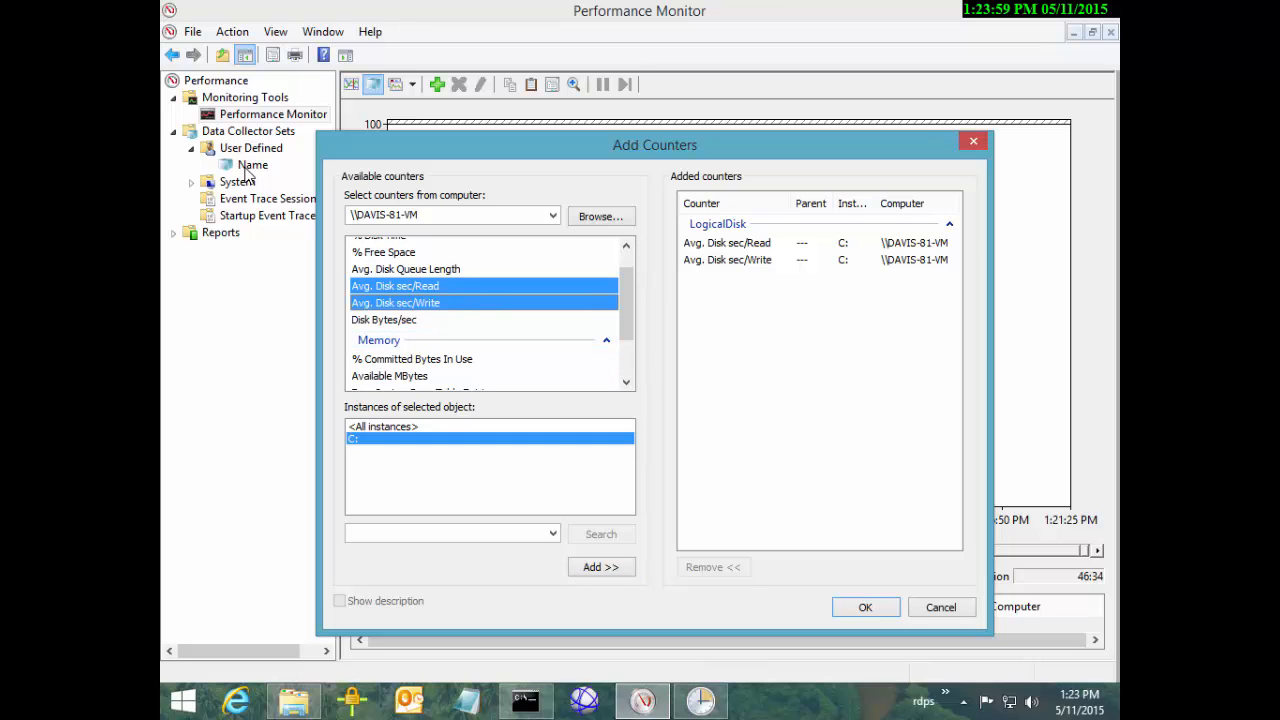
scroll(480, 330, down, 2)
click(389, 305)
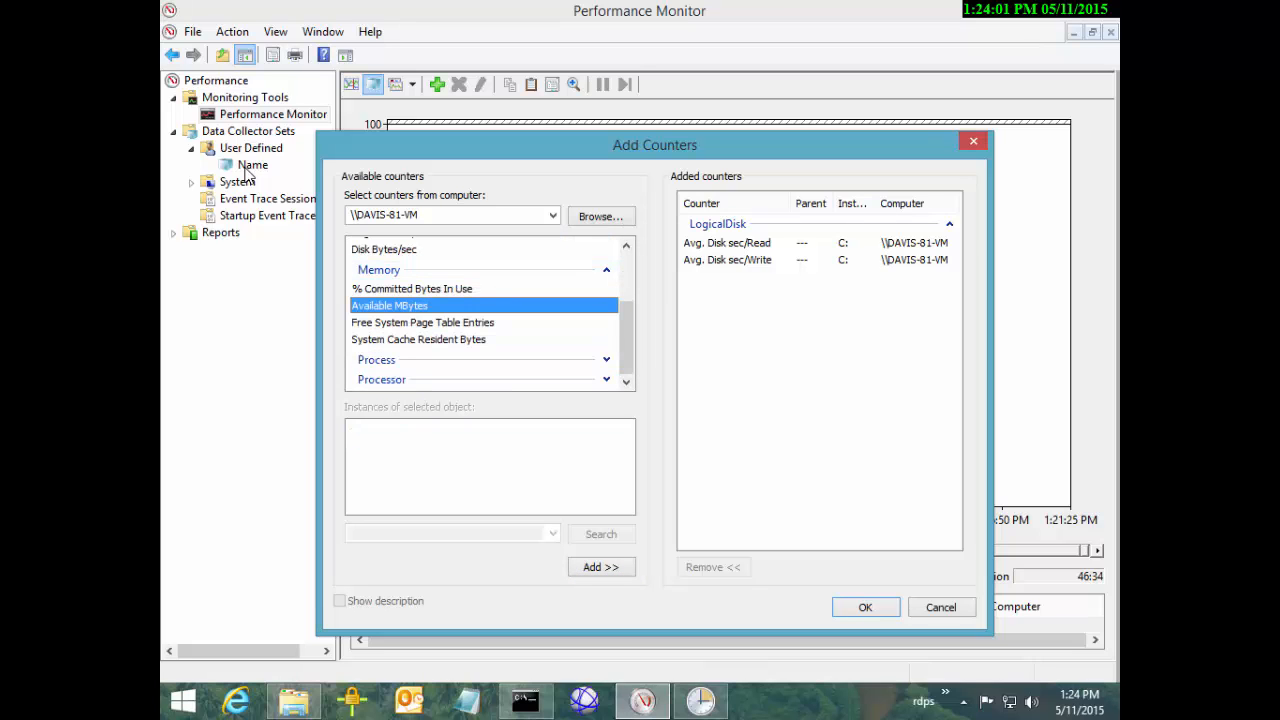
ctrl+click(412, 289)
click(601, 567)
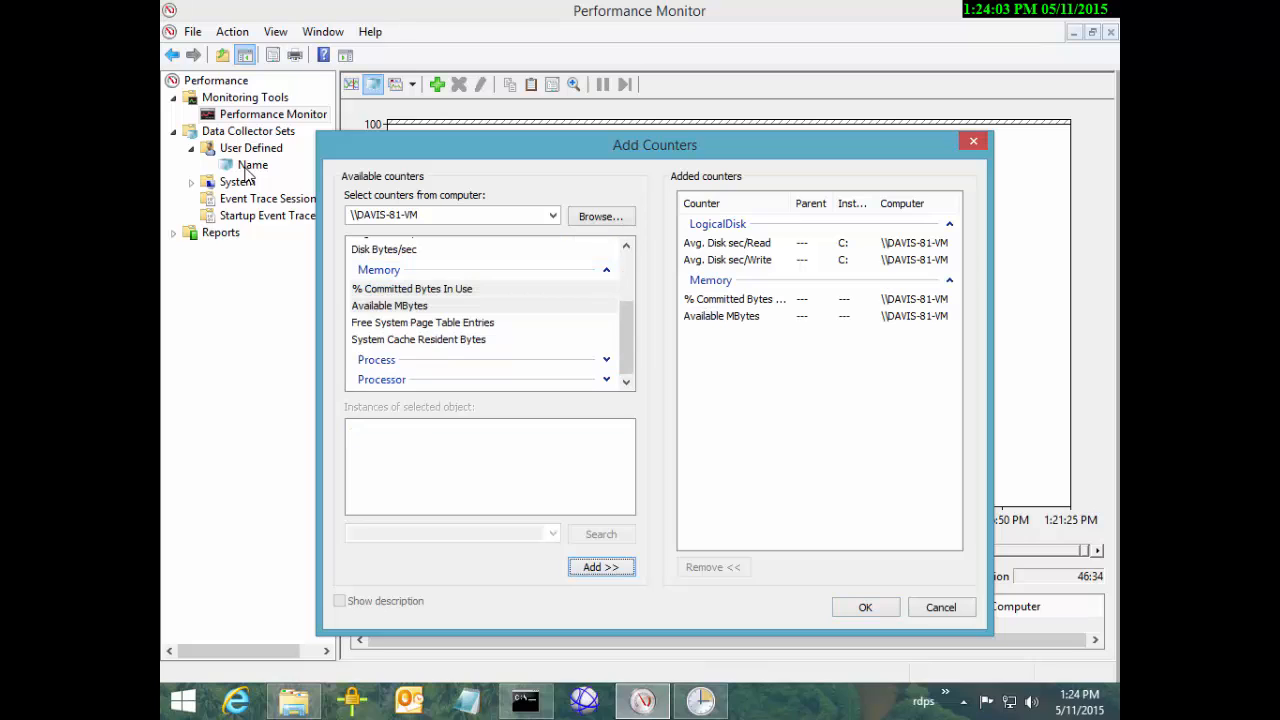
Add Processor % Processor Time for instances 0 and 1
click(606, 360)
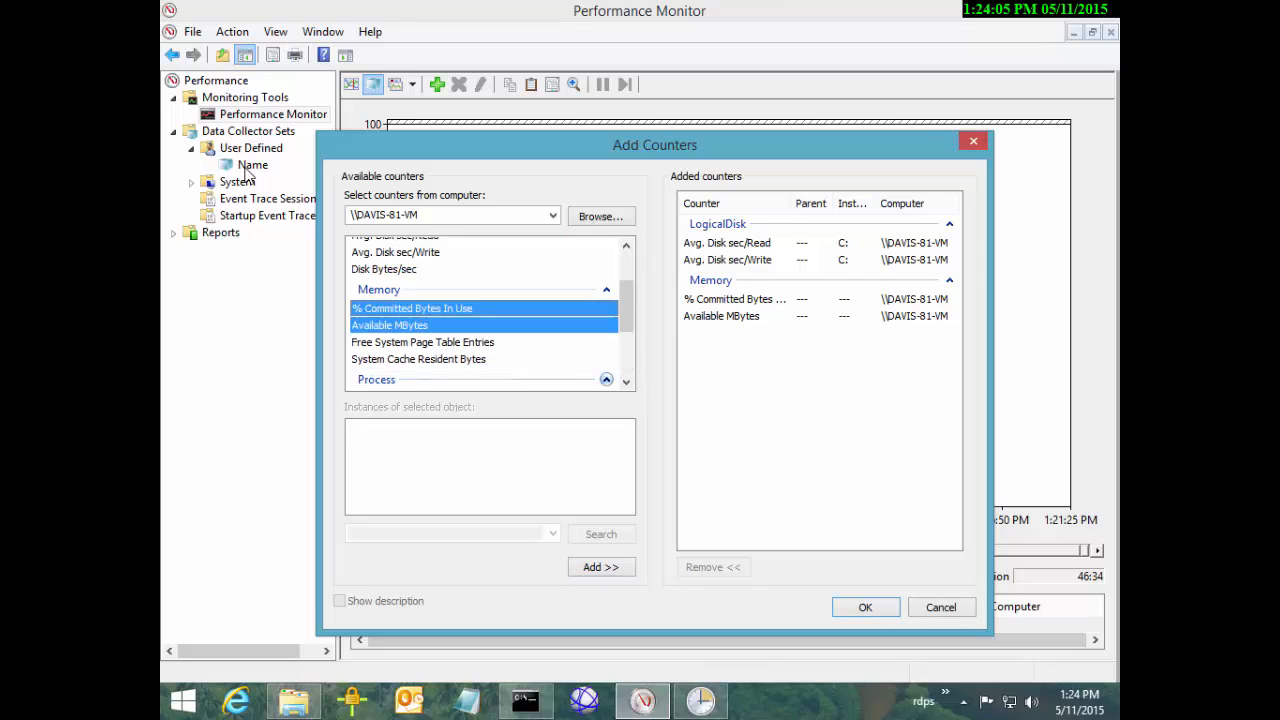
scroll(490, 314, down, 3)
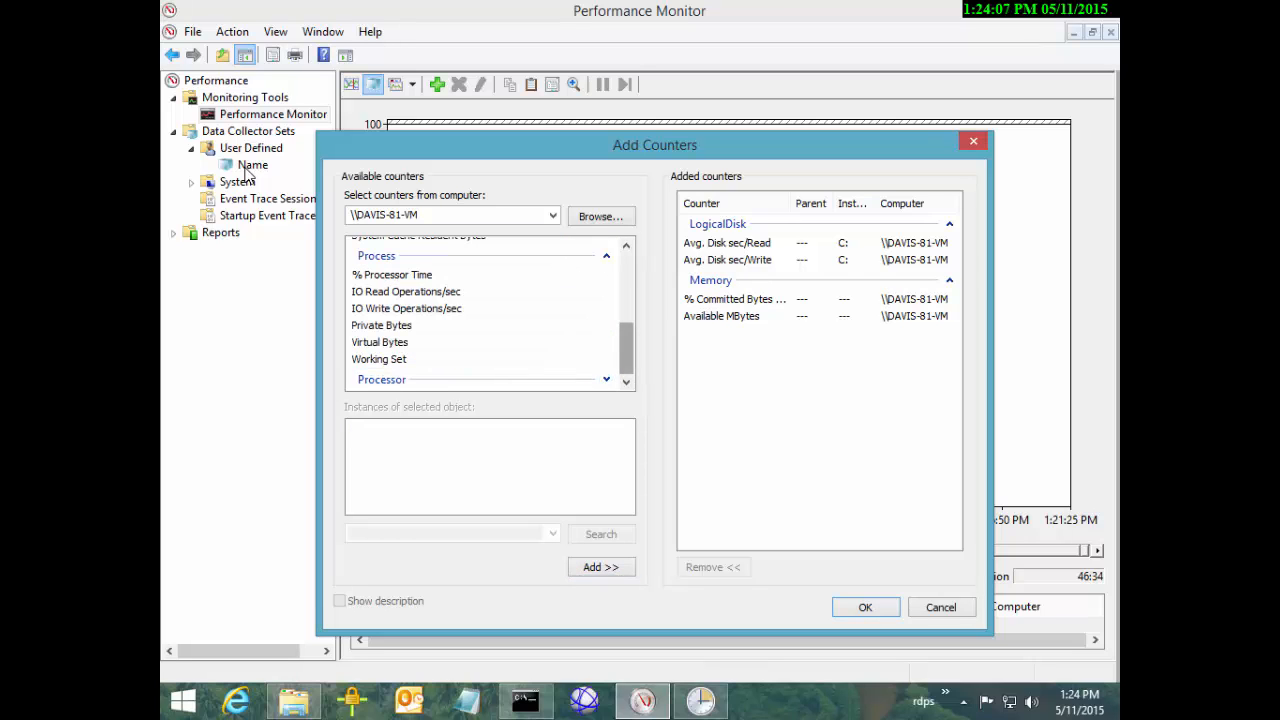
scroll(490, 314, up, 2)
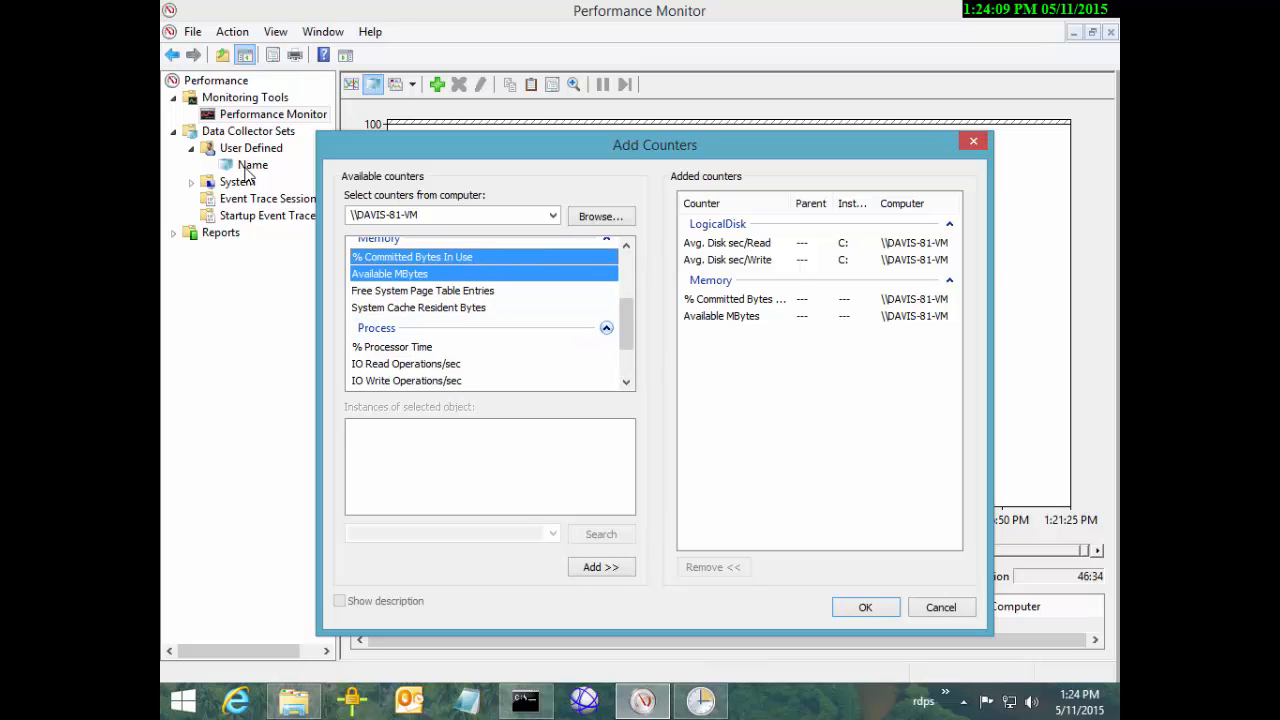
scroll(490, 314, down, 2)
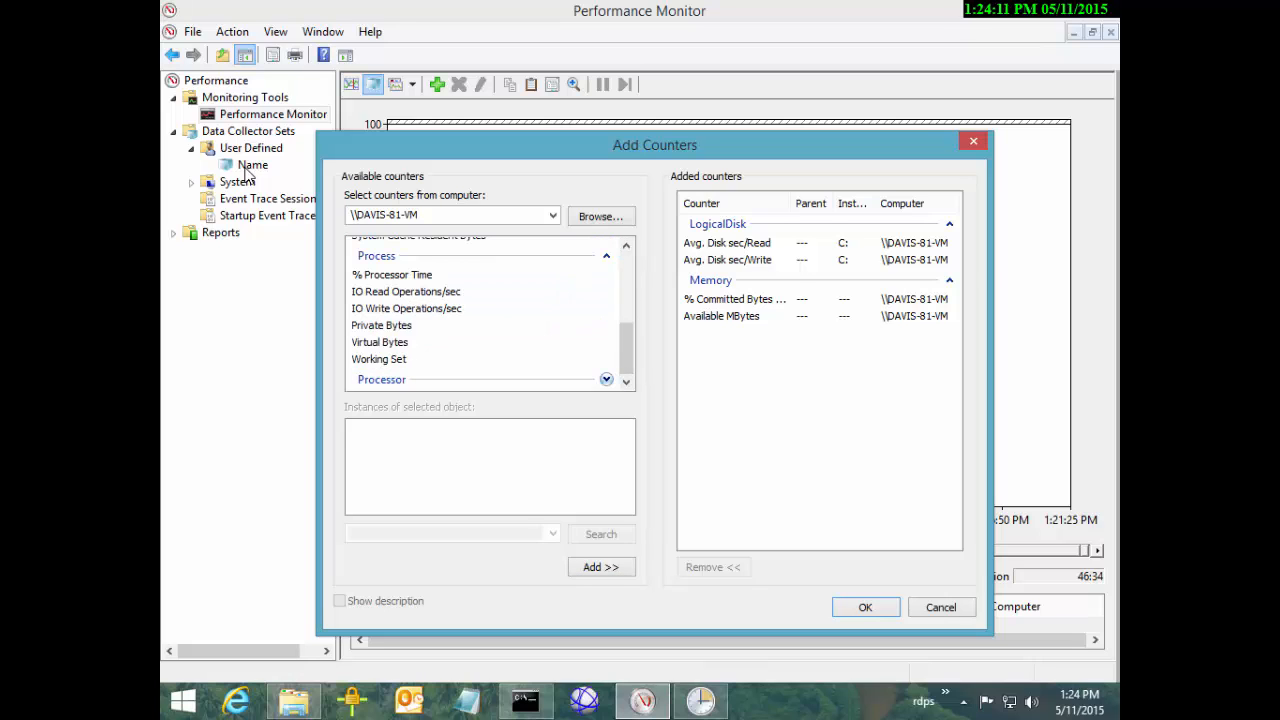
click(606, 379)
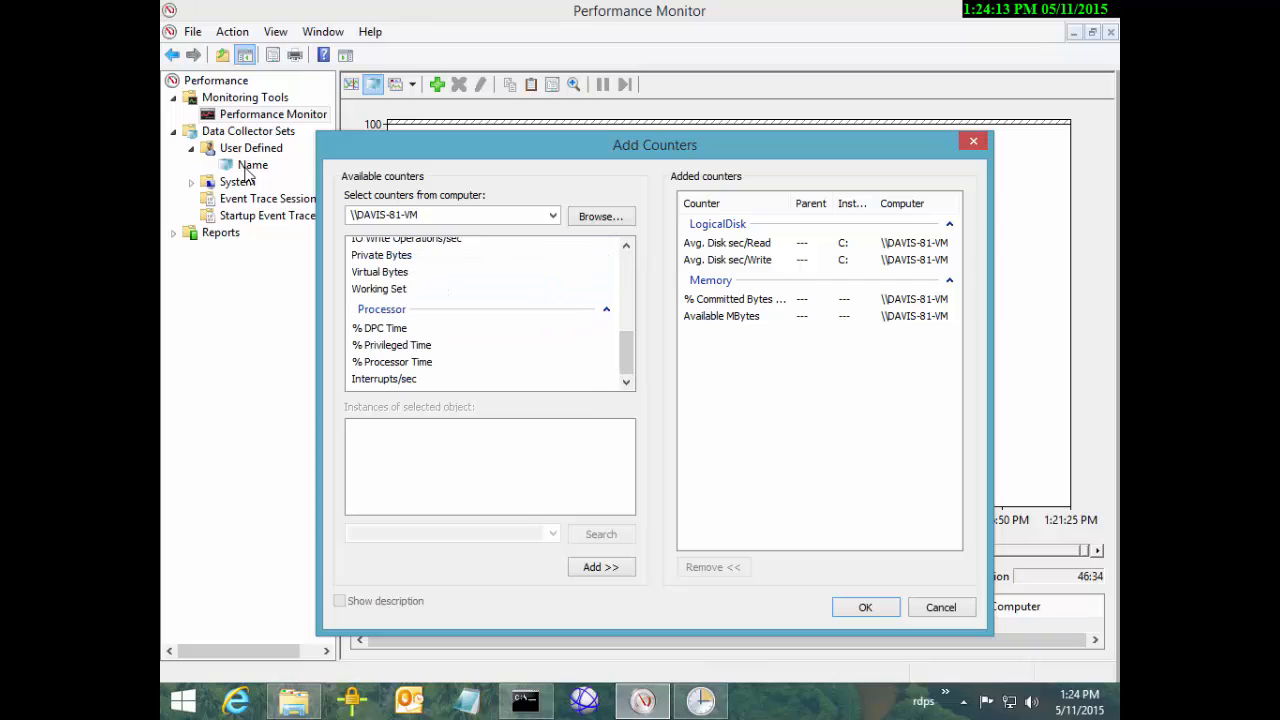
click(392, 362)
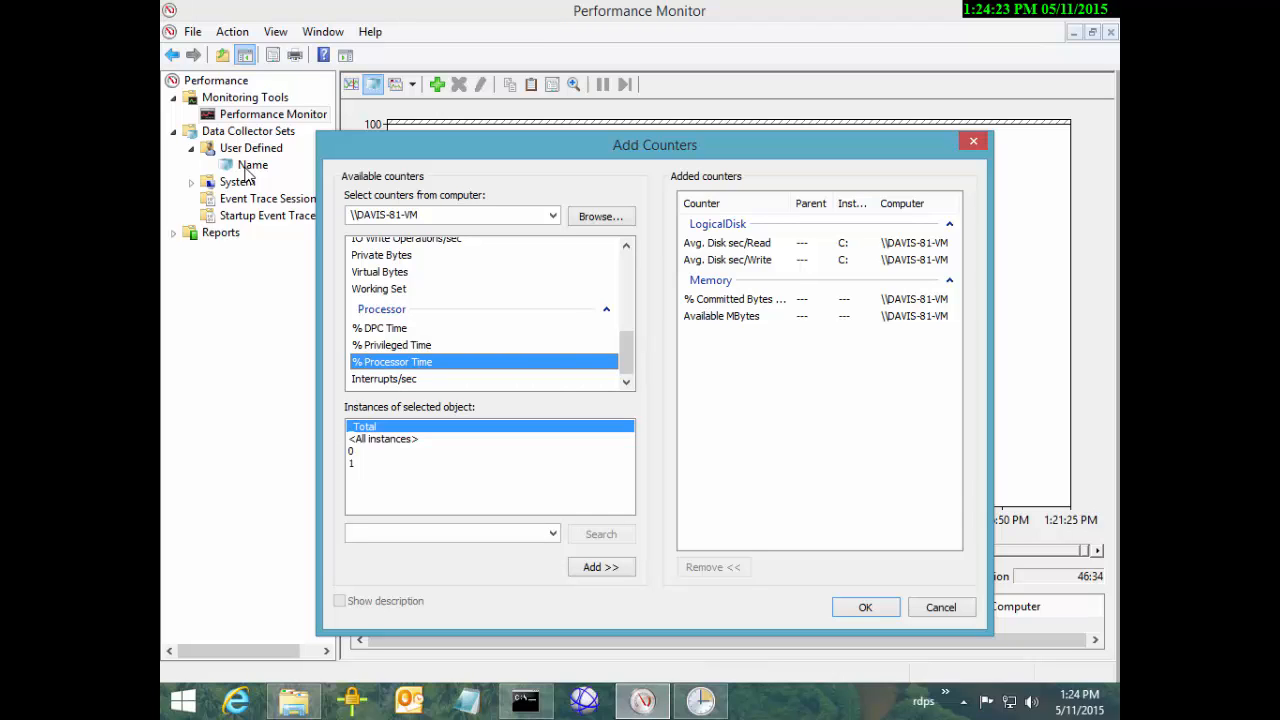
click(352, 451)
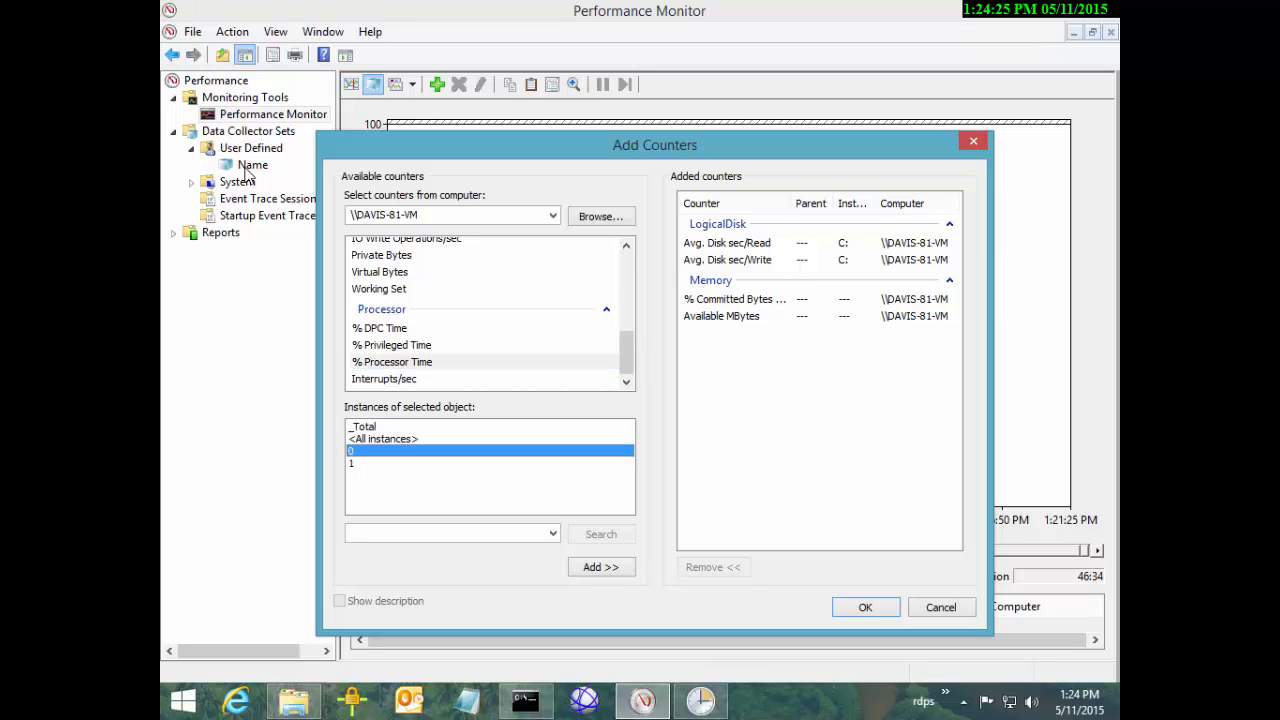
key(shift+Down)
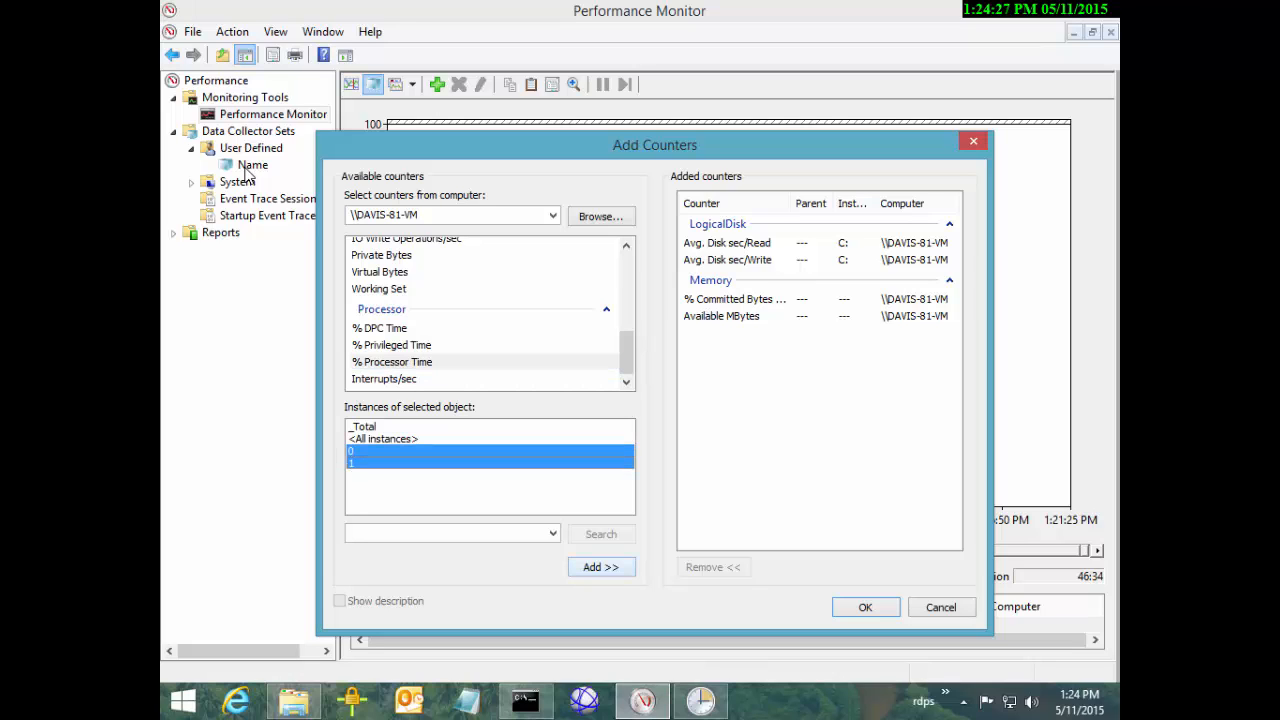
click(601, 567)
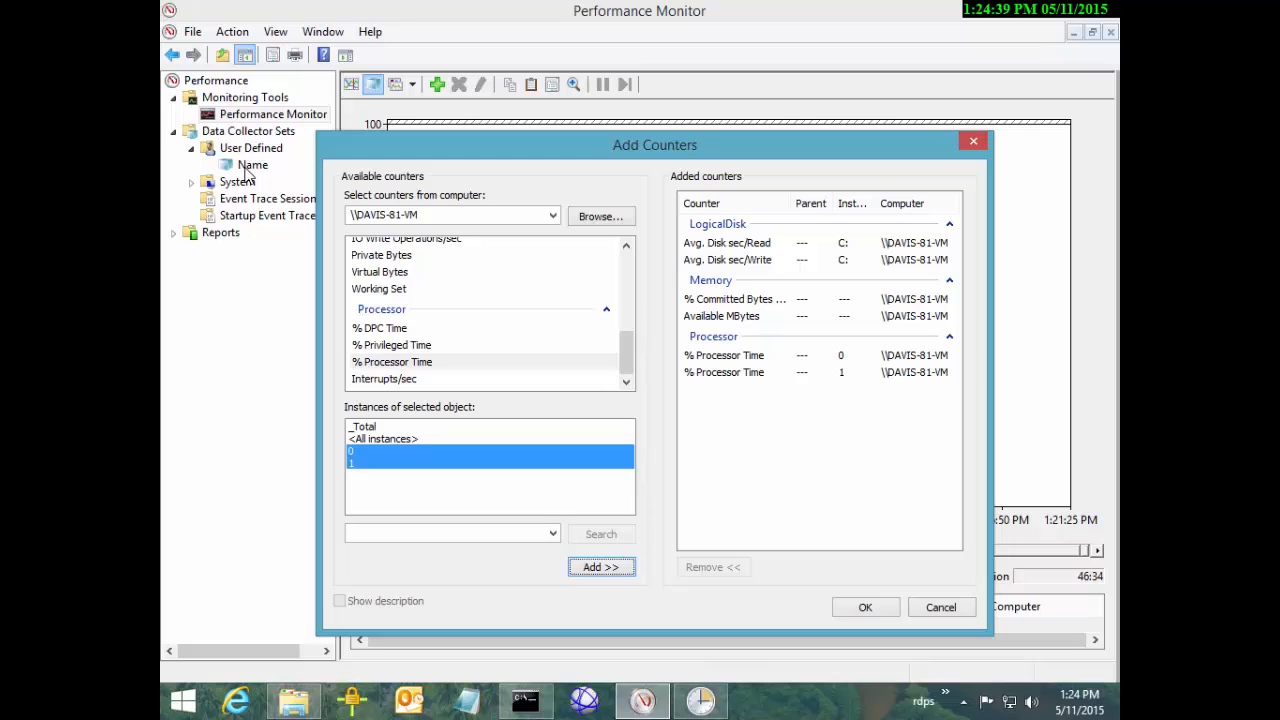
Confirm the disk, memory and processor counters and turn off highlighting so every line shows normally
key(Tab)
key(Return)
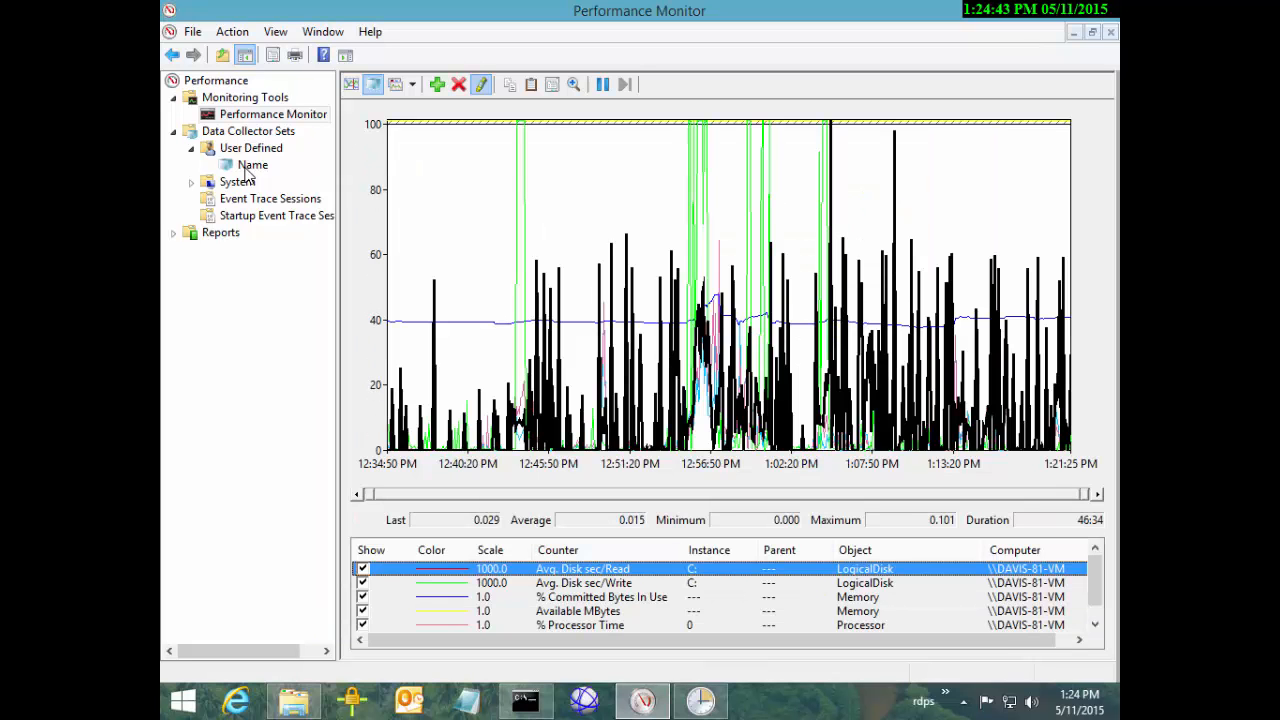
key(ctrl+h)
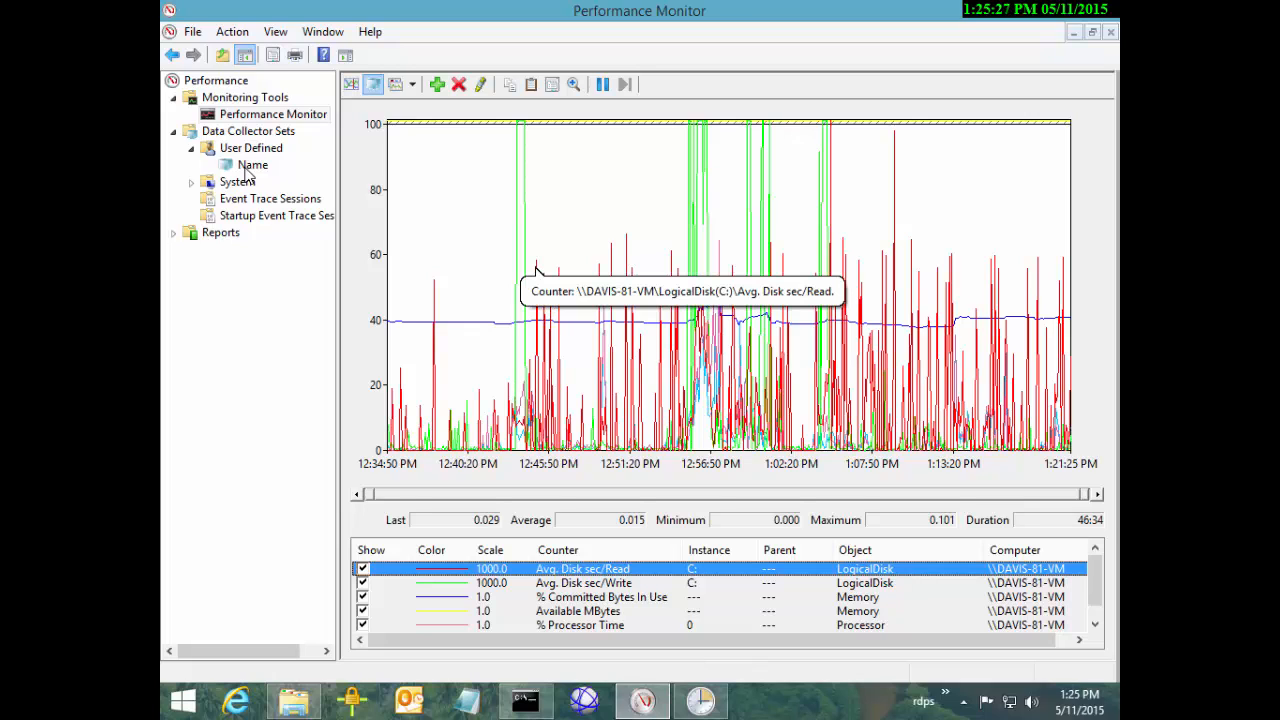
mouse_move(537, 270)
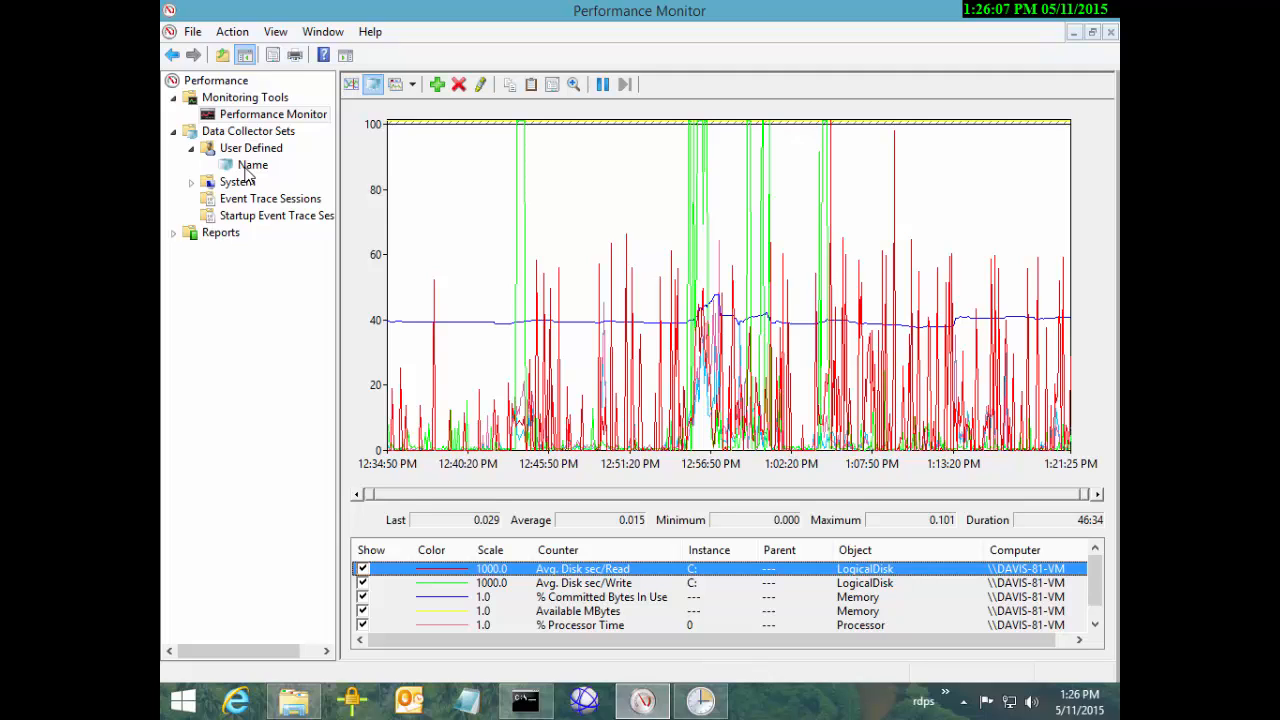
Turn on highlighting and step through the Disk, Committed Bytes and Processor Time lines, ending on Available MBytes
key(ctrl+h)
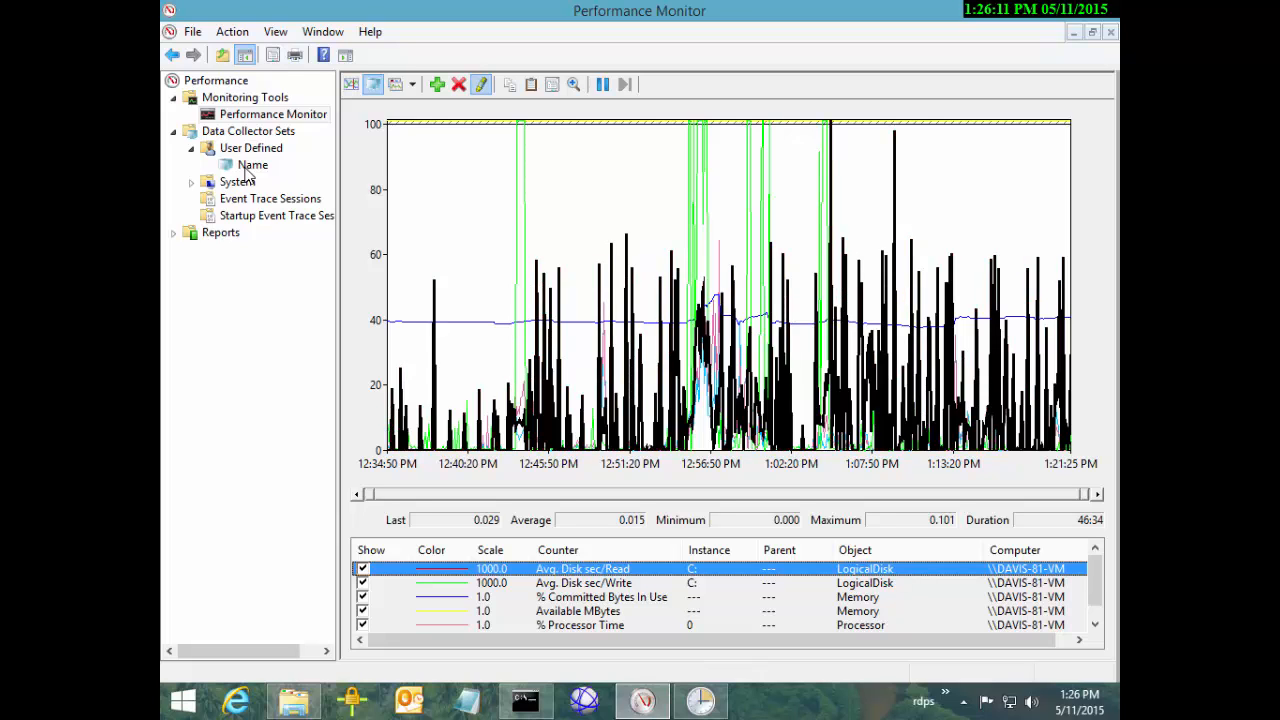
key(Down)
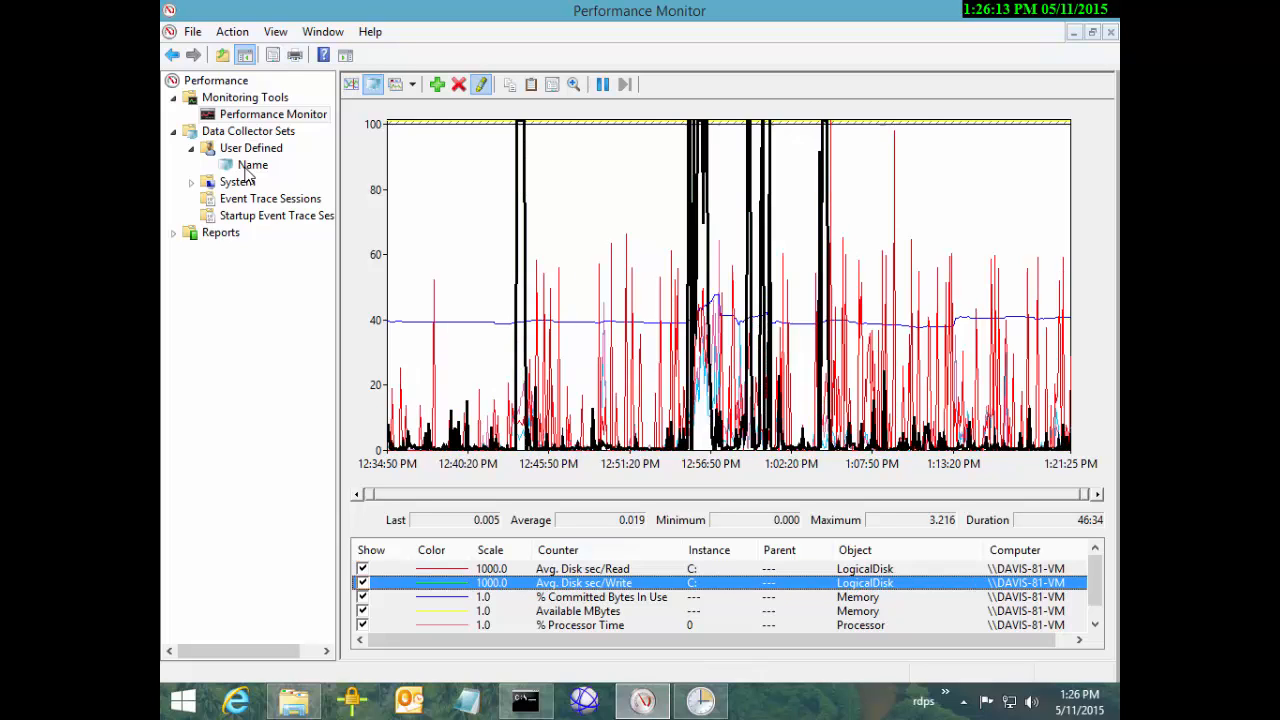
key(Down)
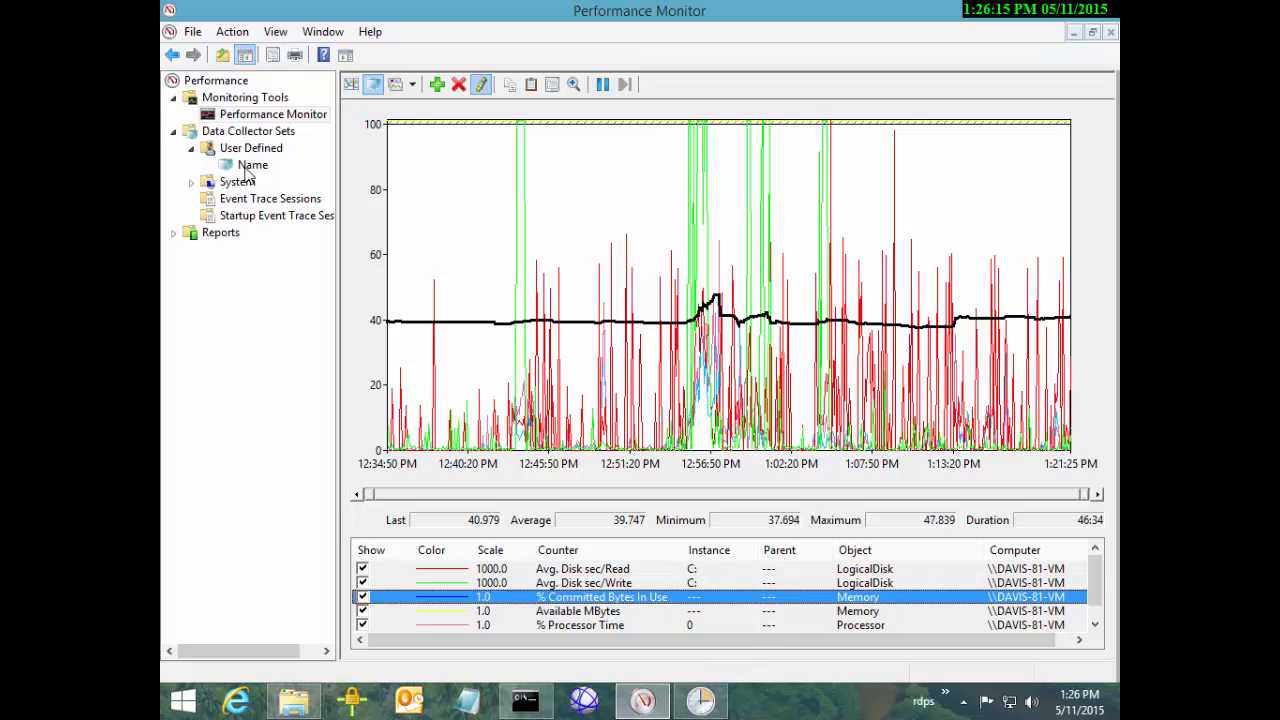
key(Down)
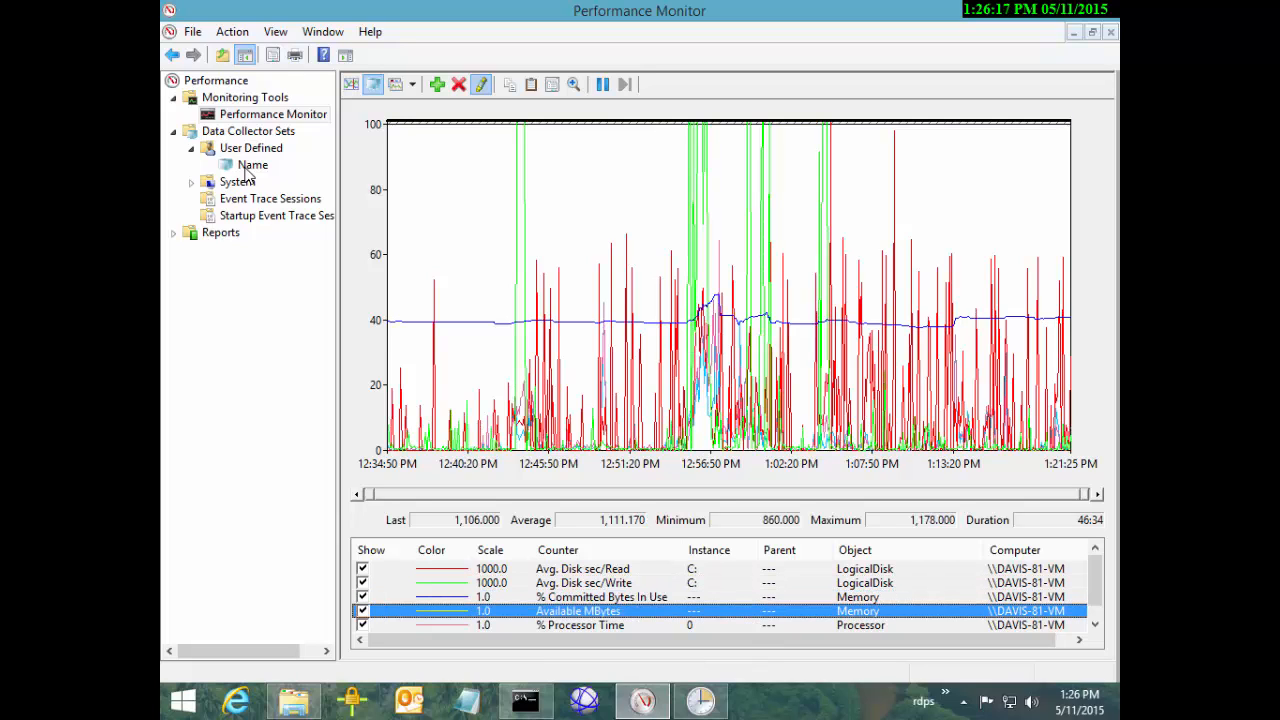
key(Up)
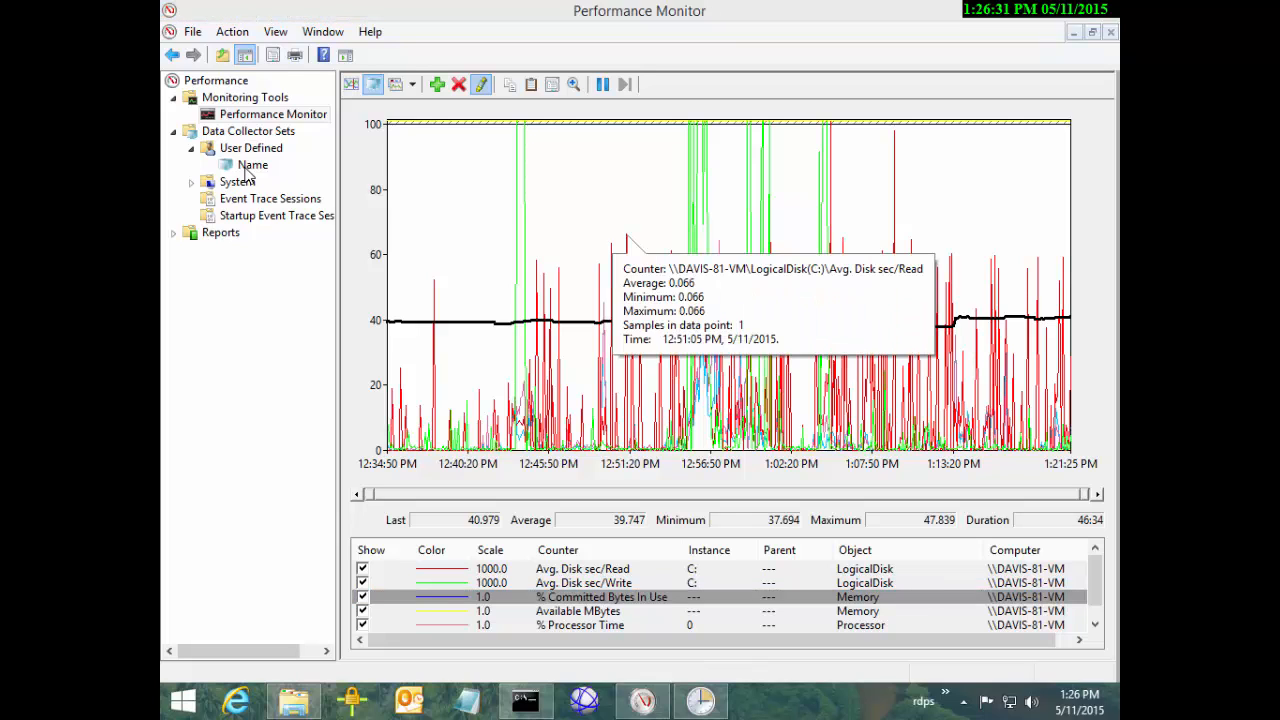
click(246, 168)
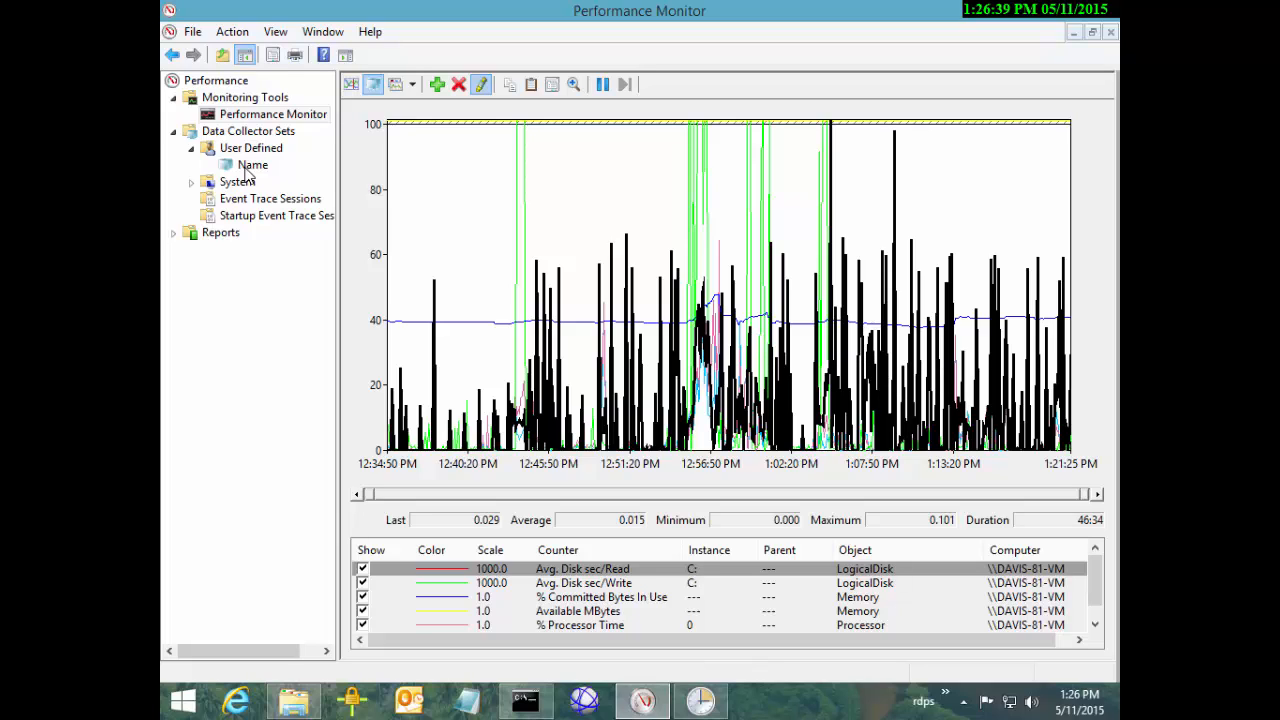
key(Down)
key(Down)
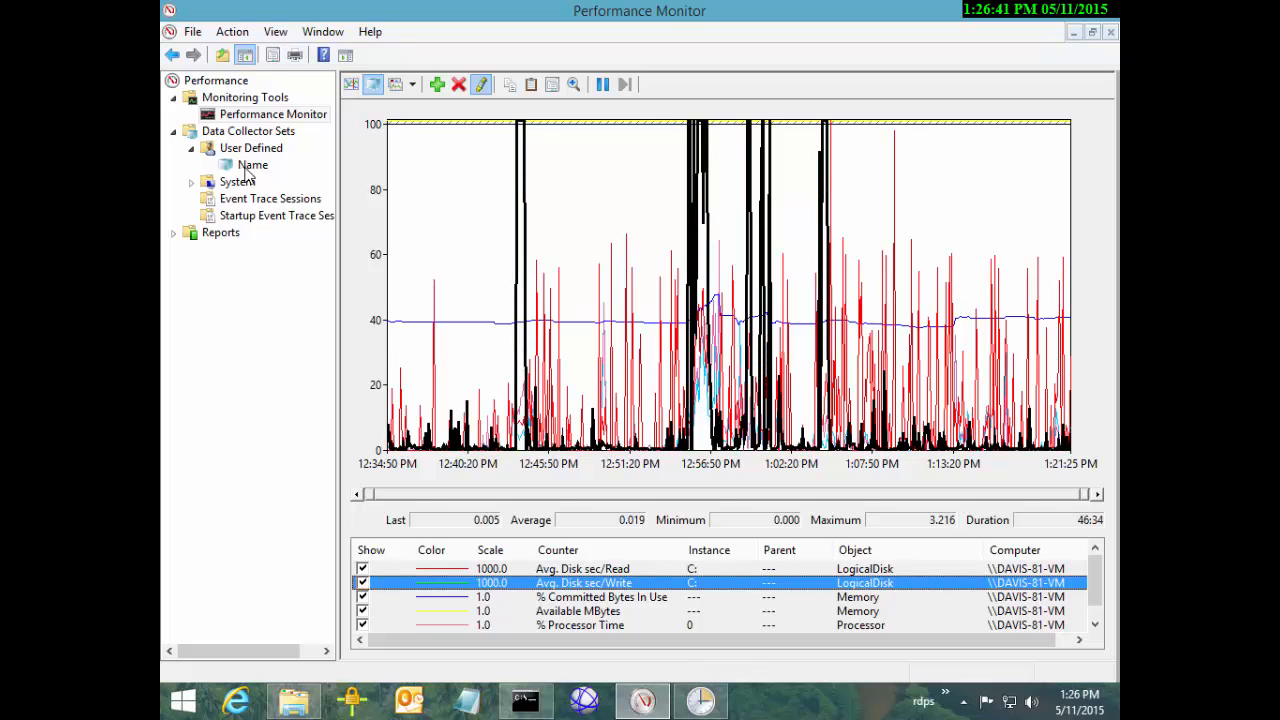
key(Down)
key(Down)
key(Down)
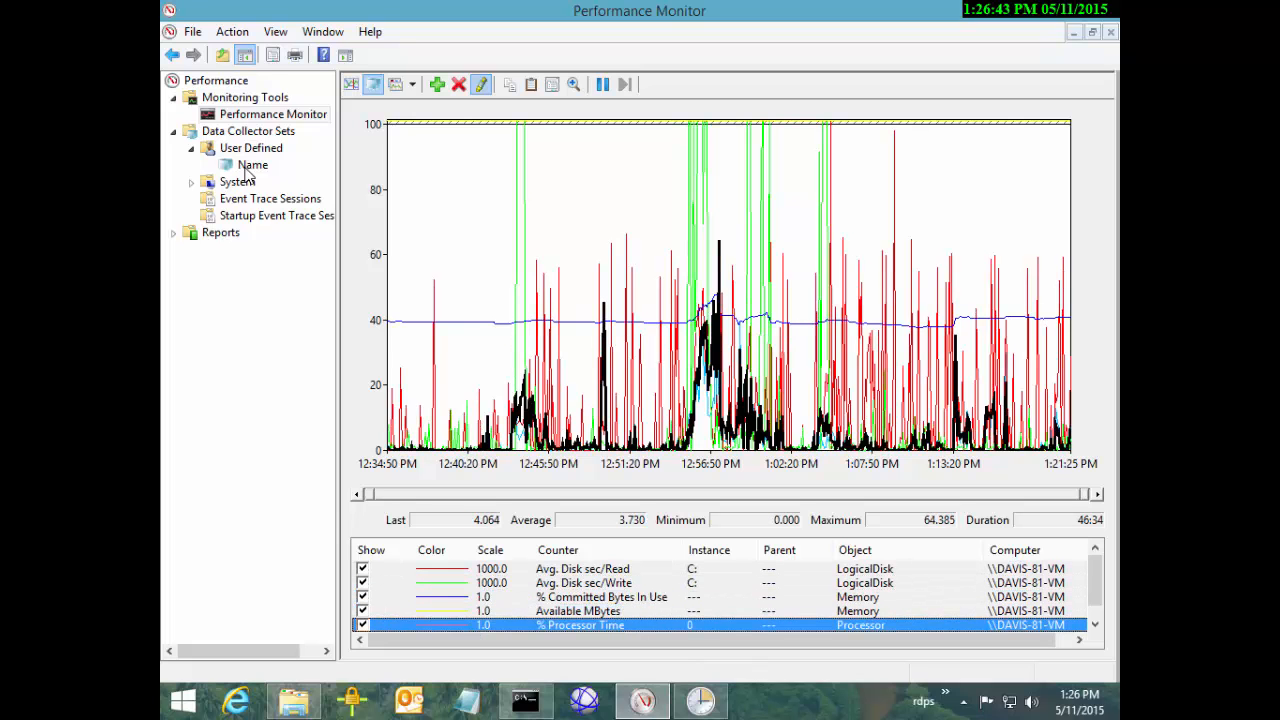
key(Up)
key(Up)
key(Up)
key(Up)
key(Up)
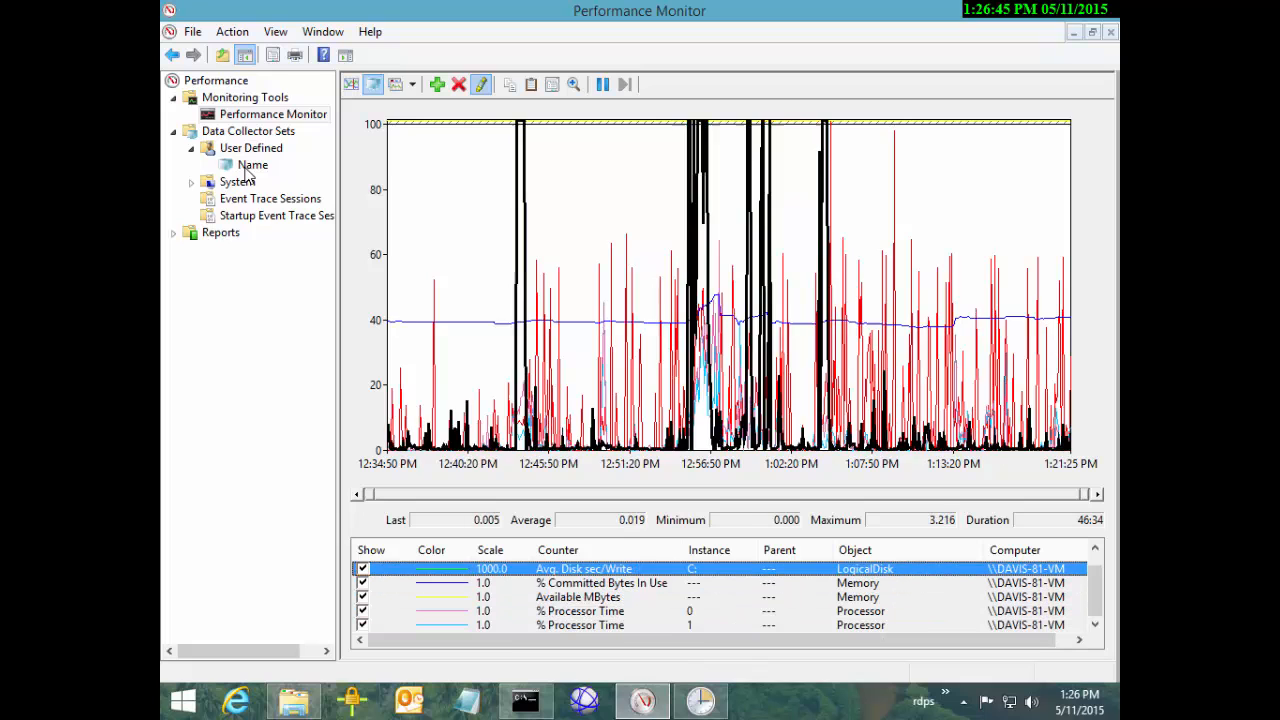
key(Down)
key(Down)
key(Down)
key(Down)
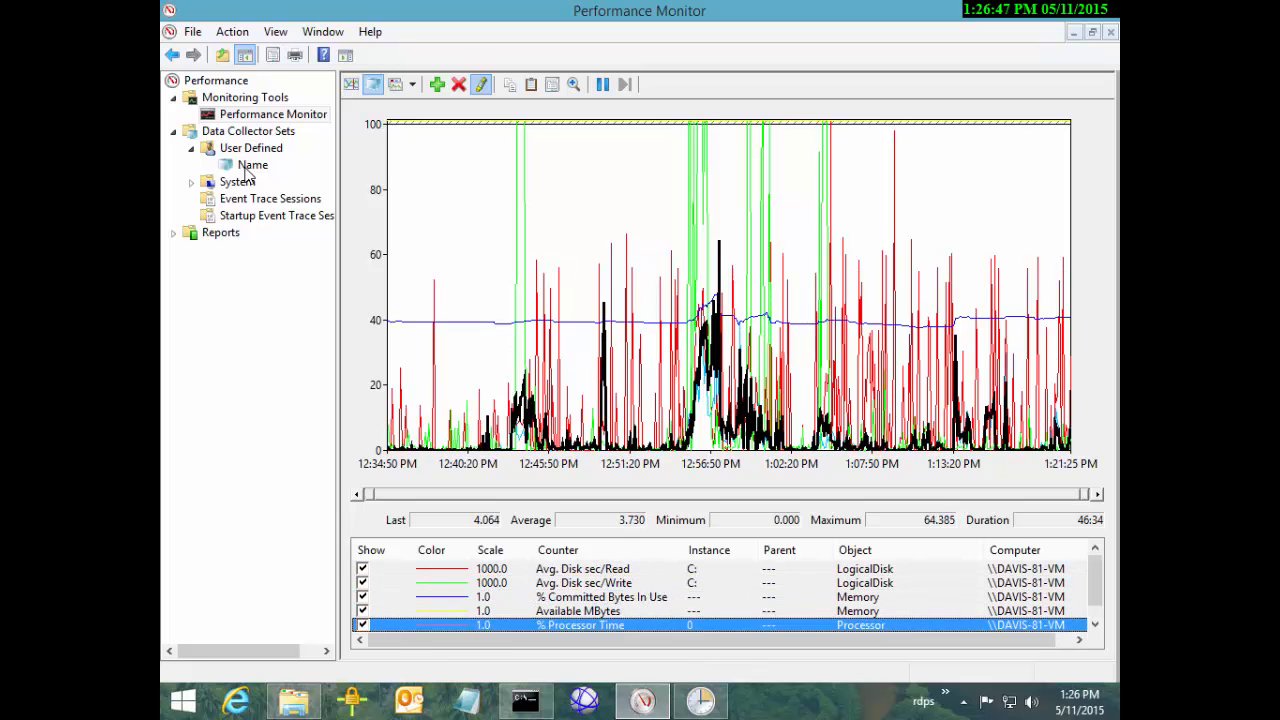
key(Up)
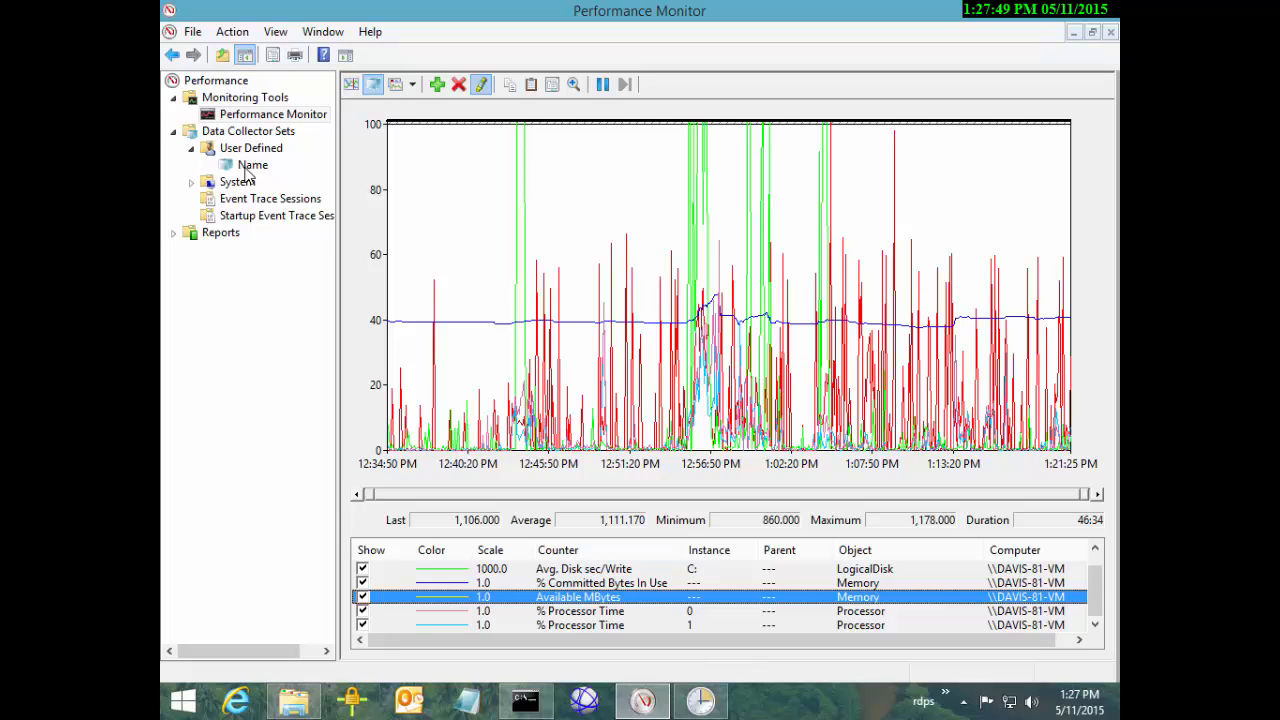
right_click(577, 210)
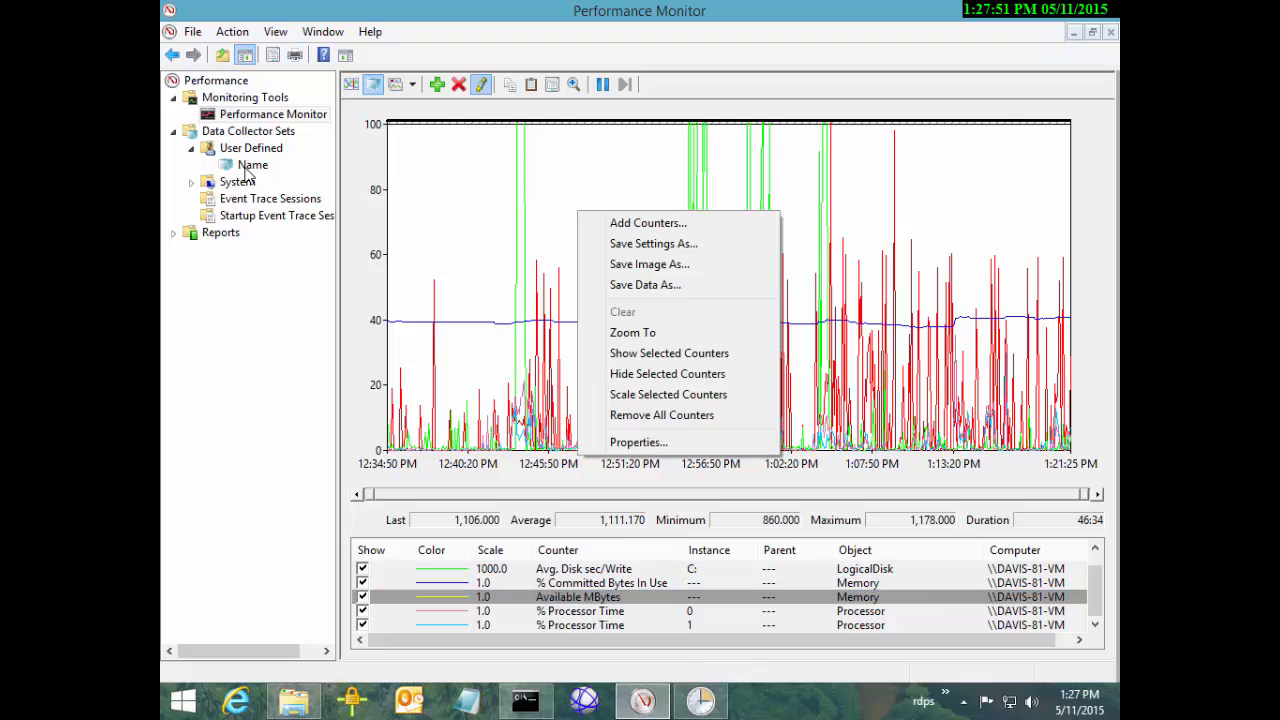
click(638, 442)
drag(555, 101, 844, 223)
click(806, 255)
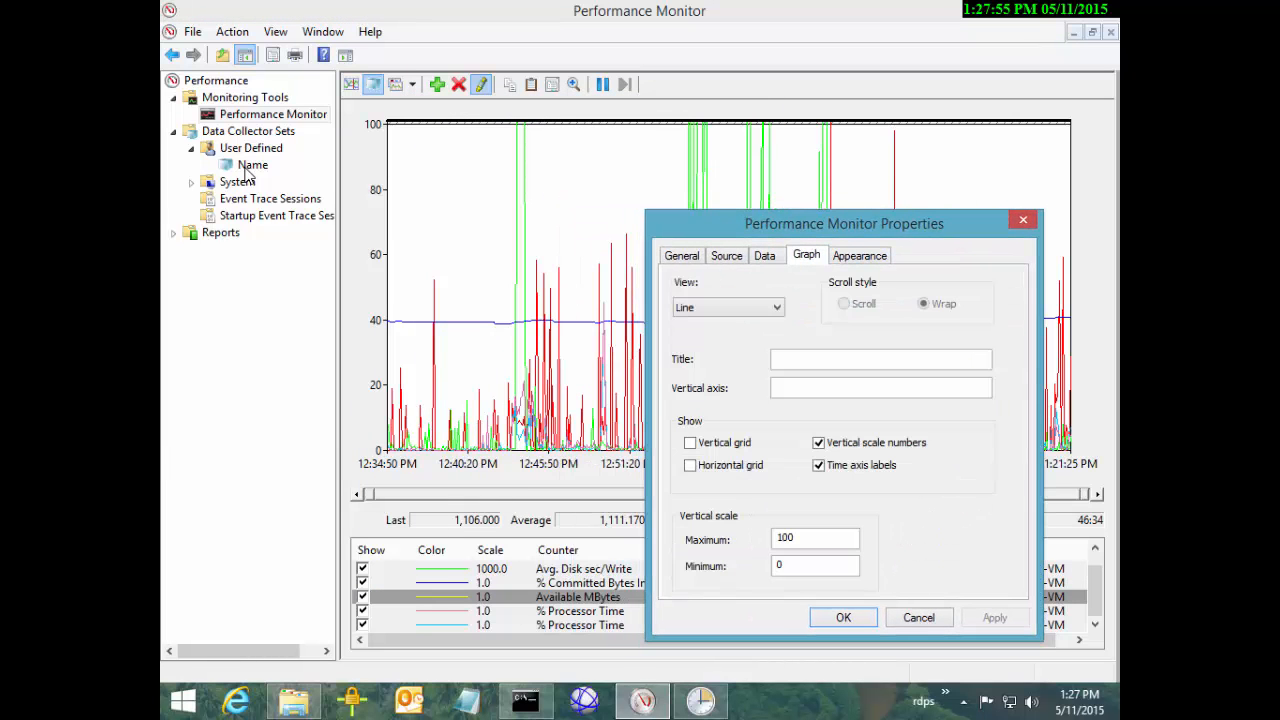
click(817, 538)
text(0)
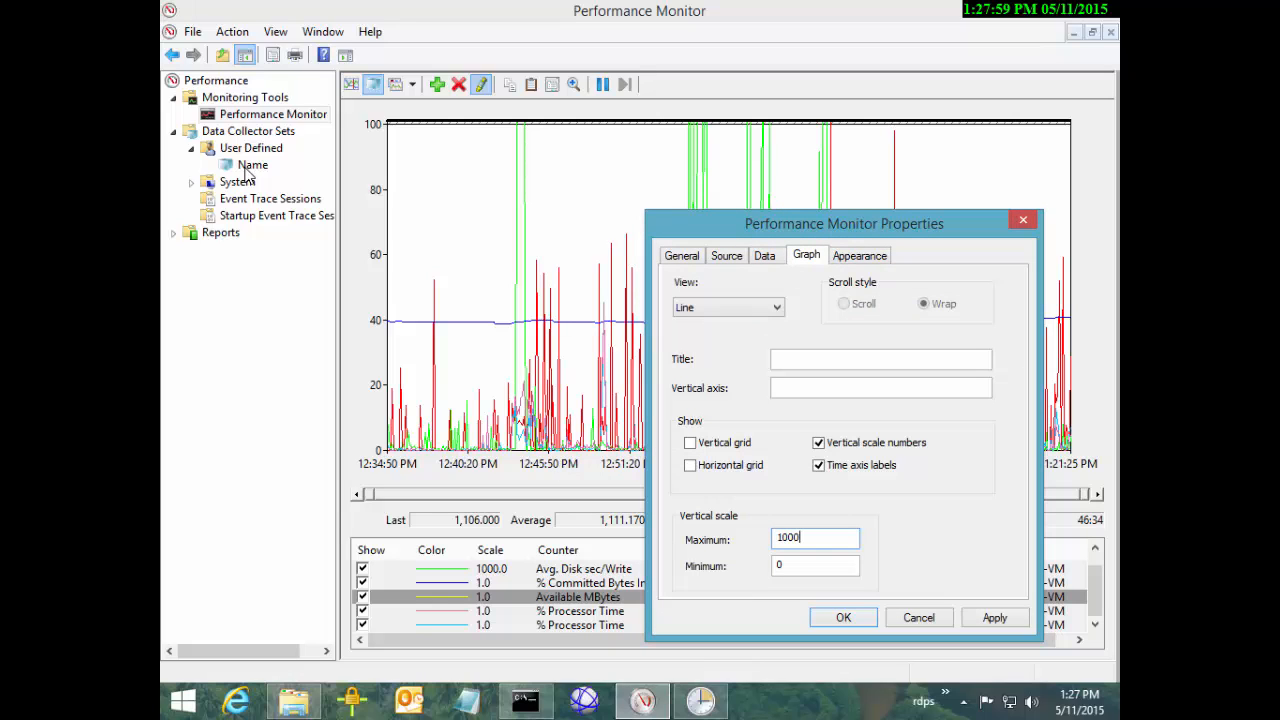
click(994, 617)
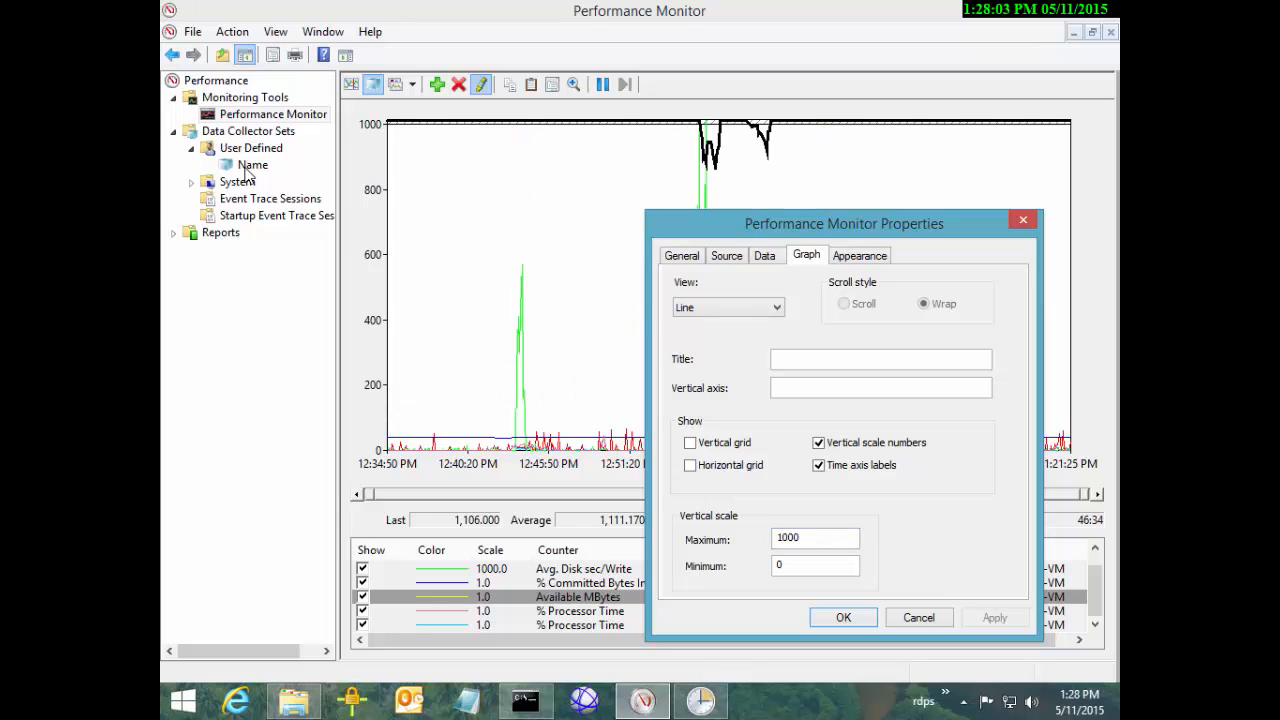
text(0)
key(alt+a)
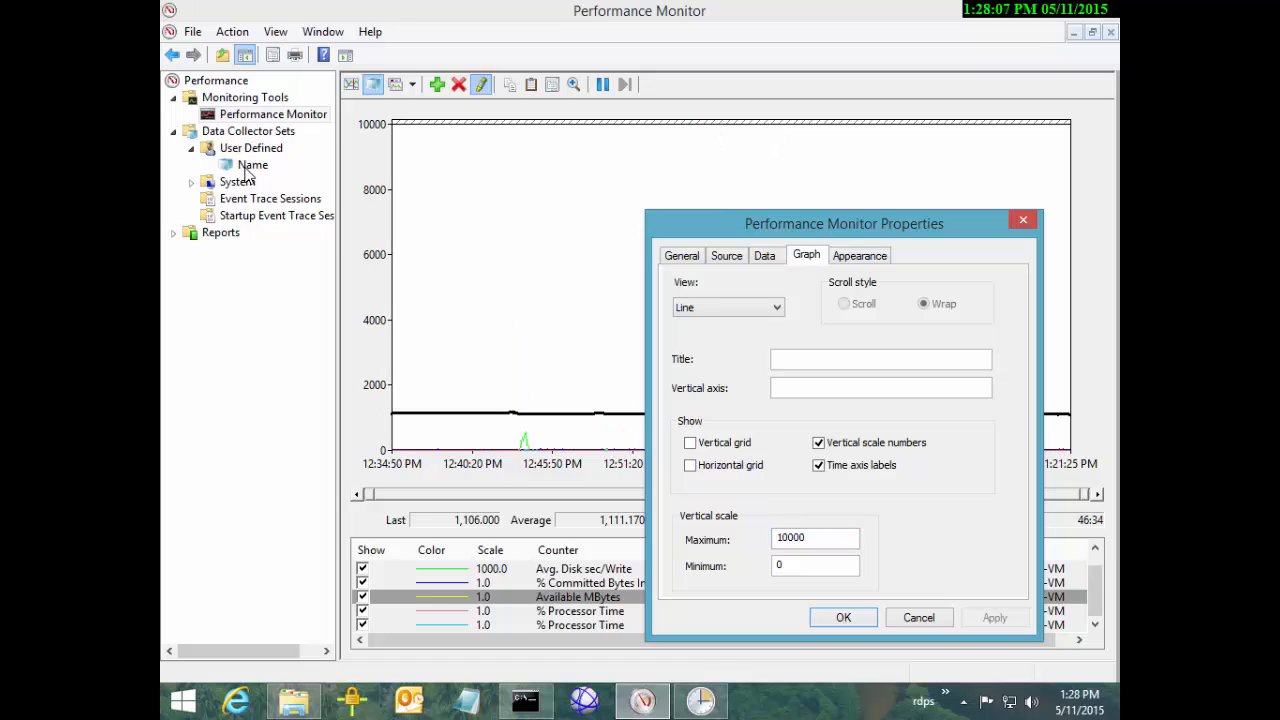
key(Tab)
text(2000)
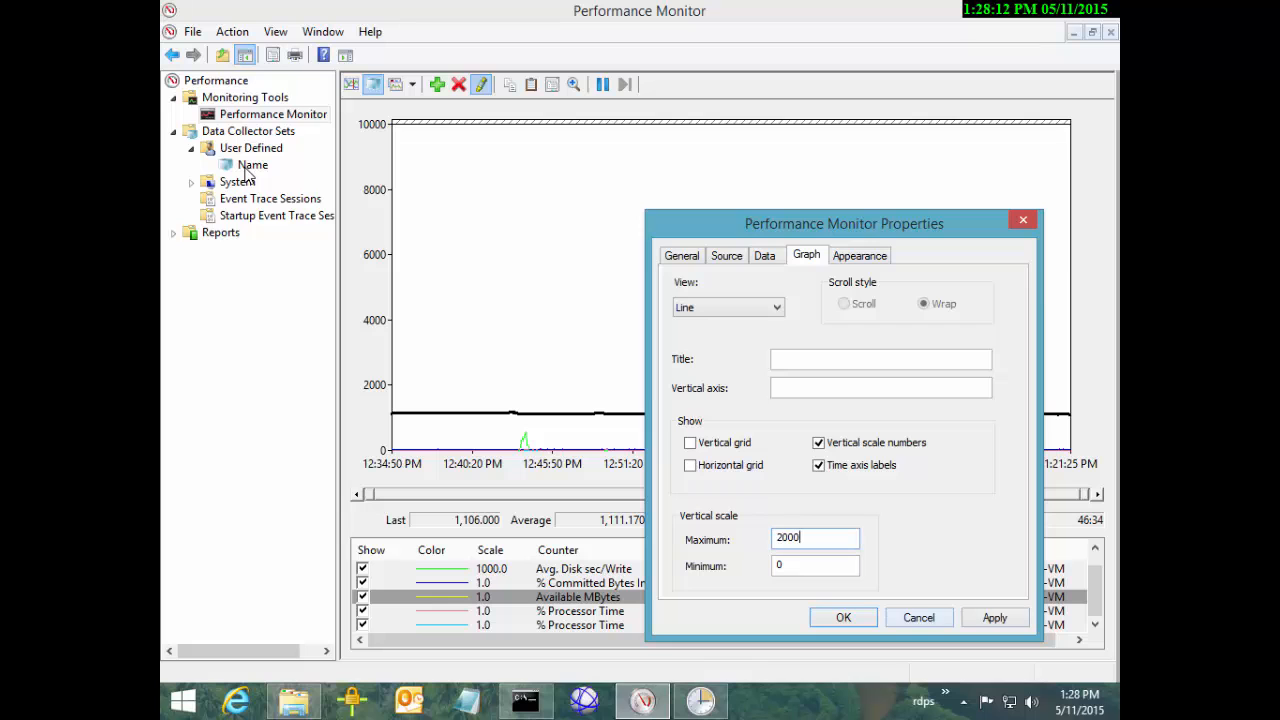
key(alt+a)
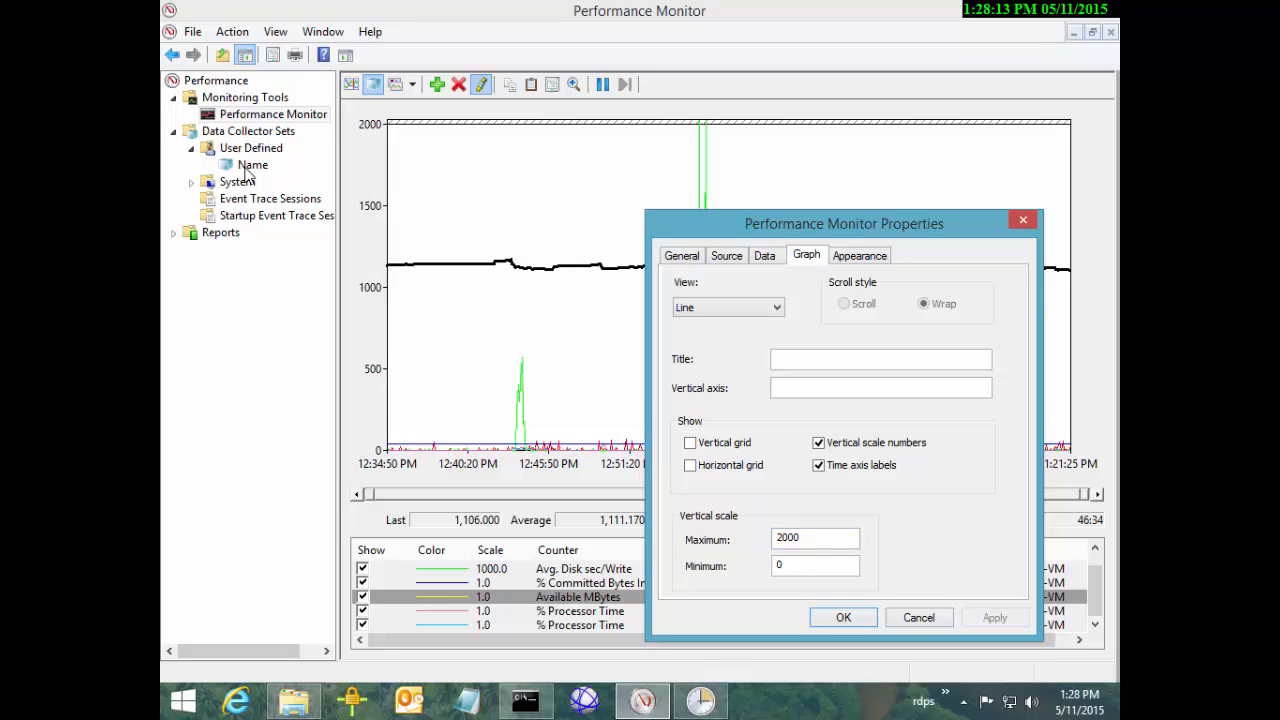
mouse_move(780, 224)
mouse_down()
mouse_move(781, 356)
mouse_move(1070, 208)
mouse_up()
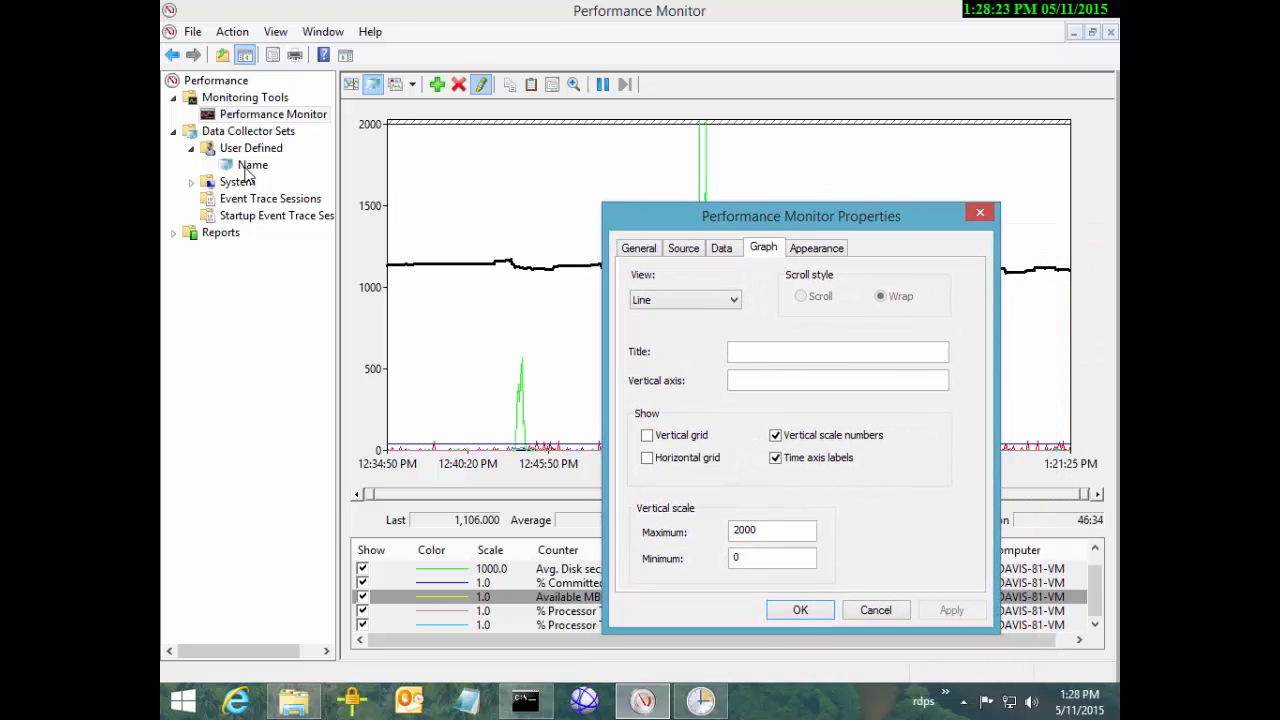
mouse_move(801, 216)
mouse_down()
mouse_move(797, 321)
mouse_move(779, 261)
mouse_move(909, 185)
mouse_move(860, 177)
mouse_move(757, 214)
mouse_move(787, 186)
mouse_move(775, 175)
mouse_up()
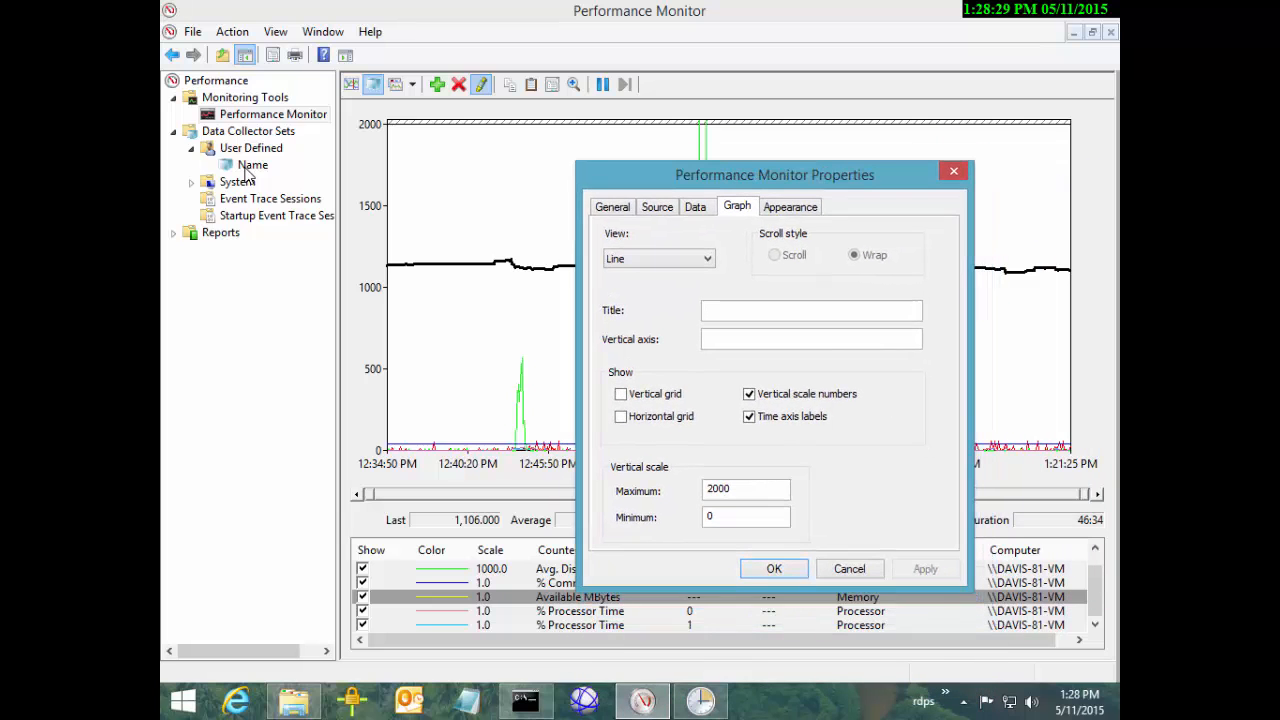
double_click(735, 489)
text(100)
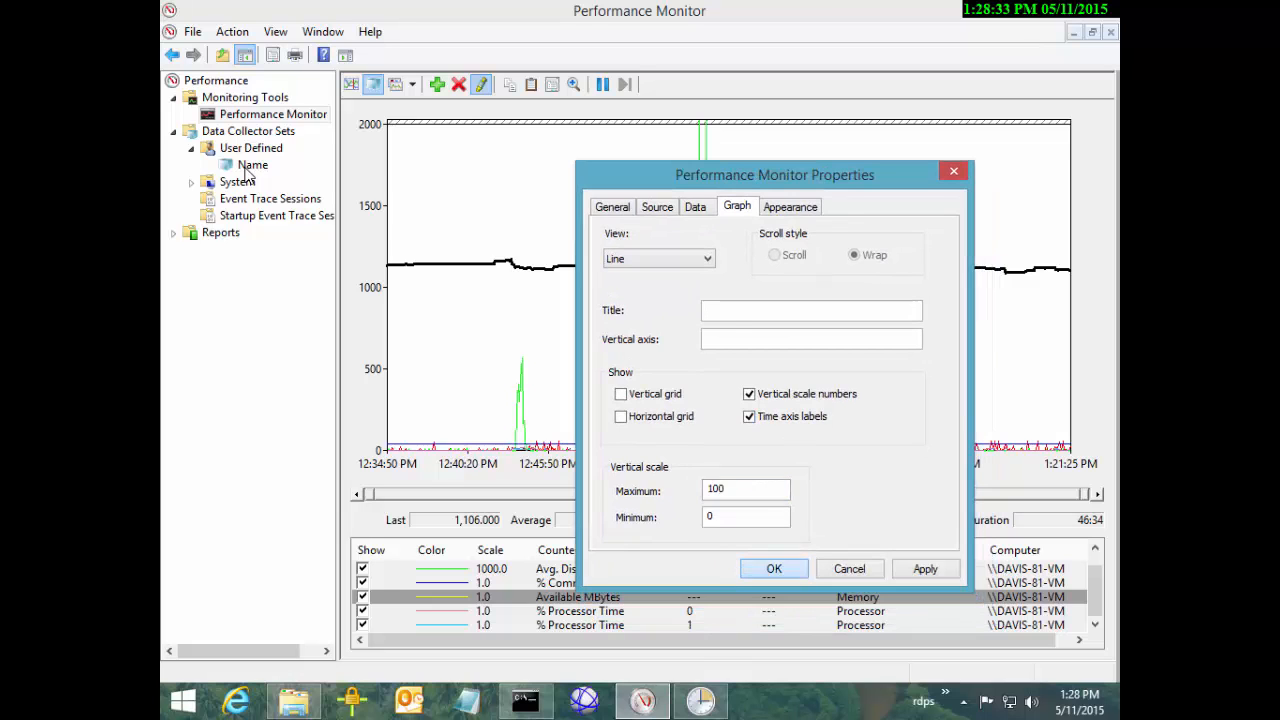
key(Return)
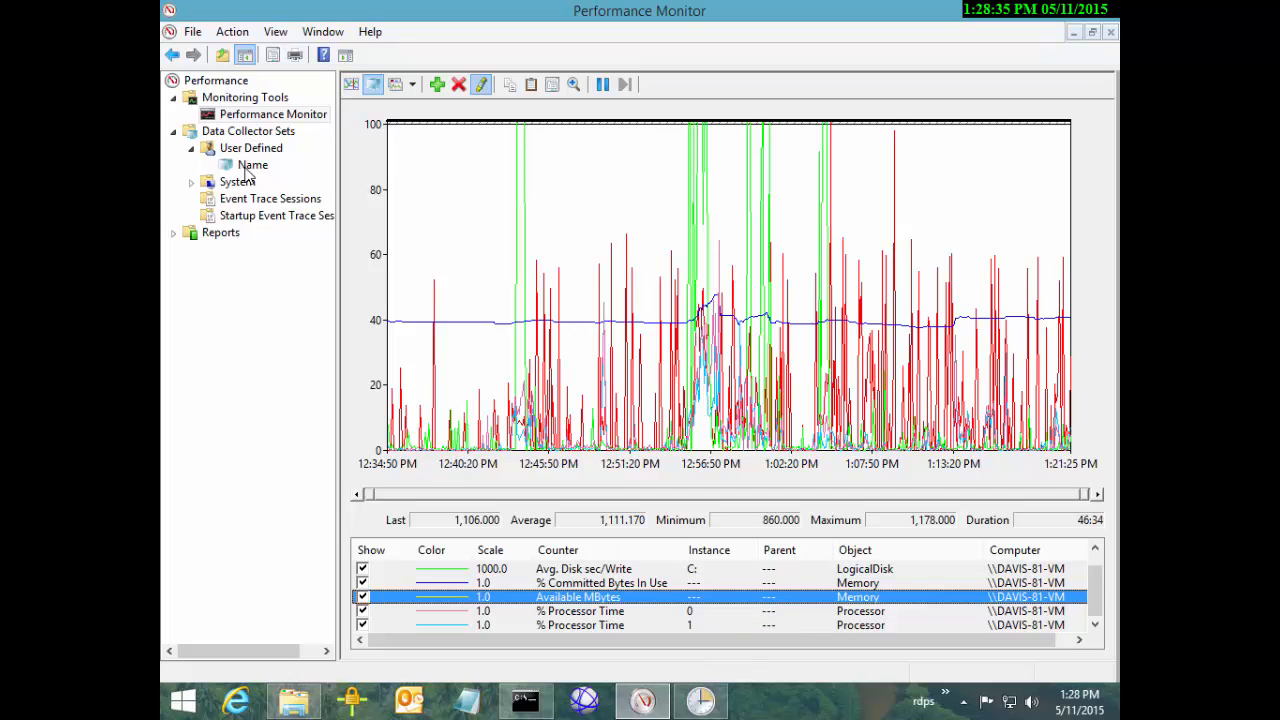
Select Available MBytes in the counter list and apply Scale Selected Counters to it
key(Up)
key(Up)
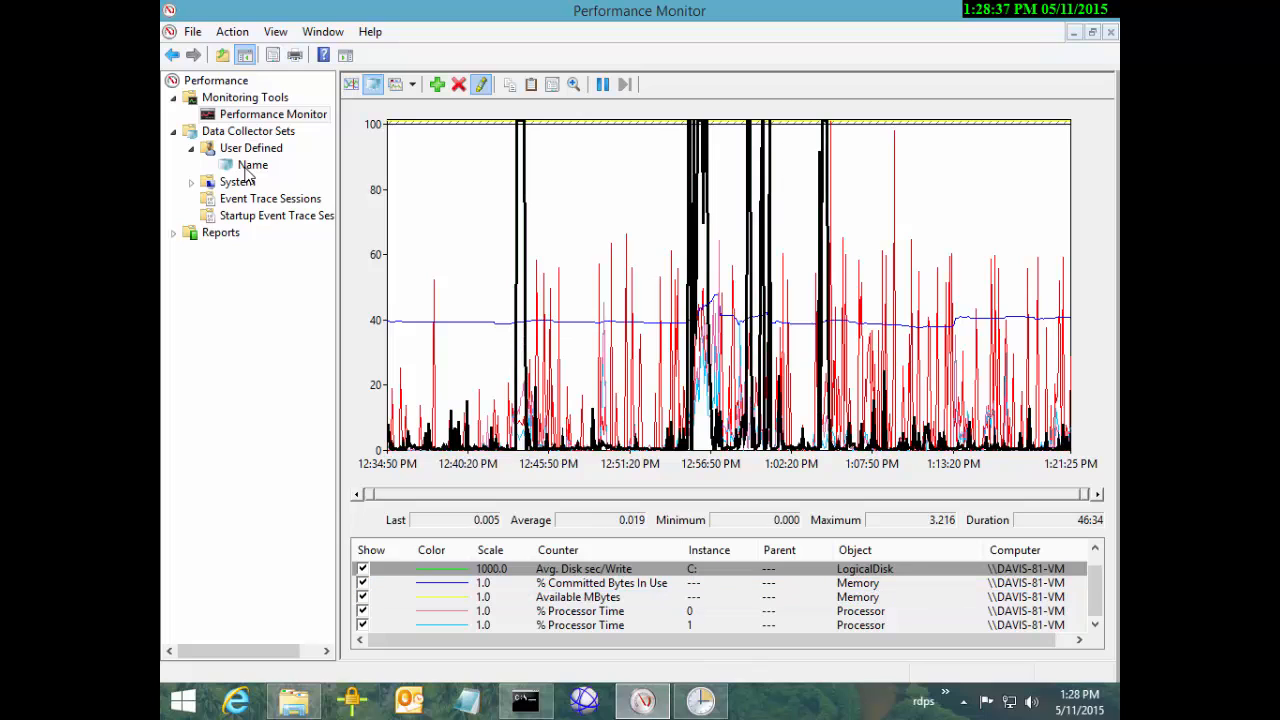
double_click(894, 200)
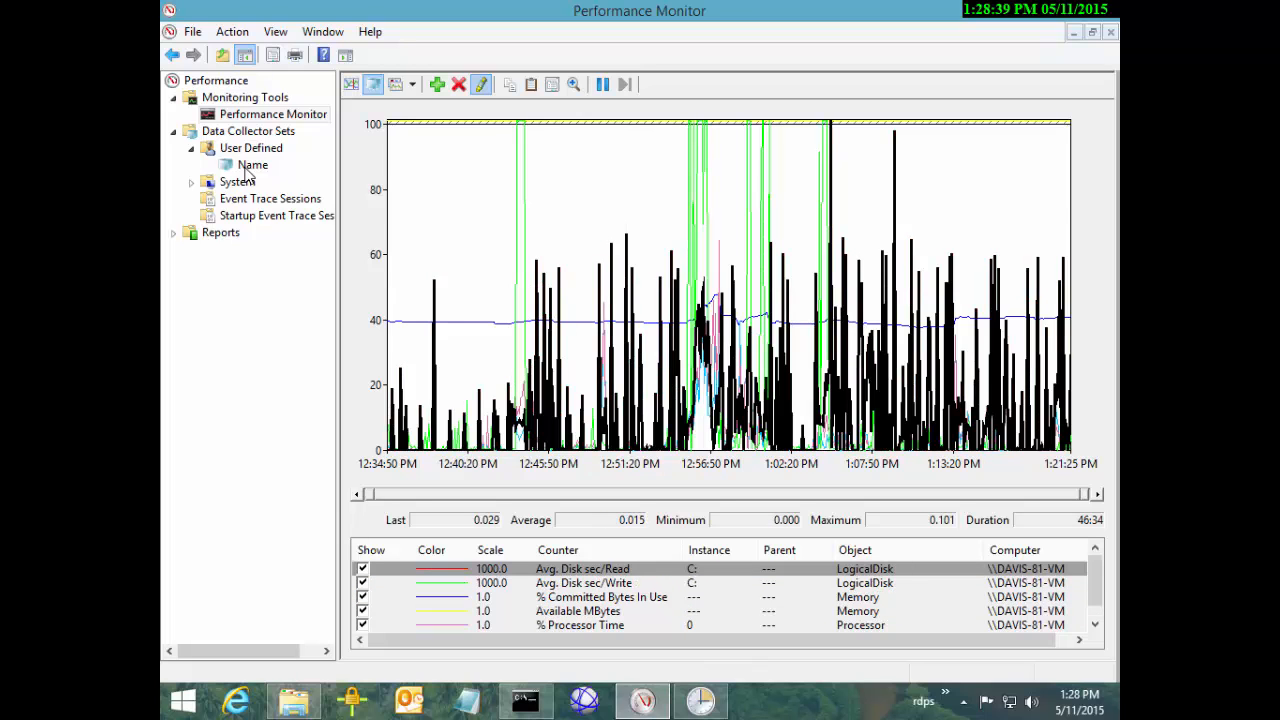
click(602, 597)
scroll(592, 597, down, 1)
click(592, 597)
right_click(592, 597)
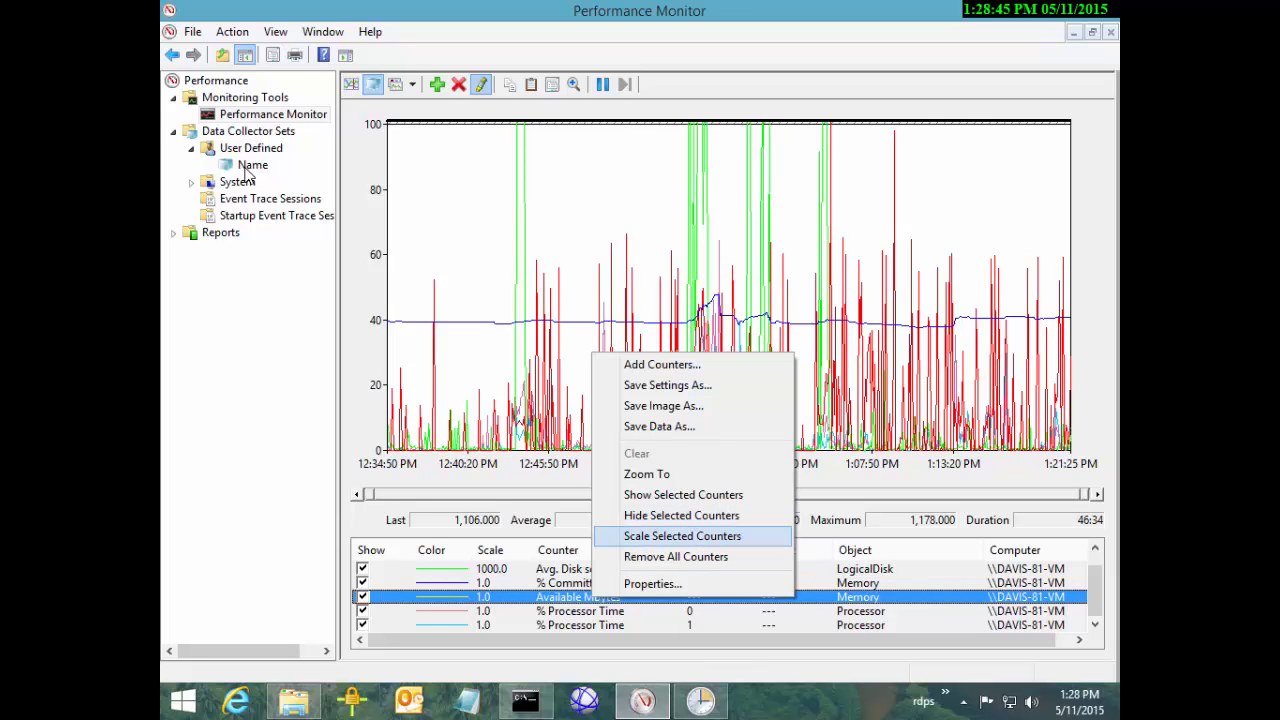
click(682, 536)
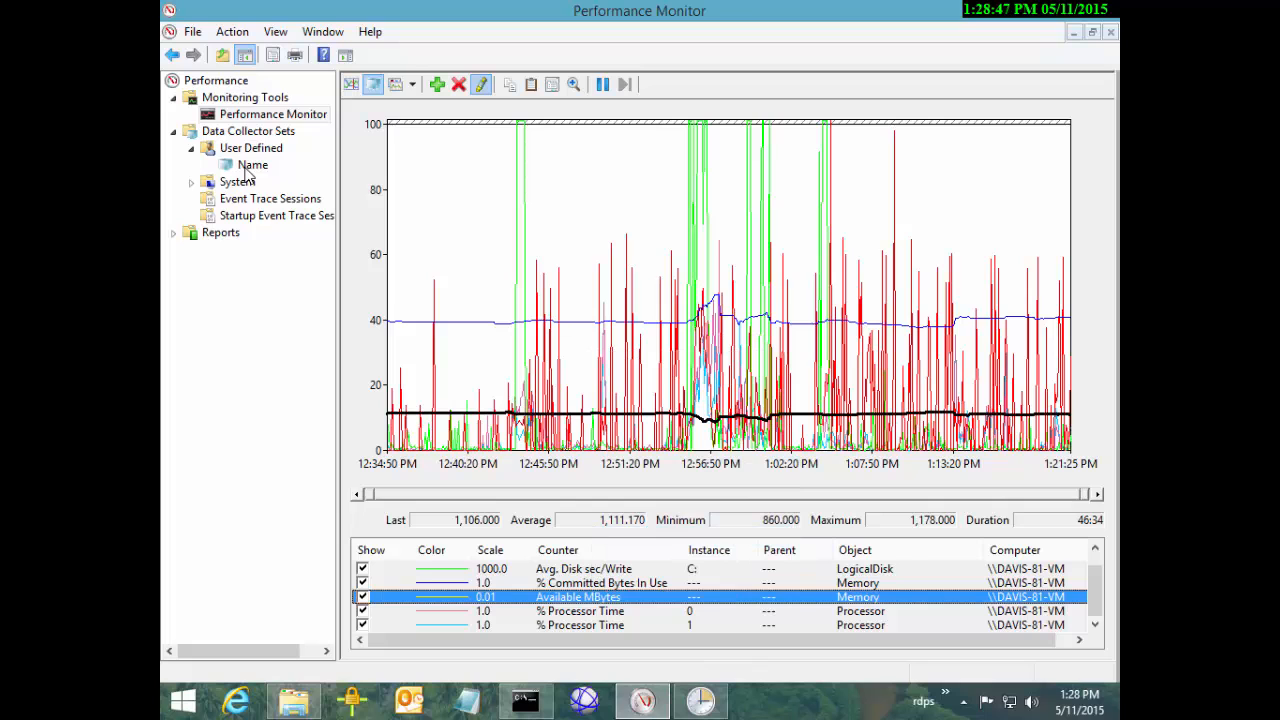
Select all counters, return the highlight to Available MBytes, and launch Internet Explorer
key(ctrl+a)
right_click(609, 607)
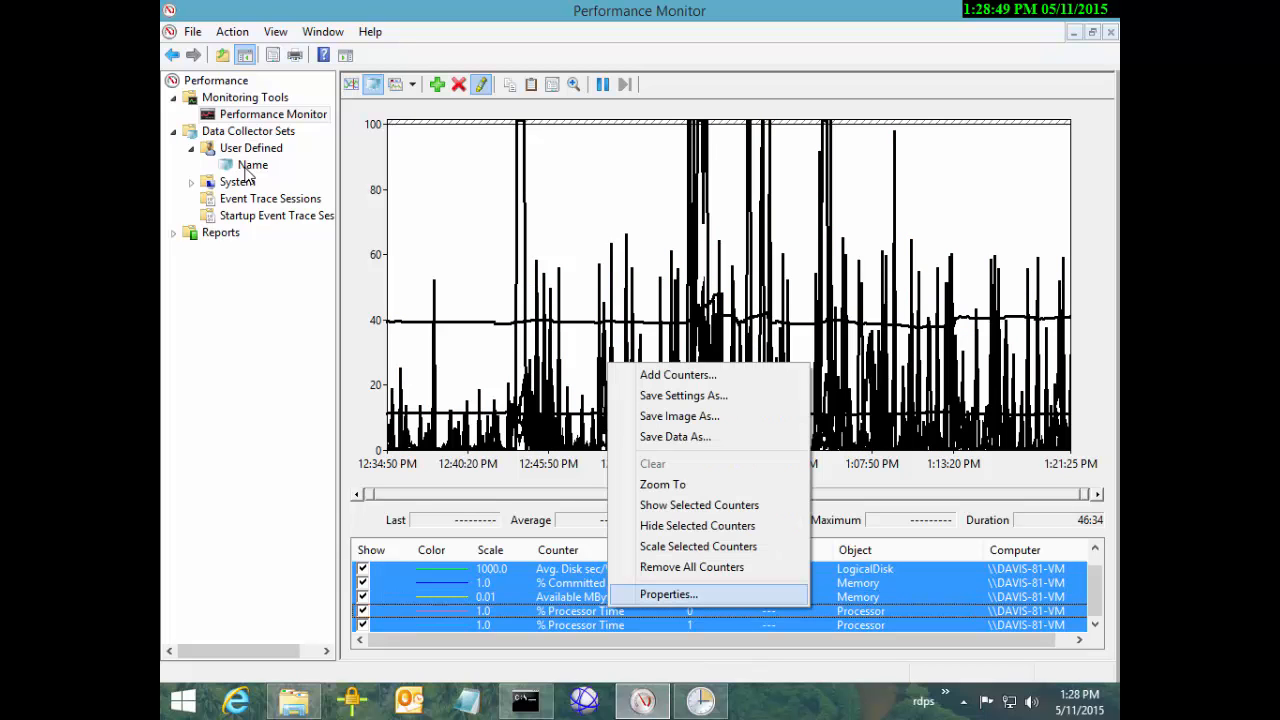
click(580, 597)
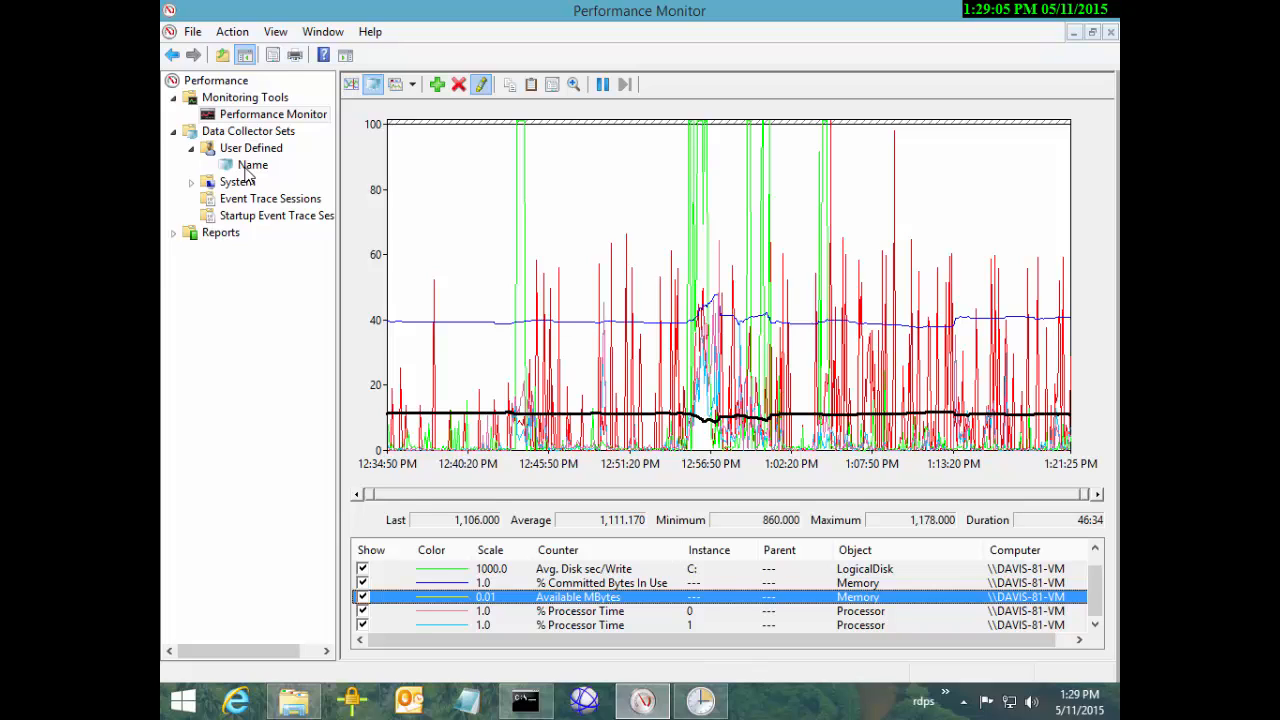
click(245, 168)
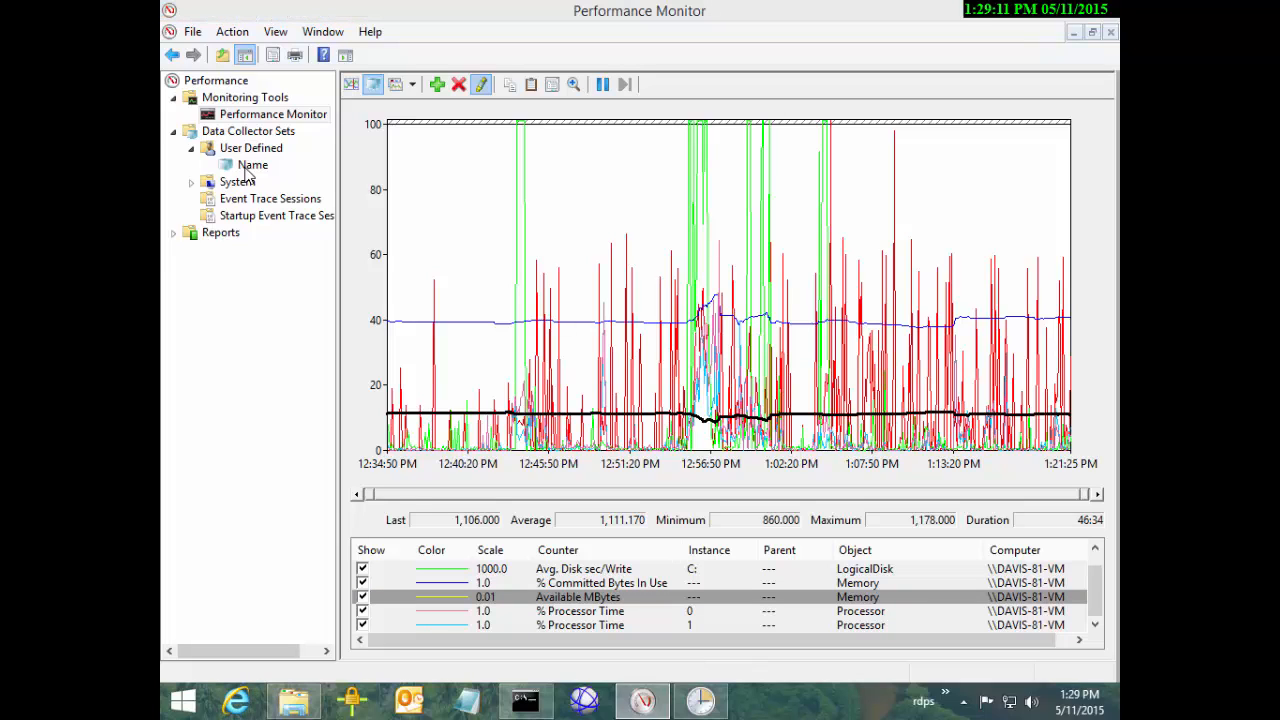
key(super+1)
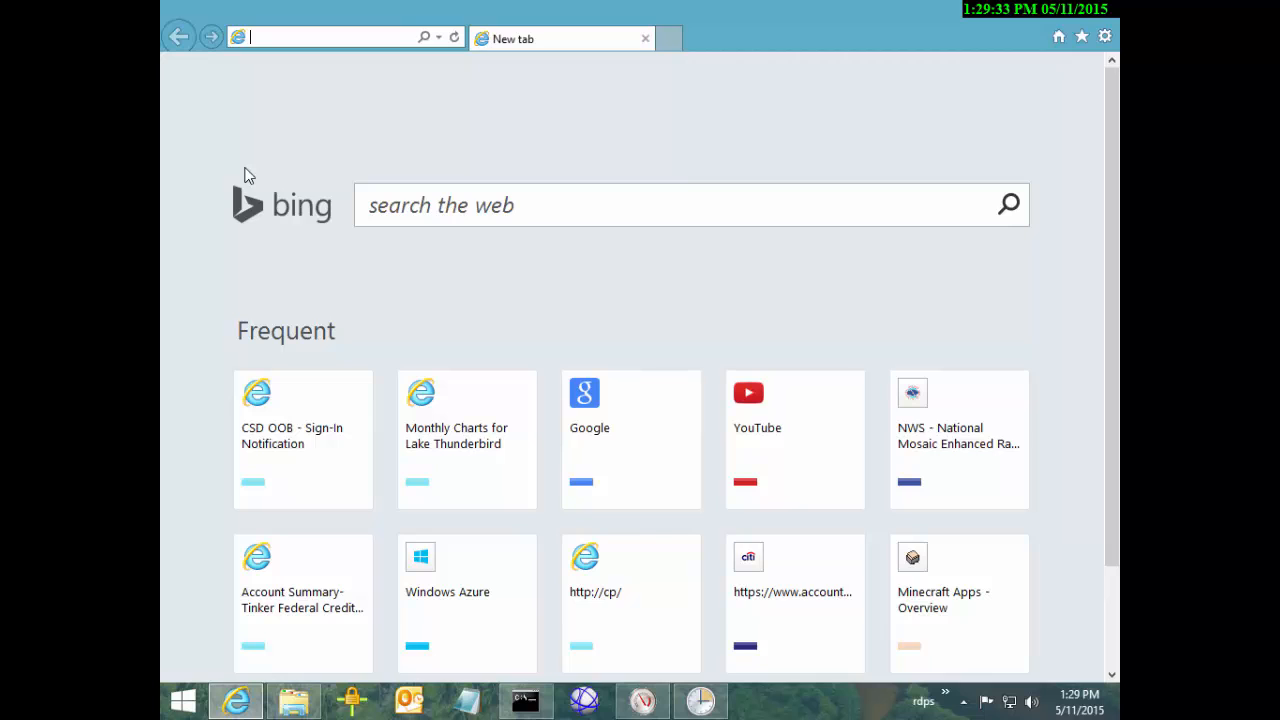
Go to live.sysinternals.com, then download and run ZoomIt.exe from the listing
text(live)
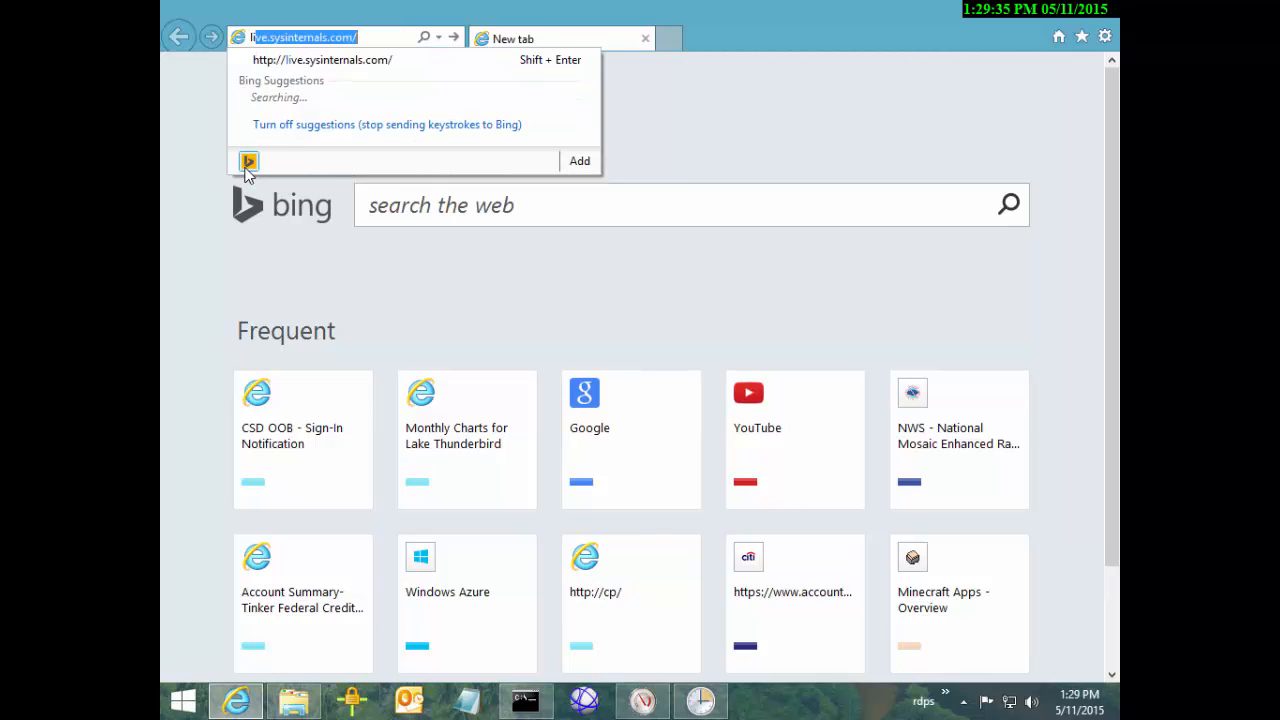
text(.sysinter)
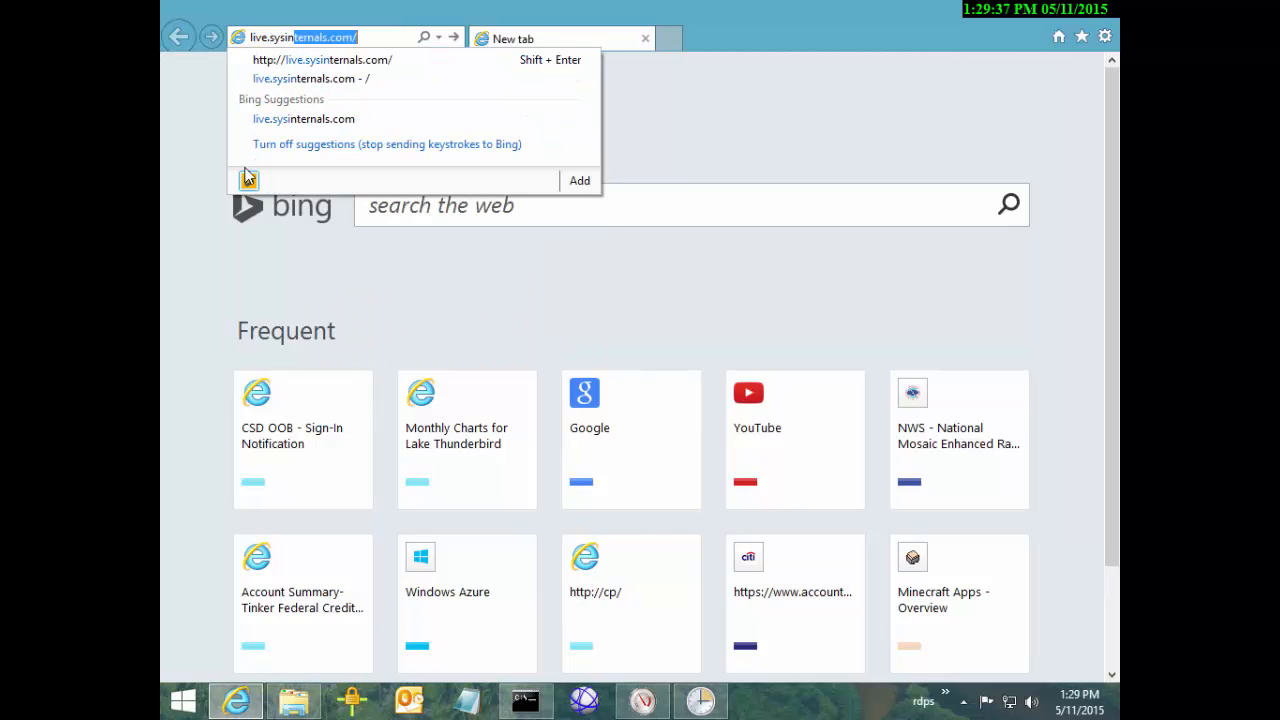
key(Down)
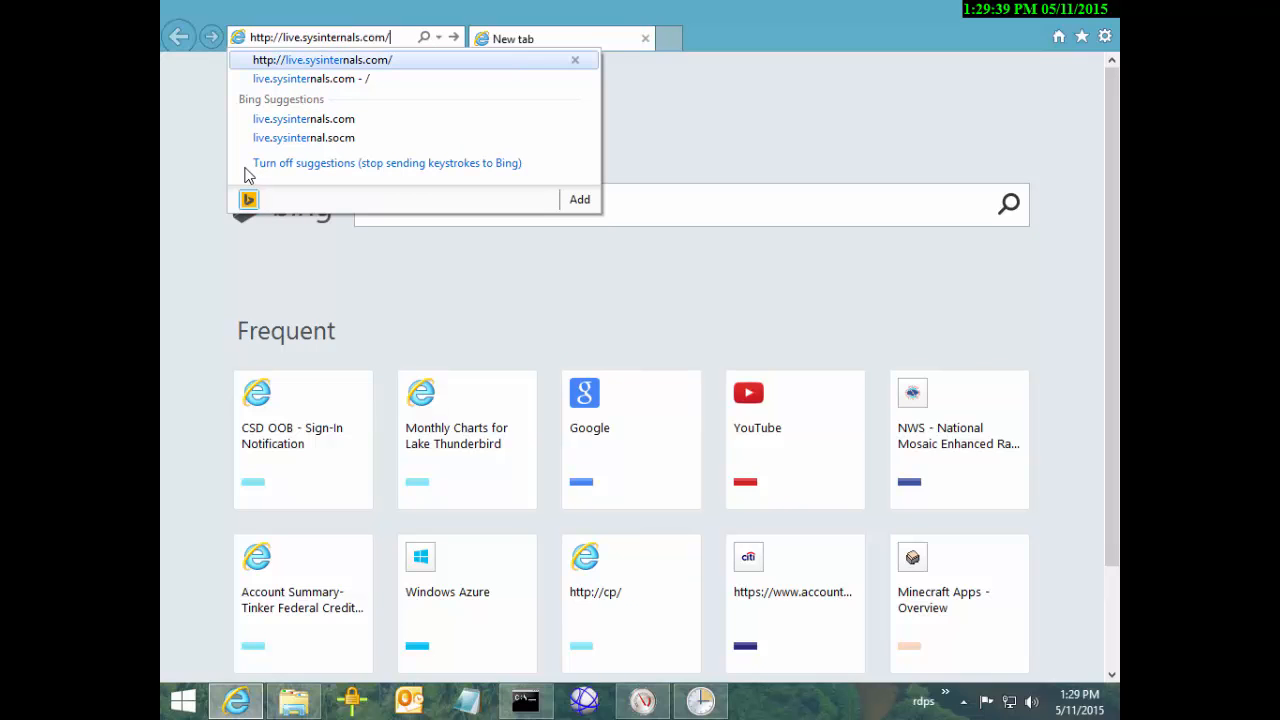
key(Return)
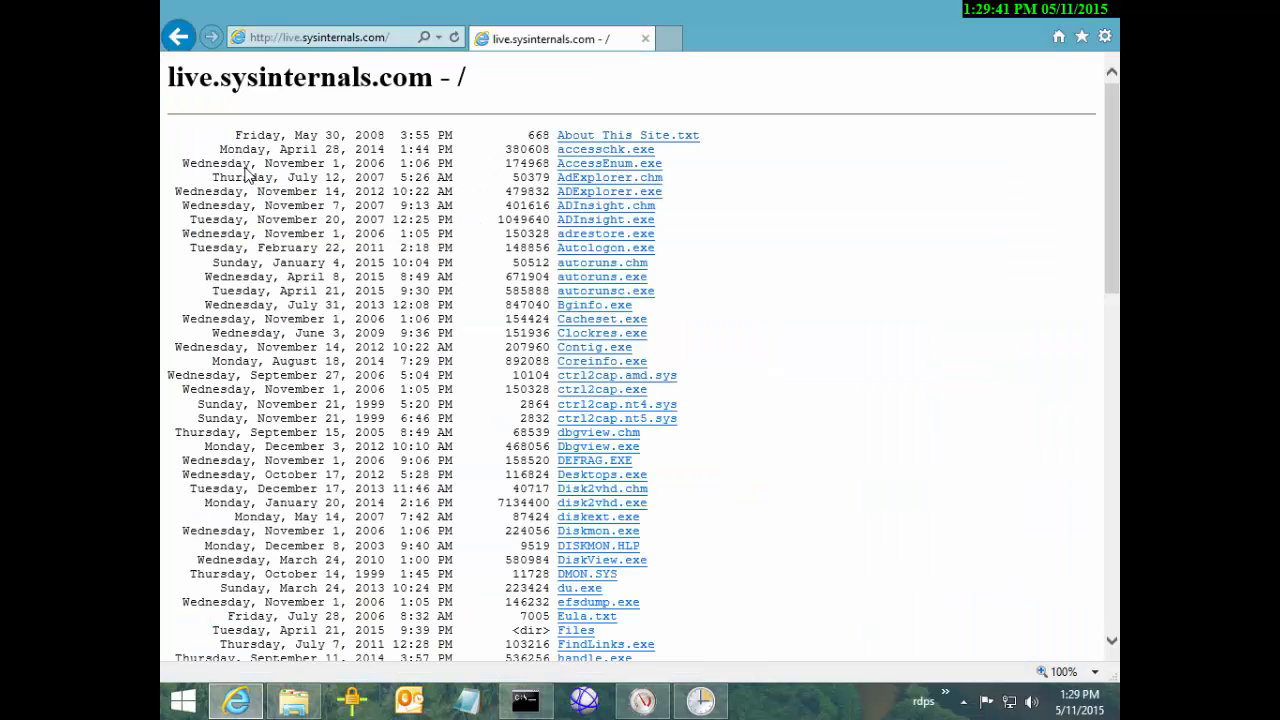
scroll(248, 175, down, 15)
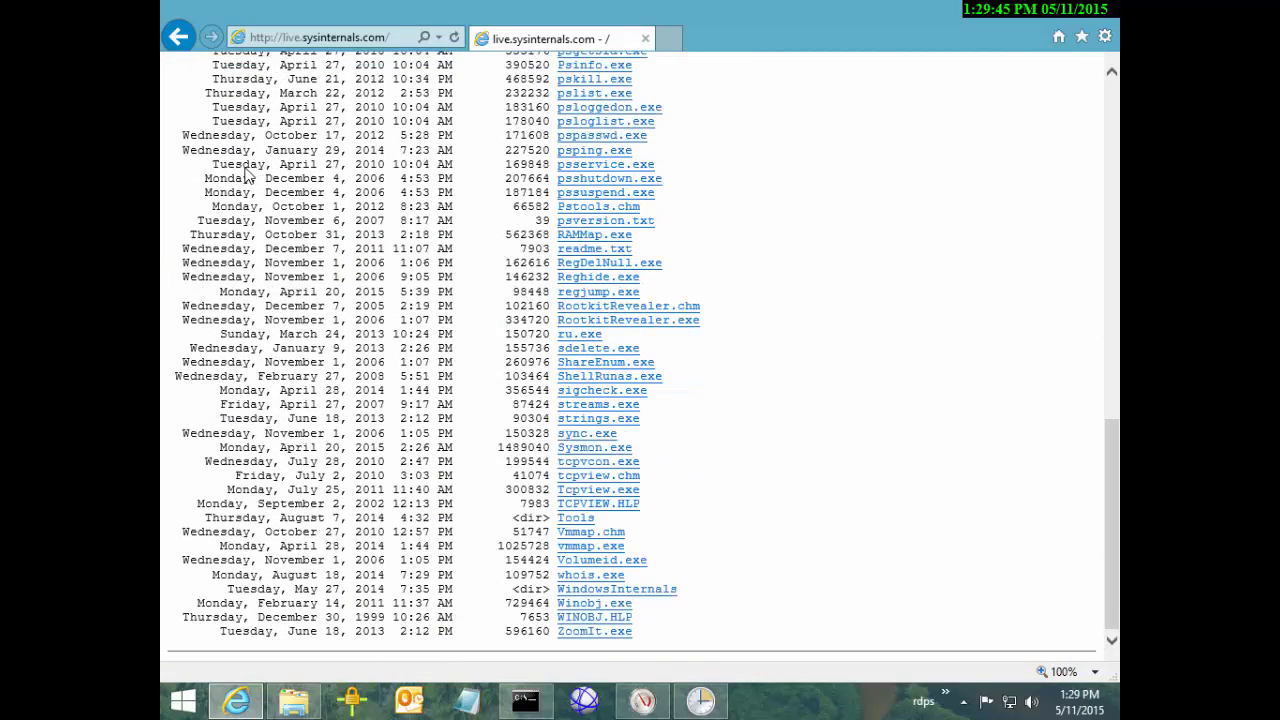
click(595, 632)
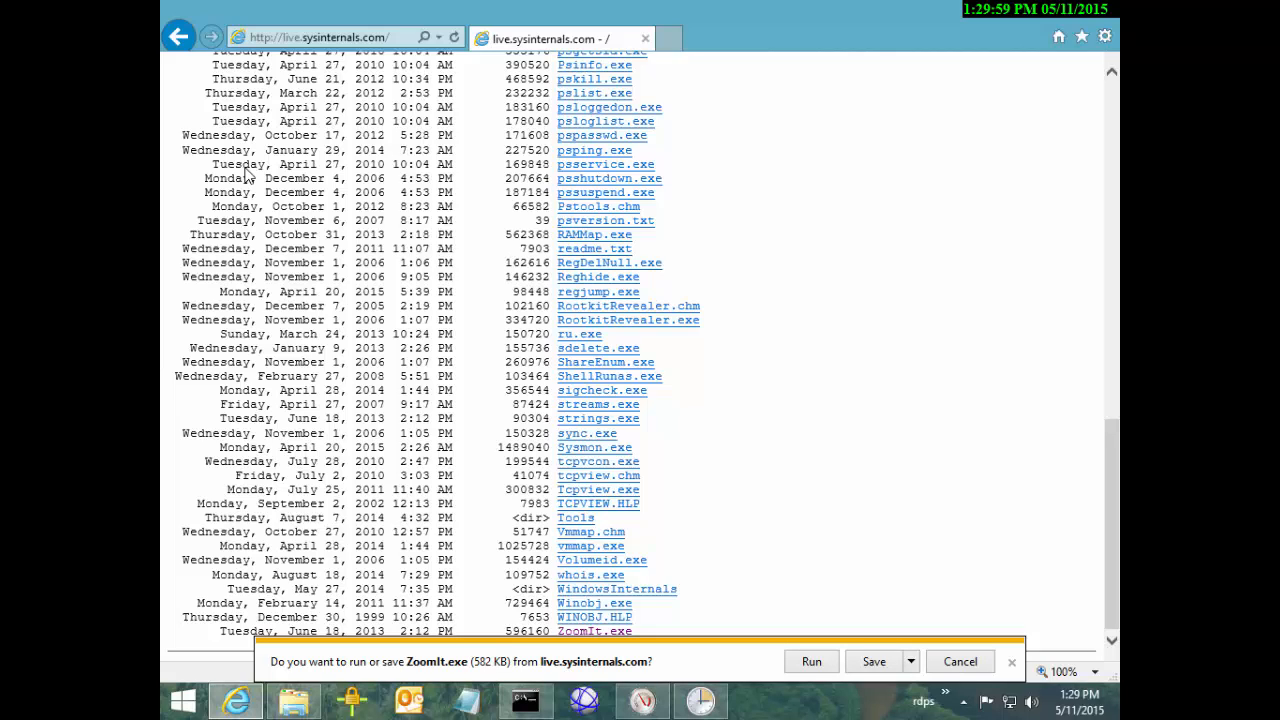
key(alt+r)
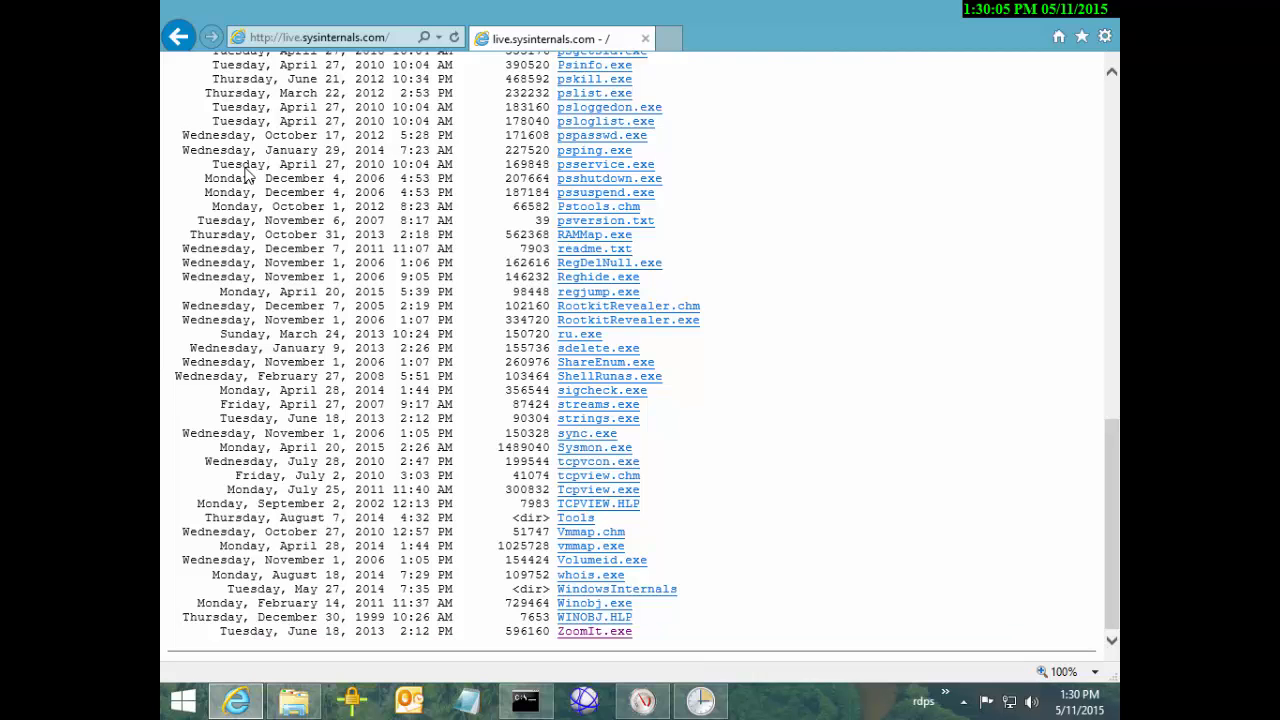
Accept the ZoomIt licence, keep its default options, and switch back to Performance Monitor
key(Return)
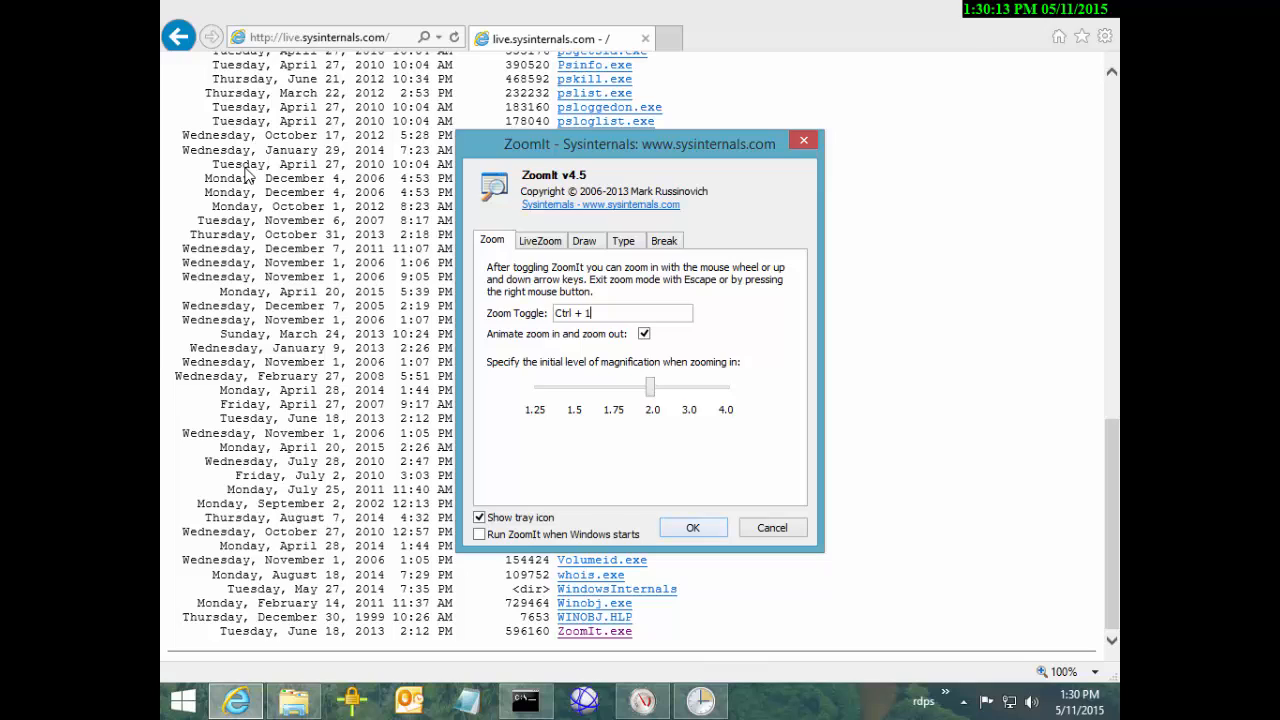
key(Return)
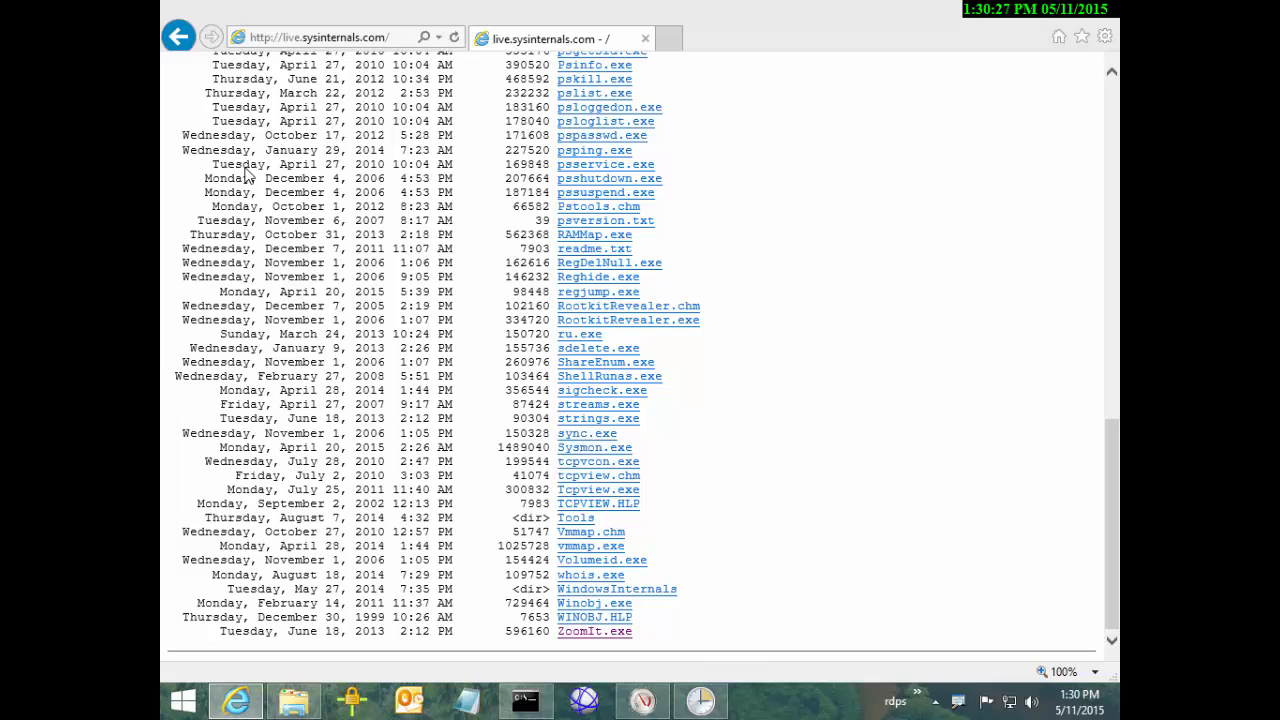
key(alt+Tab)
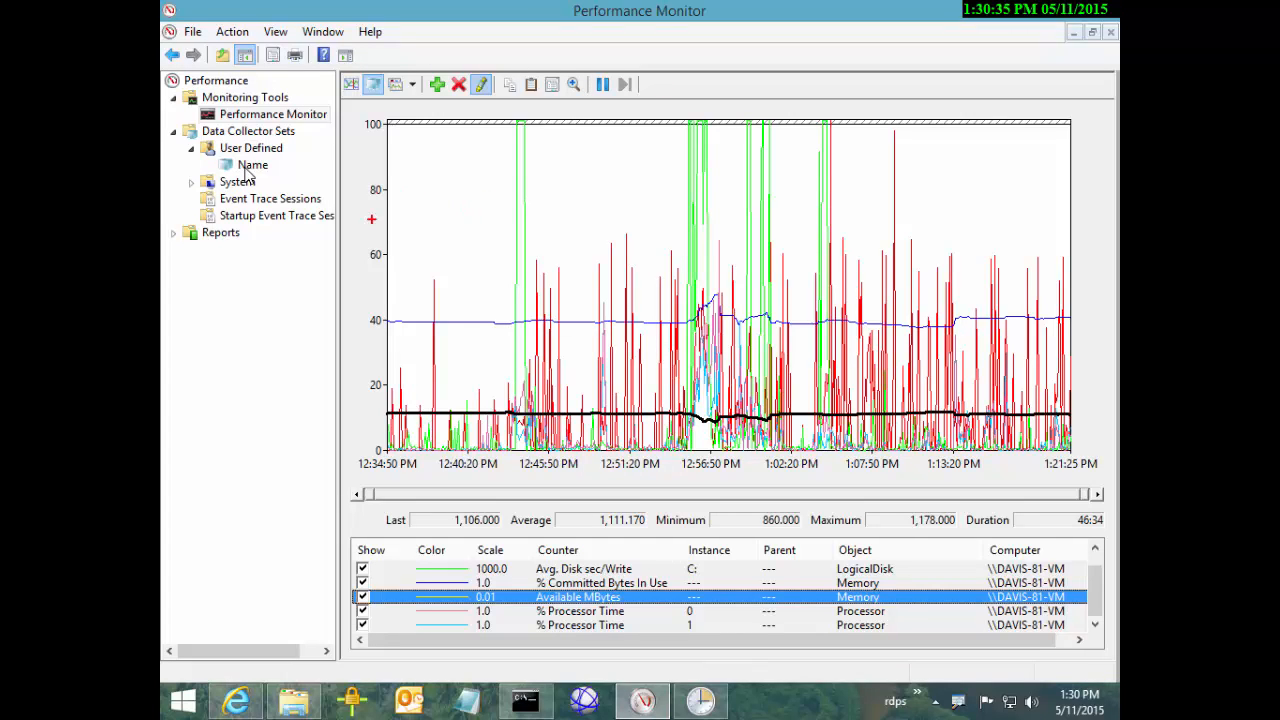
Draw ZoomIt red boxes around the graph's vertical axis and the counters' scale values
mouse_move(354, 112)
mouse_down()
mouse_move(412, 396)
mouse_move(408, 466)
mouse_up()
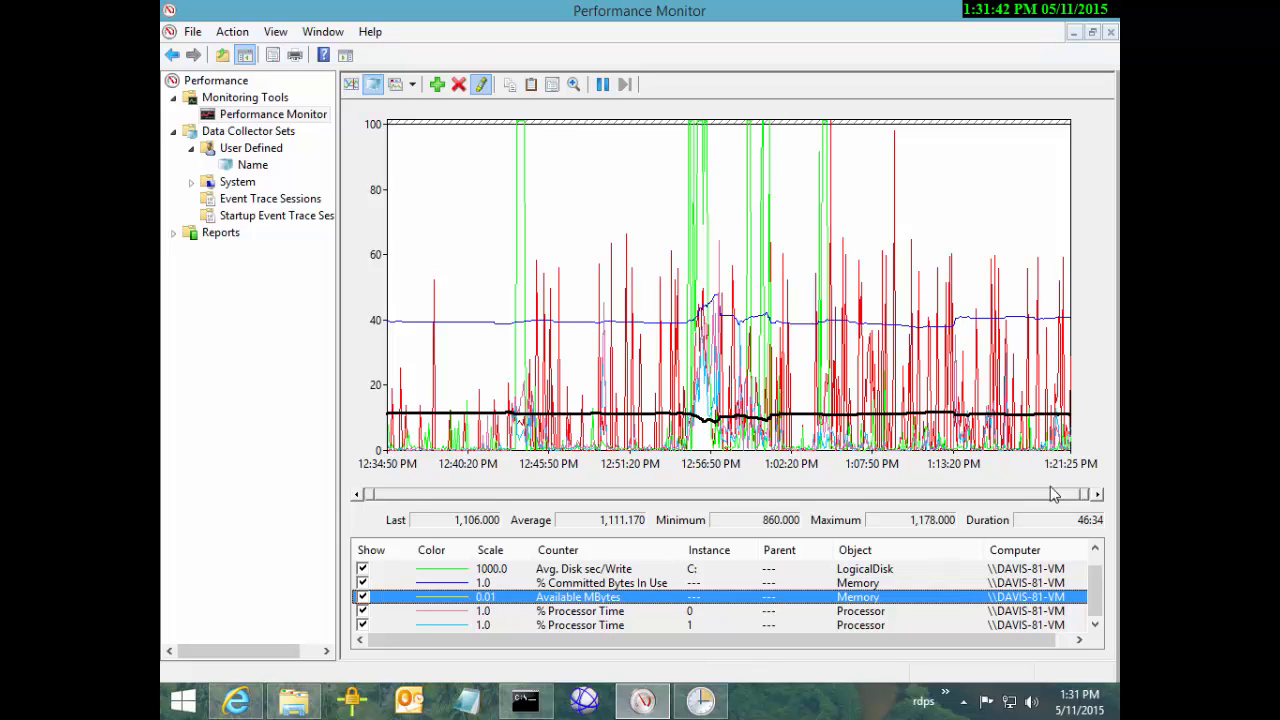
click(283, 530)
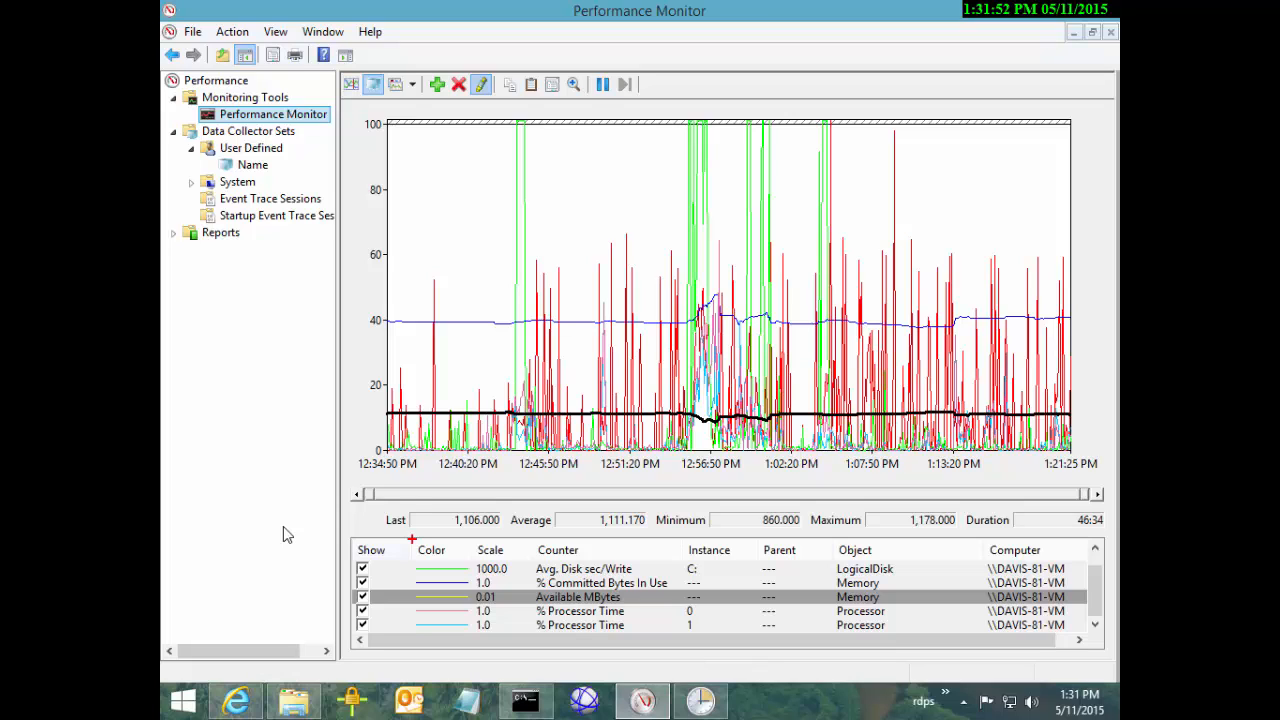
drag(466, 536, 516, 637)
Highlight % Committed Bytes In Use and choose Properties from the graph's context menu
key(Up)
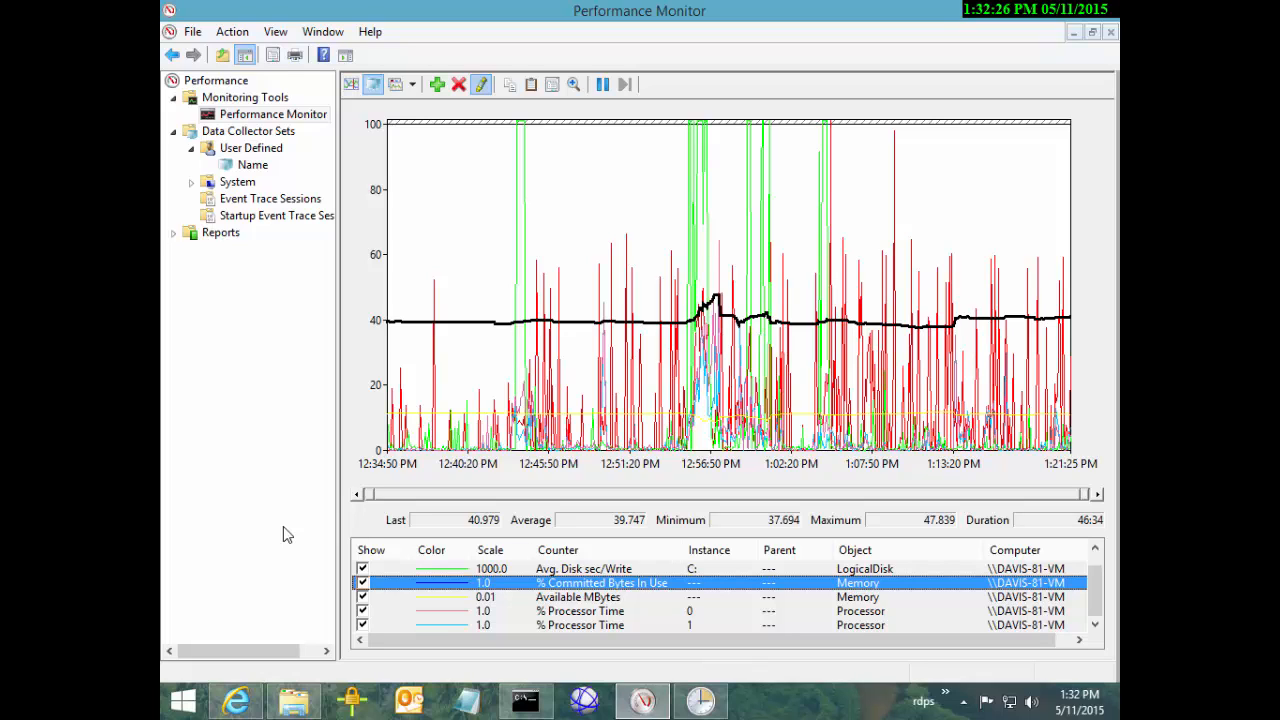
key(Up)
key(Down)
key(shift+F10)
key(Down)
key(Down)
key(Down)
key(Down)
key(Down)
key(Down)
key(Down)
key(Down)
key(Down)
Set the graph's vertical axis maximum to 1000 on the Graph tab
key(Return)
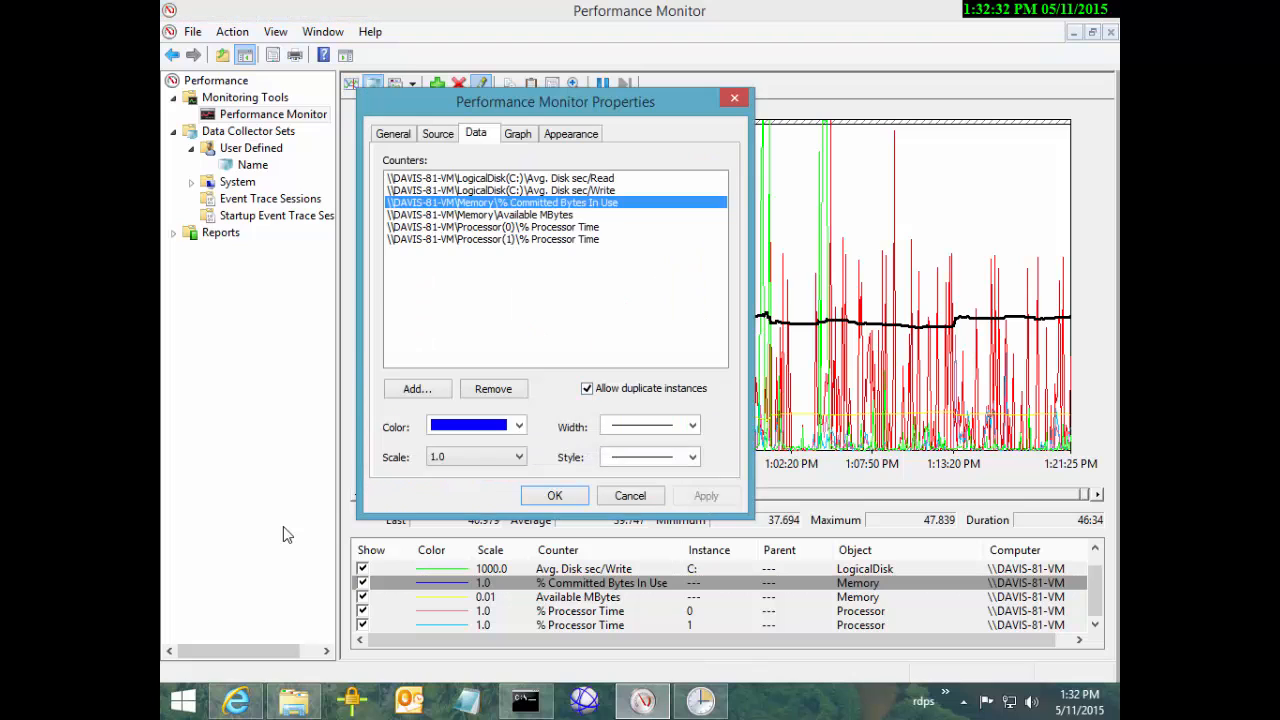
click(518, 134)
drag(555, 102, 677, 125)
click(649, 440)
text(000)
click(676, 519)
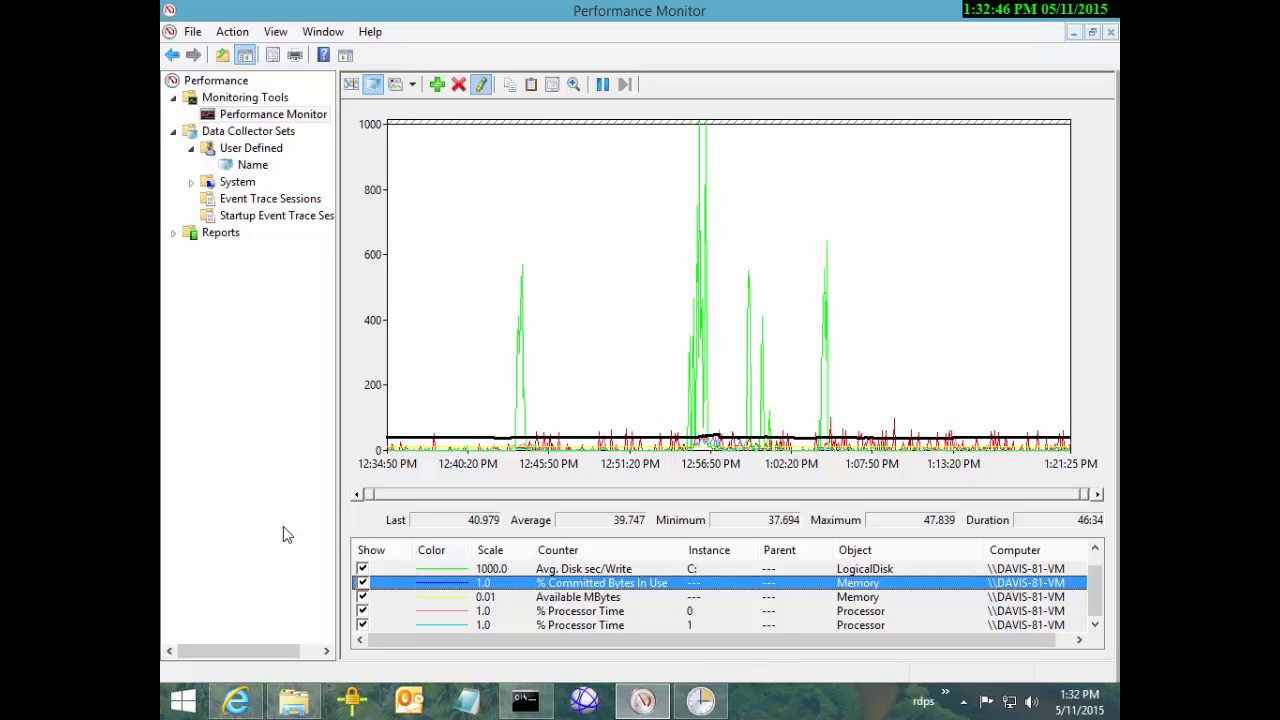
Scale % Committed Bytes In Use by 10 to fit, then clear the ZoomIt annotations
key(shift+F10)
key(Up)
key(Up)
key(Up)
key(Return)
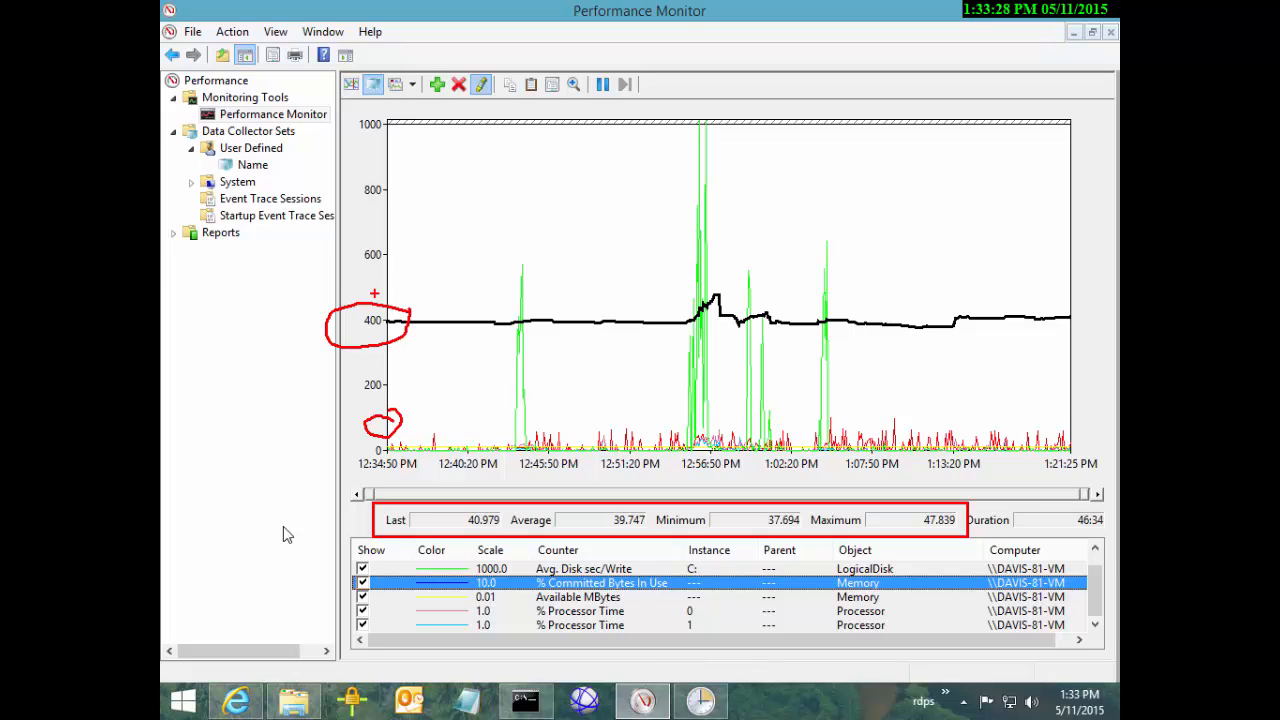
key(Escape)
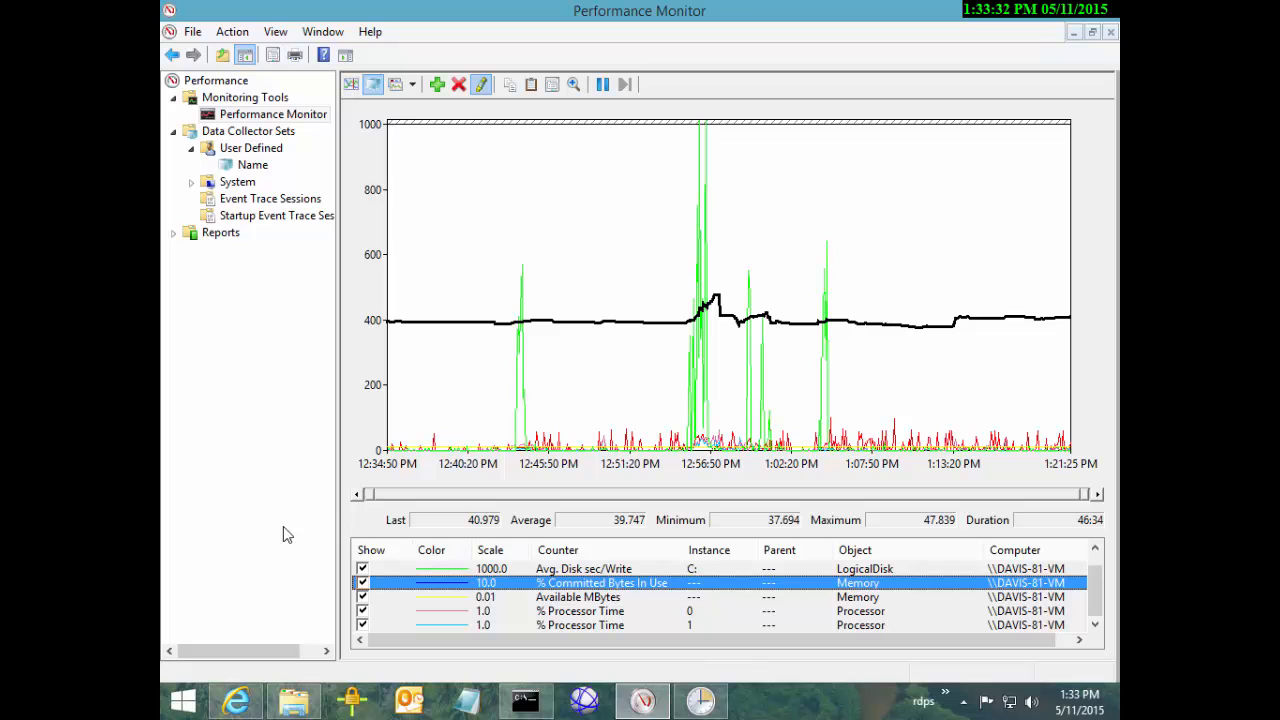
right_click(508, 338)
click(568, 572)
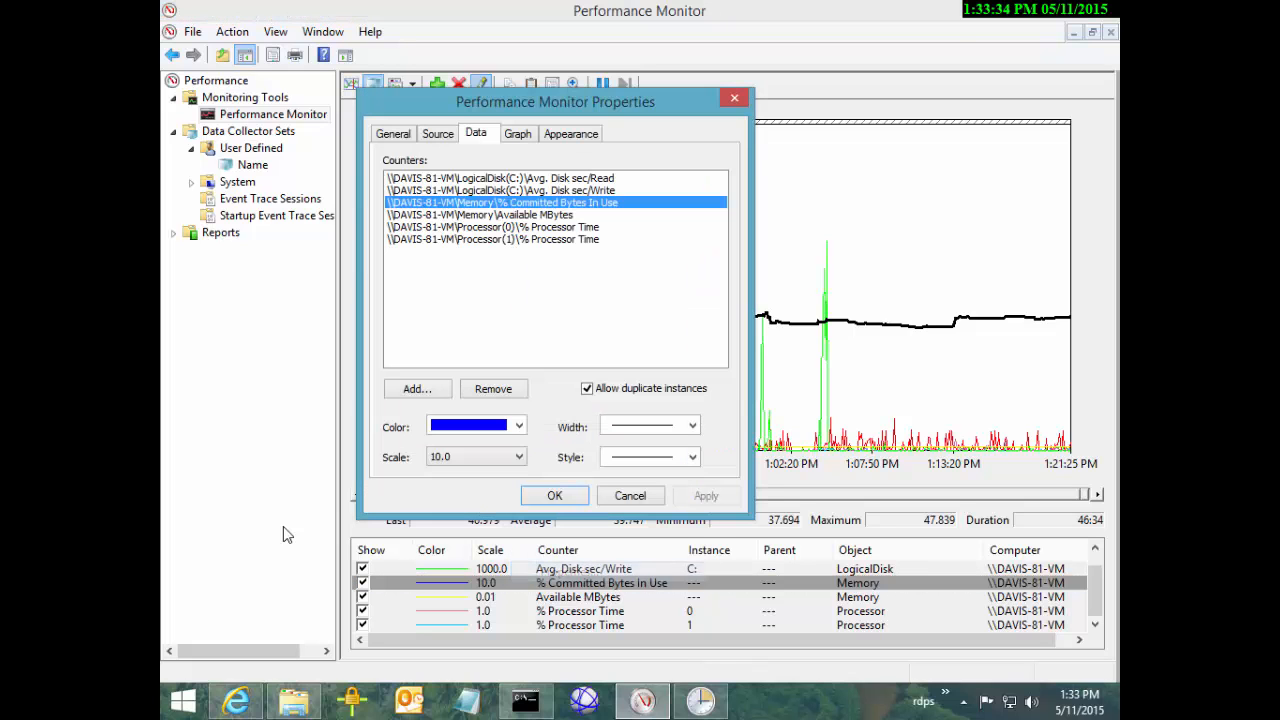
click(518, 457)
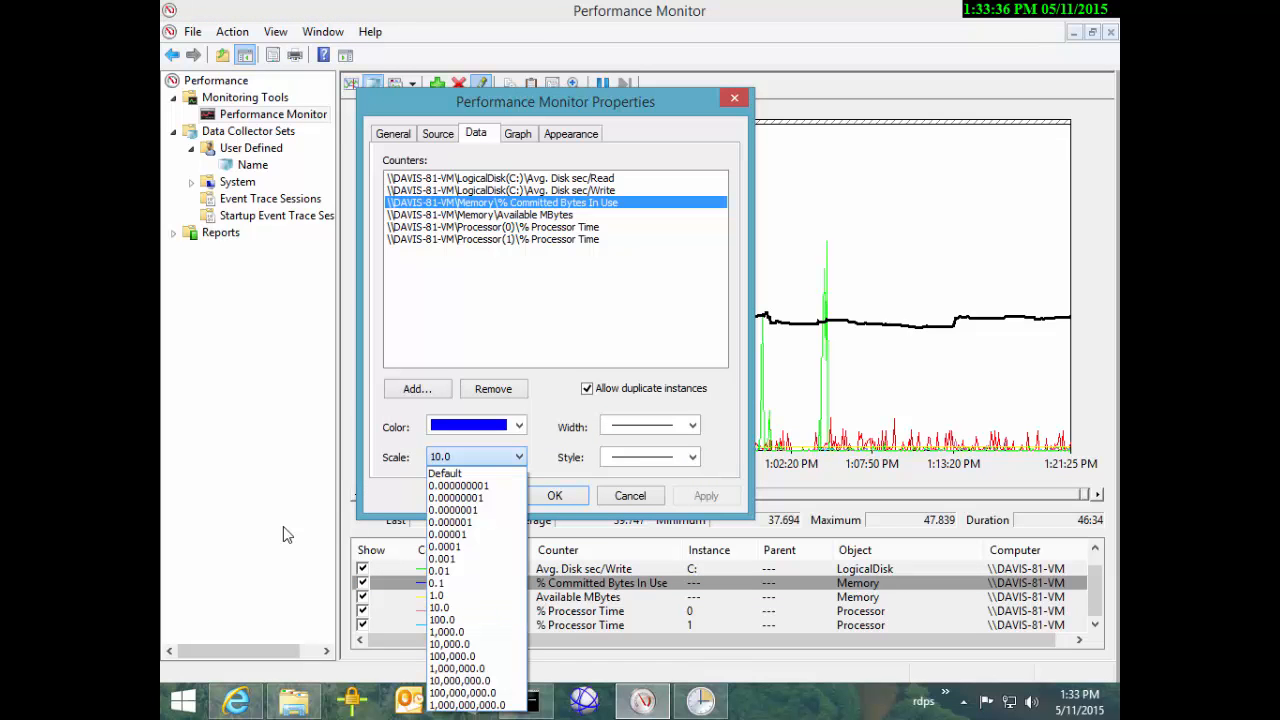
click(437, 595)
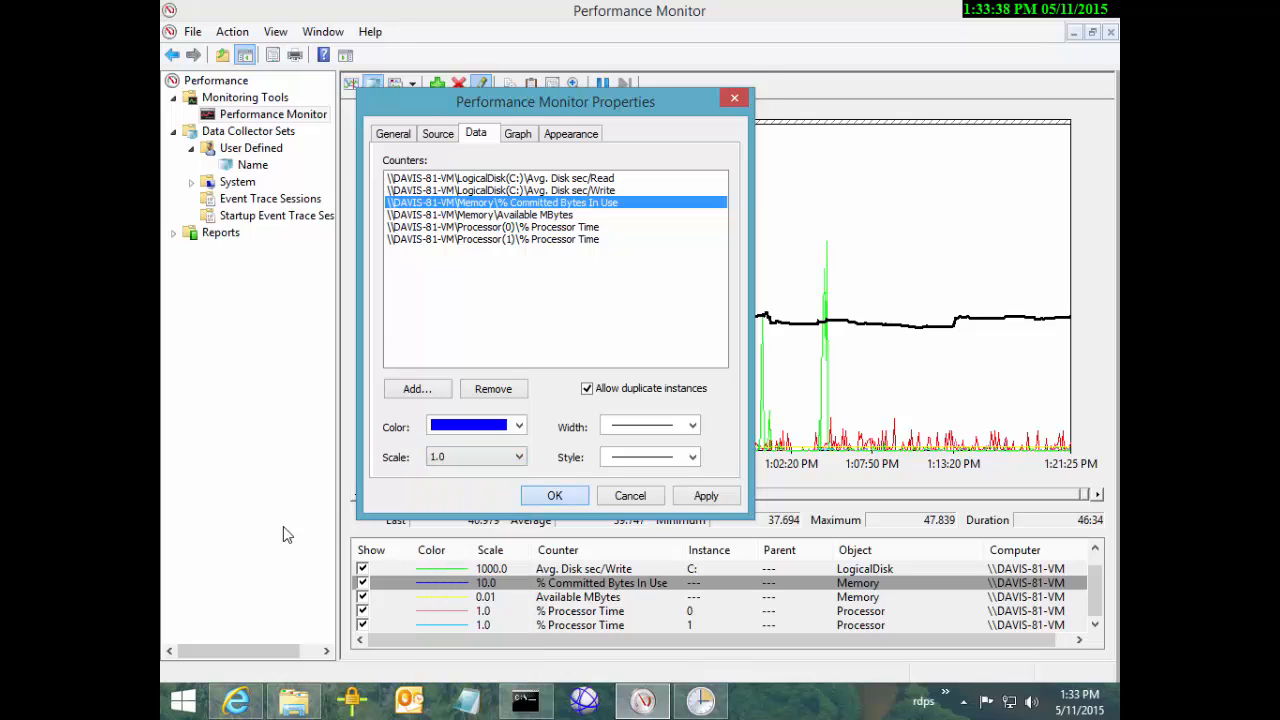
click(554, 495)
right_click(464, 373)
click(524, 603)
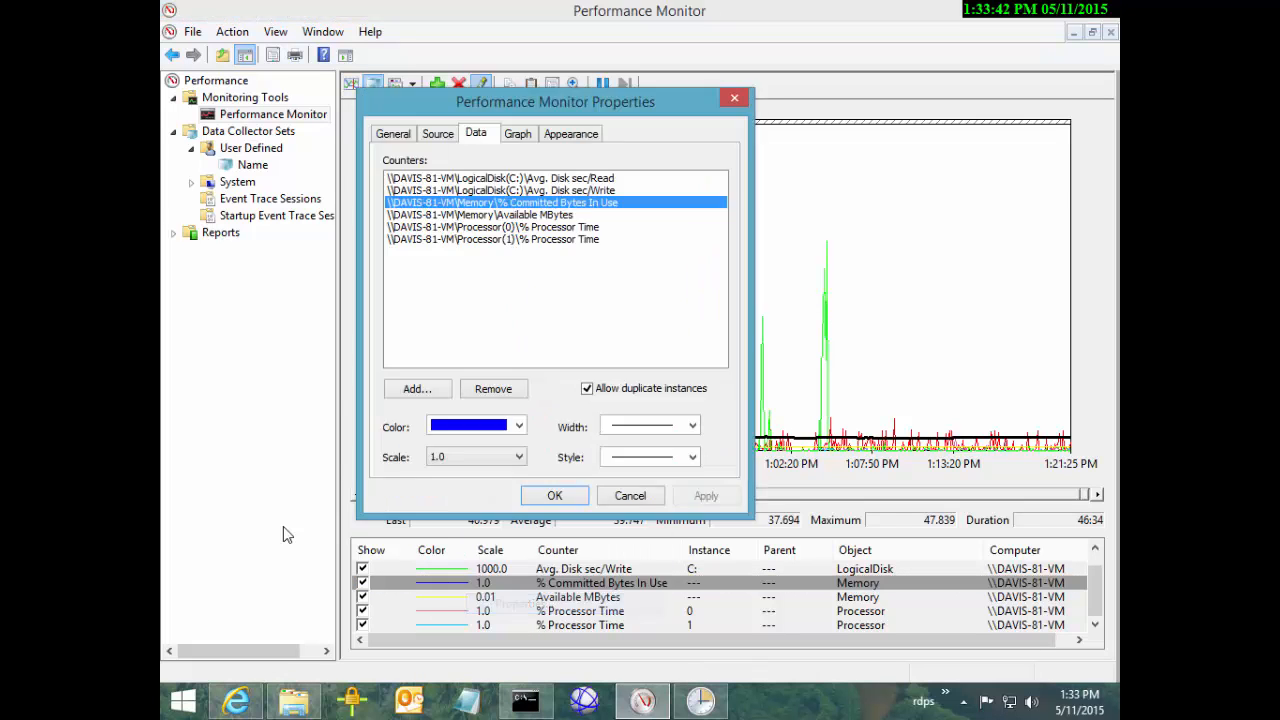
click(517, 133)
click(520, 416)
text(0)
key(BackSpace)
key(Return)
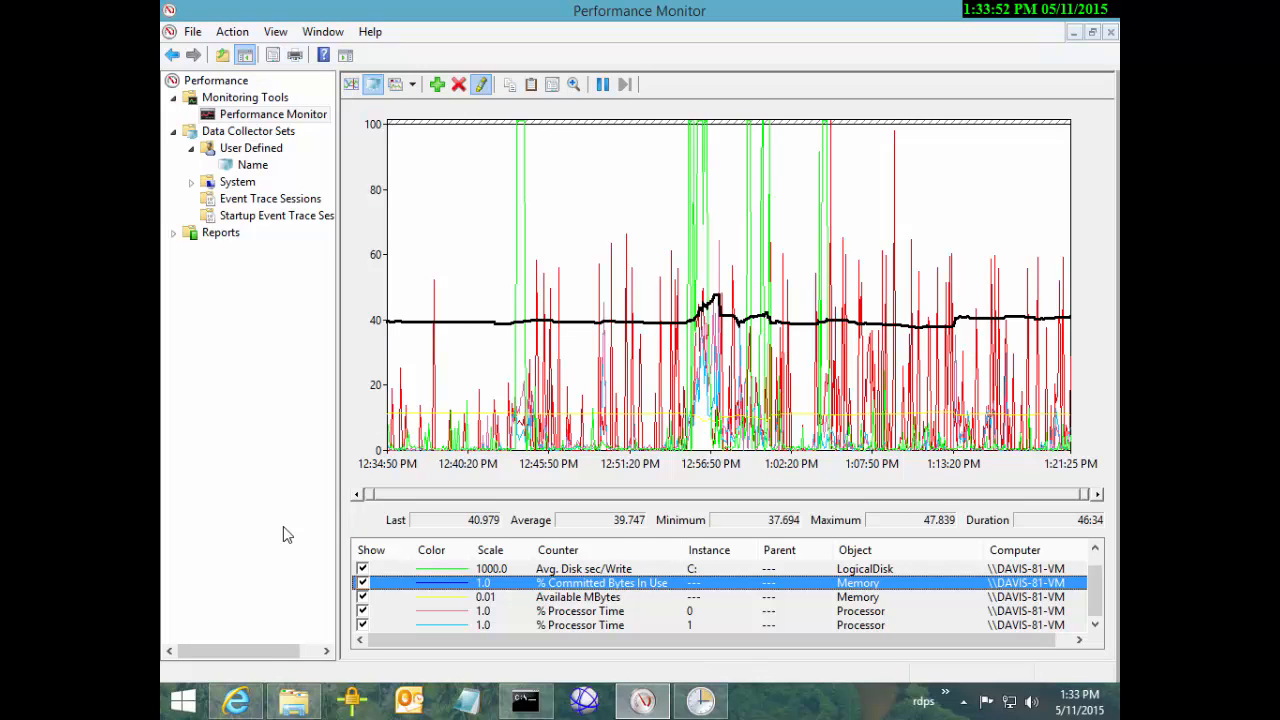
Circle the 39.747 average, clear it, then highlight Disk Write, Disk Read and Committed Bytes
mouse_move(590, 502)
mouse_down()
mouse_move(588, 530)
mouse_move(650, 490)
mouse_move(588, 512)
mouse_up()
key(Escape)
key(Up)
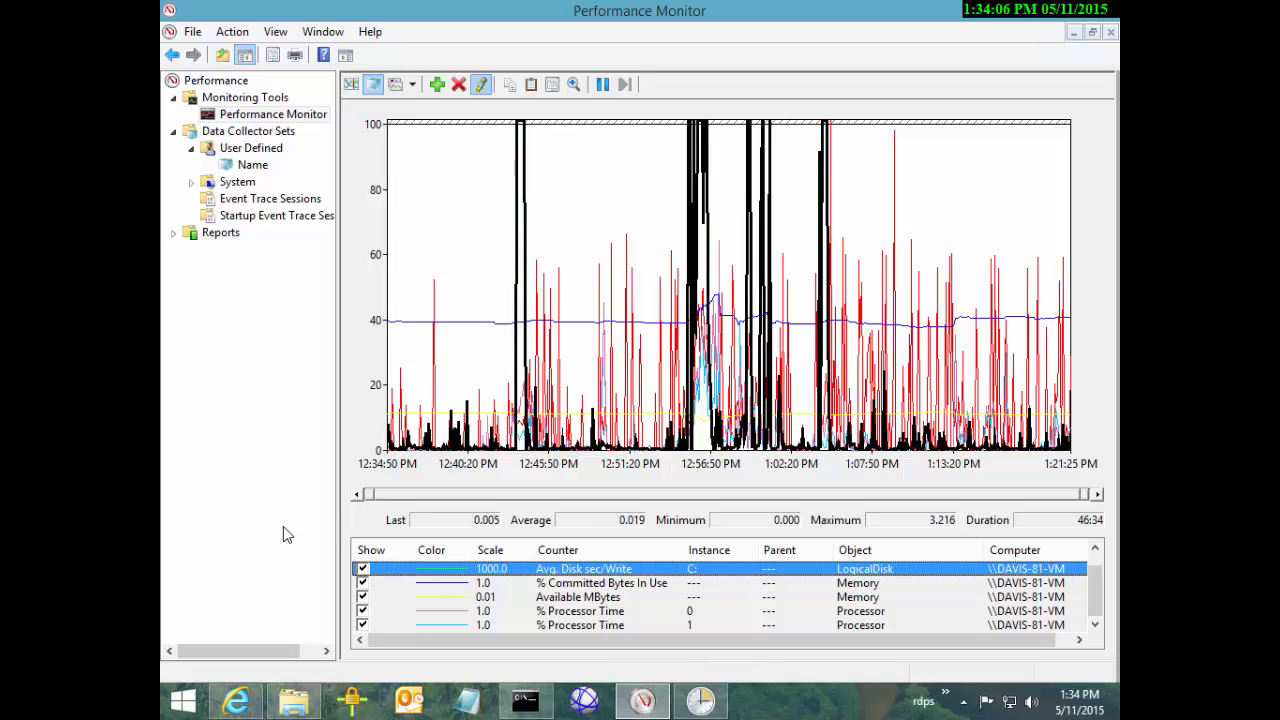
key(Up)
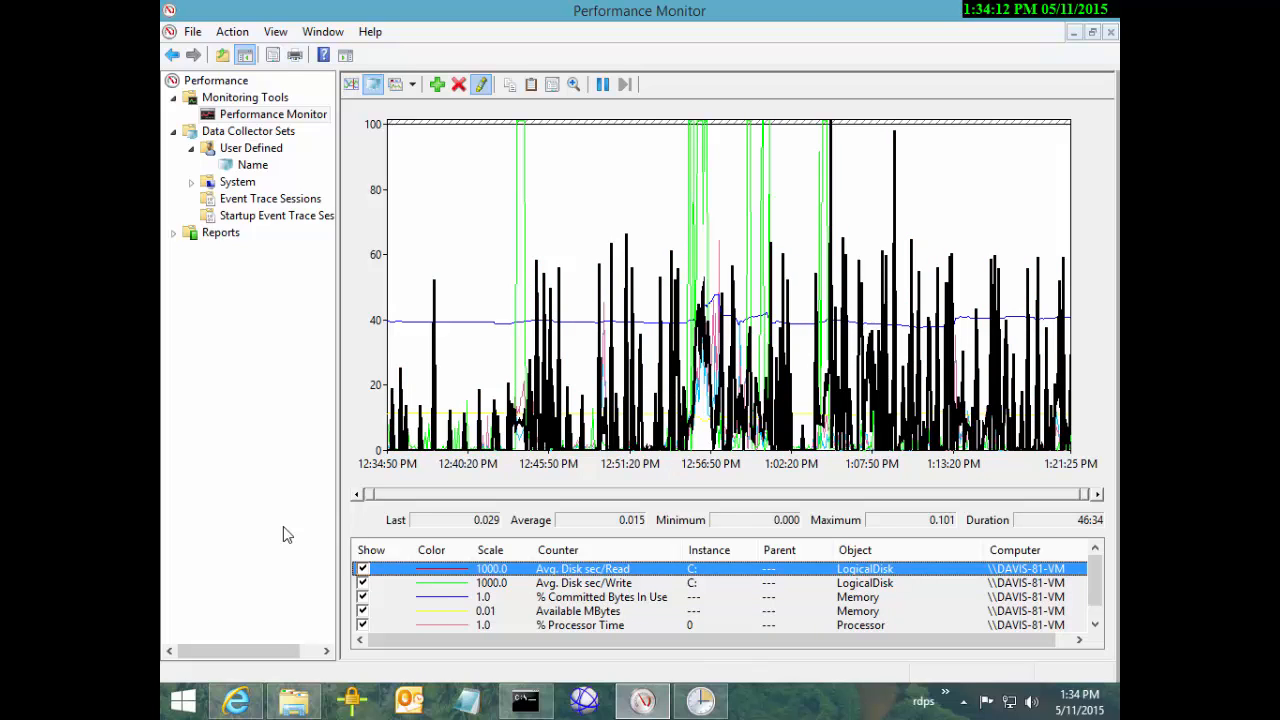
key(Down)
key(Down)
key(Down)
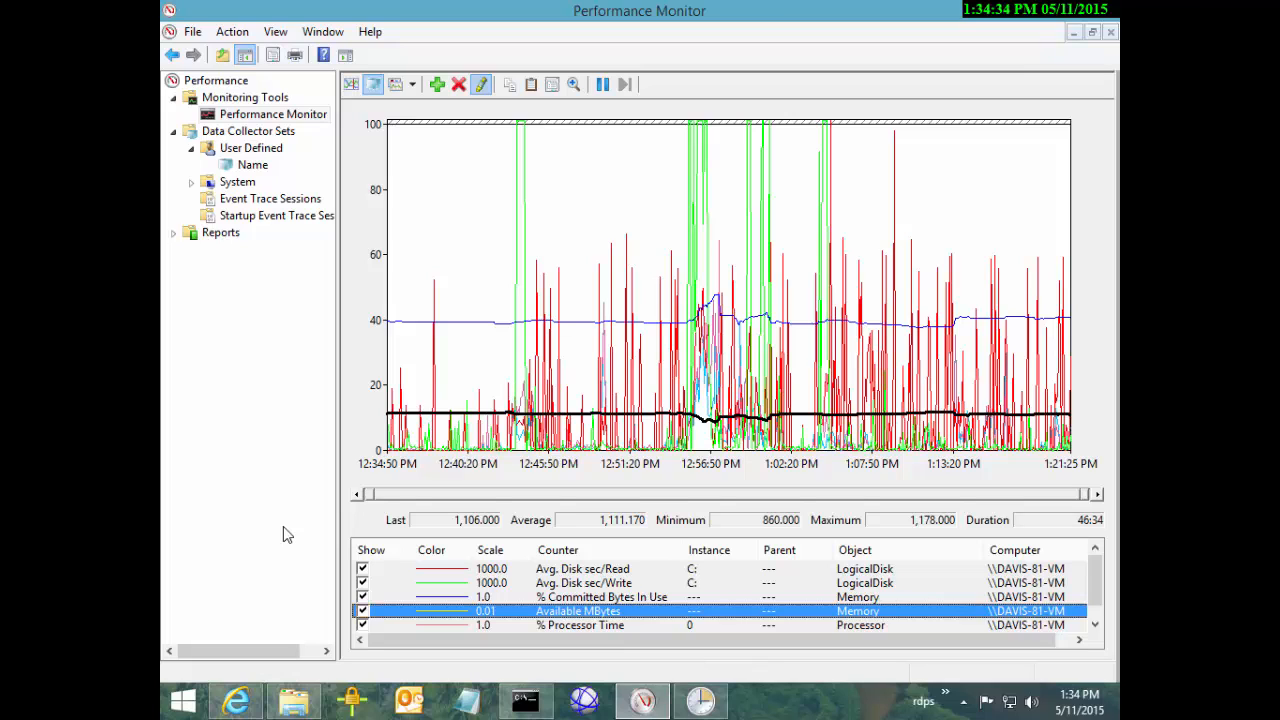
Toggle emphasis between % Committed Bytes In Use and Available MBytes, ending on Available MBytes
key(Up)
key(Down)
key(Up)
key(Down)
key(Up)
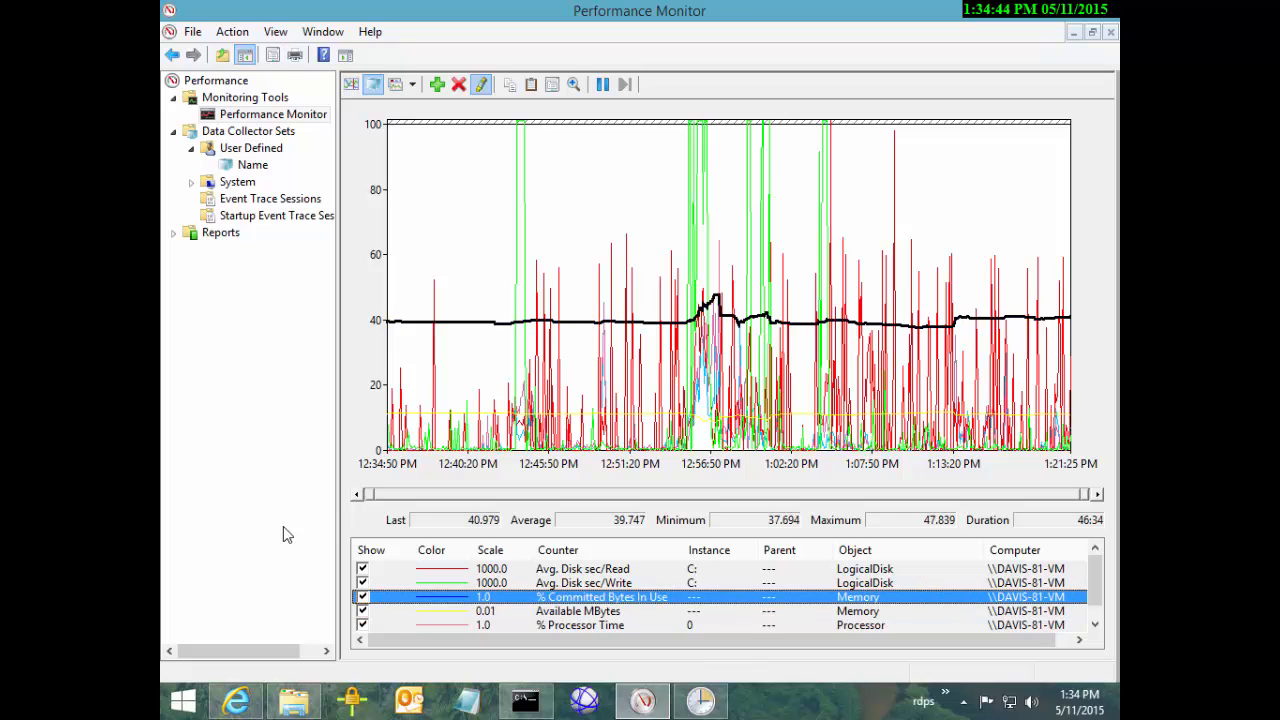
key(Down)
key(Up)
key(Down)
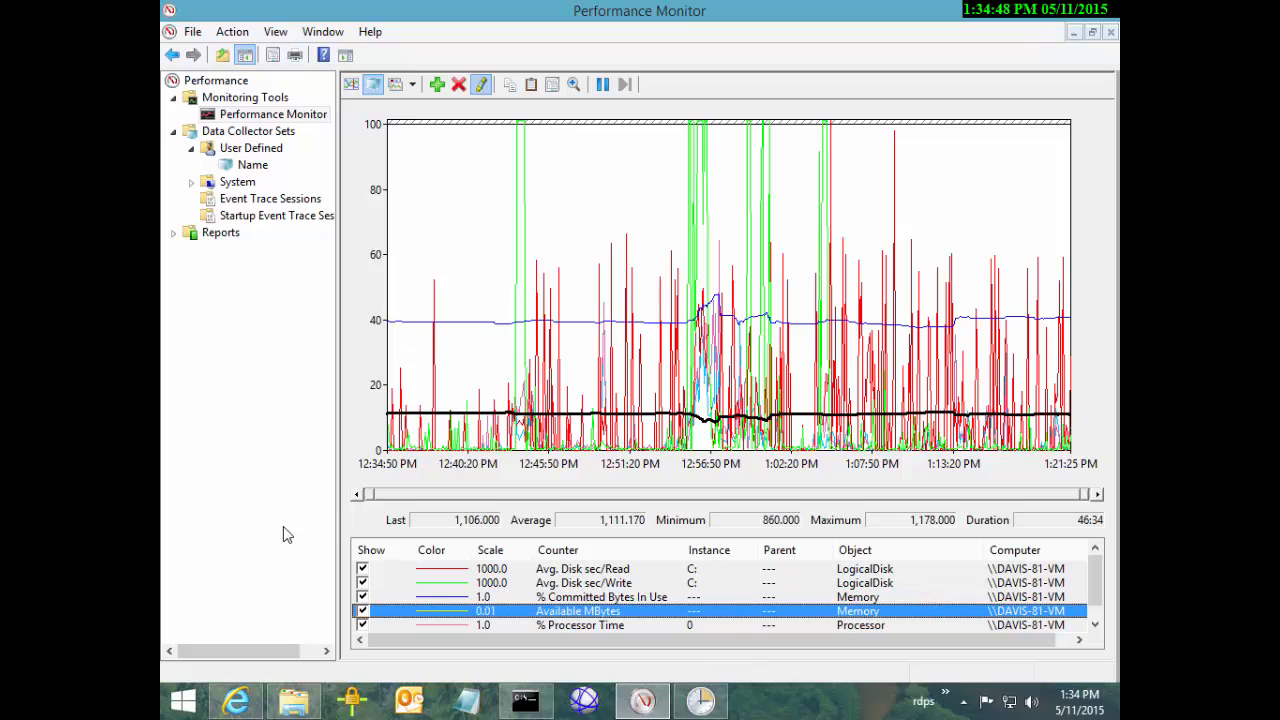
Mark an interval near 12:56 and emphasize % Committed Bytes In Use alongside Available MBytes
drag(674, 300, 750, 300)
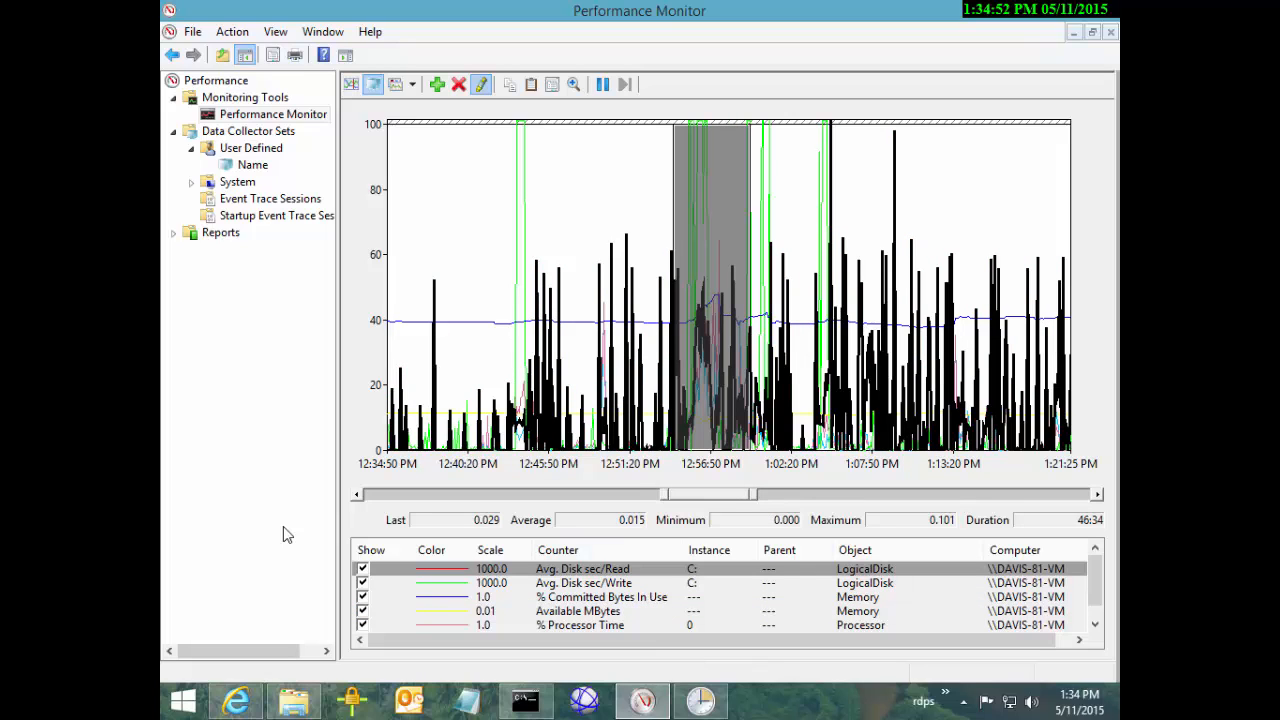
click(601, 597)
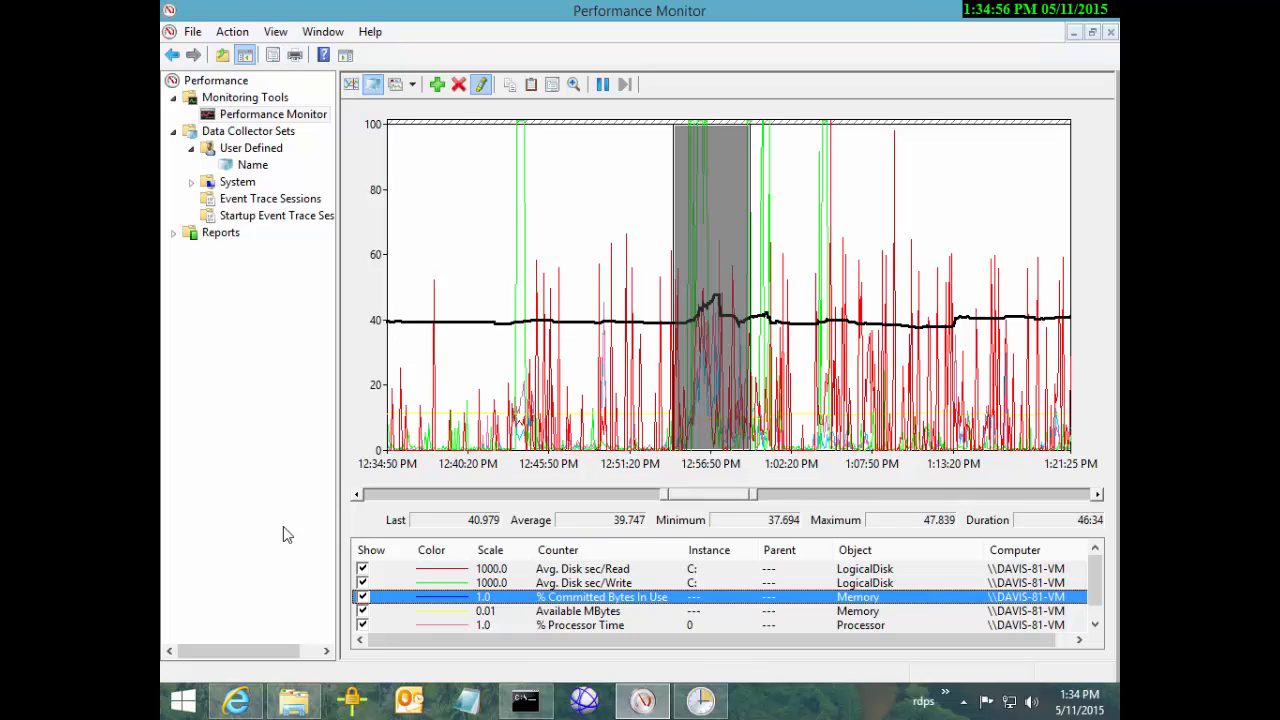
ctrl+click(601, 625)
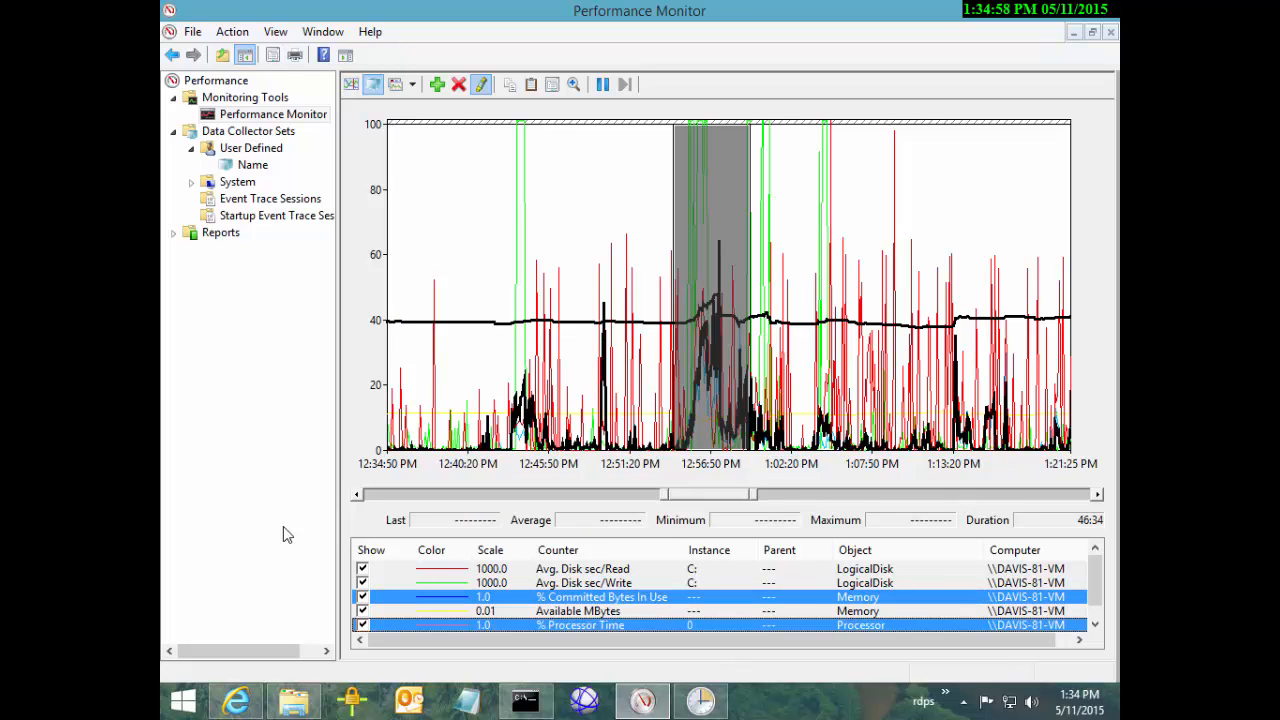
ctrl+click(601, 625)
ctrl+click(601, 611)
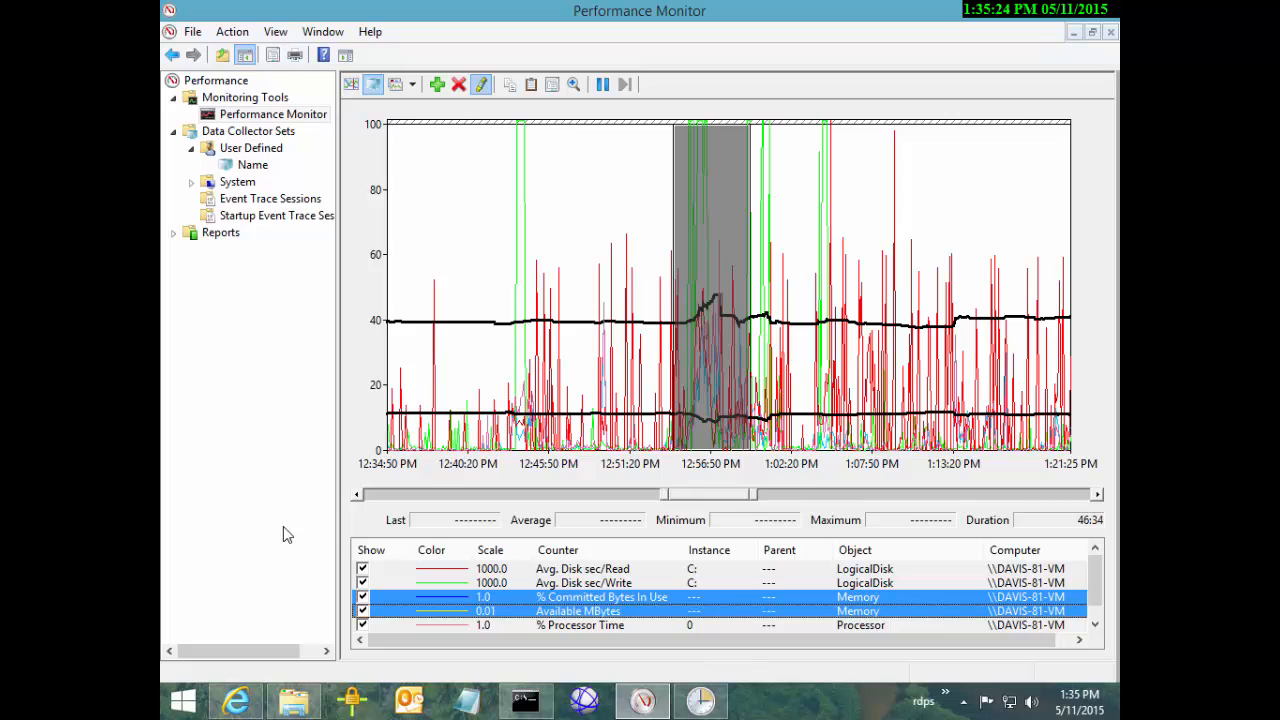
Zoom the graph to the full 12:34:50–1:21:26 log range, emphasizing % Committed Bytes In Use
double_click(676, 494)
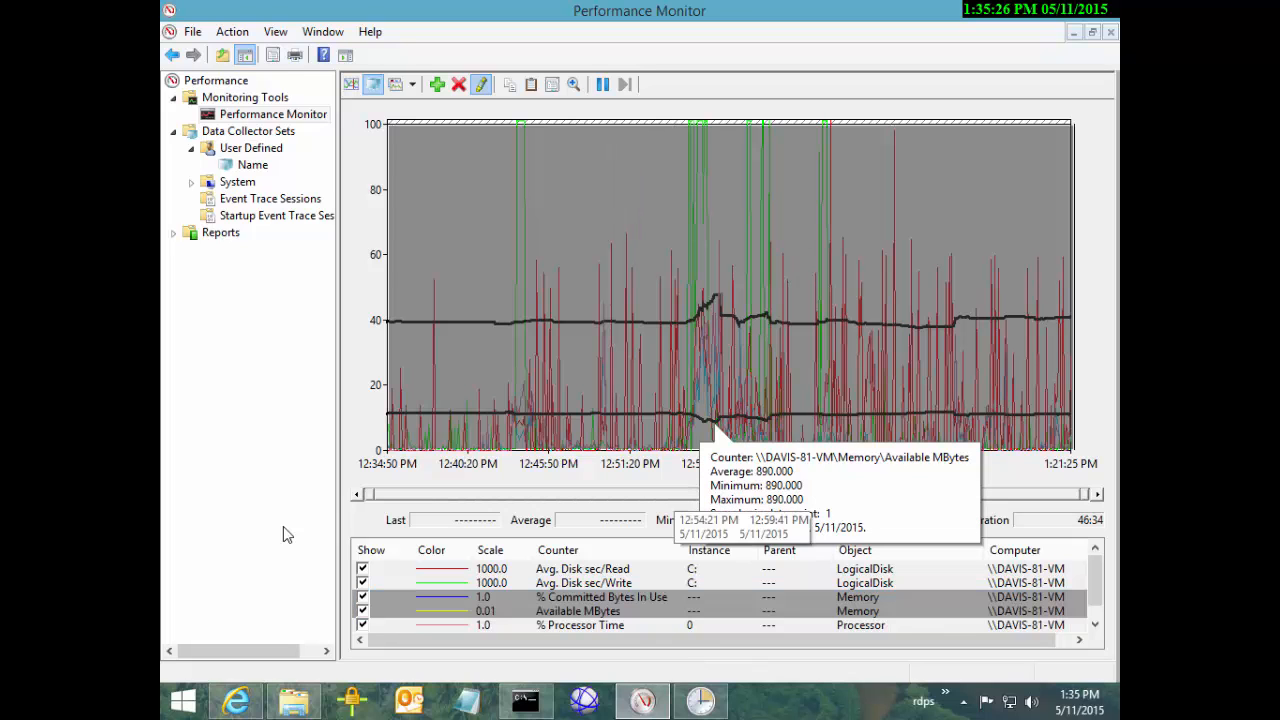
right_click(676, 494)
click(729, 371)
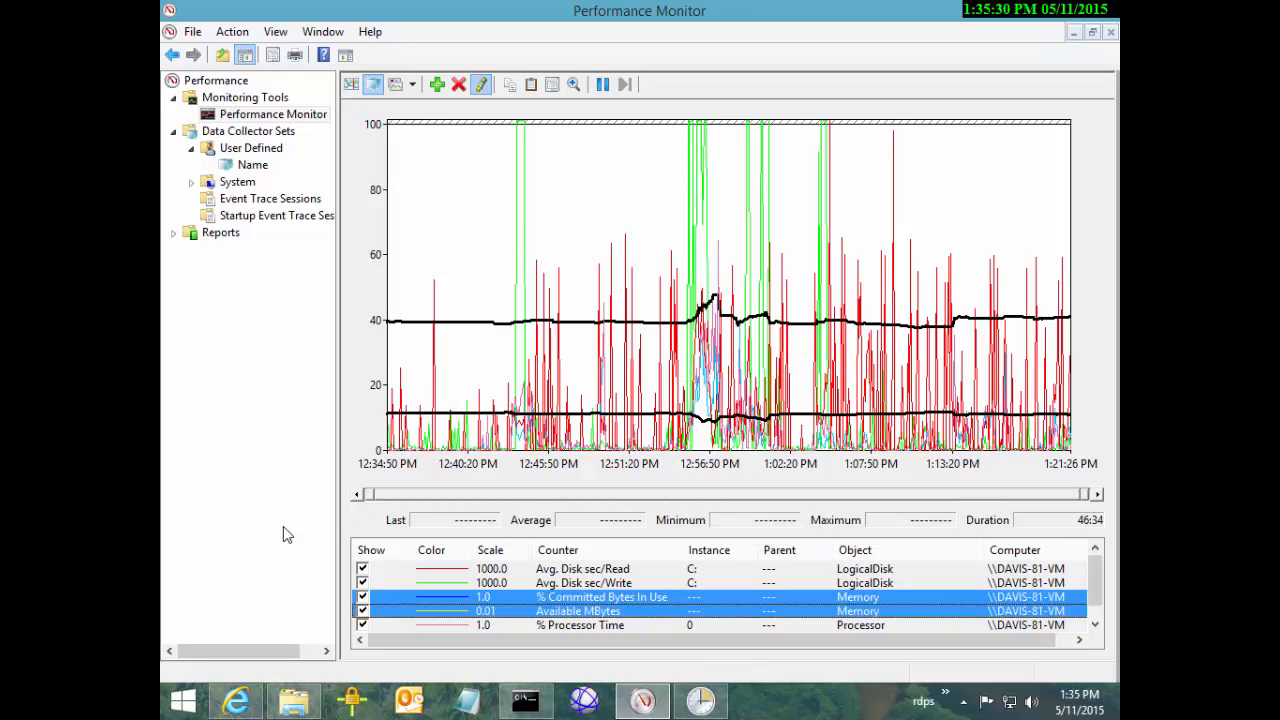
key(Up)
key(Down)
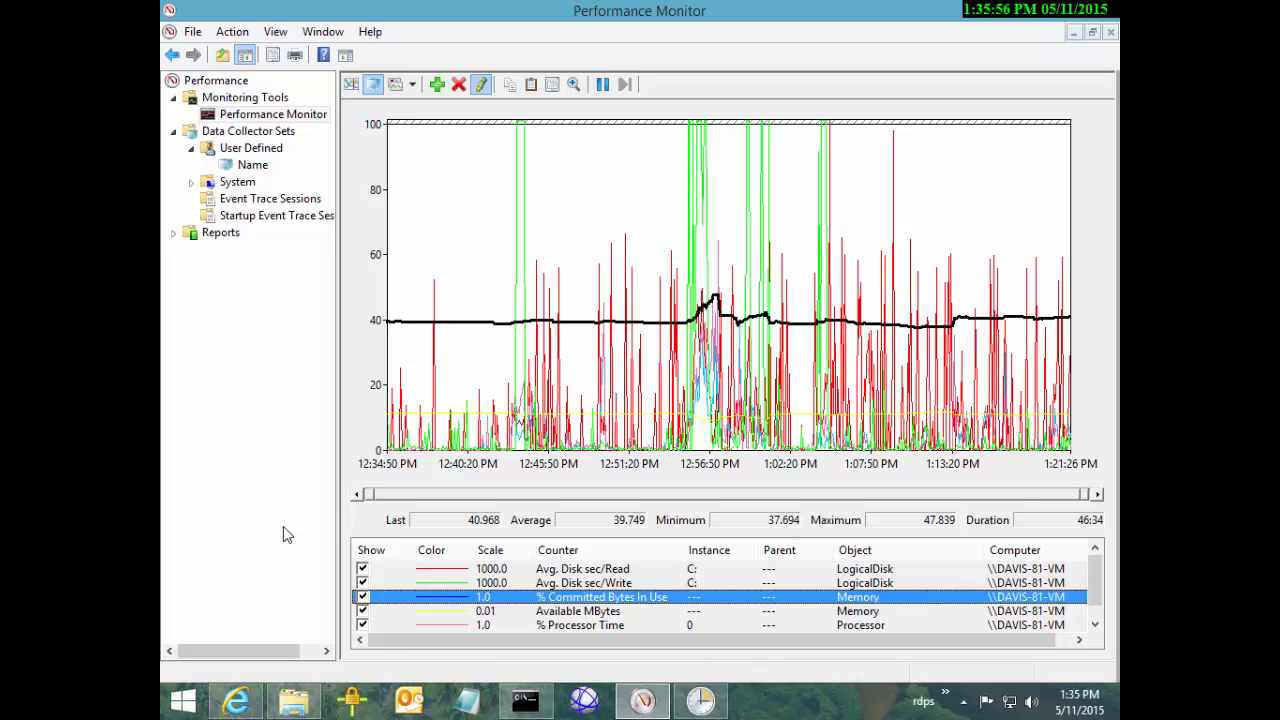
Zoom the graph into the 12:54:00–12:58:10 interval
drag(669, 290, 729, 290)
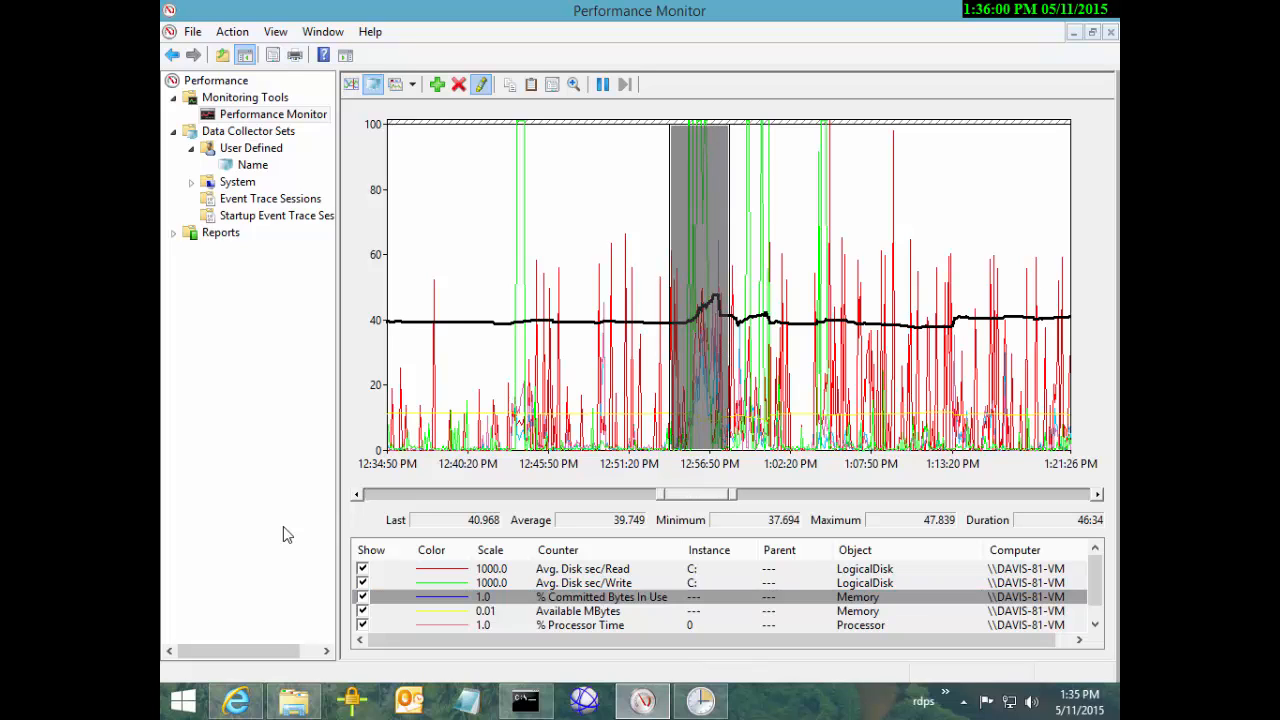
right_click(712, 267)
click(767, 388)
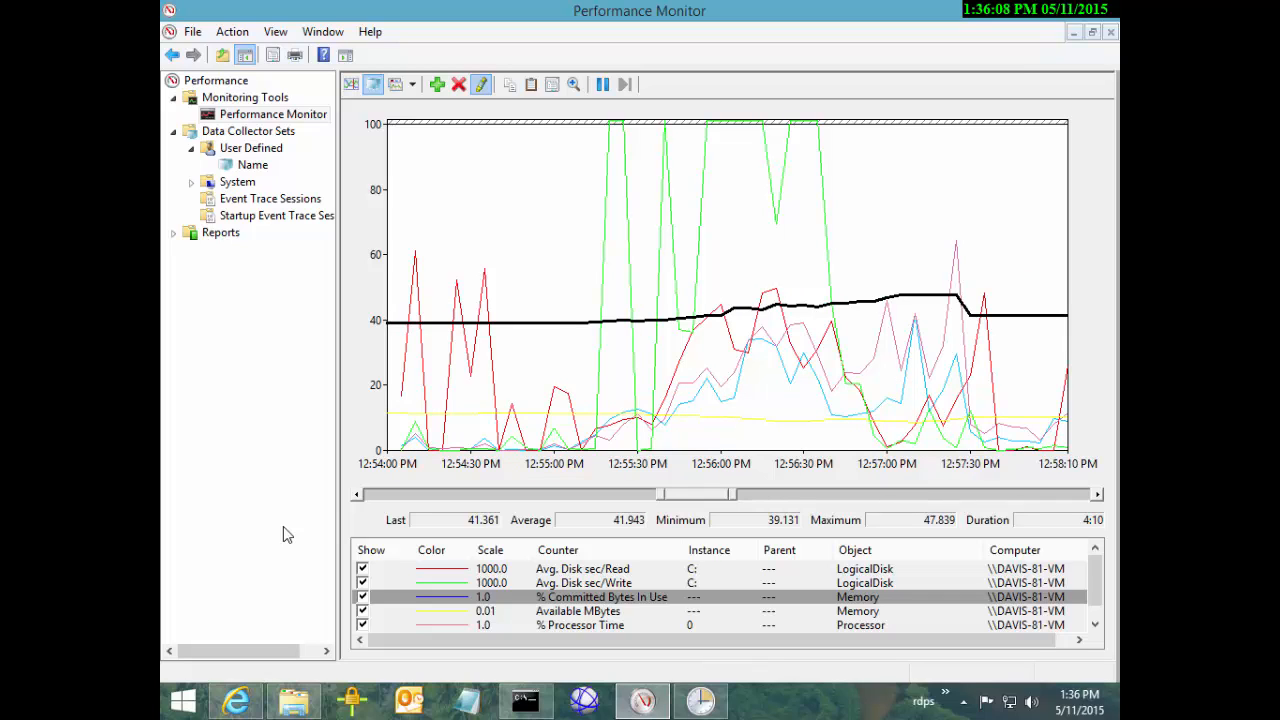
Highlight Available MBytes, both % Processor Time instances and Avg. Disk sec/Read, then open Properties
key(Down)
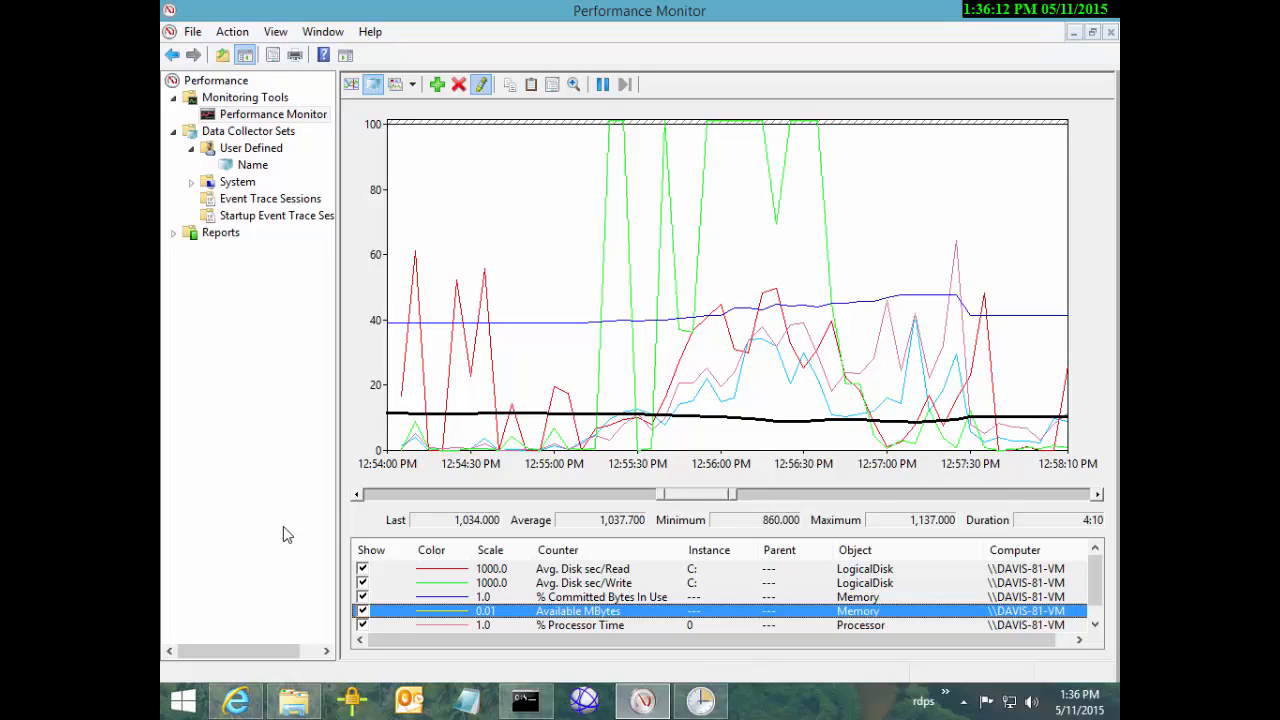
key(Down)
key(Down)
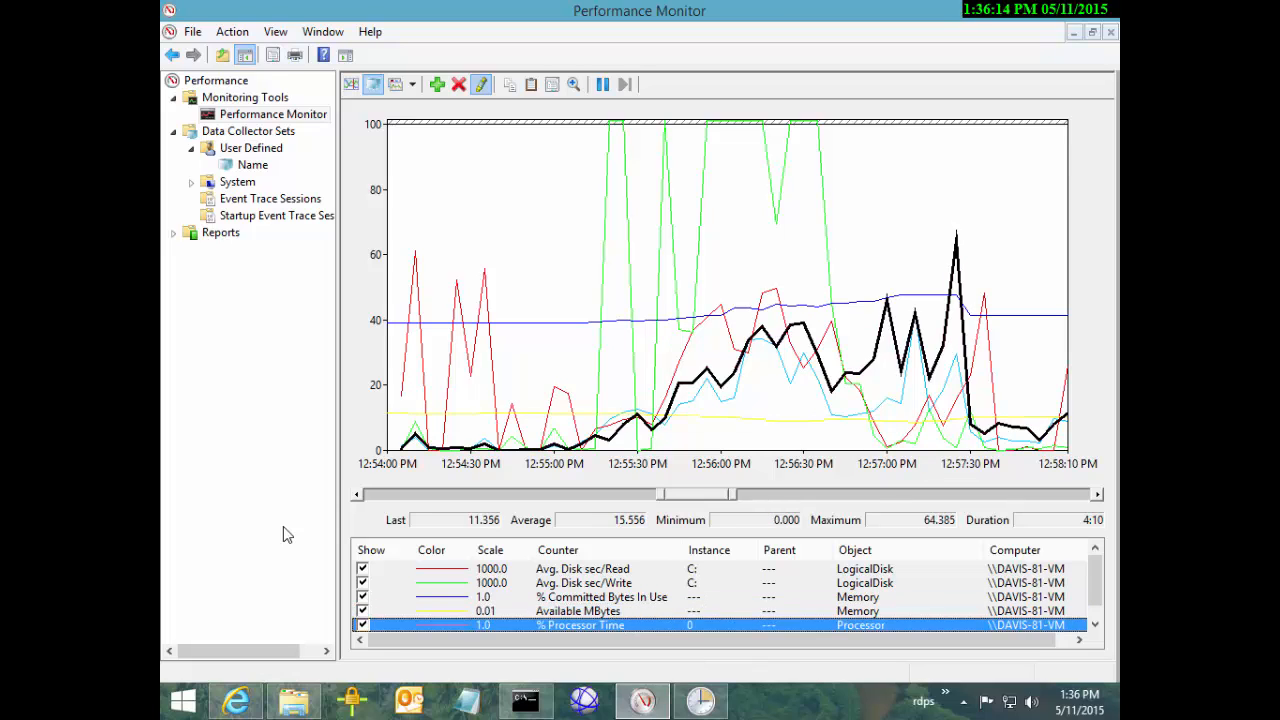
key(Up)
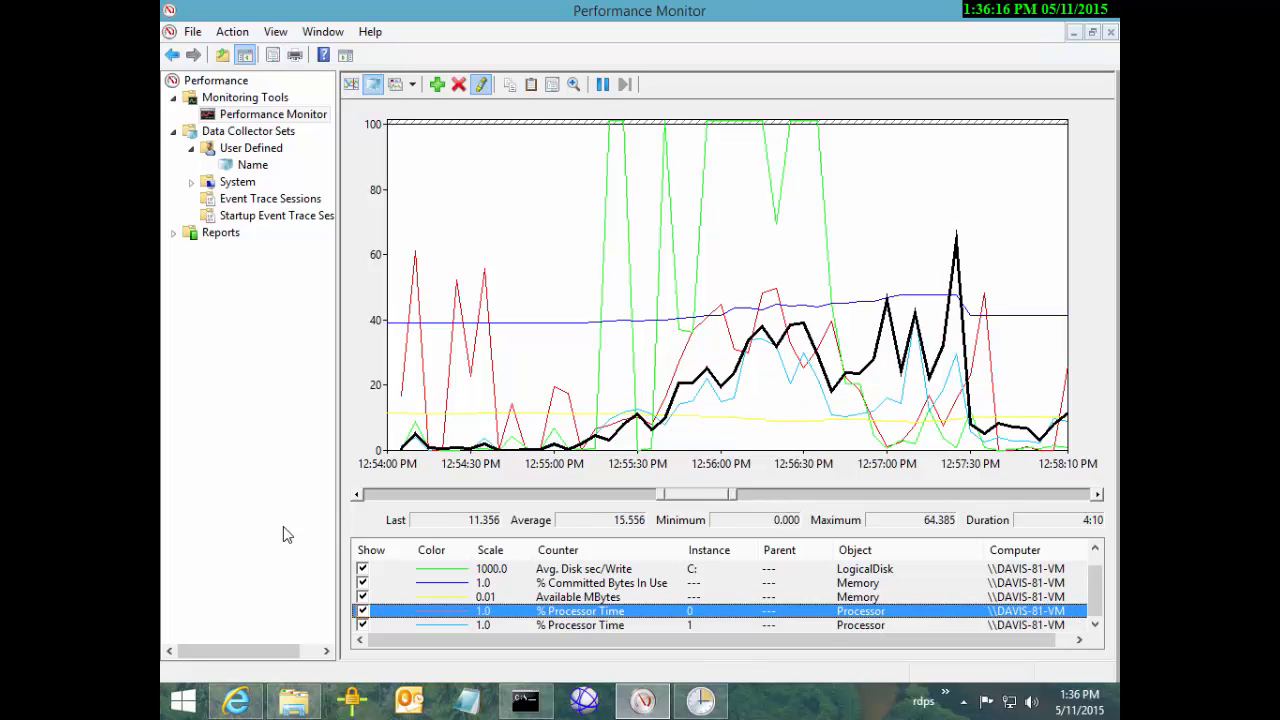
key(Down)
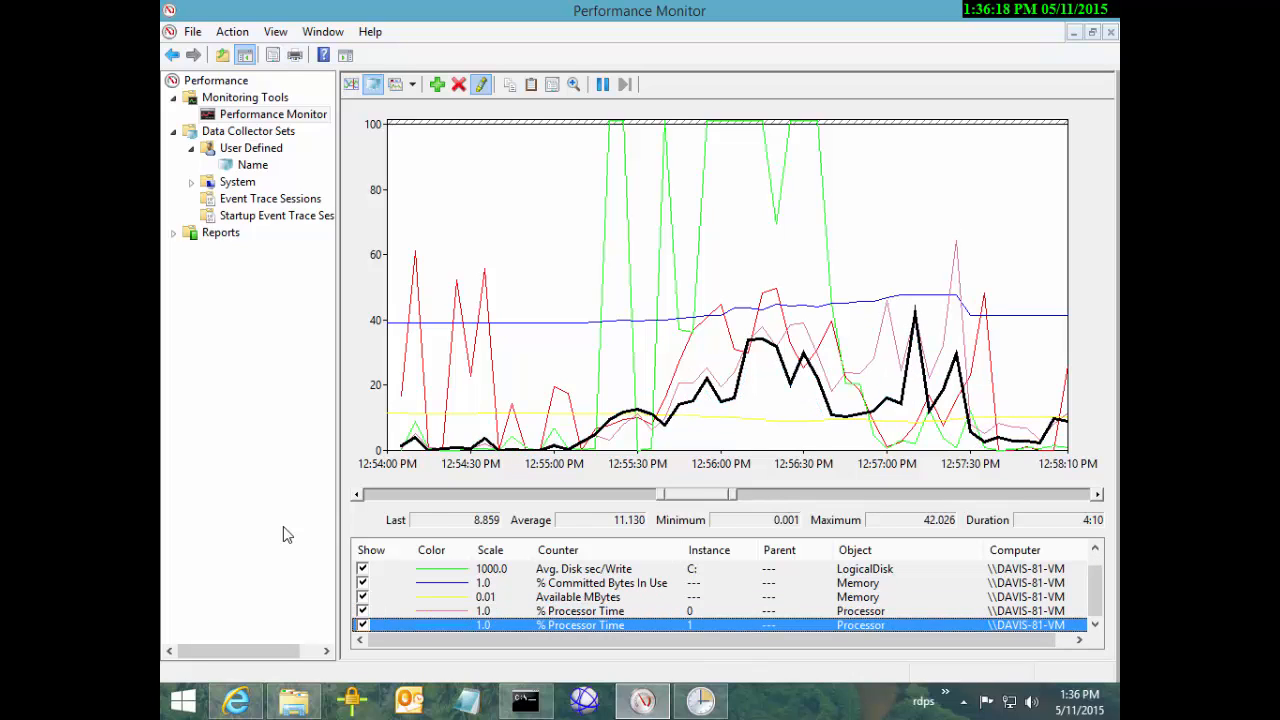
key(Up)
key(Down)
key(Up)
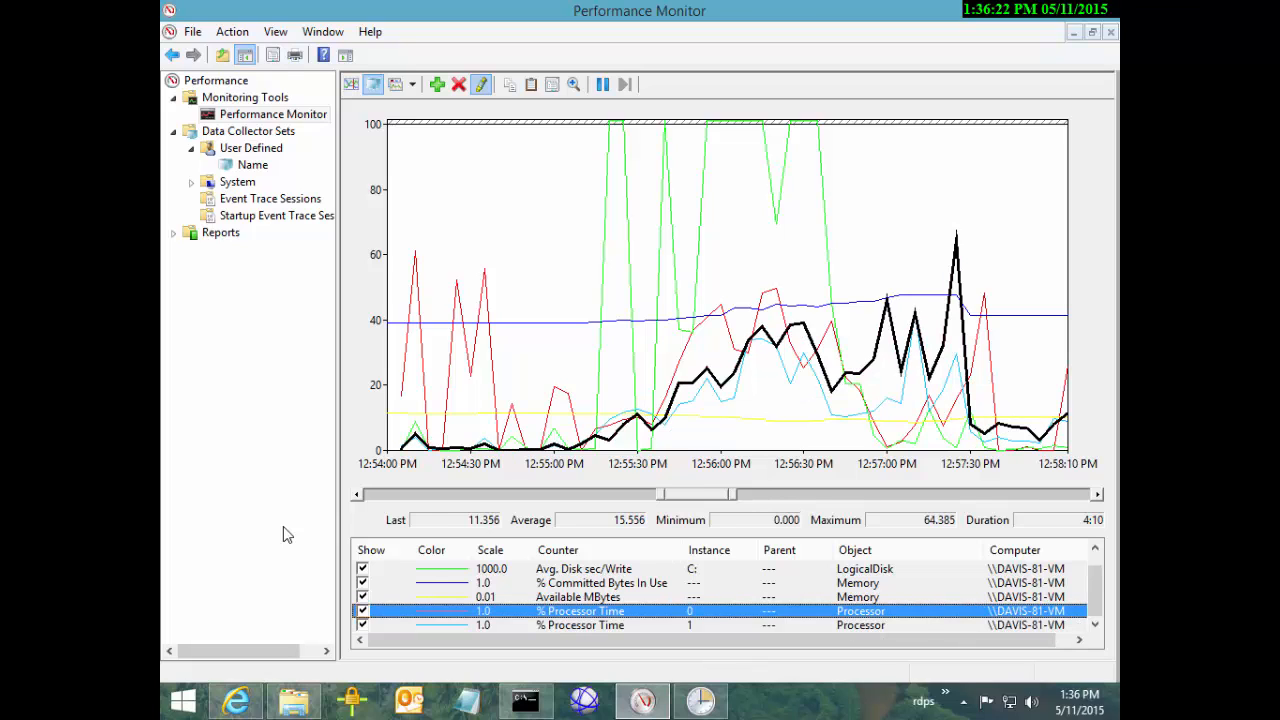
key(Up)
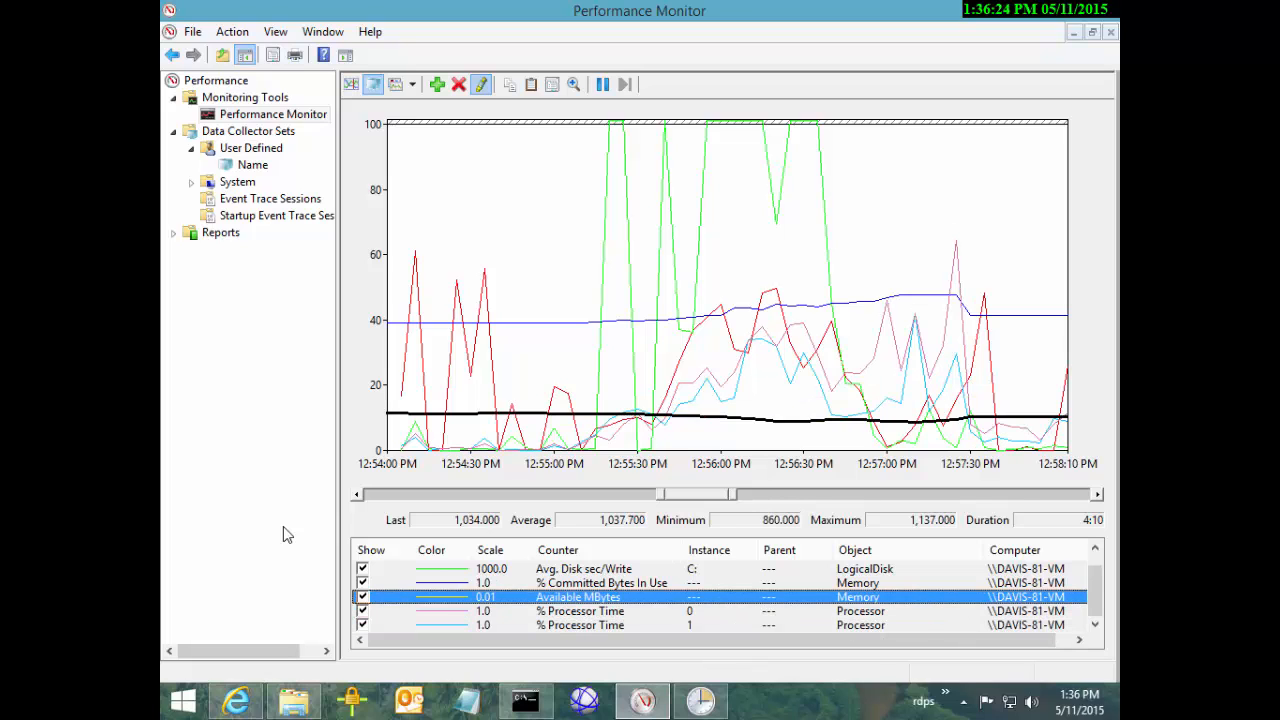
key(Up)
key(Up)
key(Up)
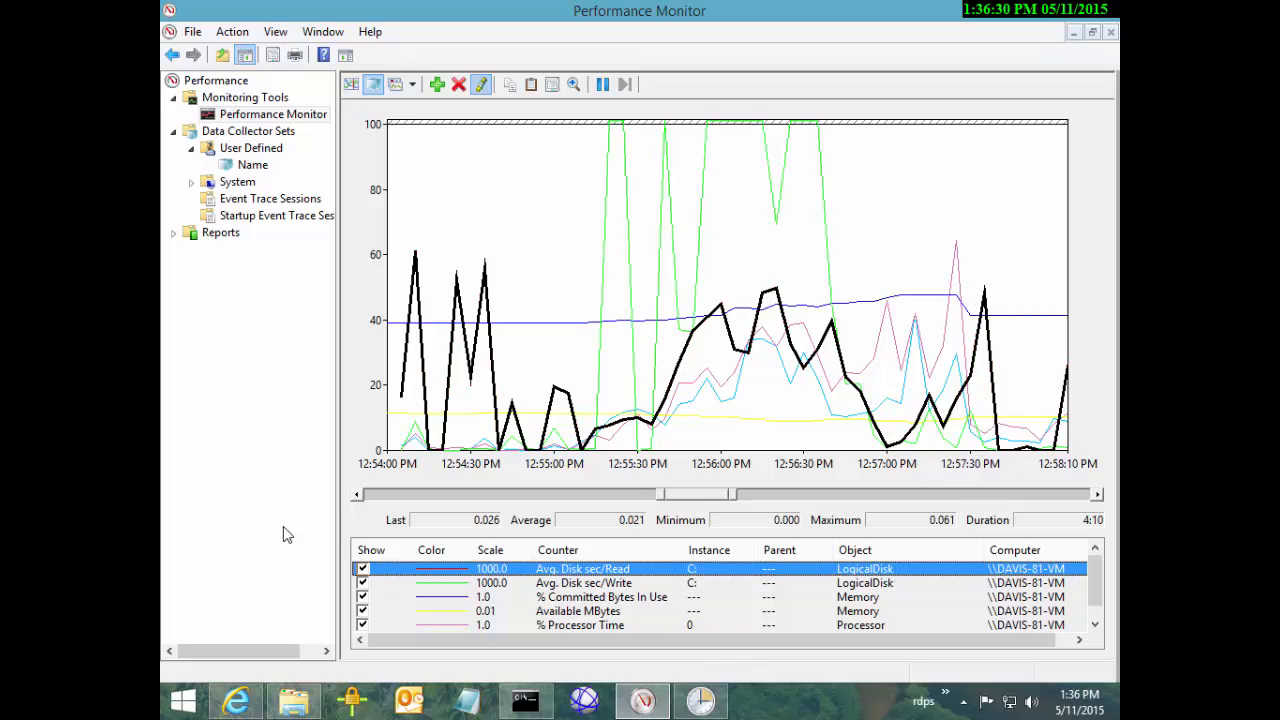
key(ctrl+q)
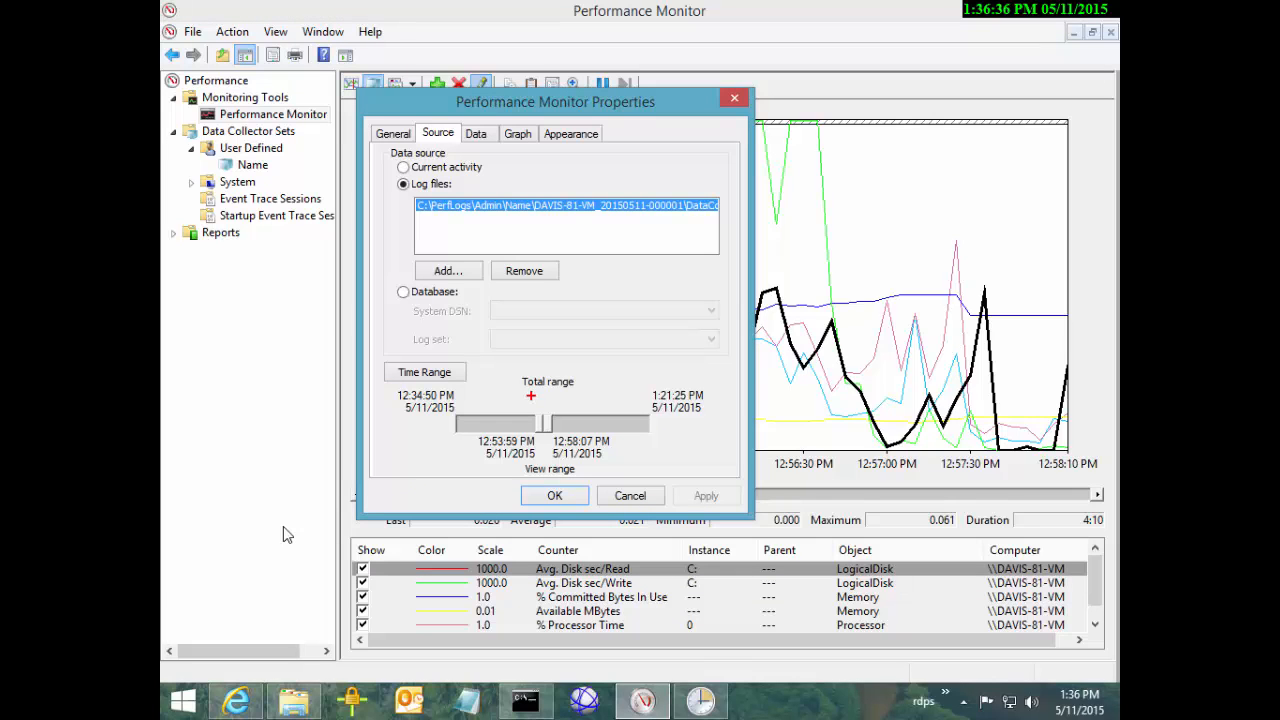
Outline the view-range setting, then drag the range start earlier on the Time Range slider
drag(530, 396, 562, 452)
key(Escape)
key(Escape)
key(ctrl+q)
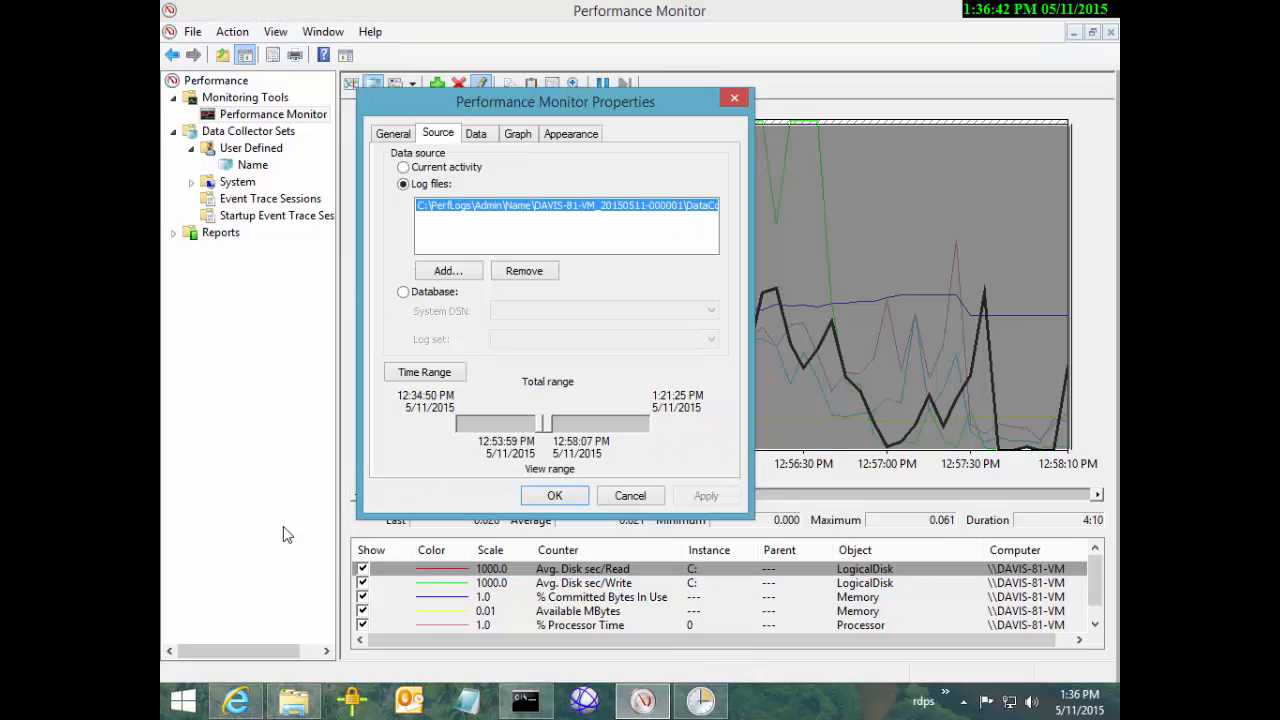
mouse_move(540, 424)
mouse_down()
mouse_move(512, 424)
mouse_move(597, 424)
mouse_up()
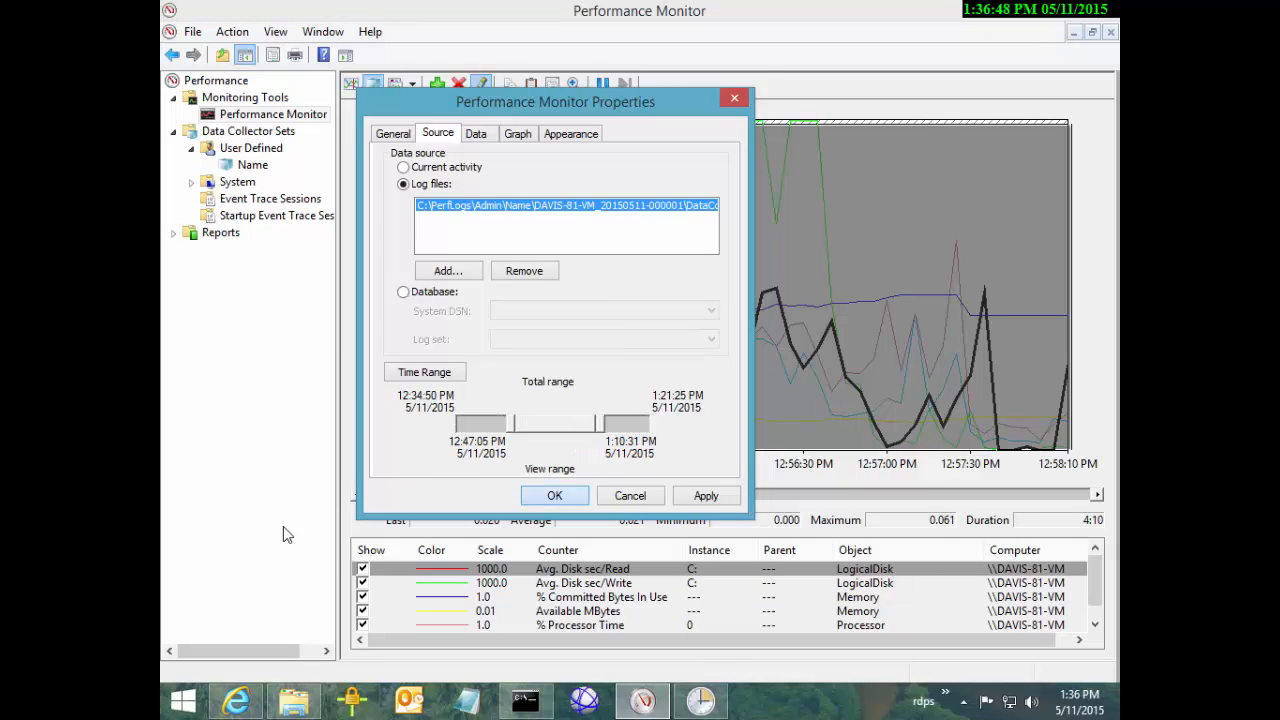
Zoom the graph into an earlier stretch of the 12:47:05–1:10:31 view
click(554, 495)
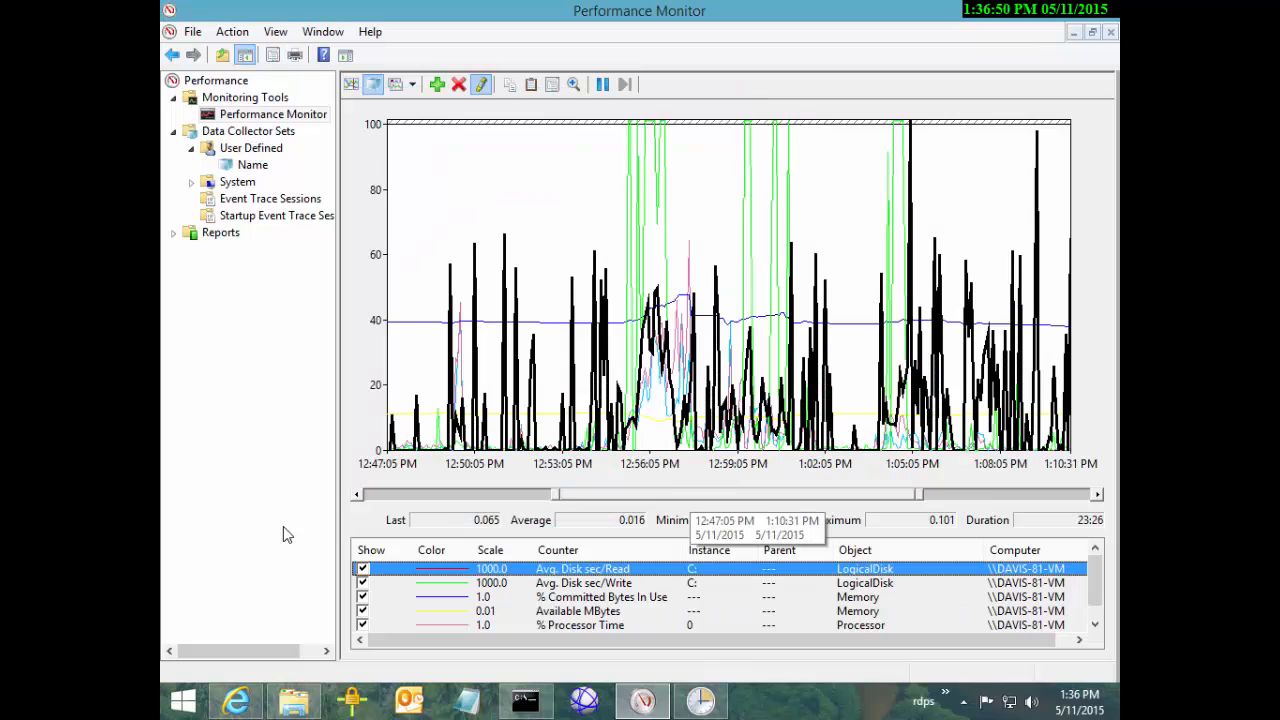
mouse_move(697, 494)
mouse_down()
mouse_move(660, 494)
mouse_move(791, 494)
mouse_move(592, 494)
mouse_up()
right_click(592, 494)
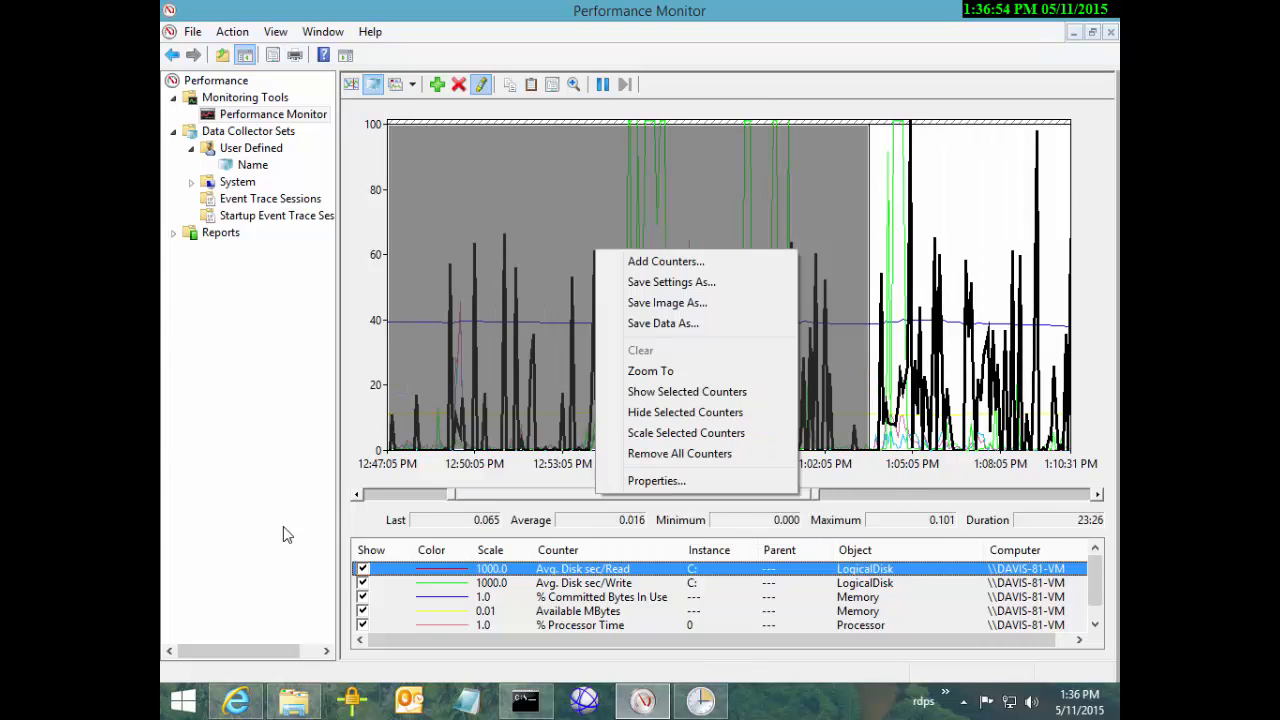
click(630, 368)
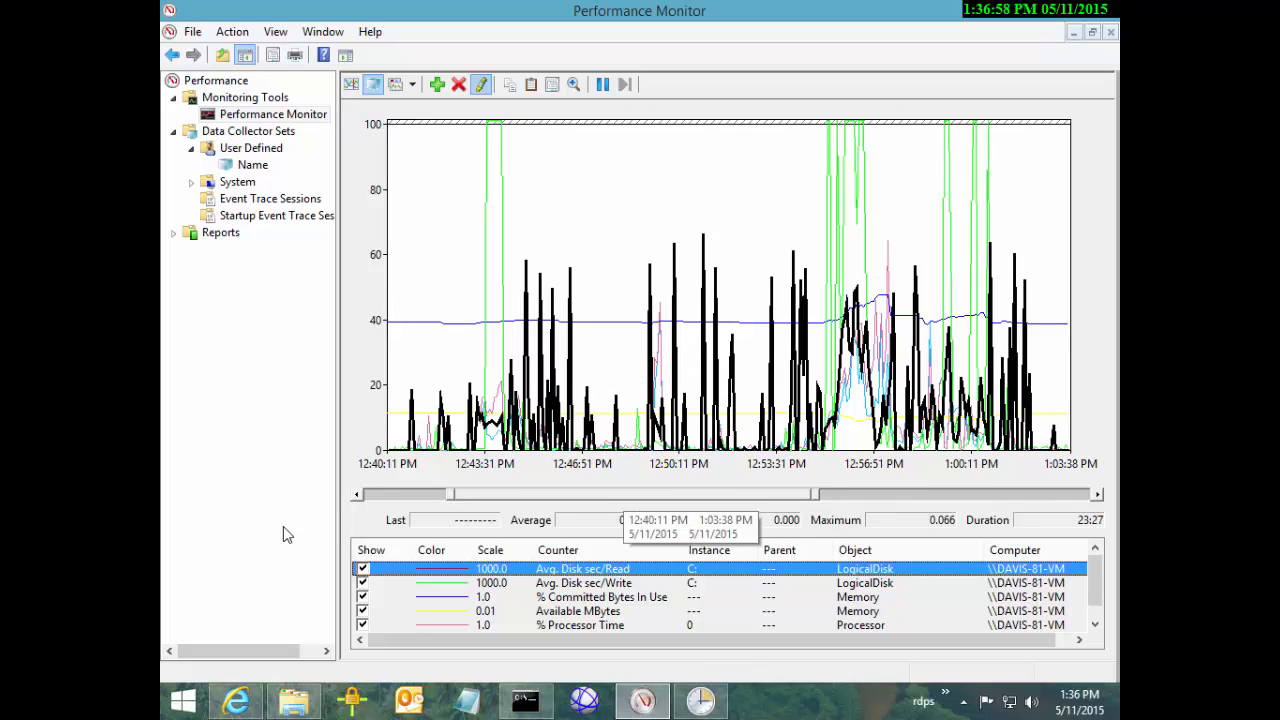
Zoom the graph back out to the full 12:34:50 PM–1:21:26 PM log
double_click(626, 494)
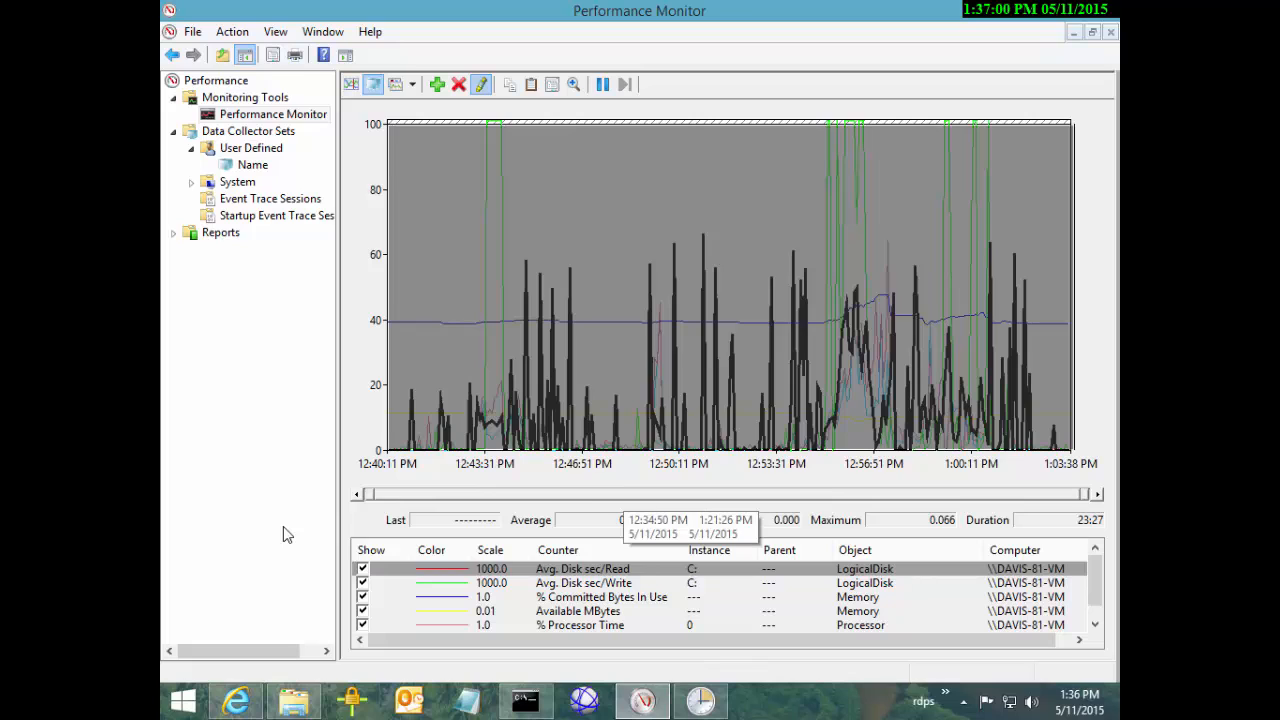
right_click(623, 496)
click(678, 371)
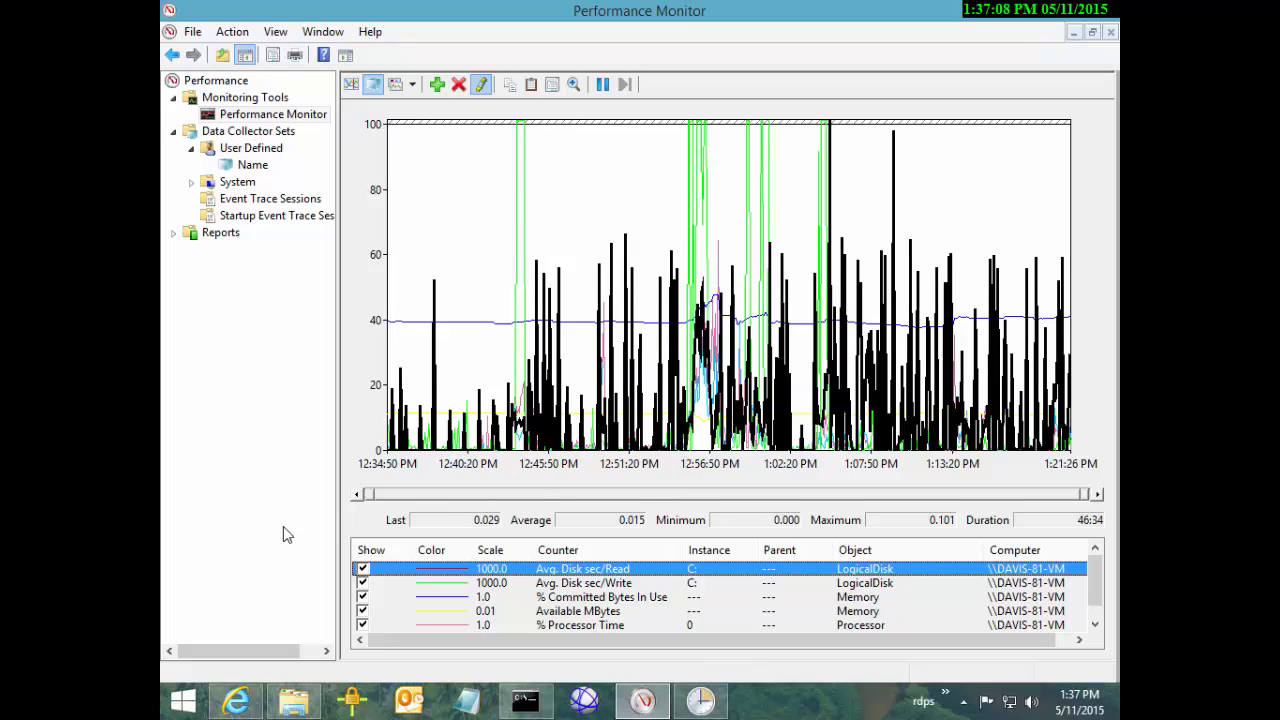
Highlight Avg. Disk sec/Write and select a short graph interval around 12:56 PM
key(Down)
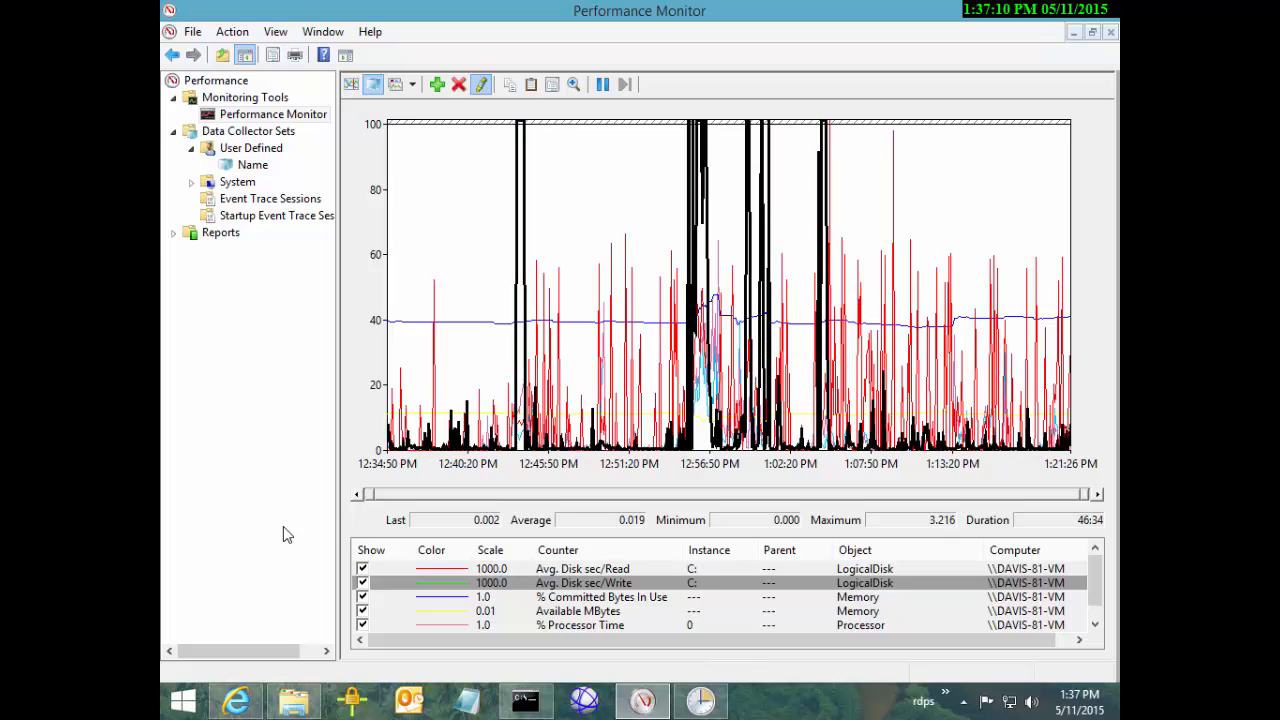
drag(676, 300, 736, 300)
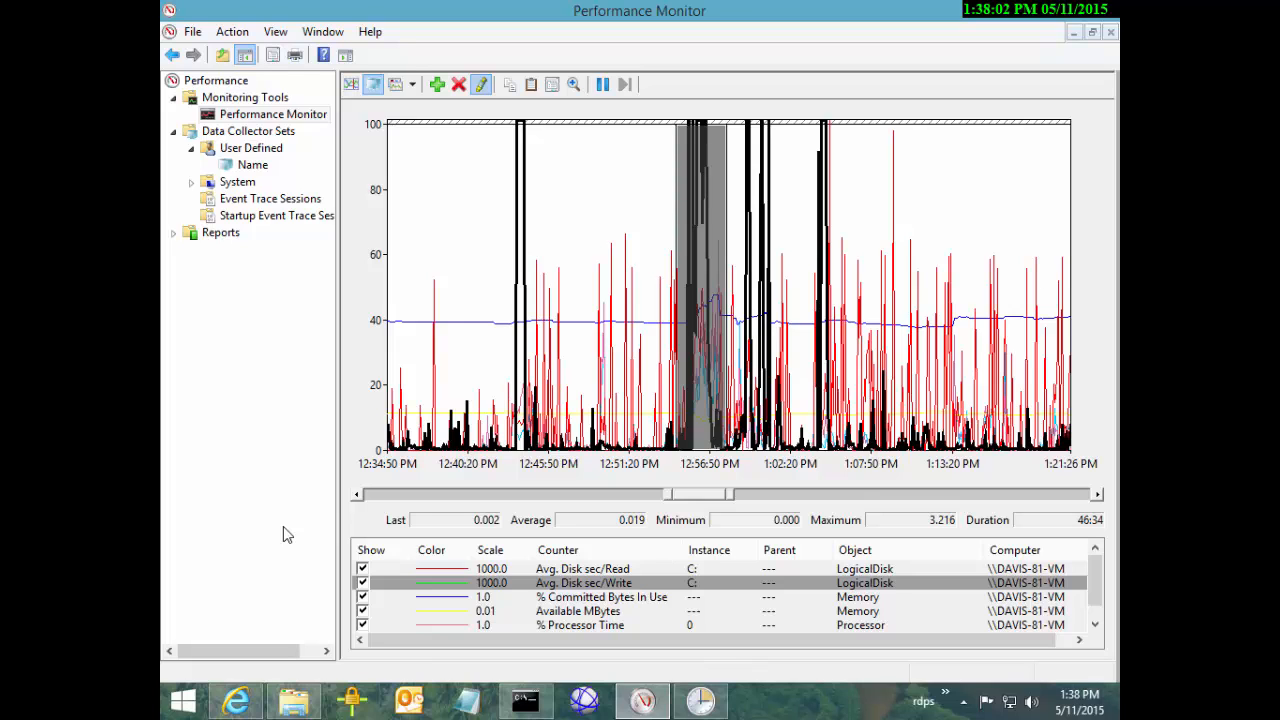
Zoom the graph to the full 12:34:50 PM–1:21:26 PM log range
double_click(729, 494)
right_click(689, 250)
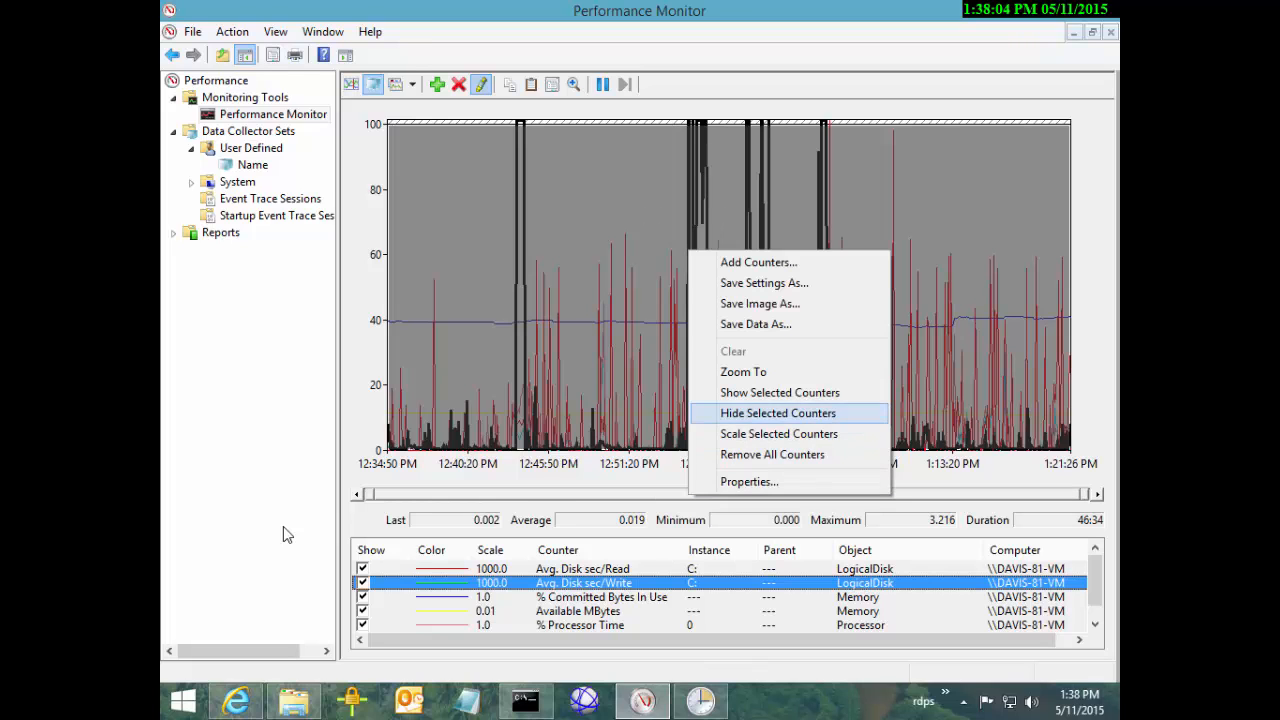
click(743, 372)
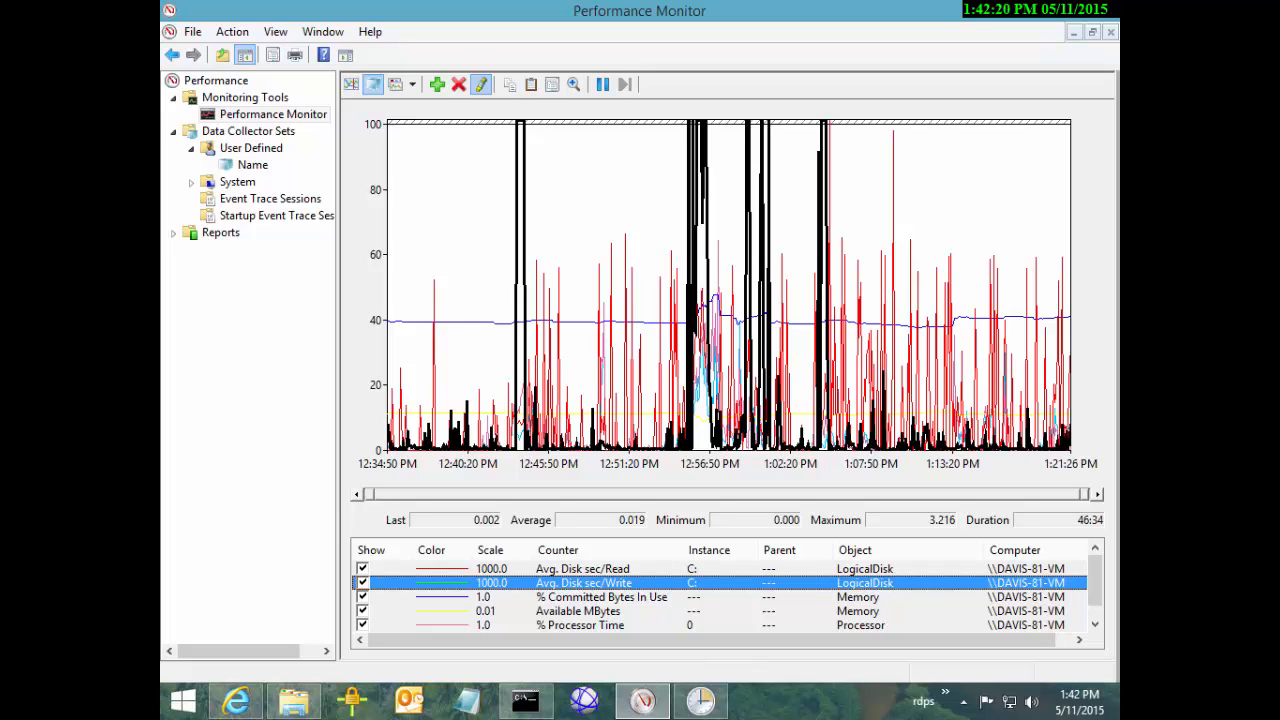
Highlight each counter in turn, from % Committed Bytes In Use to Avg. Disk sec/Write
click(600, 597)
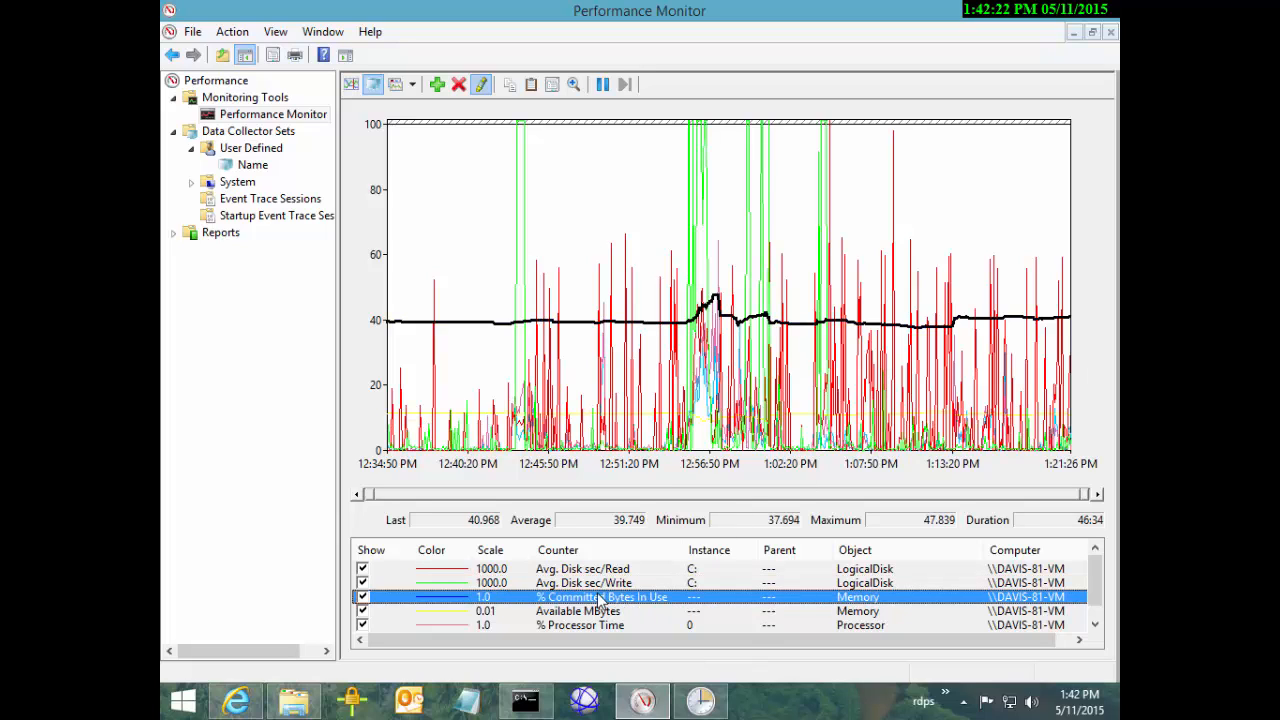
key(Up)
key(Up)
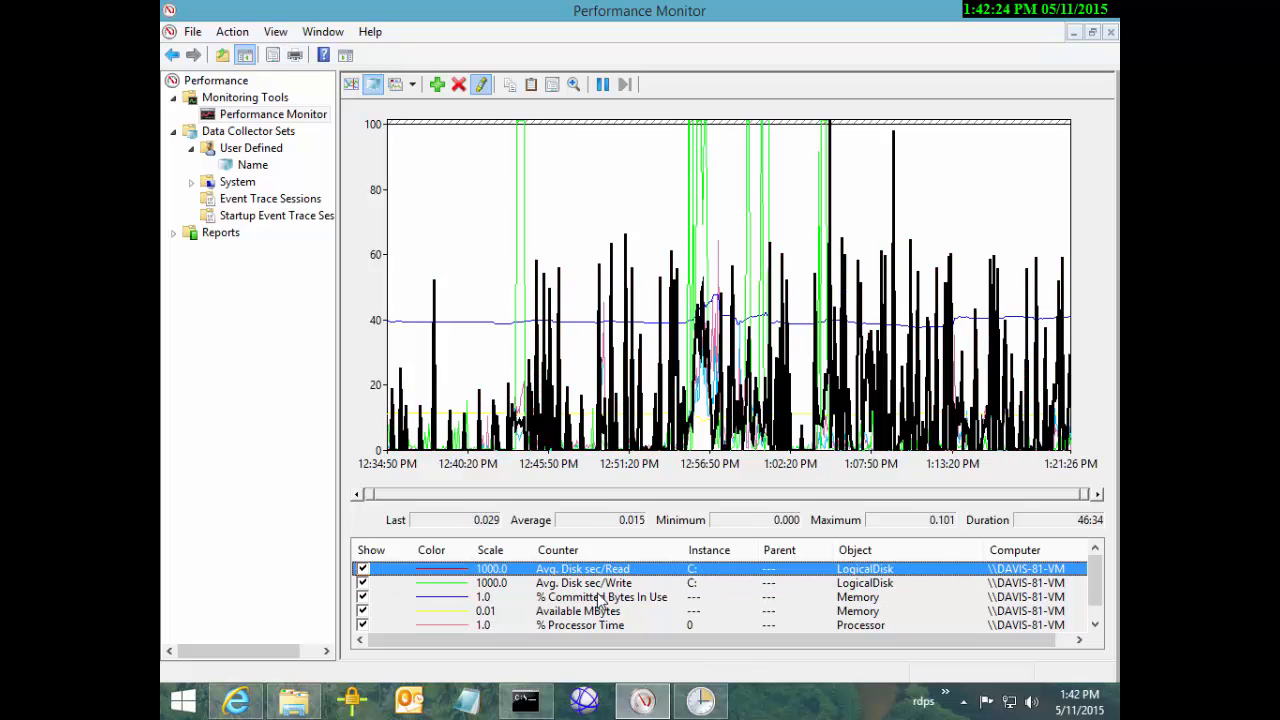
key(Down)
key(Down)
key(Down)
key(Down)
key(Down)
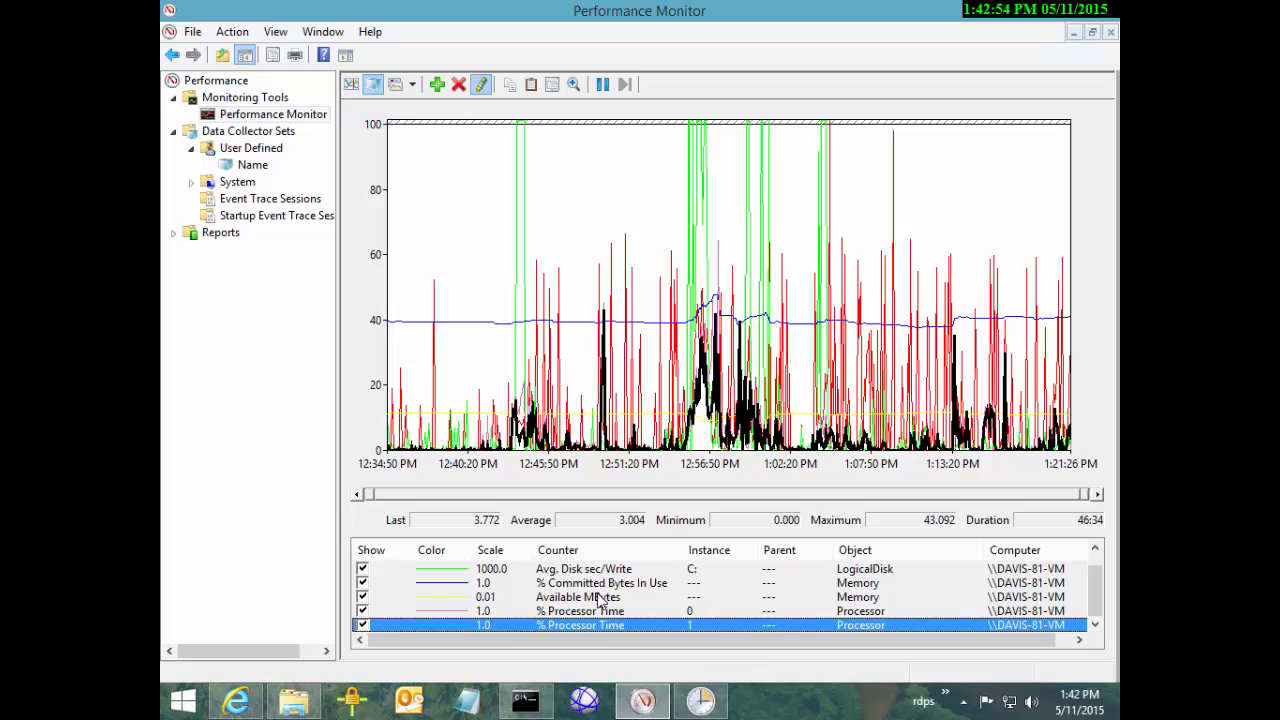
key(Up)
key(Up)
key(Up)
key(Up)
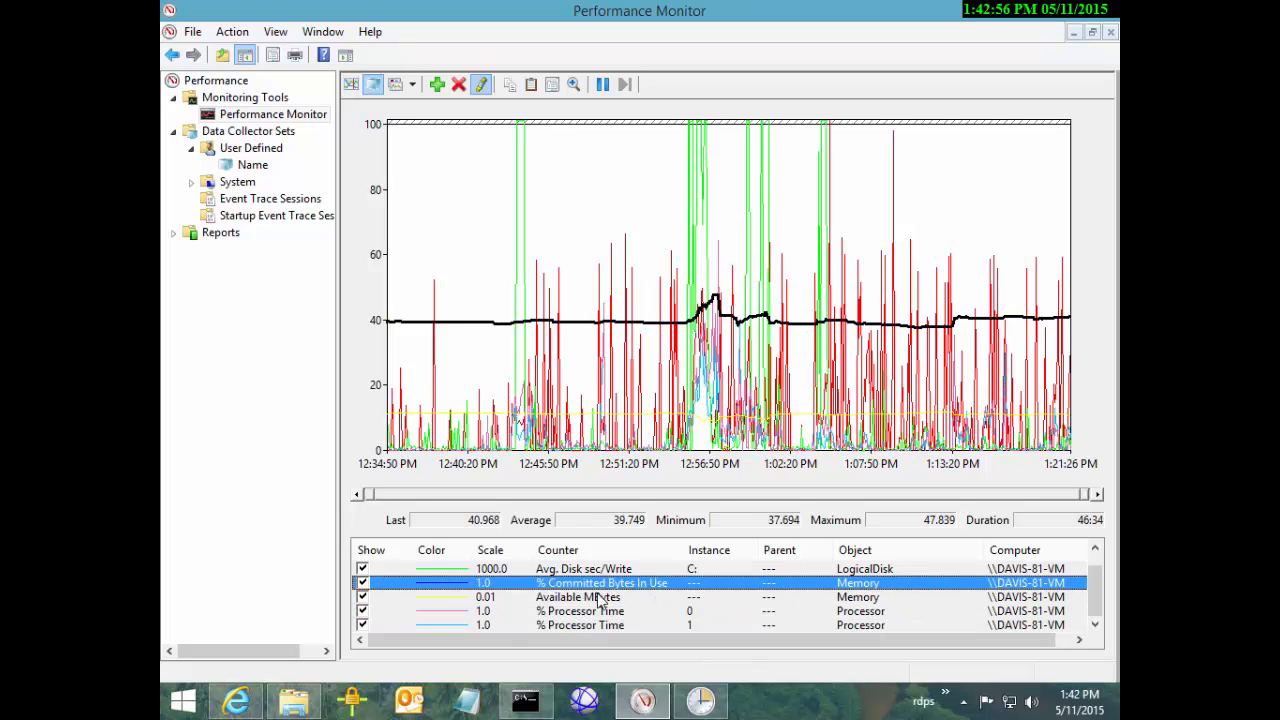
key(Up)
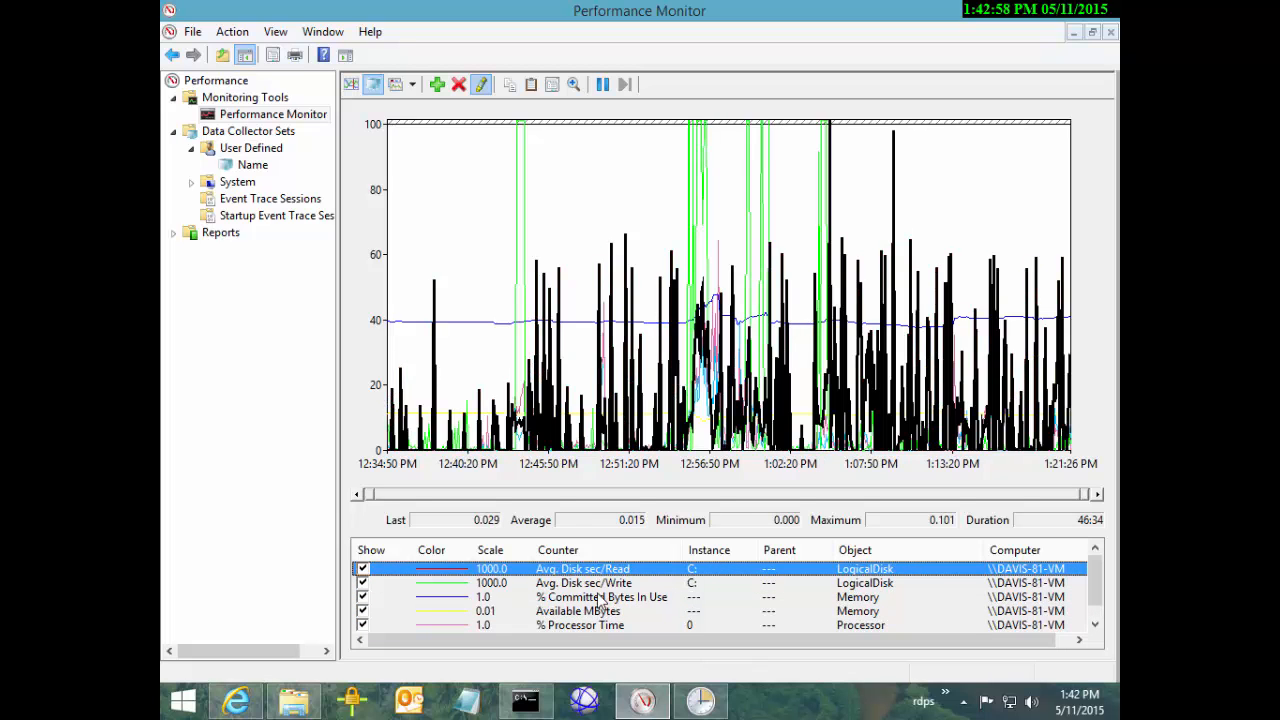
key(Down)
key(Up)
key(Down)
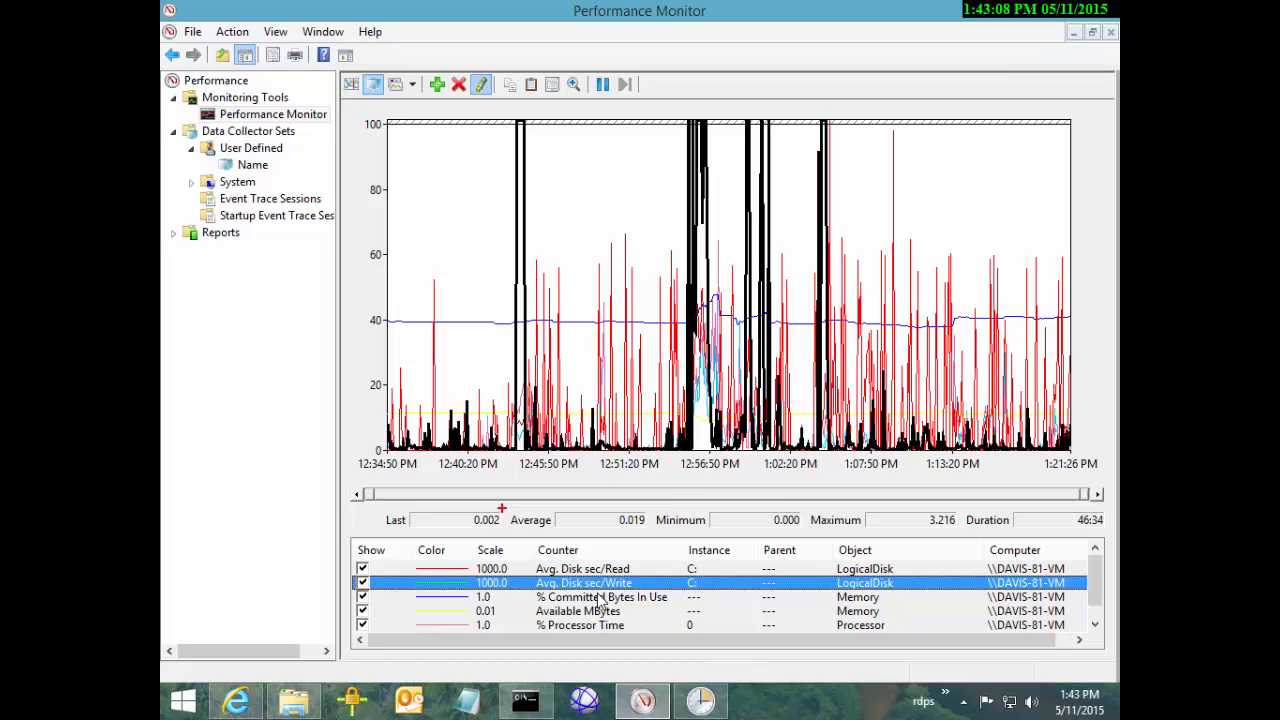
Draw a red ZoomIt box around the 0.019 Average, 0.000 Minimum and 3.216 Maximum values
mouse_move(507, 508)
mouse_down()
mouse_move(548, 529)
mouse_move(962, 537)
mouse_up()
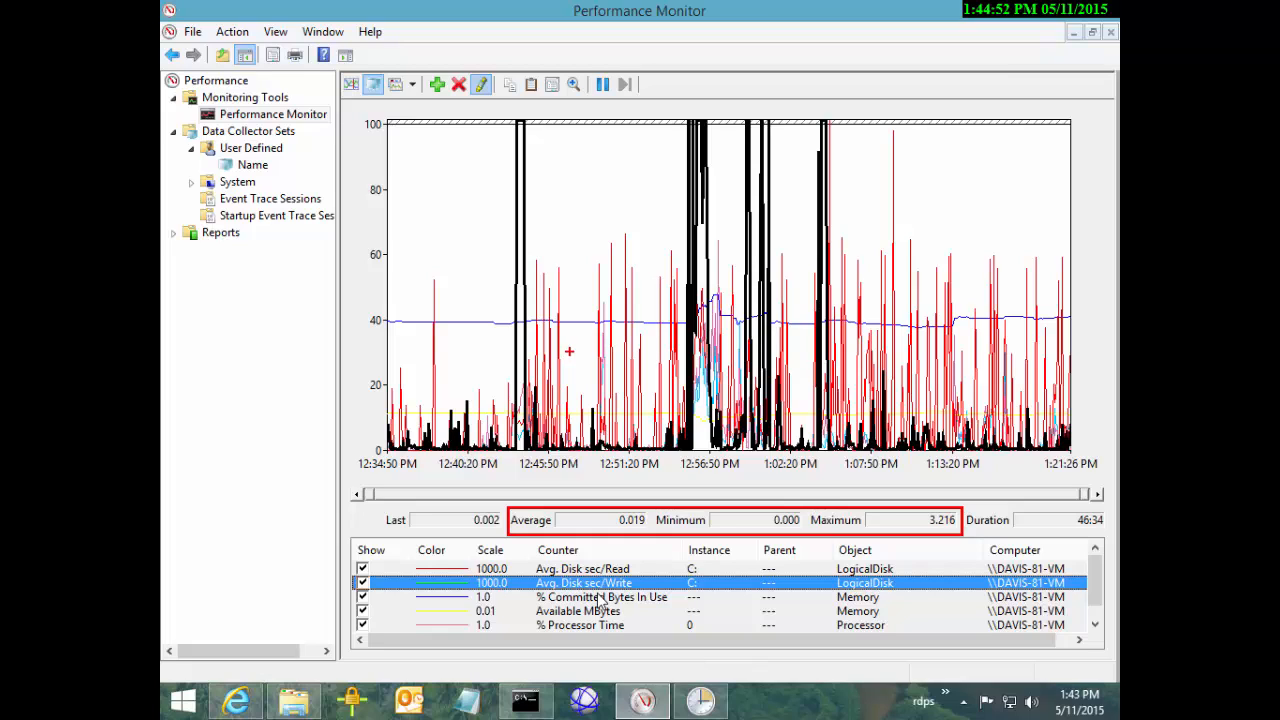
Draw a red ZoomIt circle around the 0.019 Average value
mouse_move(656, 522)
mouse_down()
mouse_move(620, 504)
mouse_move(604, 533)
mouse_move(652, 540)
mouse_move(658, 508)
mouse_up()
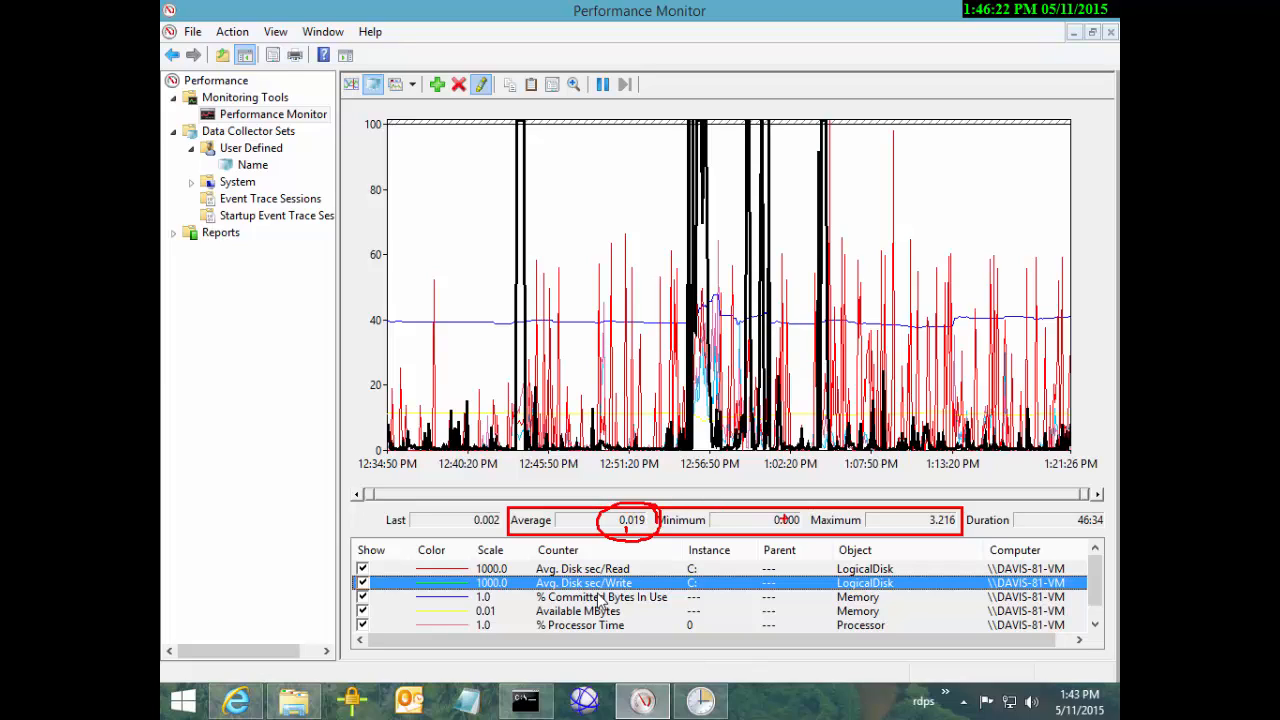
Circle the 3.216 Maximum in red and draw check marks above the Average and Maximum
mouse_move(941, 512)
mouse_down()
mouse_move(915, 512)
mouse_move(932, 533)
mouse_move(952, 520)
mouse_up()
mouse_move(611, 485)
mouse_down()
mouse_move(629, 497)
mouse_move(652, 477)
mouse_up()
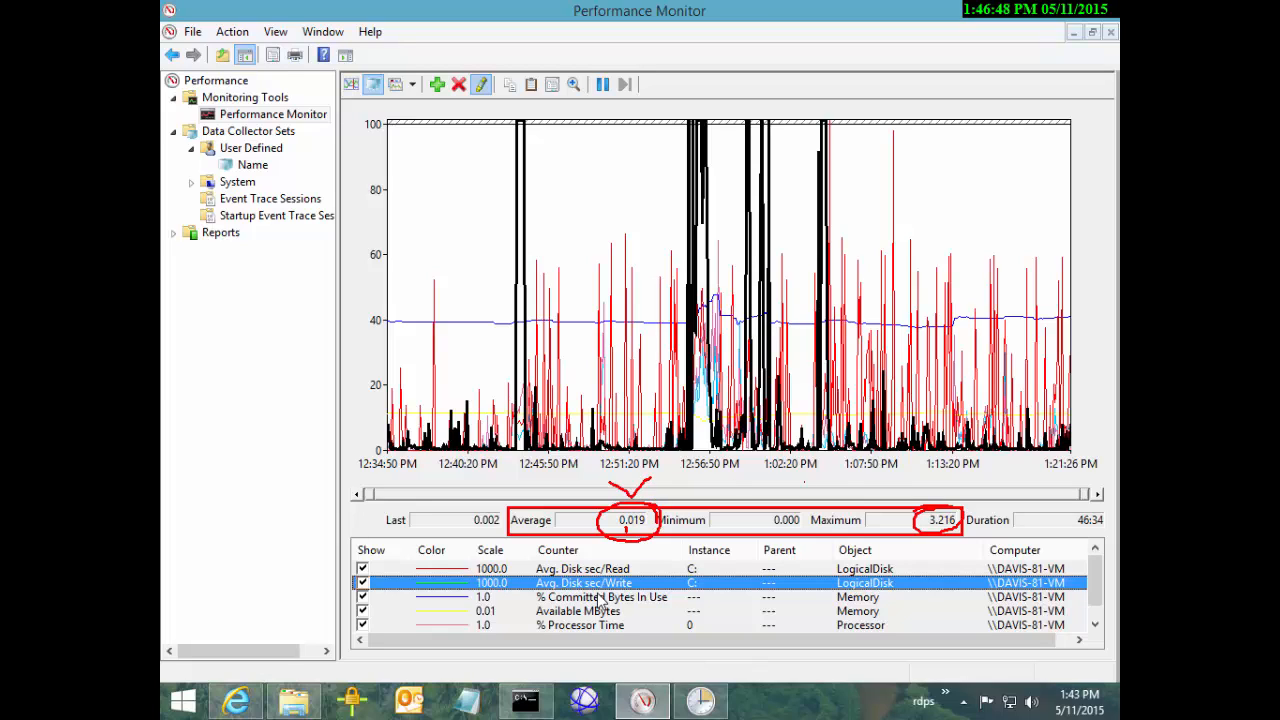
mouse_move(922, 484)
mouse_down()
mouse_move(945, 498)
mouse_move(965, 483)
mouse_up()
Clear the red annotations, zoom to 12:54:35–12:57:25 PM and highlight Avg. Disk sec/Write
mouse_move(682, 481)
mouse_down()
mouse_move(668, 489)
mouse_move(686, 492)
mouse_up()
key(Escape)
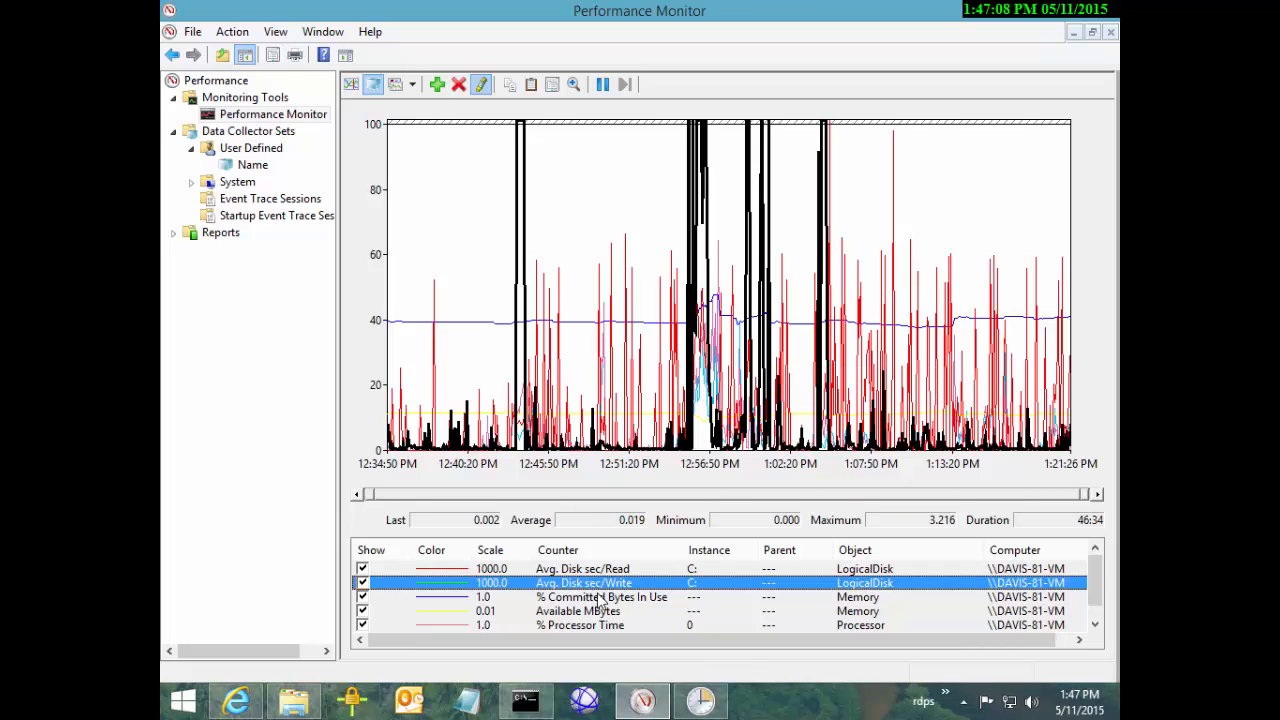
drag(678, 300, 718, 345)
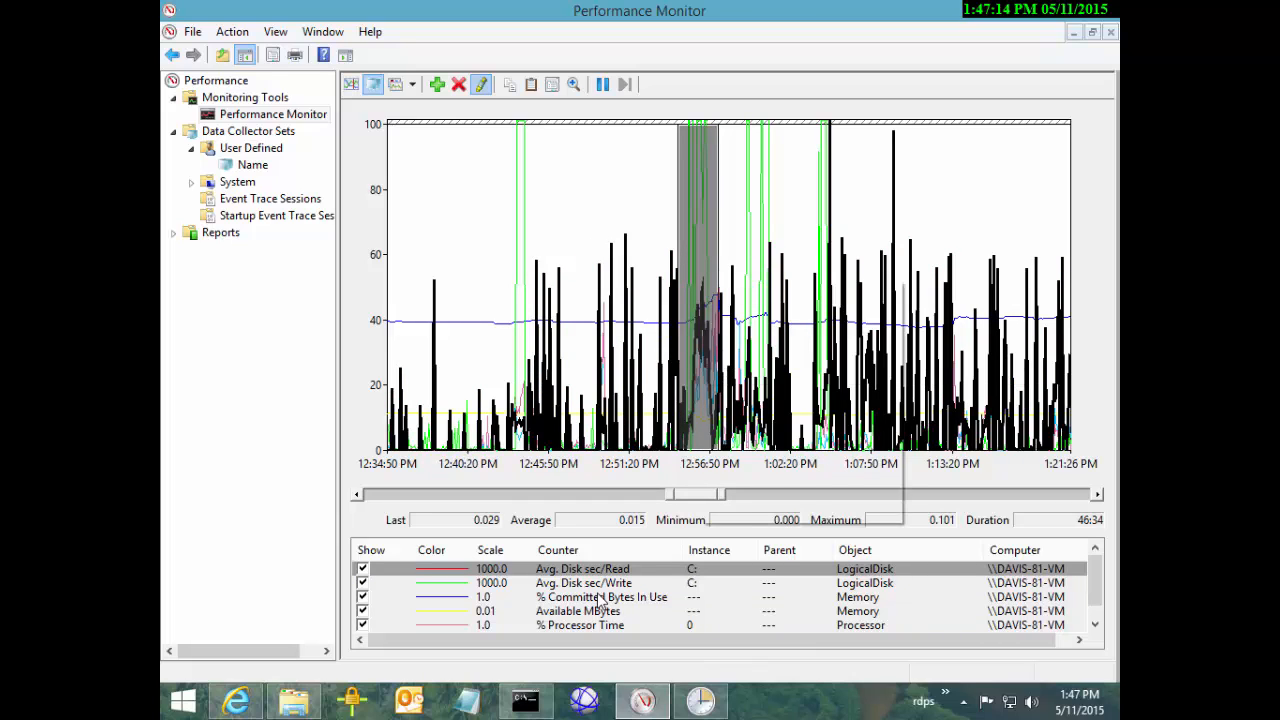
right_click(700, 280)
key(Return)
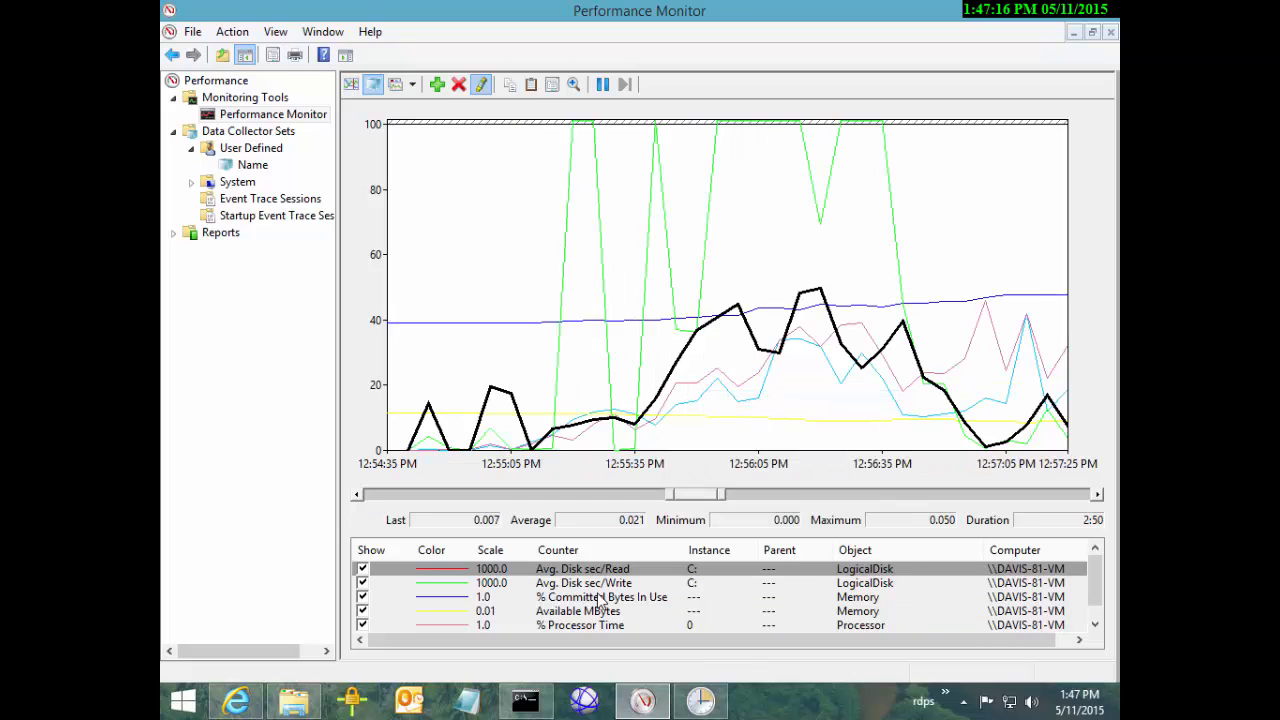
key(Down)
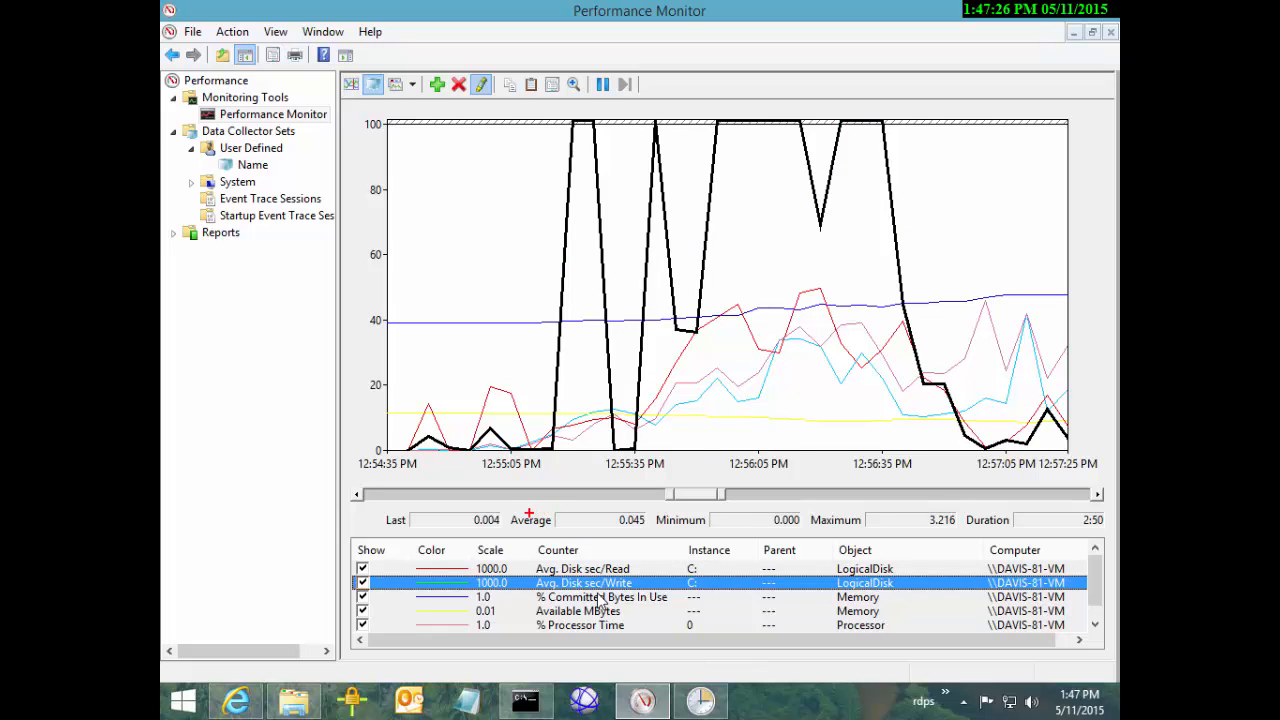
Mark the 0.045 Average and 3.216 Maximum in red, then clear the annotations
drag(510, 504, 650, 534)
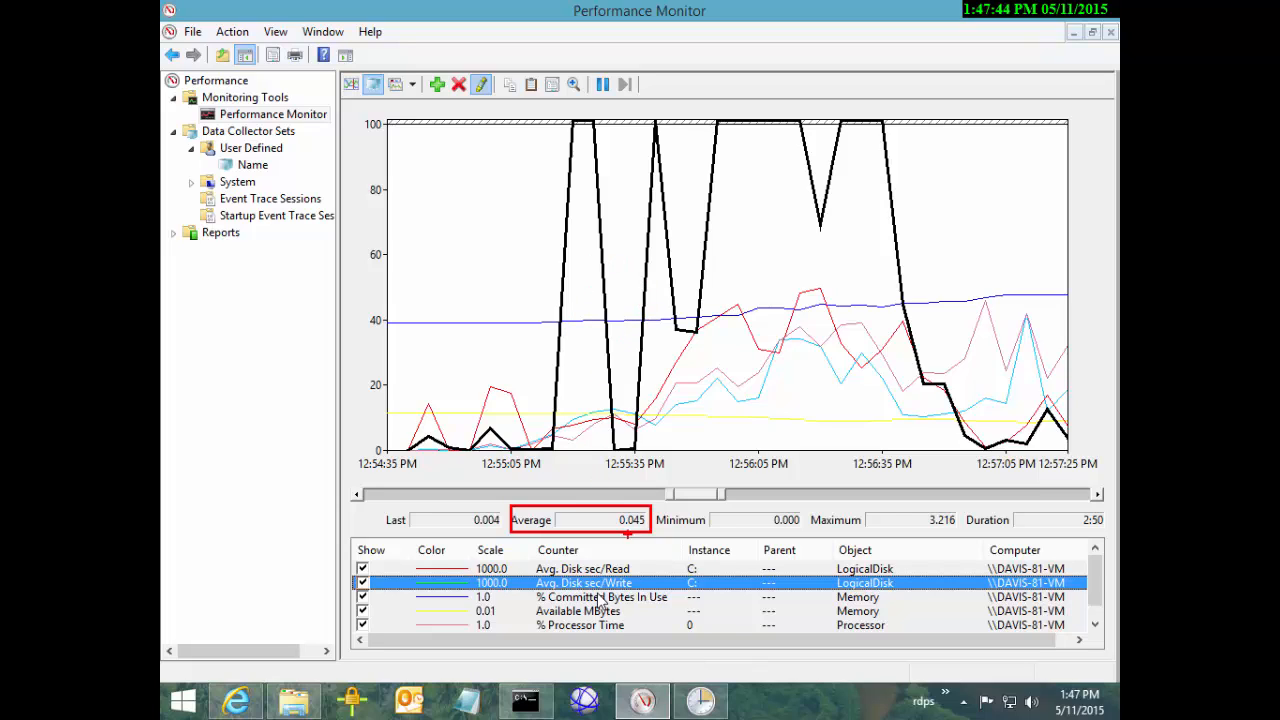
mouse_move(955, 506)
mouse_down()
mouse_move(920, 505)
mouse_move(914, 521)
mouse_move(958, 530)
mouse_move(965, 508)
mouse_up()
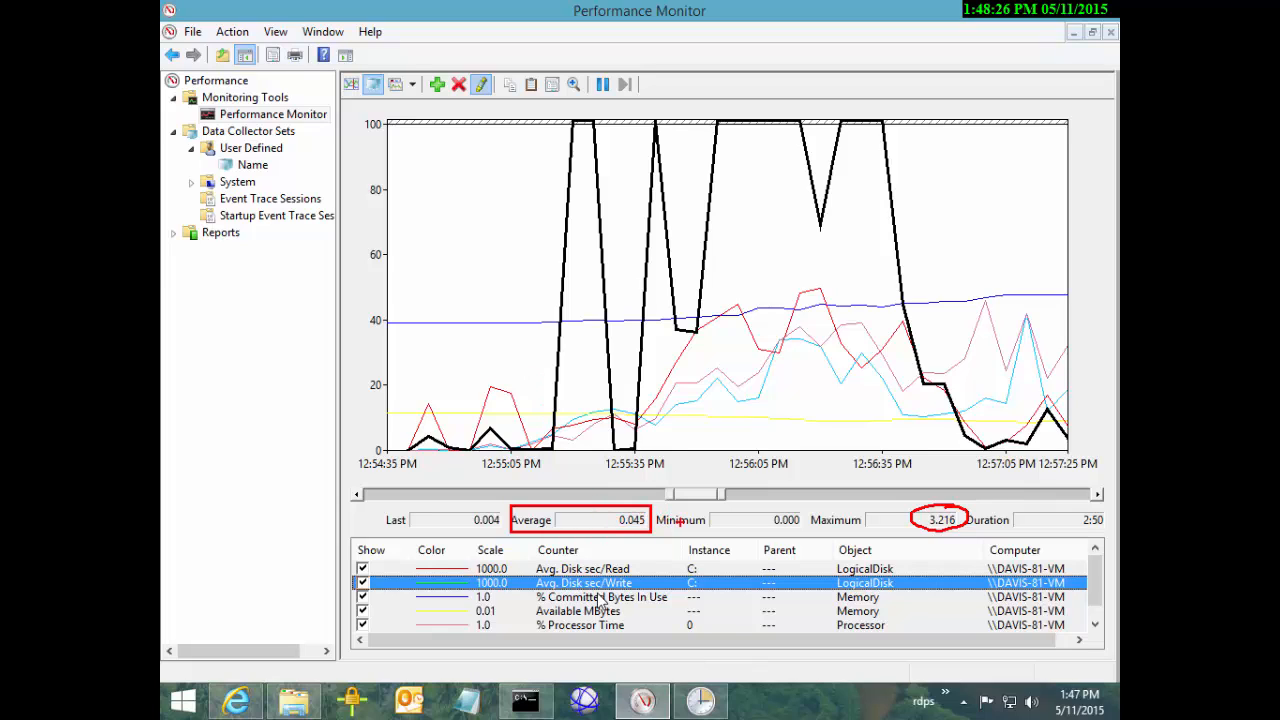
mouse_move(617, 481)
mouse_down()
mouse_move(645, 506)
mouse_move(690, 472)
mouse_move(662, 504)
mouse_move(720, 514)
mouse_move(732, 482)
mouse_up()
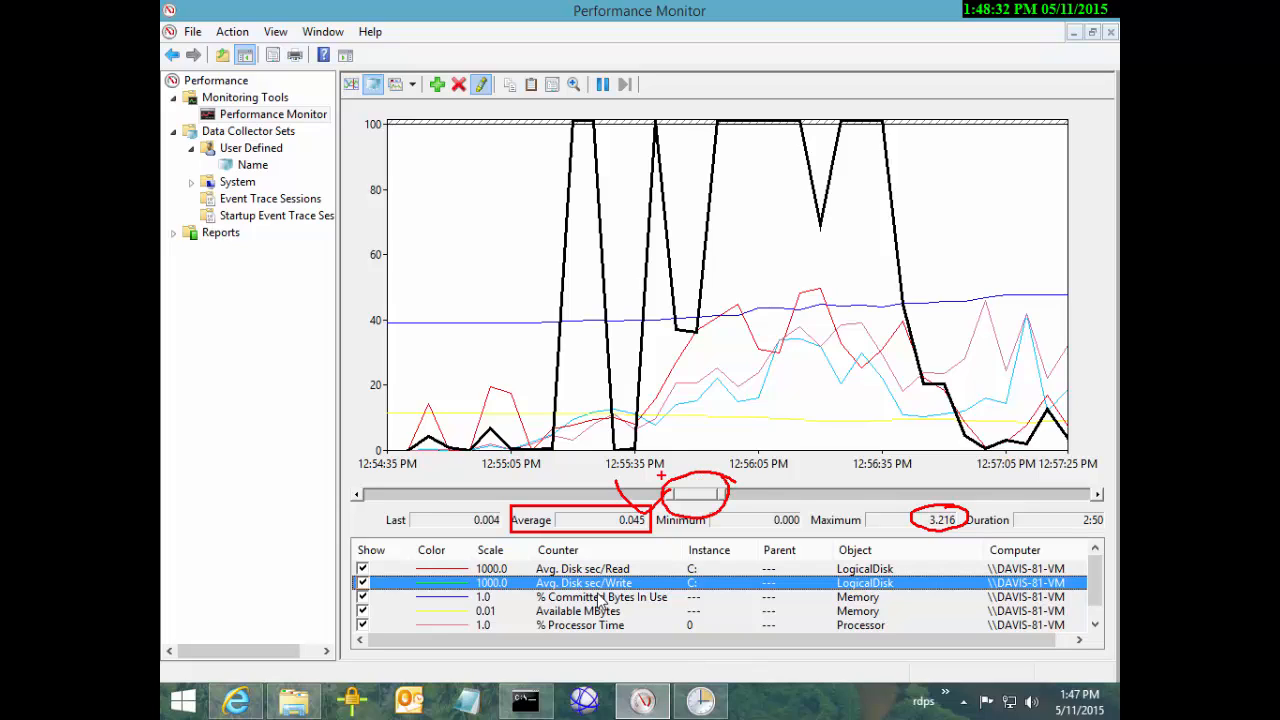
key(Escape)
Zoom the graph back out to the full 46:34 log range
double_click(690, 492)
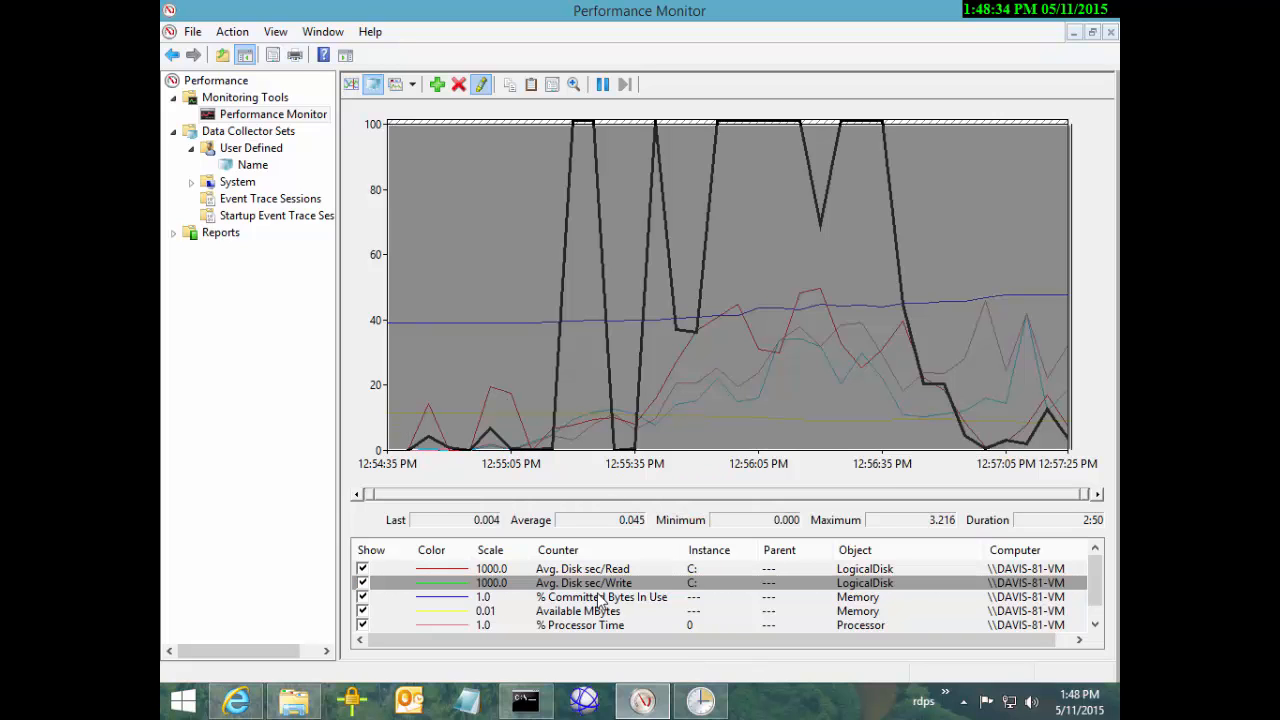
right_click(690, 491)
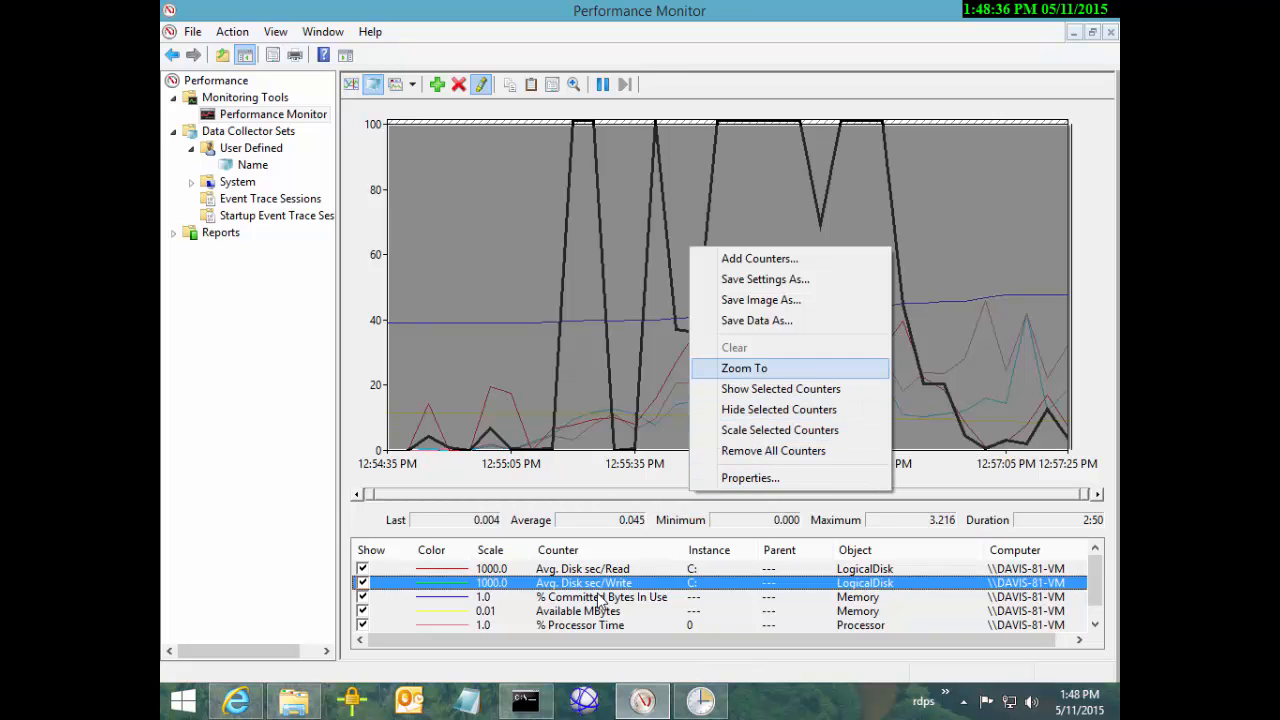
key(Return)
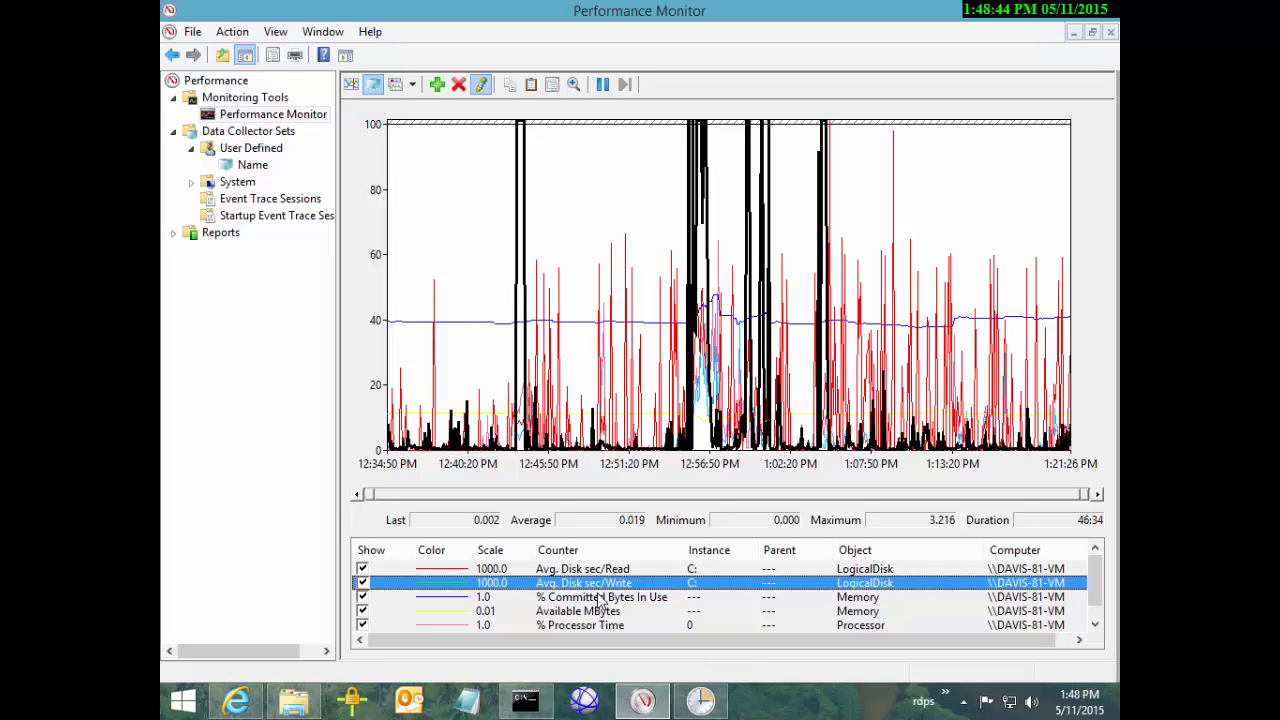
Highlight % Committed Bytes In Use, then % Processor Time, then Available MBytes
click(600, 597)
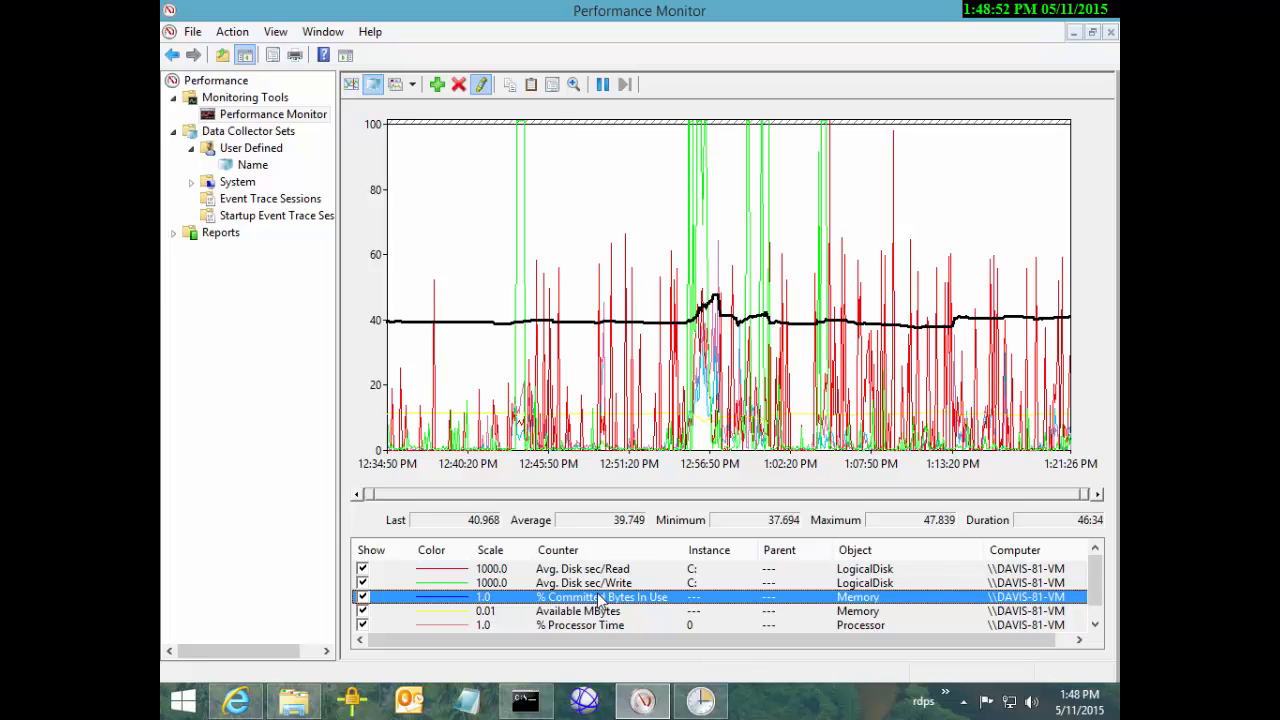
key(Down)
key(Down)
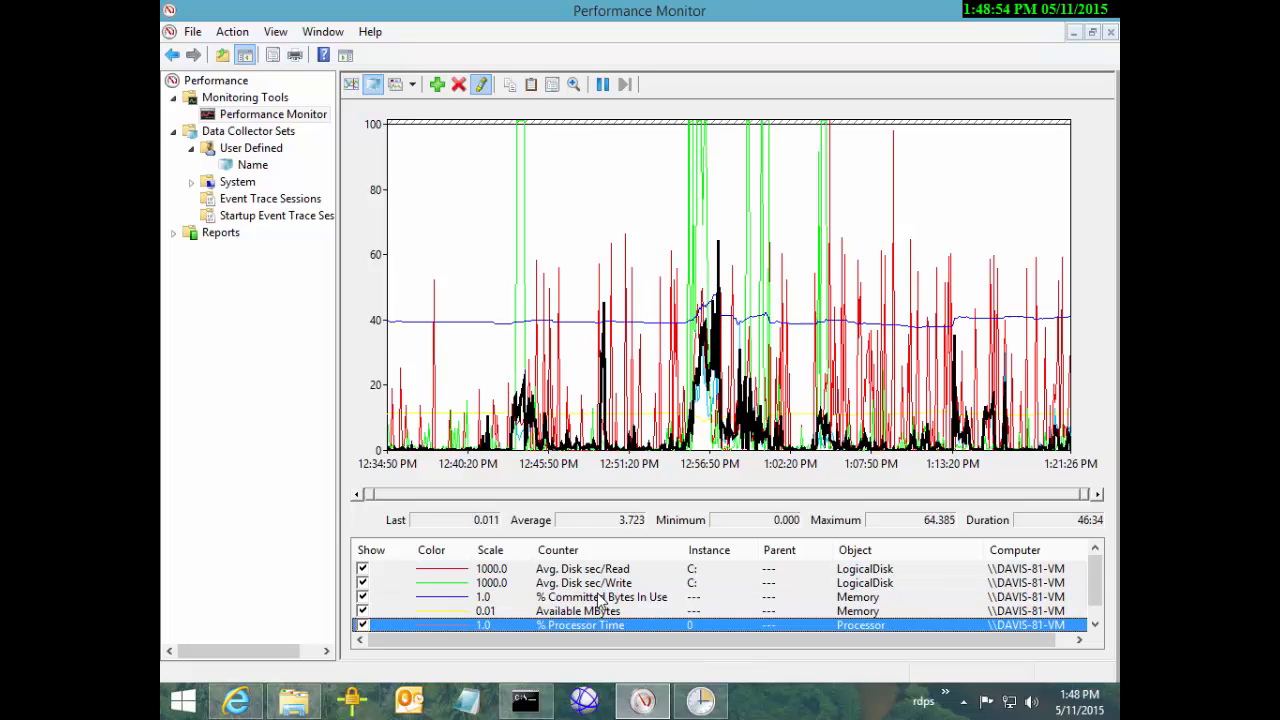
key(Up)
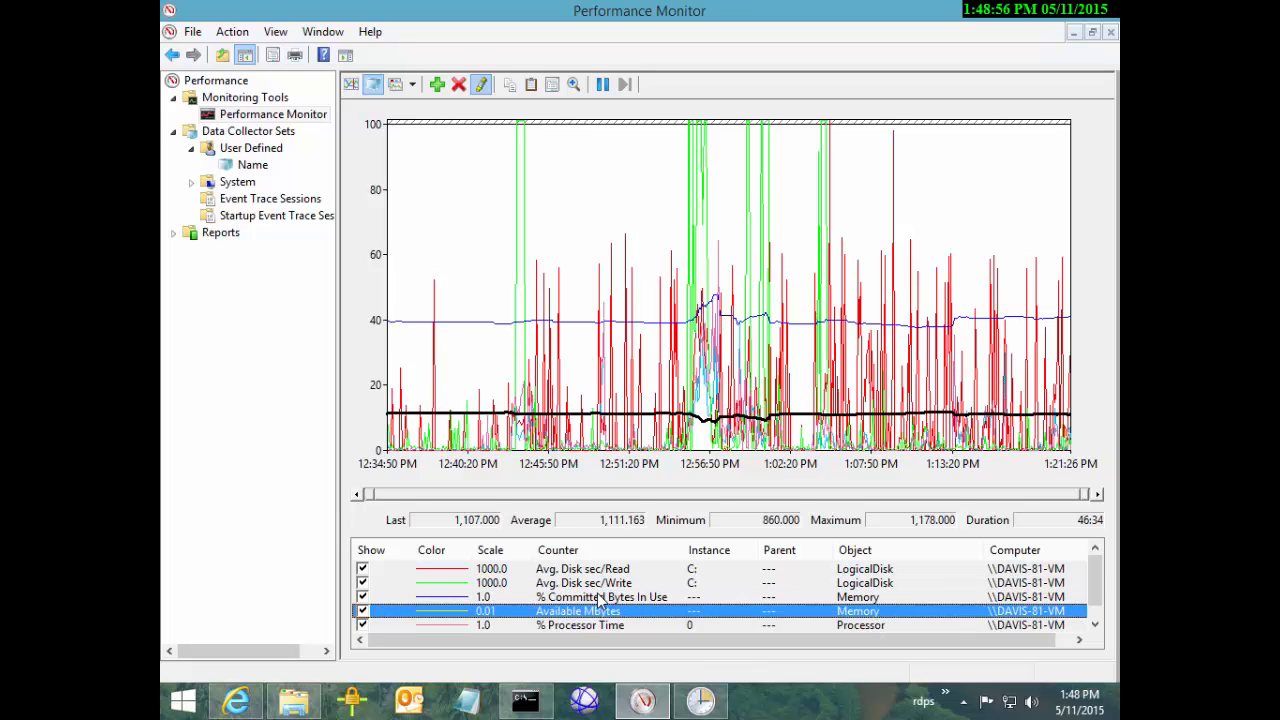
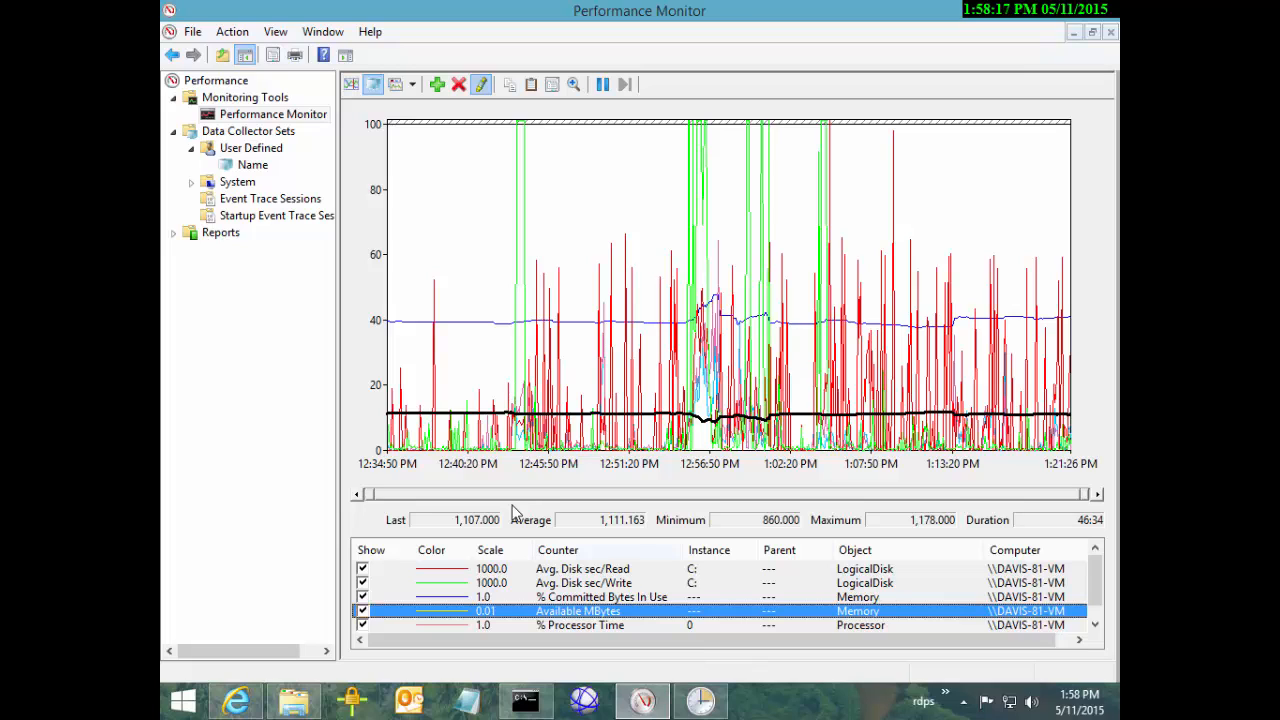
Highlight the Avg. Disk sec/Read, Avg. Disk sec/Write and % Committed Bytes In Use lines in turn
key(Up)
key(Up)
key(Up)
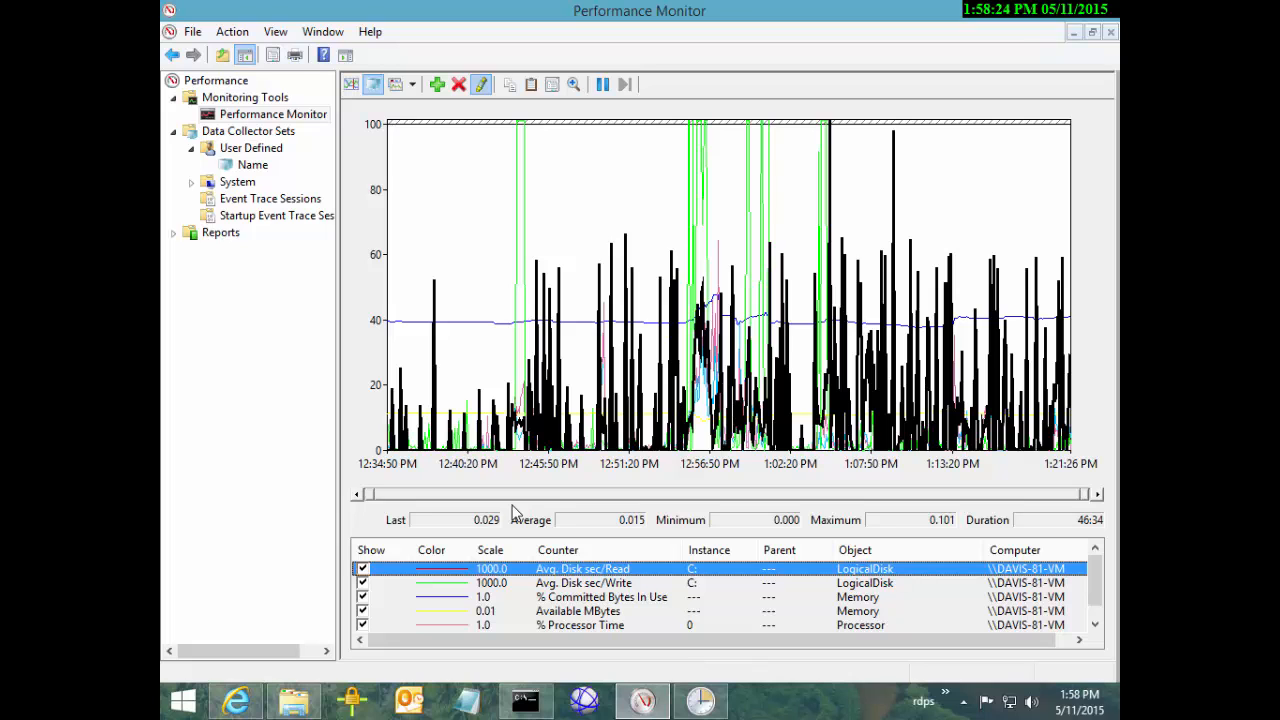
key(Down)
key(Down)
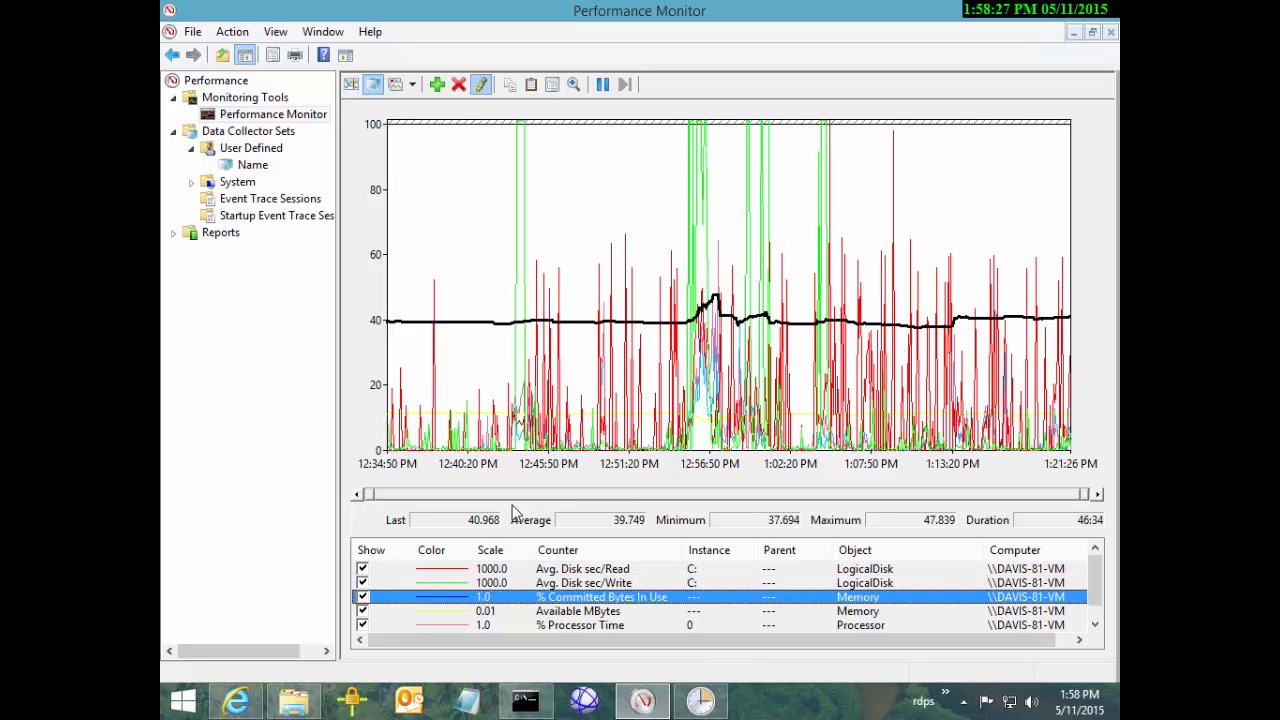
key(Down)
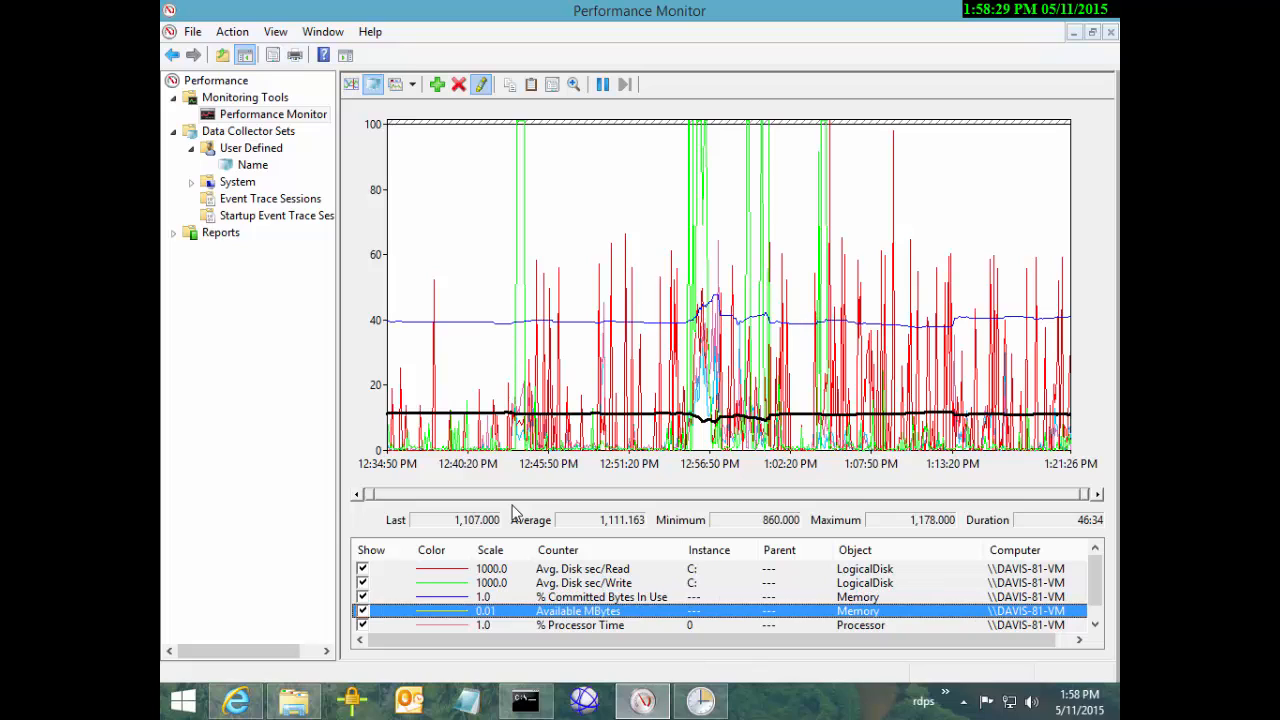
key(Down)
key(Down)
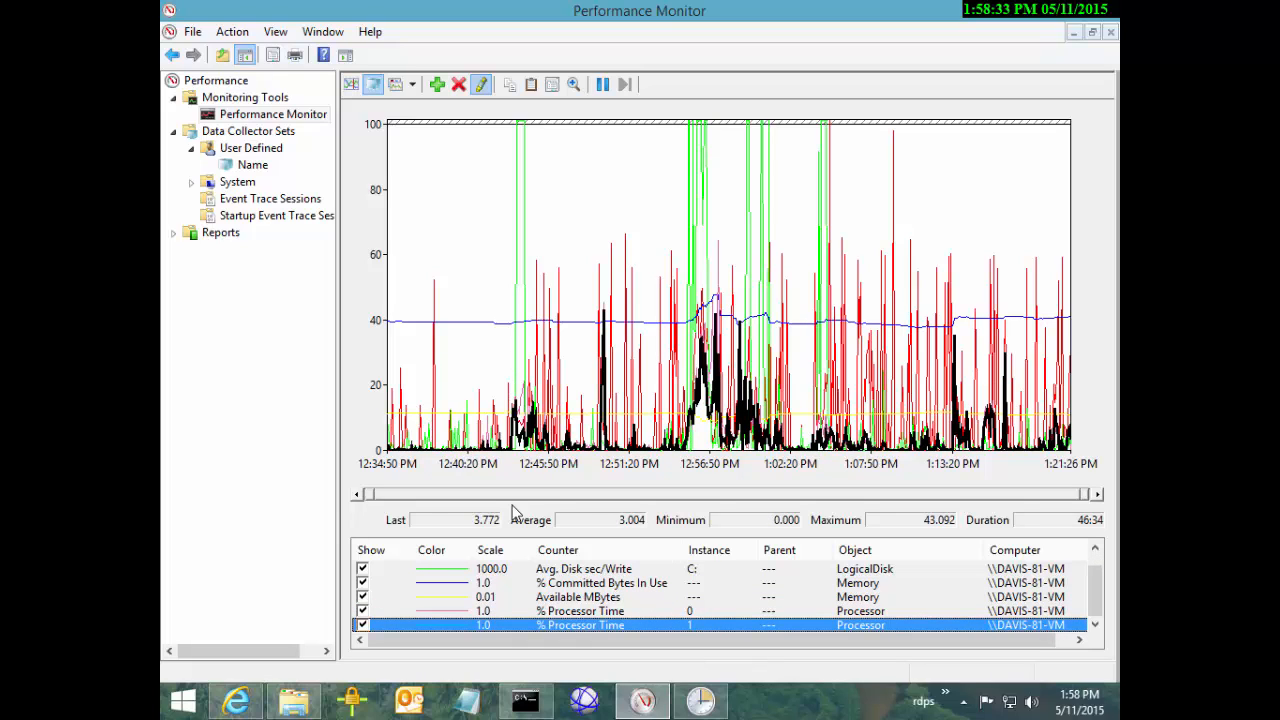
Compare the two % Processor Time lines and Available MBytes, ending on % Committed Bytes In Use
key(Up)
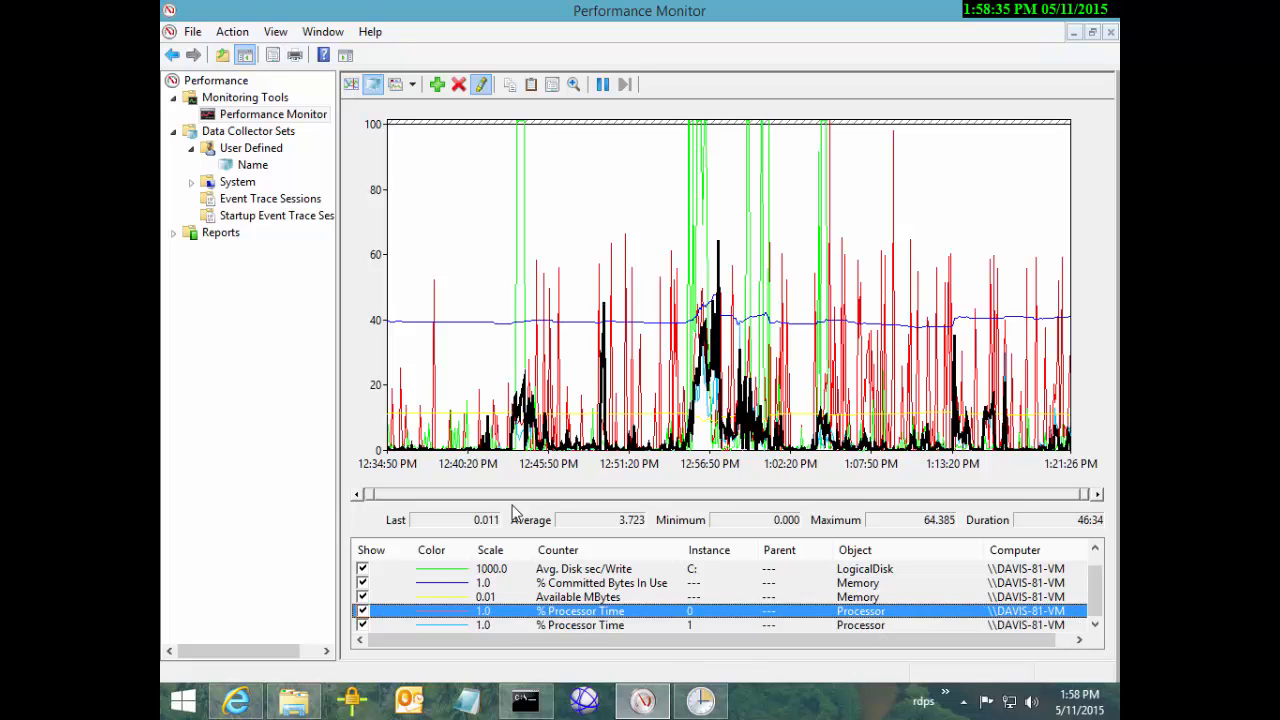
key(Down)
key(Up)
key(Down)
key(Up)
key(Up)
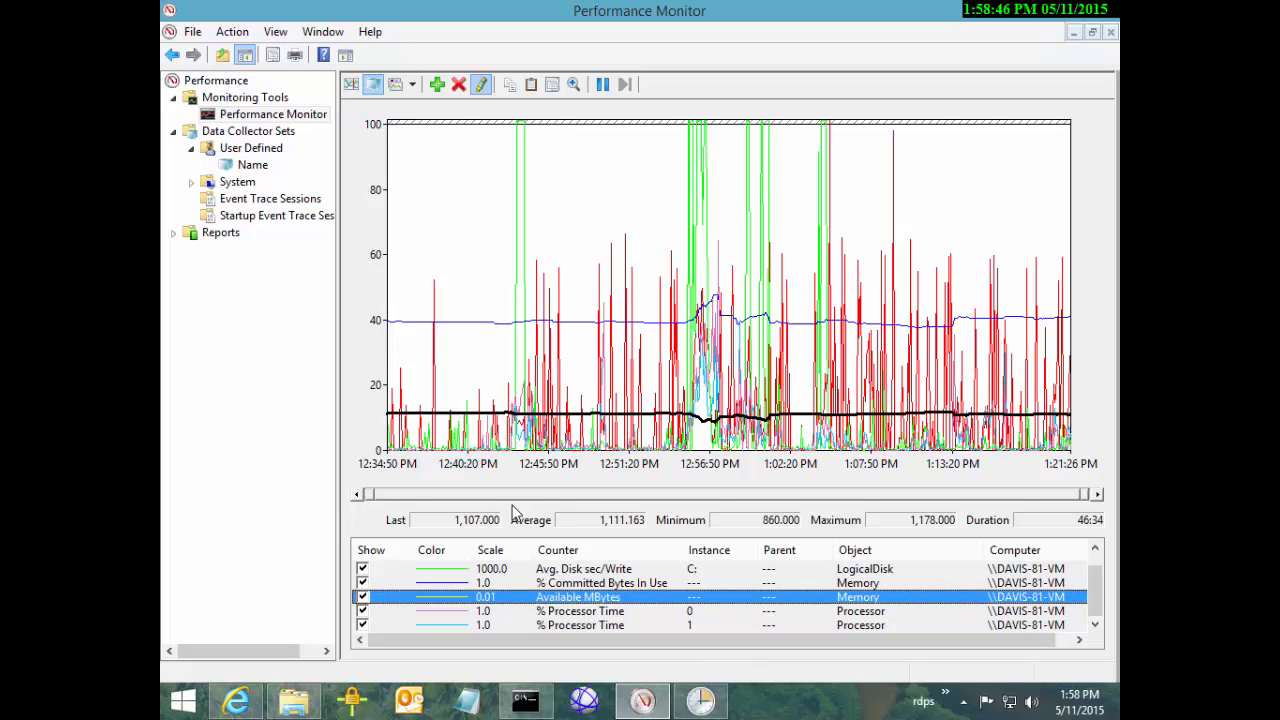
key(Down)
key(Down)
key(Up)
key(Down)
key(Up)
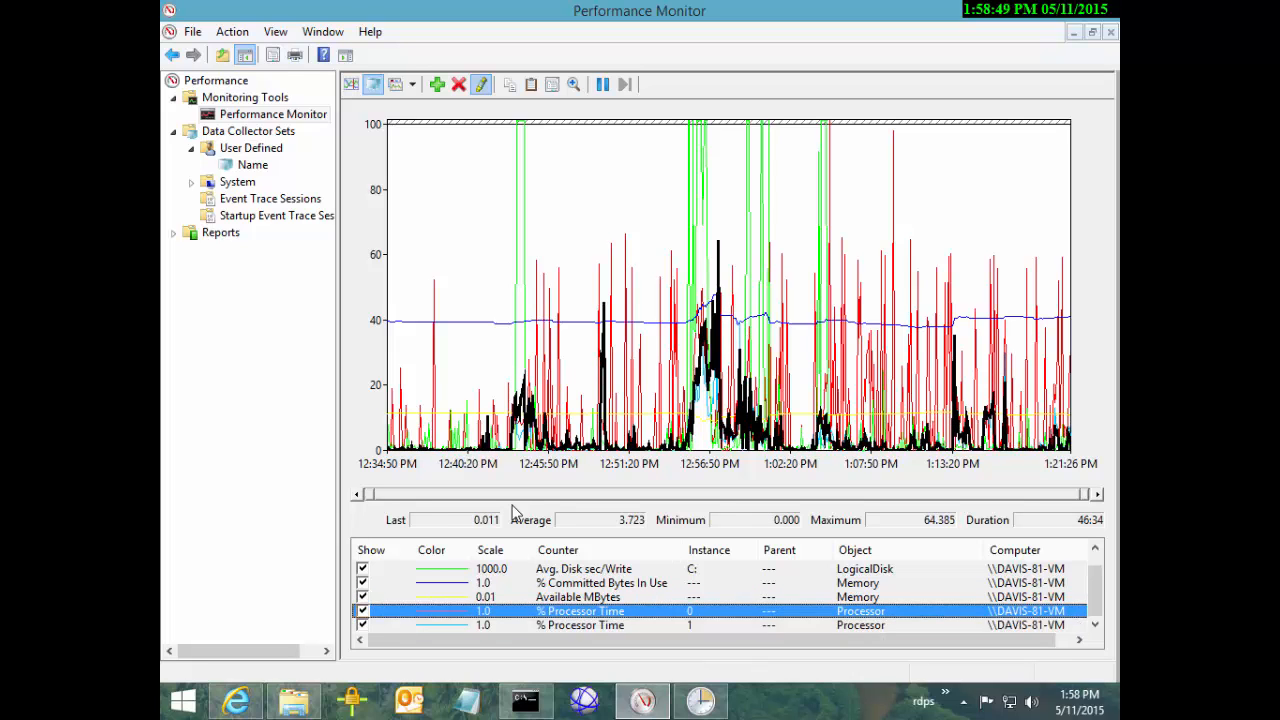
key(Up)
key(Up)
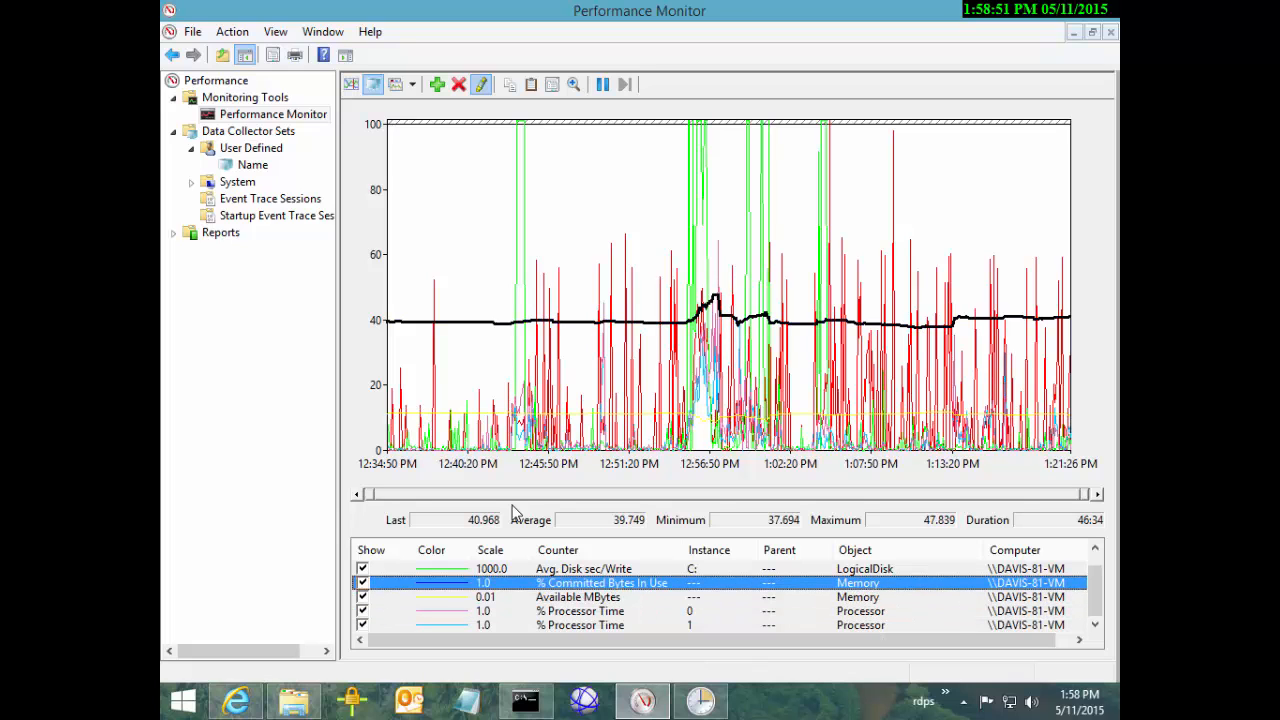
key(Up)
key(Up)
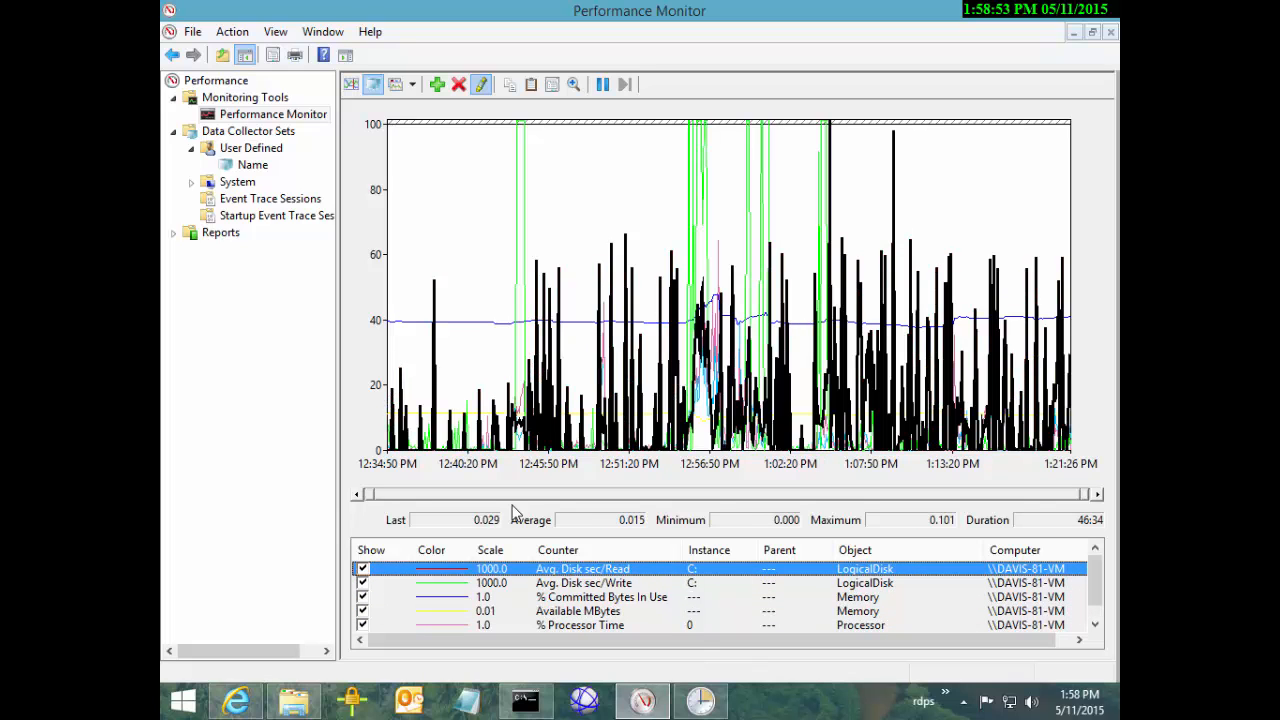
Hide the Avg. Disk sec/Read, Avg. Disk sec/Write, % Committed Bytes In Use and Available MBytes lines
key(space)
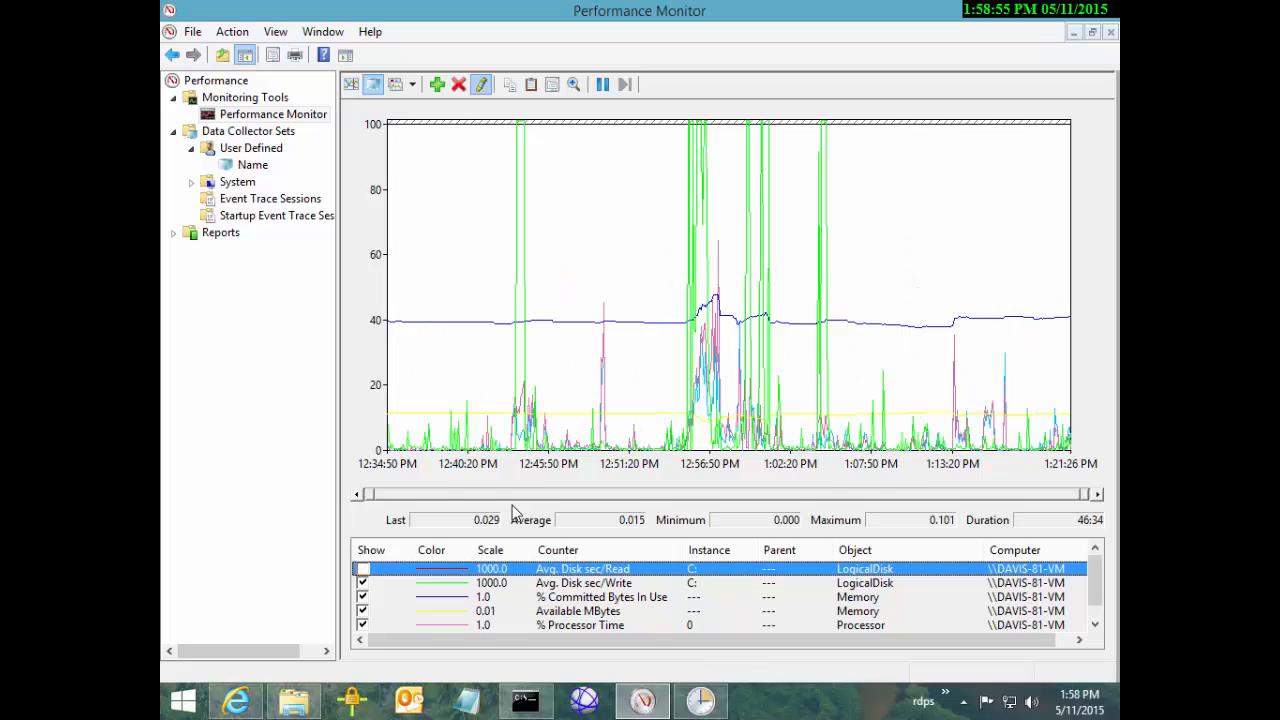
key(Down)
key(space)
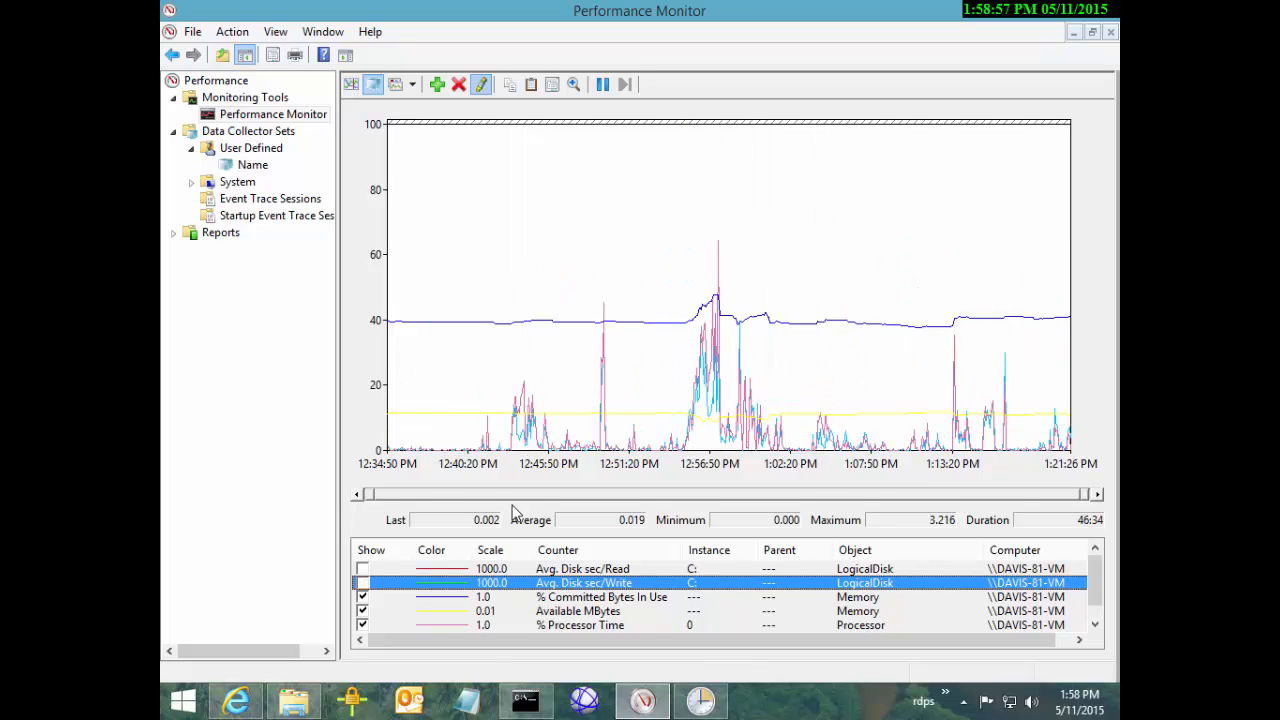
key(Down)
key(space)
key(Down)
key(space)
Delete the four hidden counters, leaving the processor 0 and processor 1 time lines
key(Down)
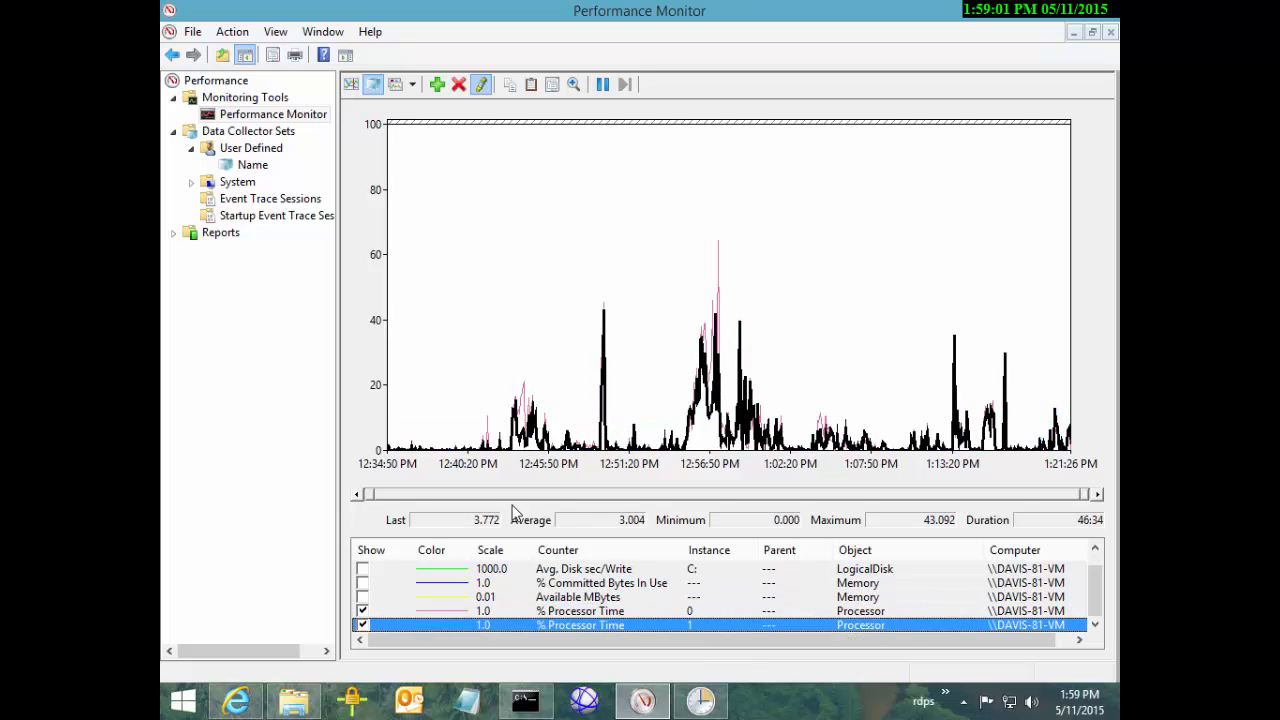
key(Down)
key(Up)
key(Up)
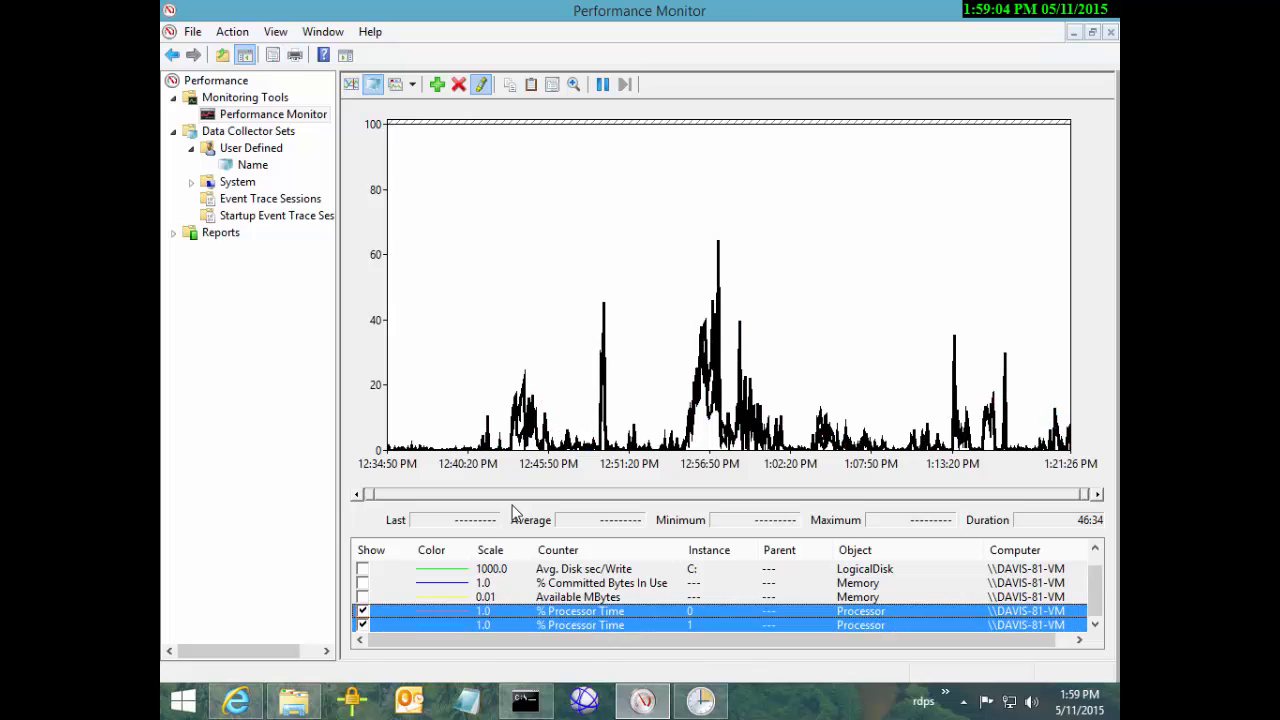
key(shift+Up)
key(shift+Up)
key(shift+Up)
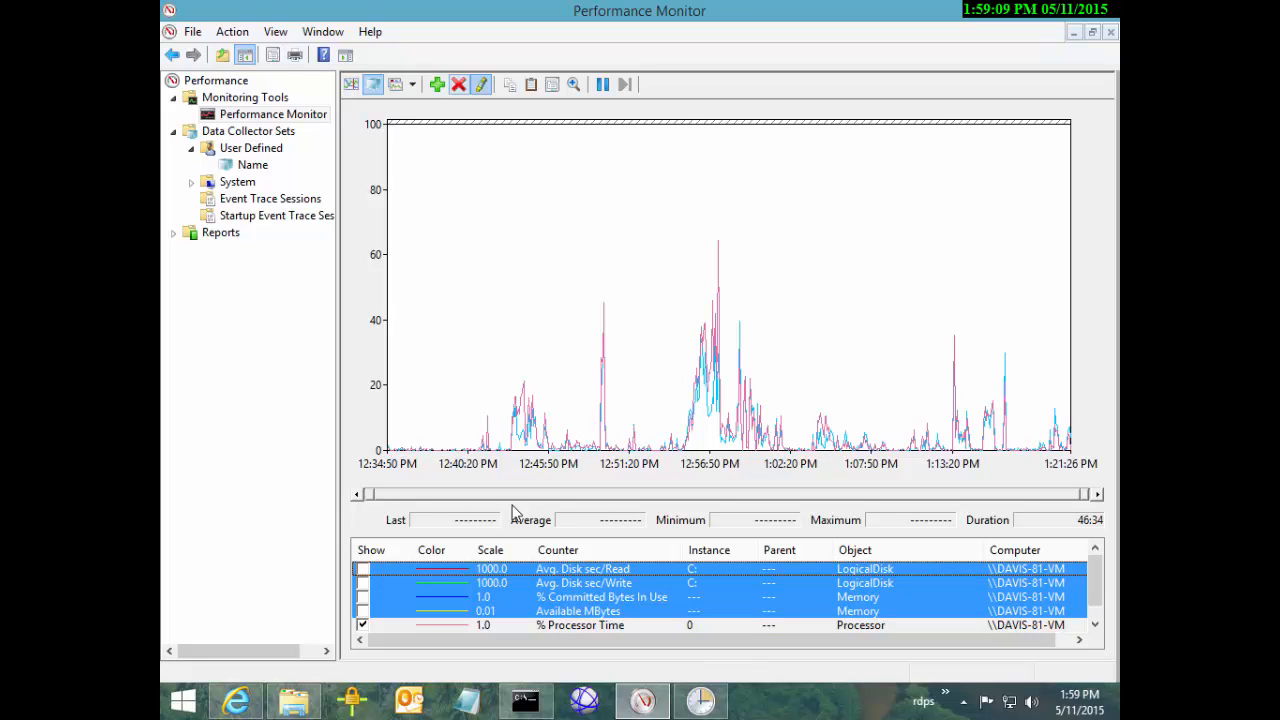
key(Delete)
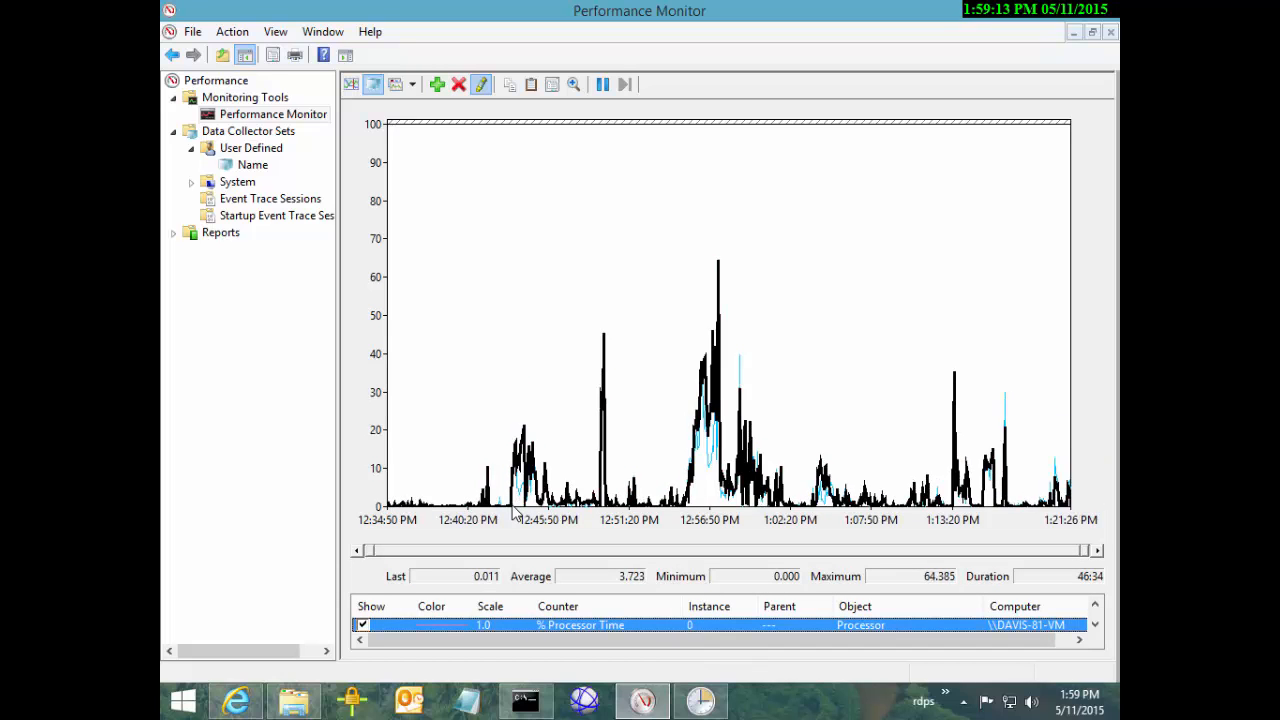
key(Down)
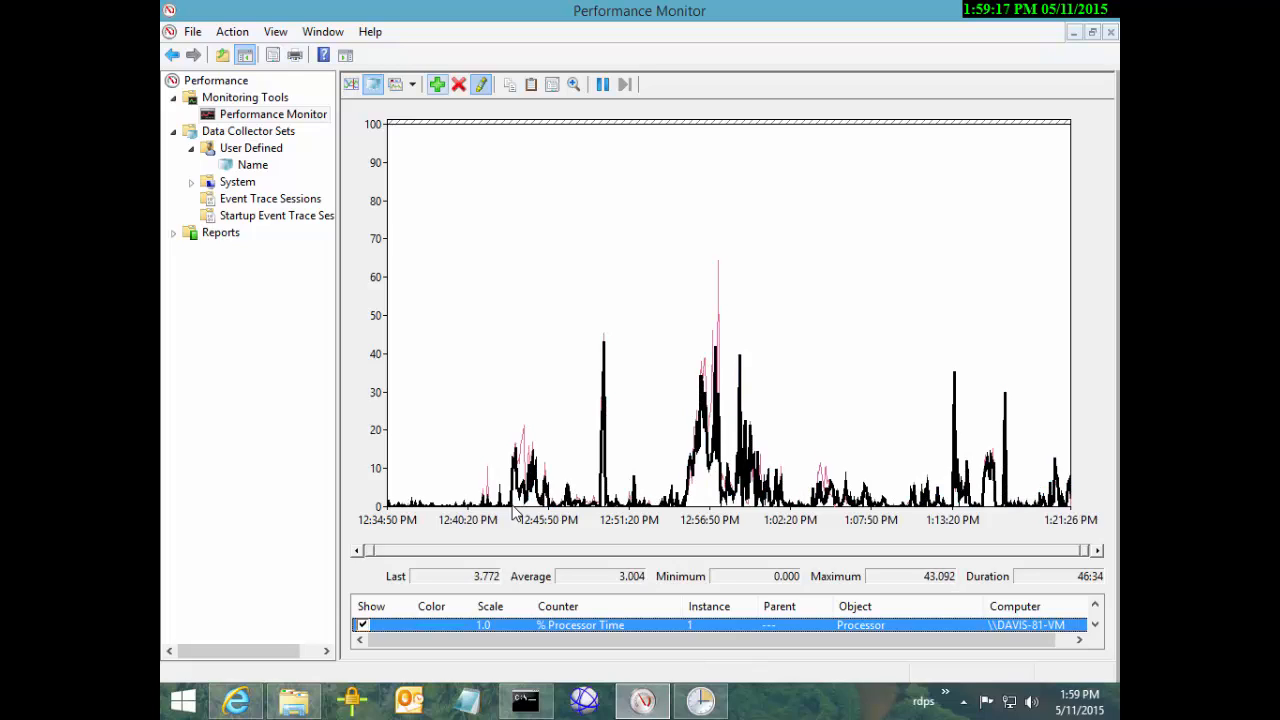
Zoom to a marked time range, then narrow it further to 12:55:25–12:57:55
drag(681, 300, 787, 300)
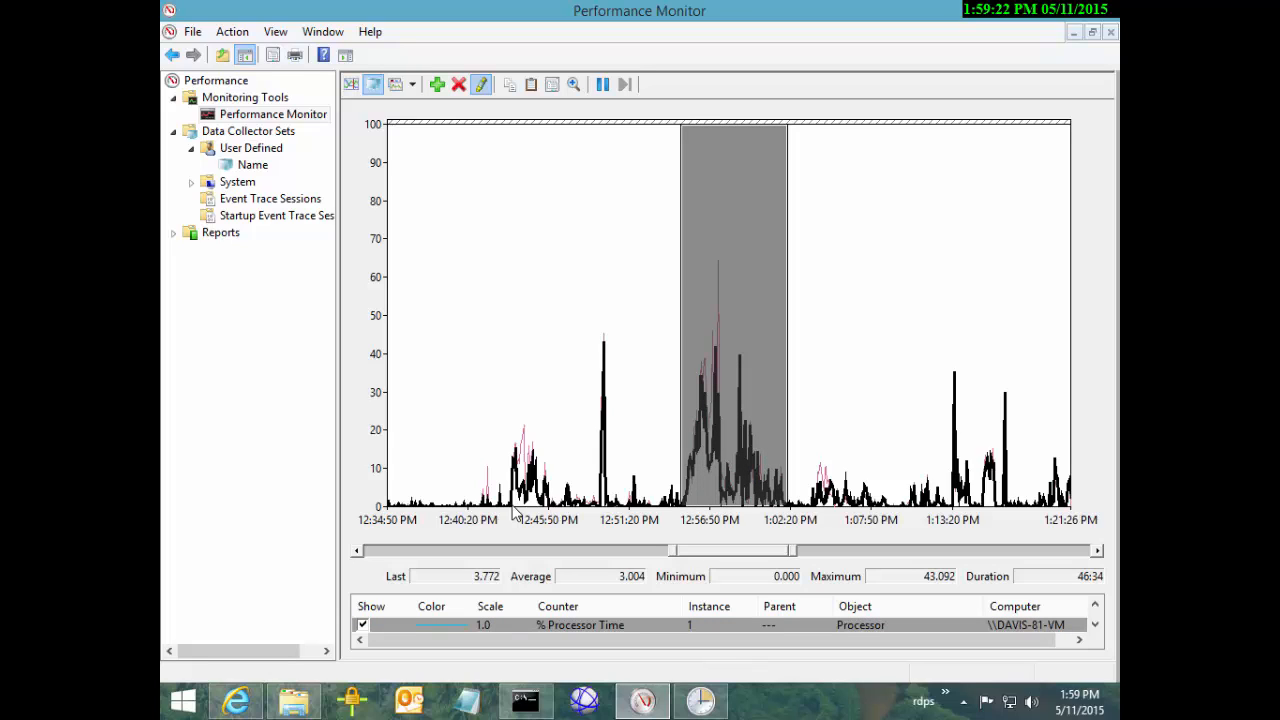
right_click(769, 381)
click(826, 503)
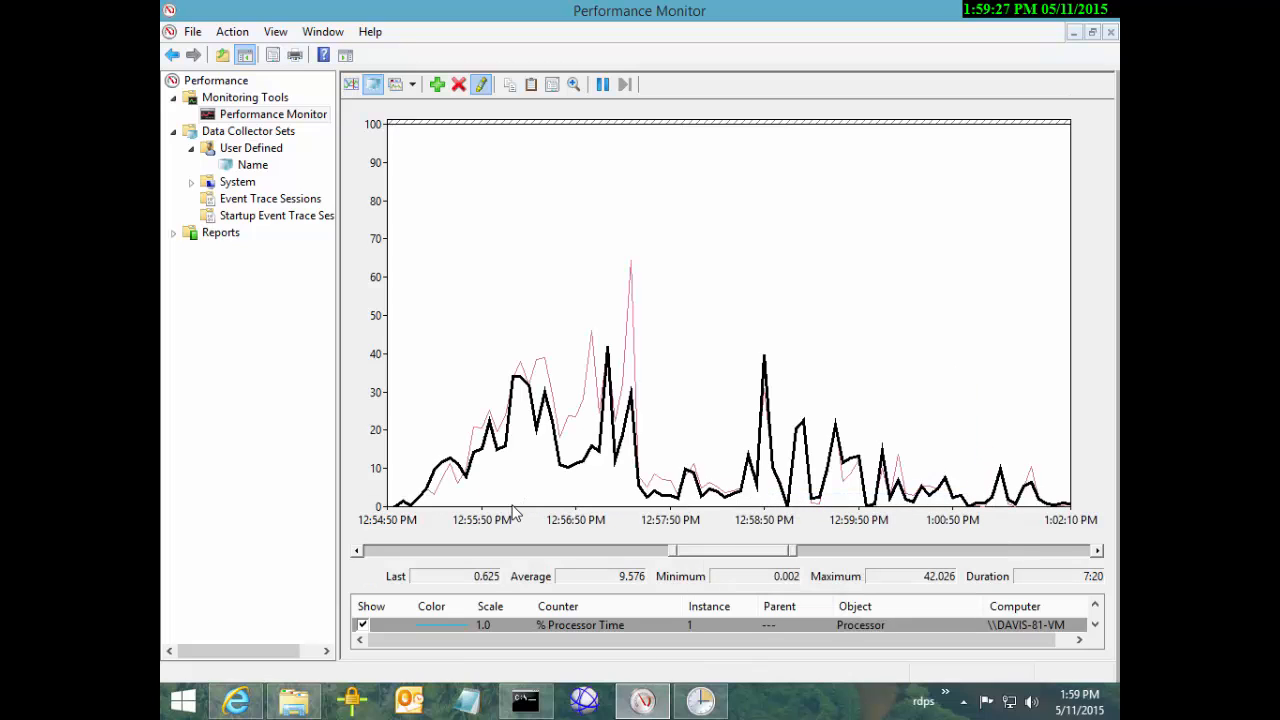
drag(674, 380, 442, 380)
right_click(477, 371)
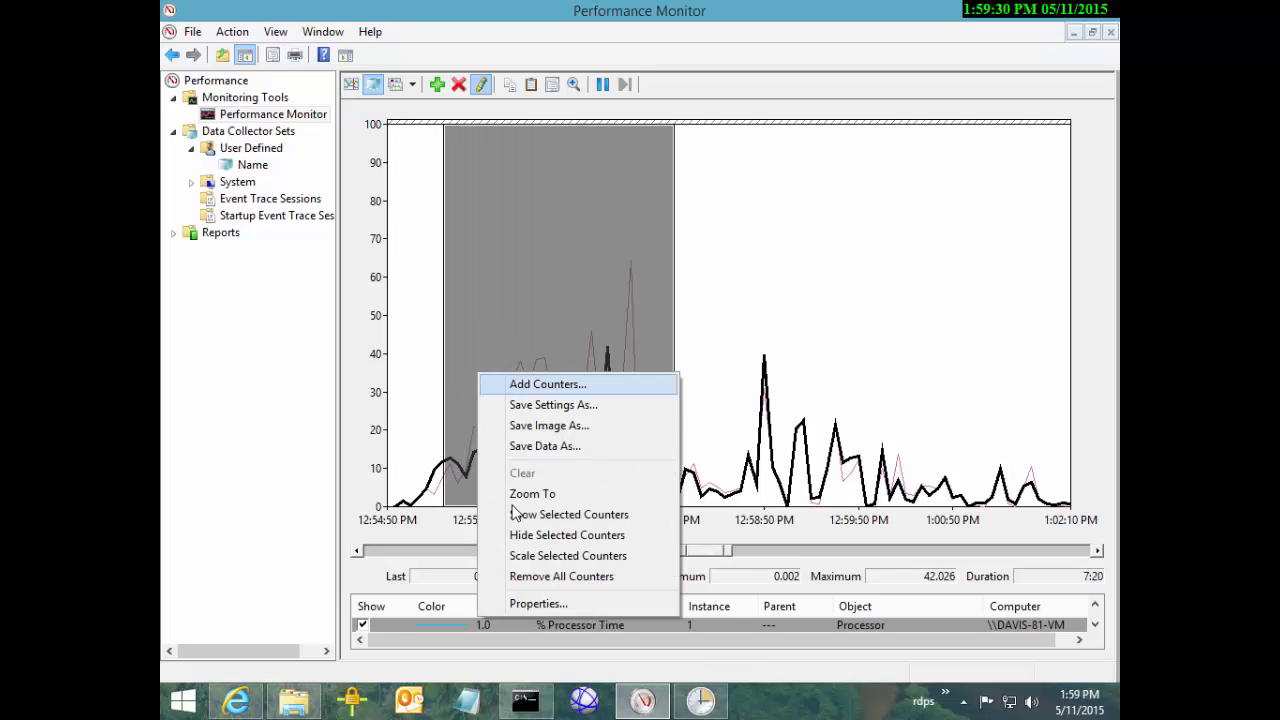
click(520, 494)
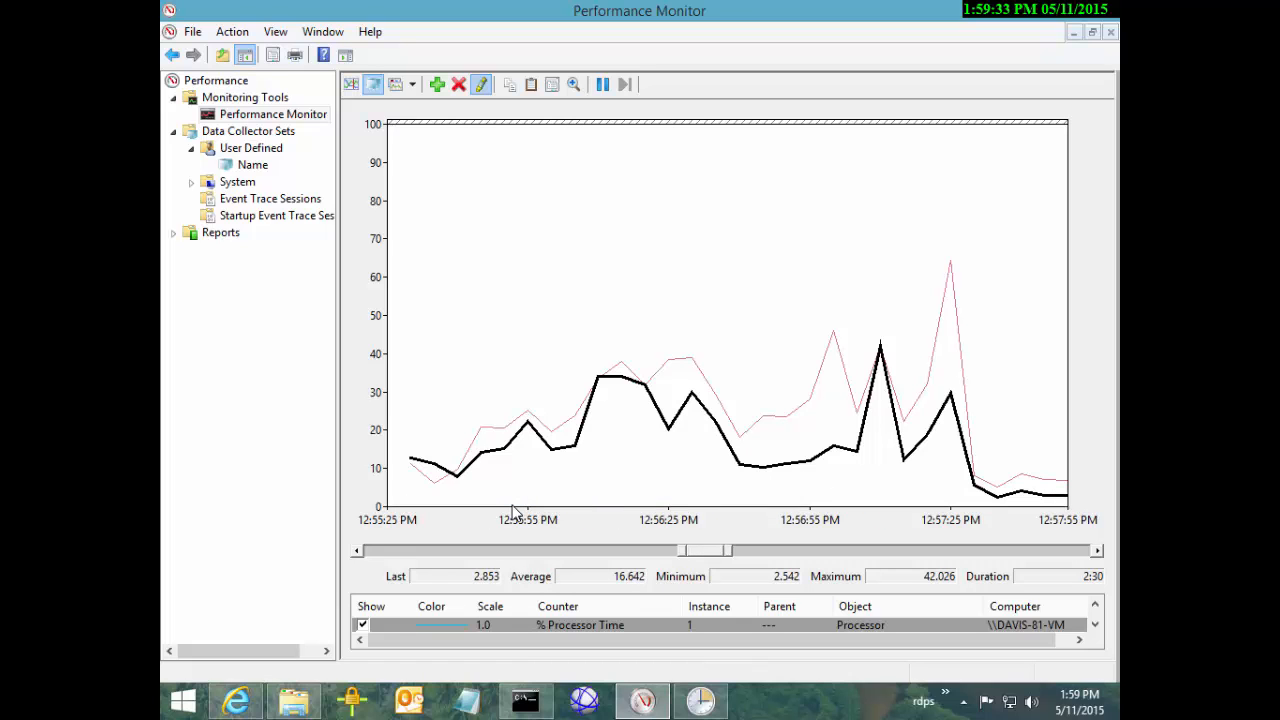
In Add Counters, choose the Process object's % Processor Time counter
click(437, 84)
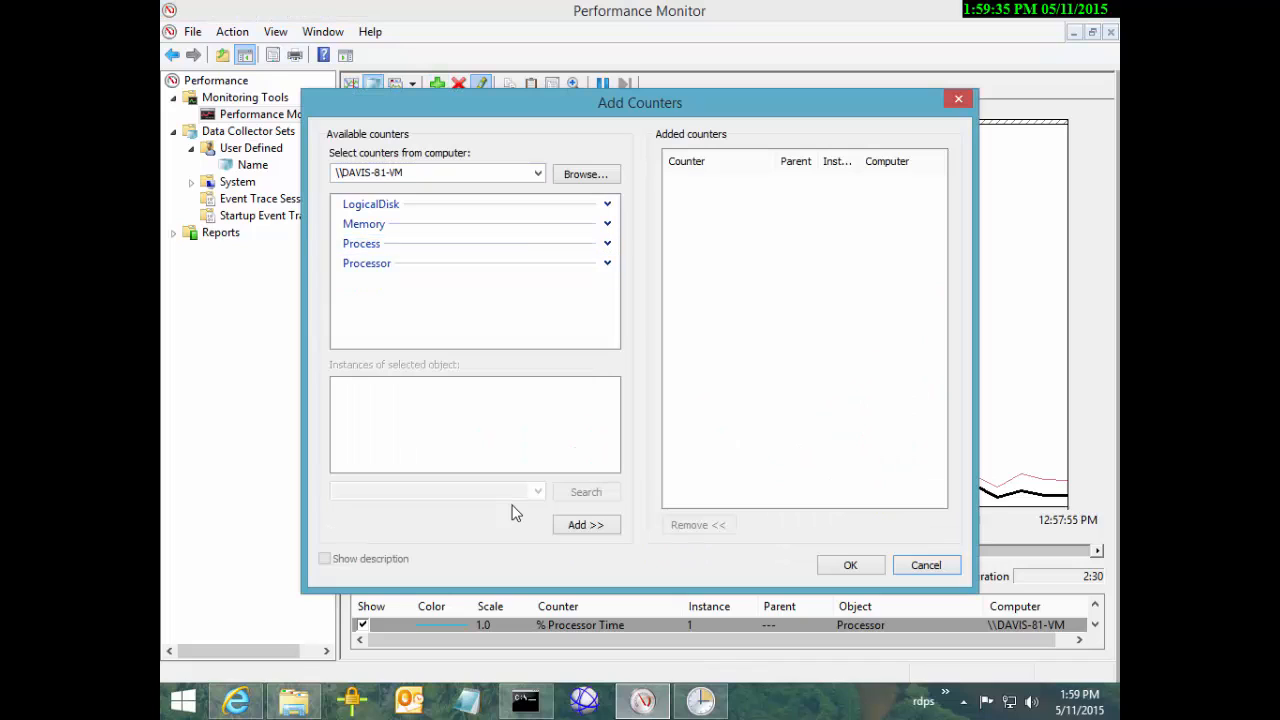
click(367, 263)
click(361, 244)
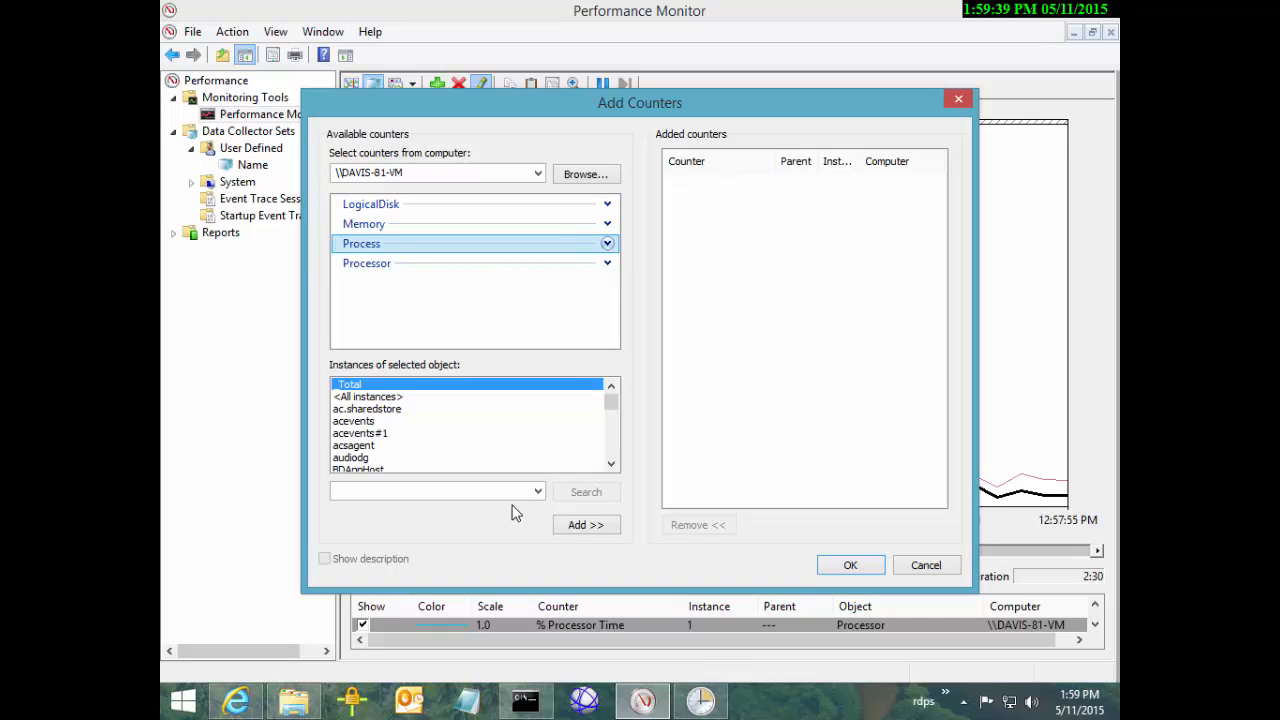
click(607, 243)
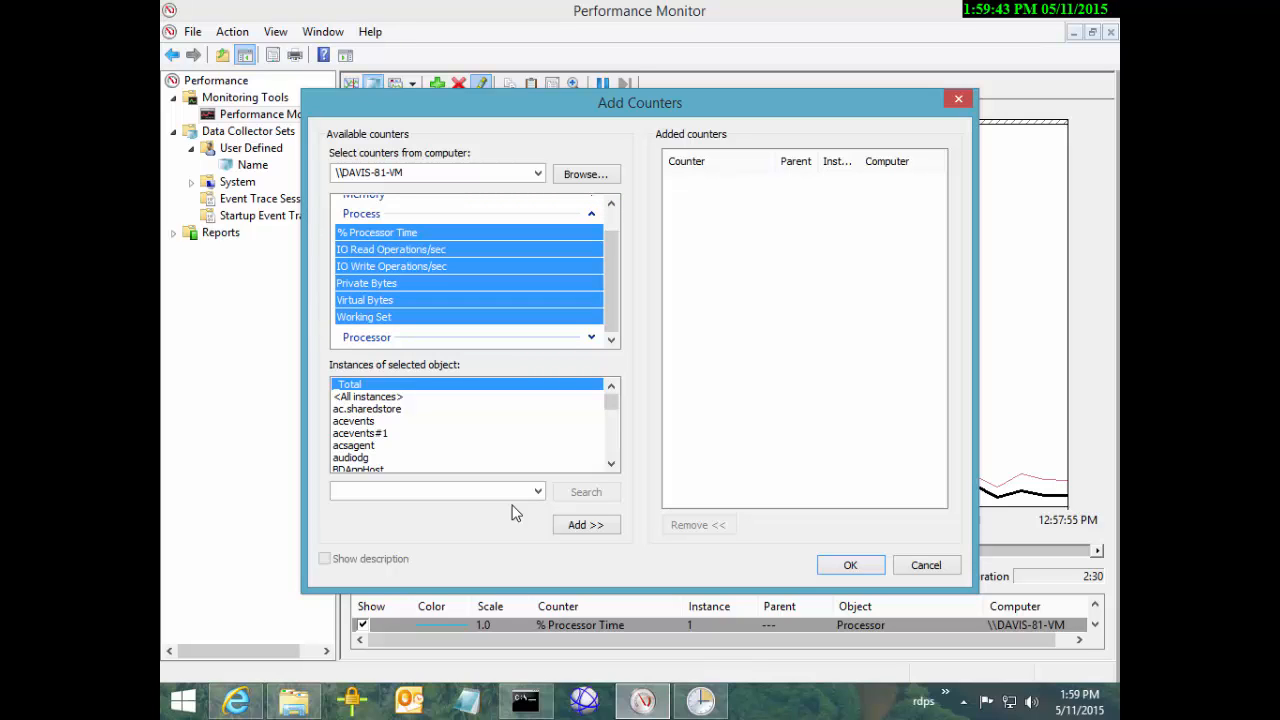
click(377, 232)
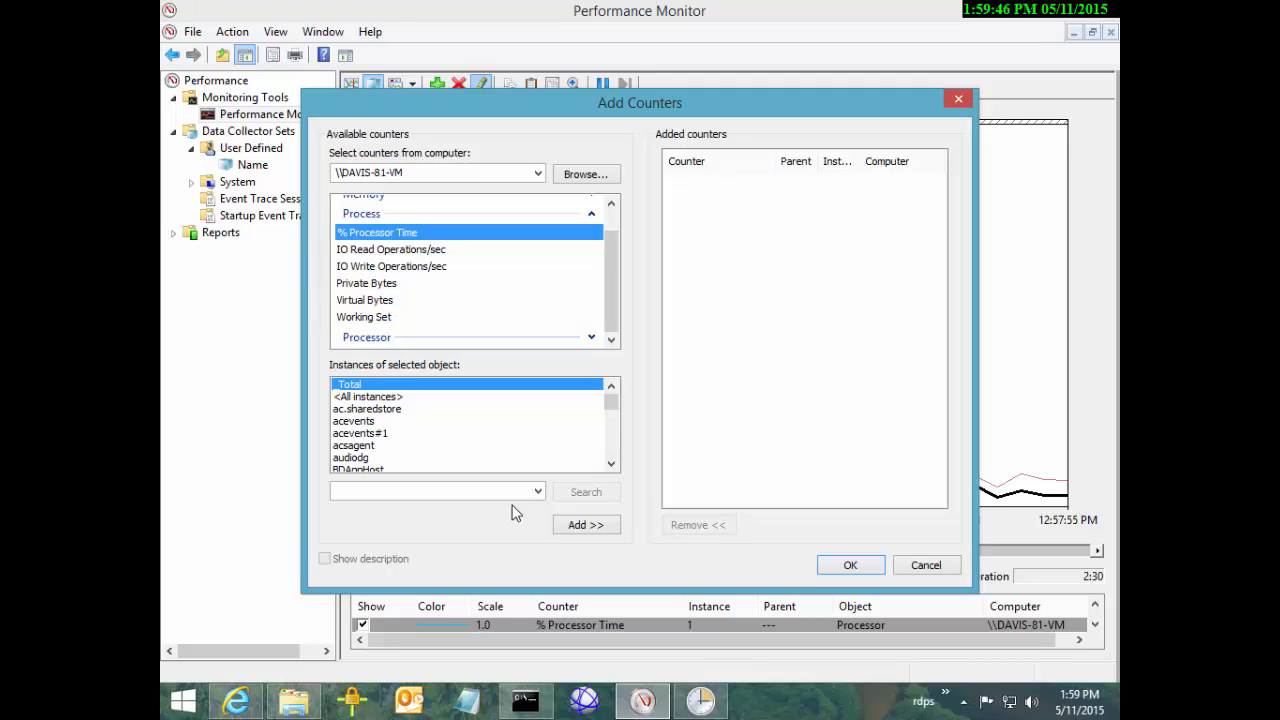
Select <All instances> of Process % Processor Time, add them and confirm
click(368, 396)
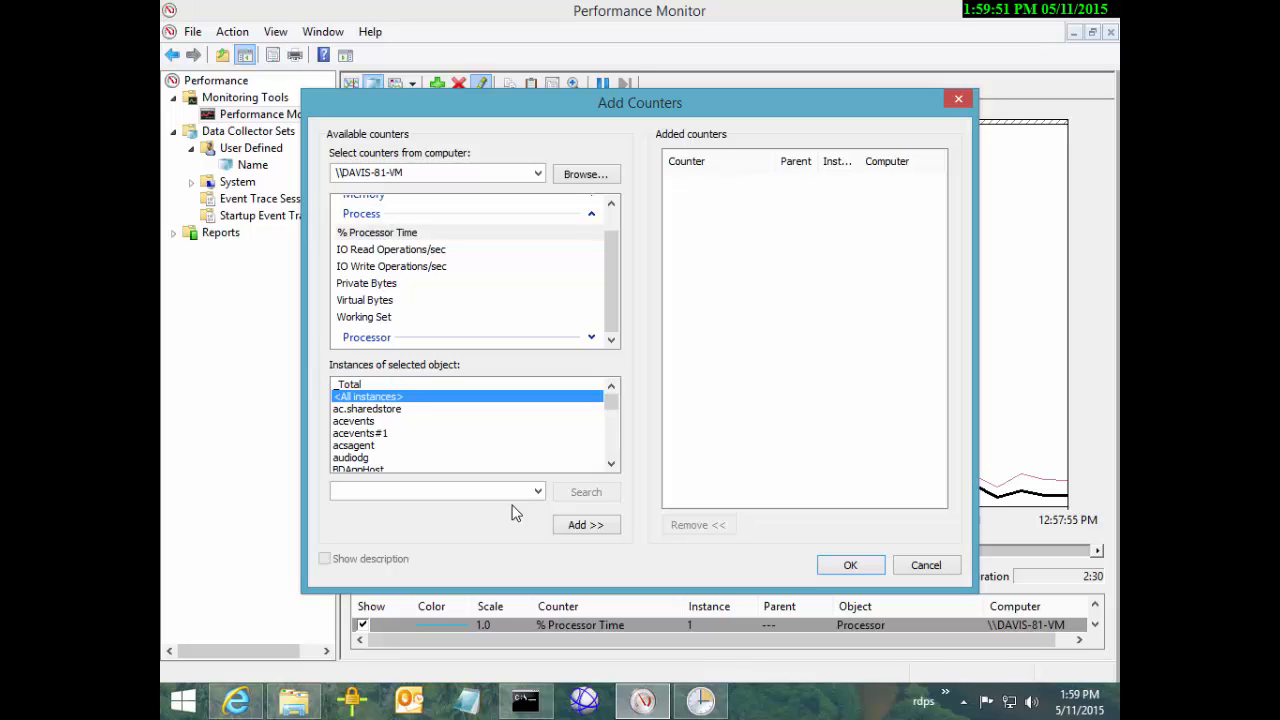
click(367, 409)
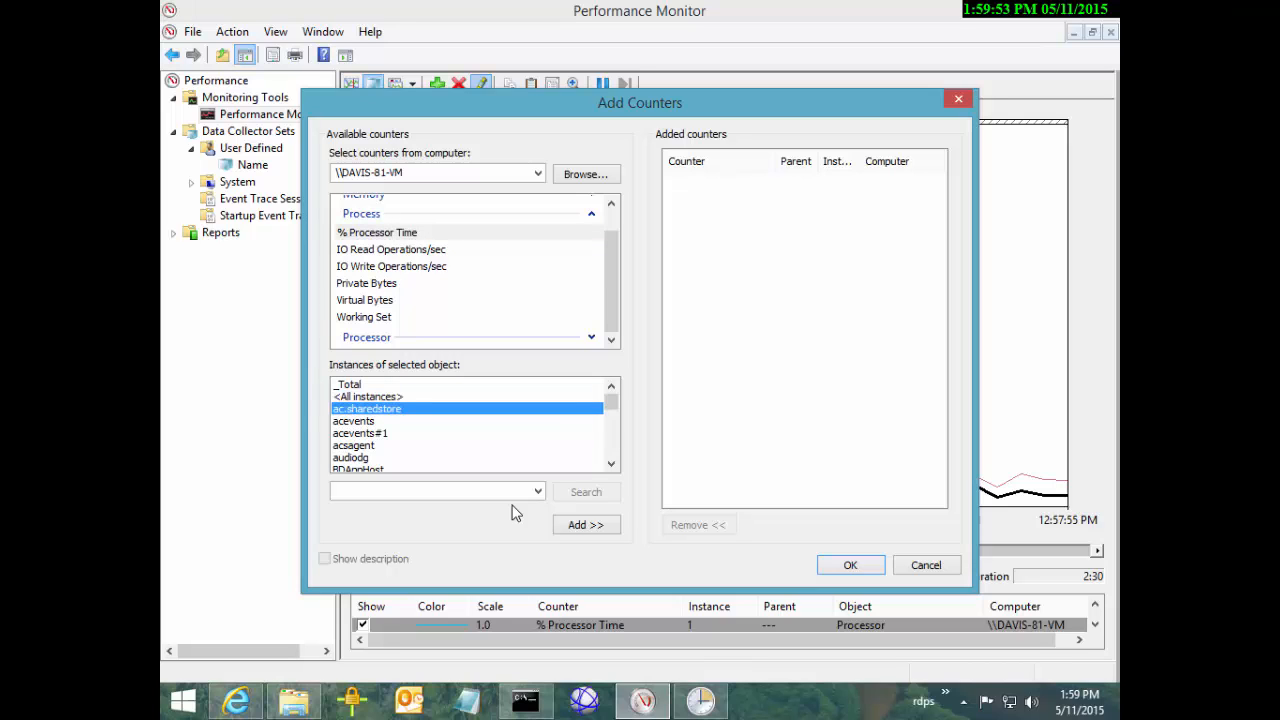
drag(611, 402, 611, 448)
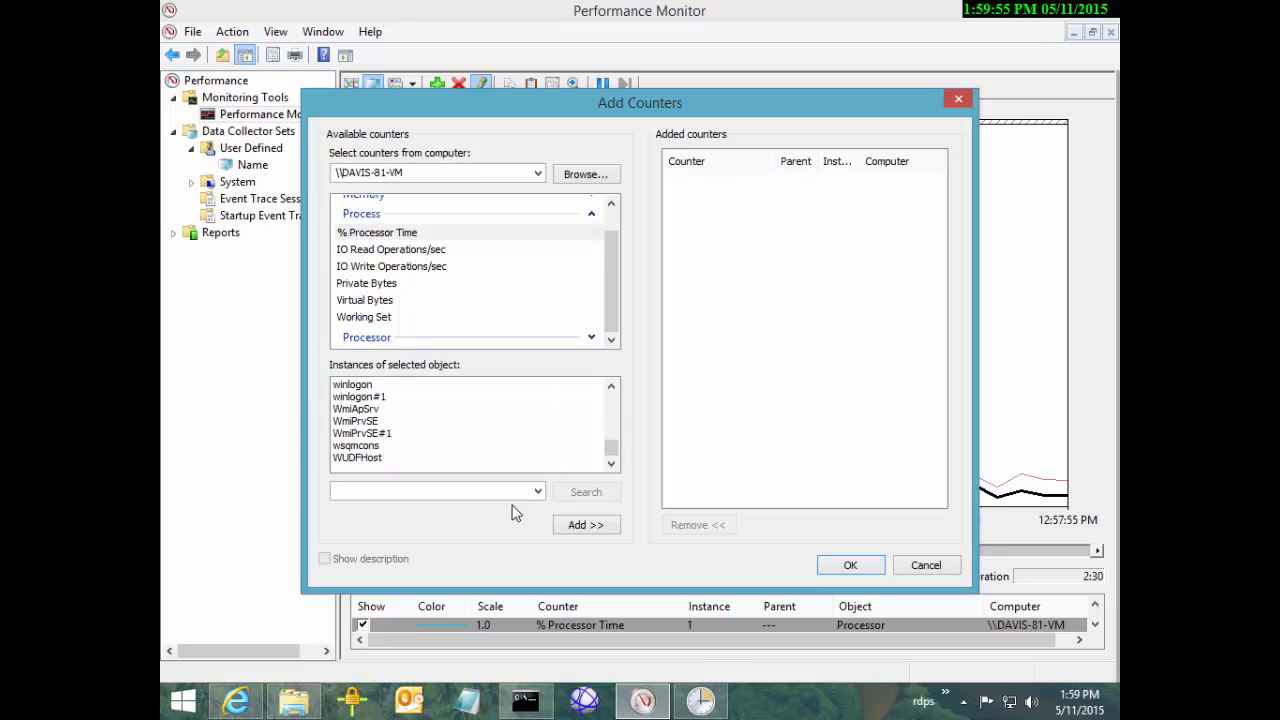
key(shift+End)
drag(611, 448, 611, 402)
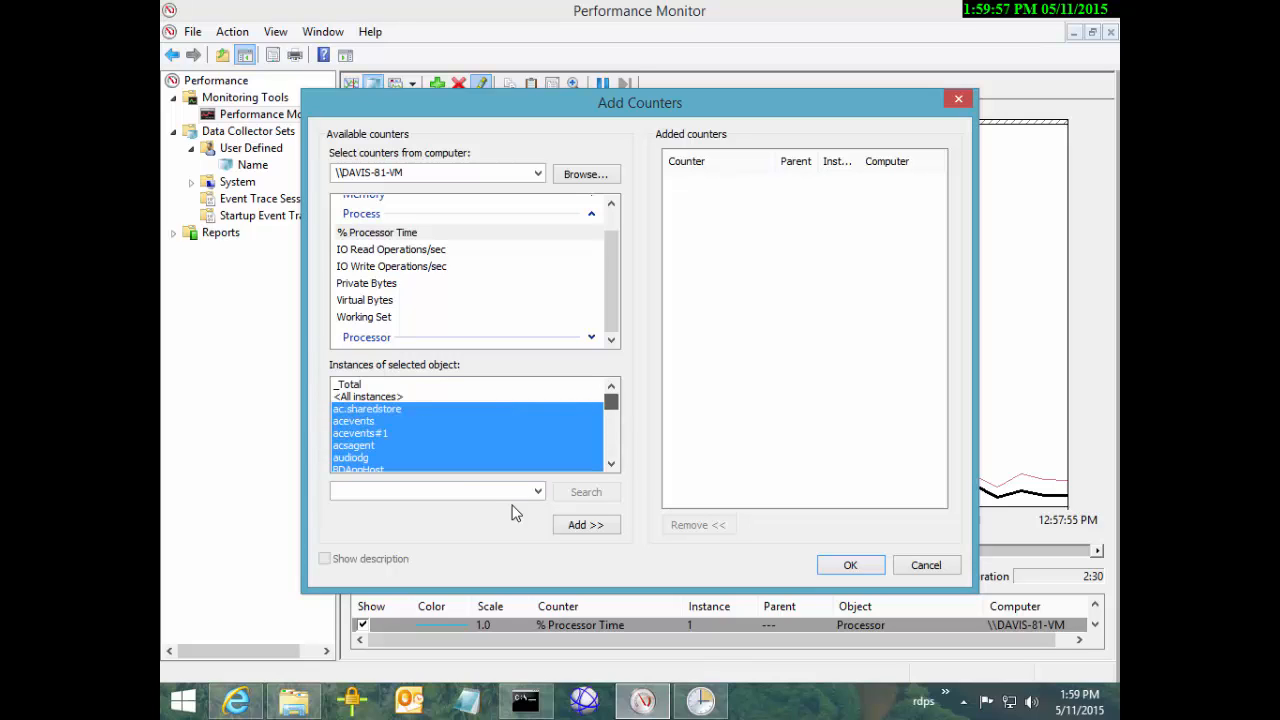
click(368, 397)
click(586, 524)
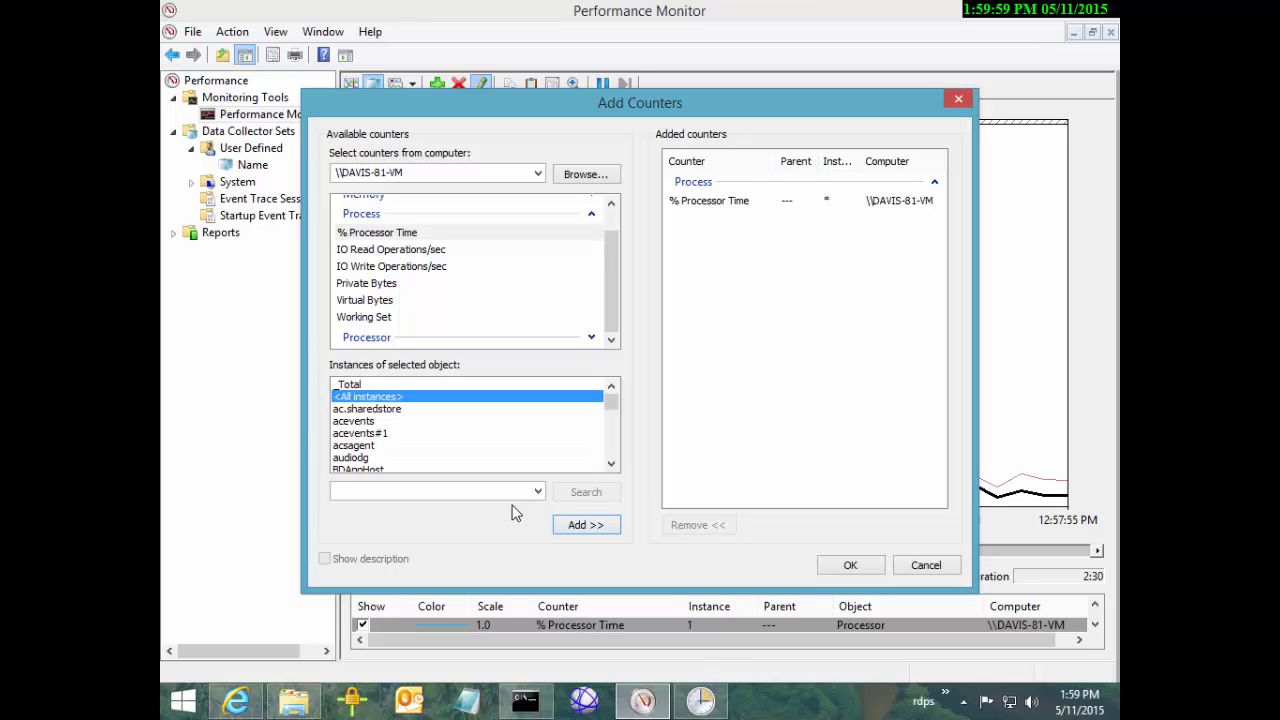
click(850, 565)
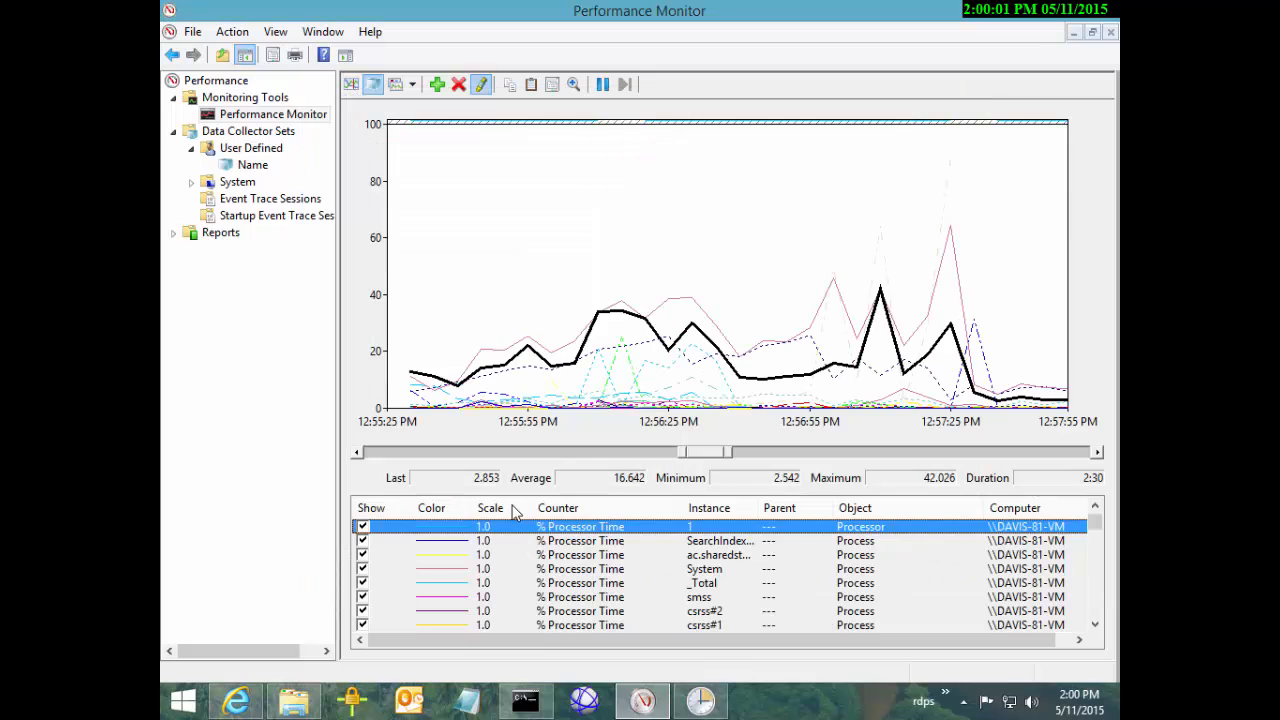
Delete the _Total process counter from the legend
click(704, 583)
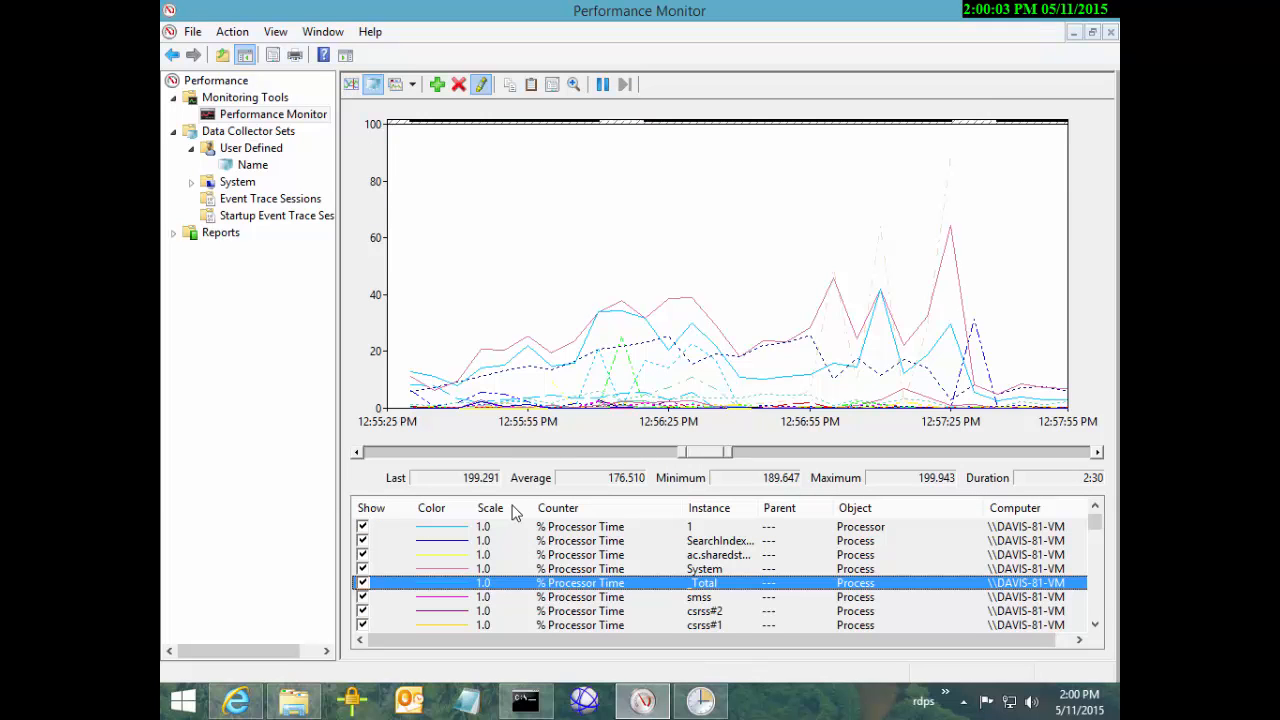
key(Delete)
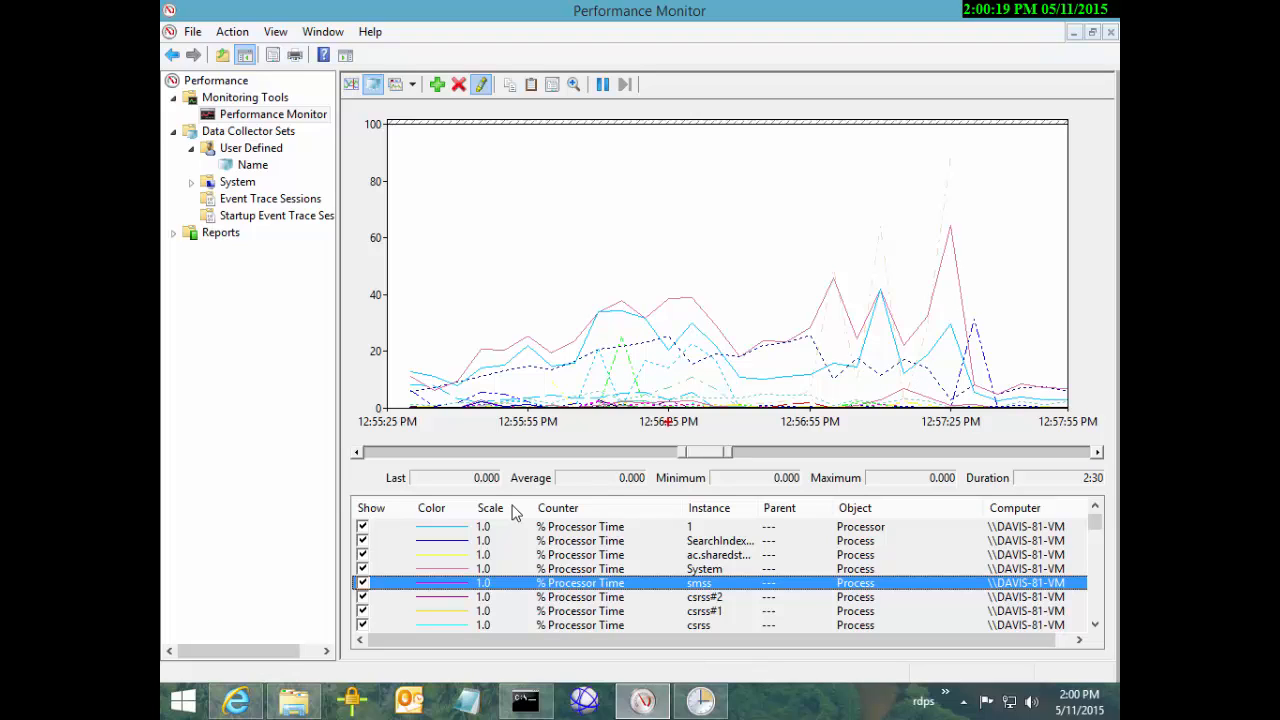
mouse_move(348, 106)
mouse_down()
mouse_move(421, 345)
mouse_move(423, 425)
mouse_up()
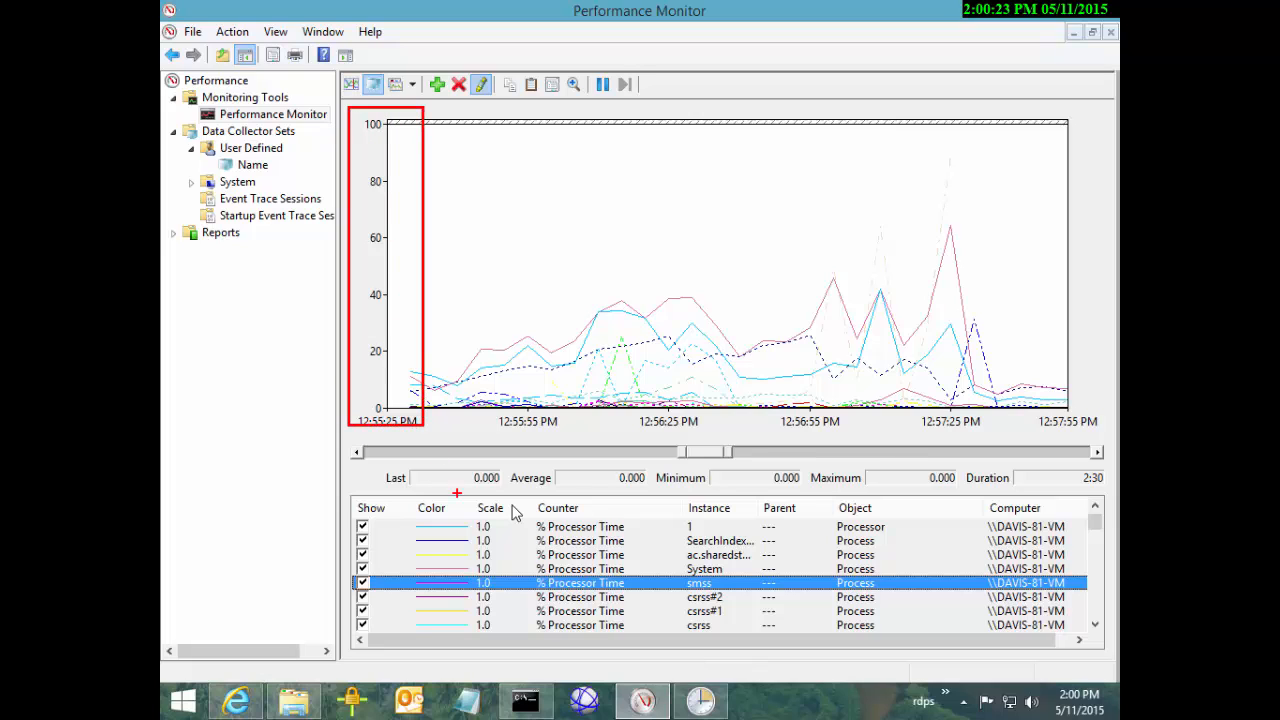
drag(461, 497, 503, 647)
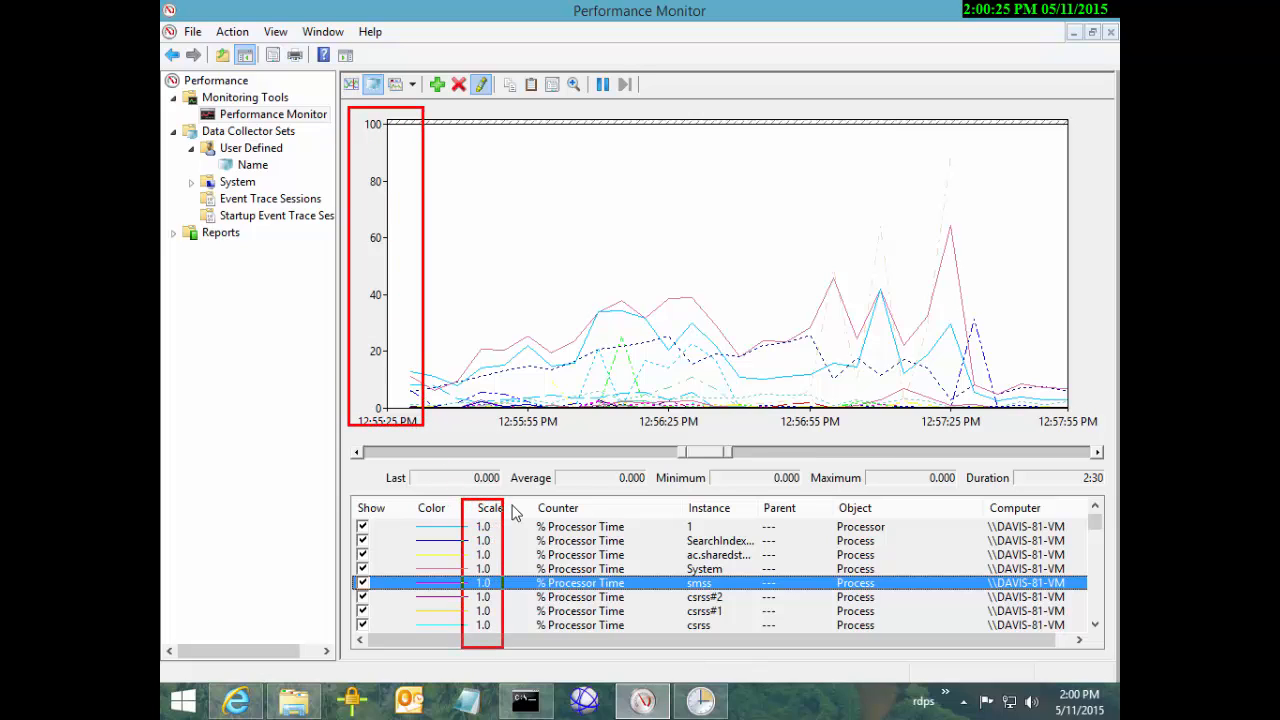
drag(524, 497, 555, 642)
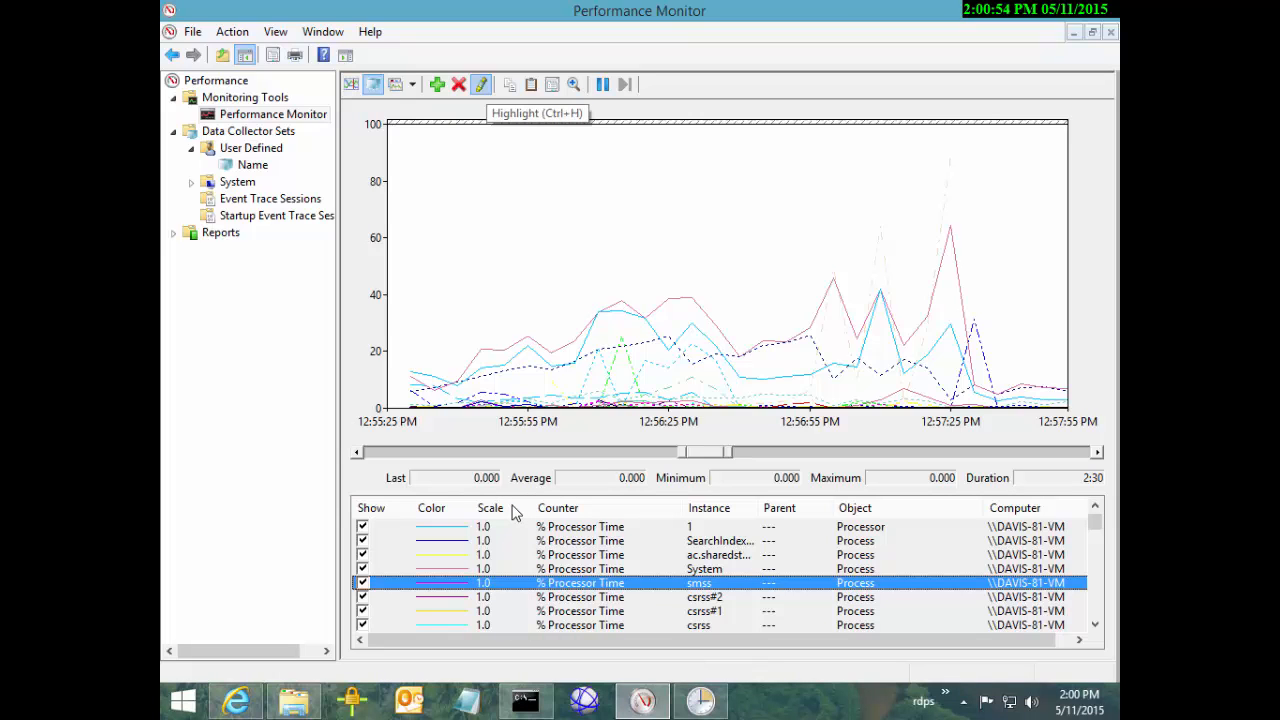
Give the Processor 0 counter a red line at the thickest width
key(Home)
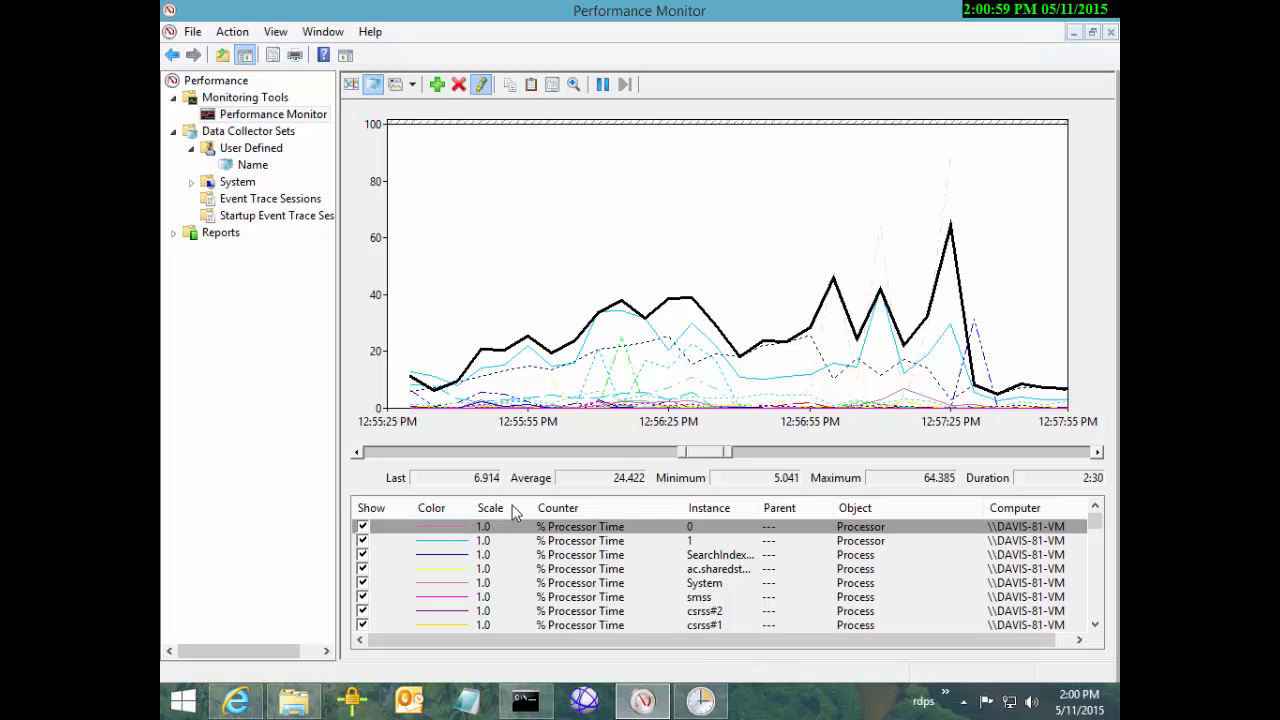
key(Tab)
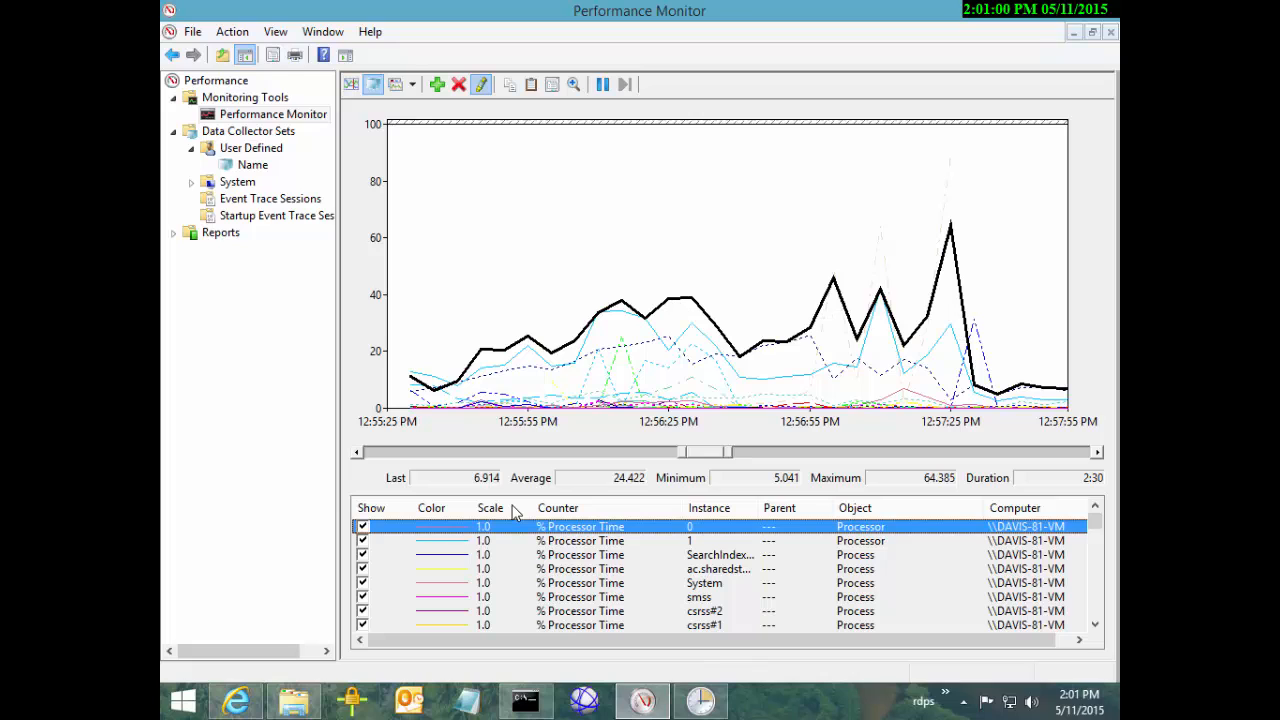
key(shift+F10)
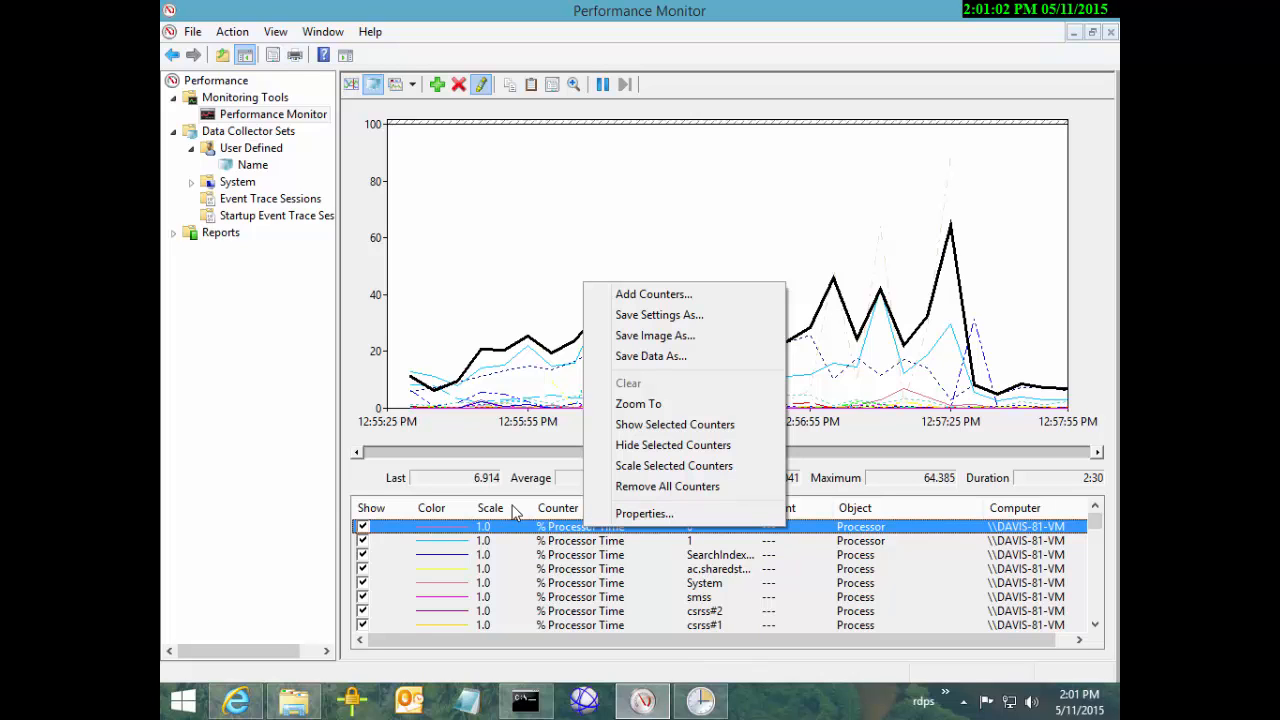
key(Up)
key(Return)
key(alt+Down)
key(Home)
key(Return)
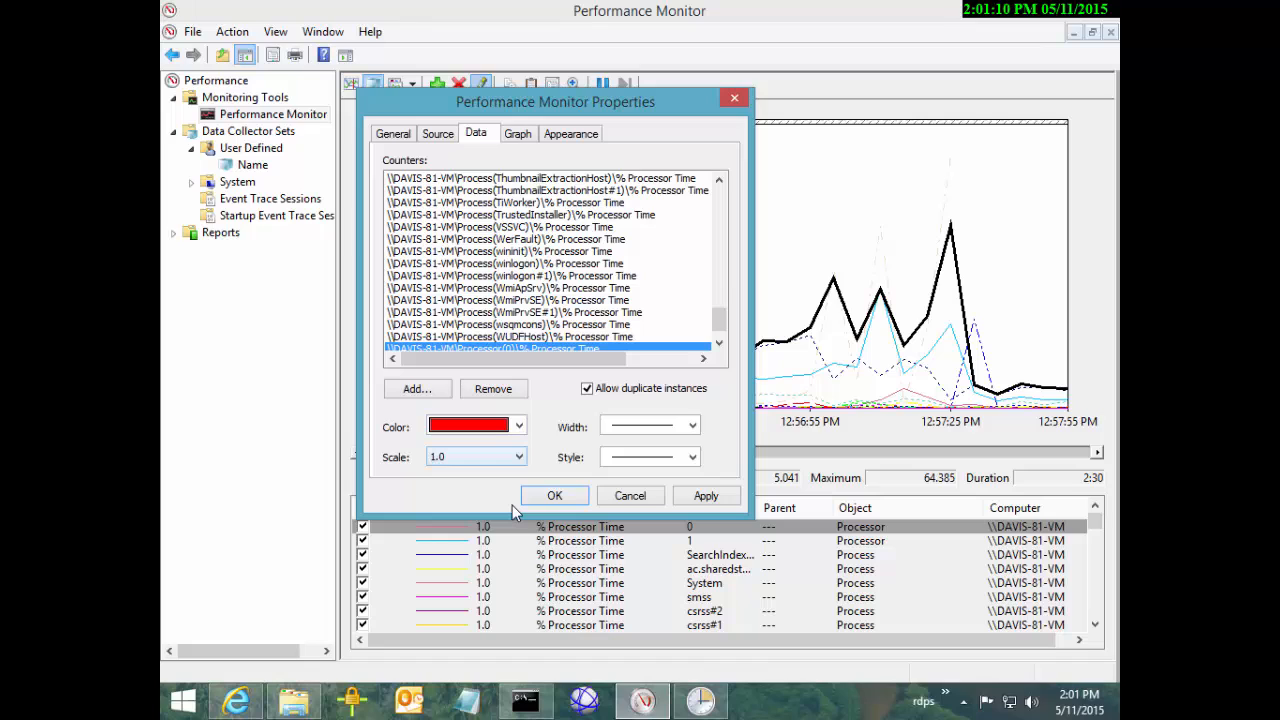
key(Tab)
key(alt+Down)
key(Down)
key(Down)
key(Return)
Make the Processor 1 counter a thick dark blue line
key(Return)
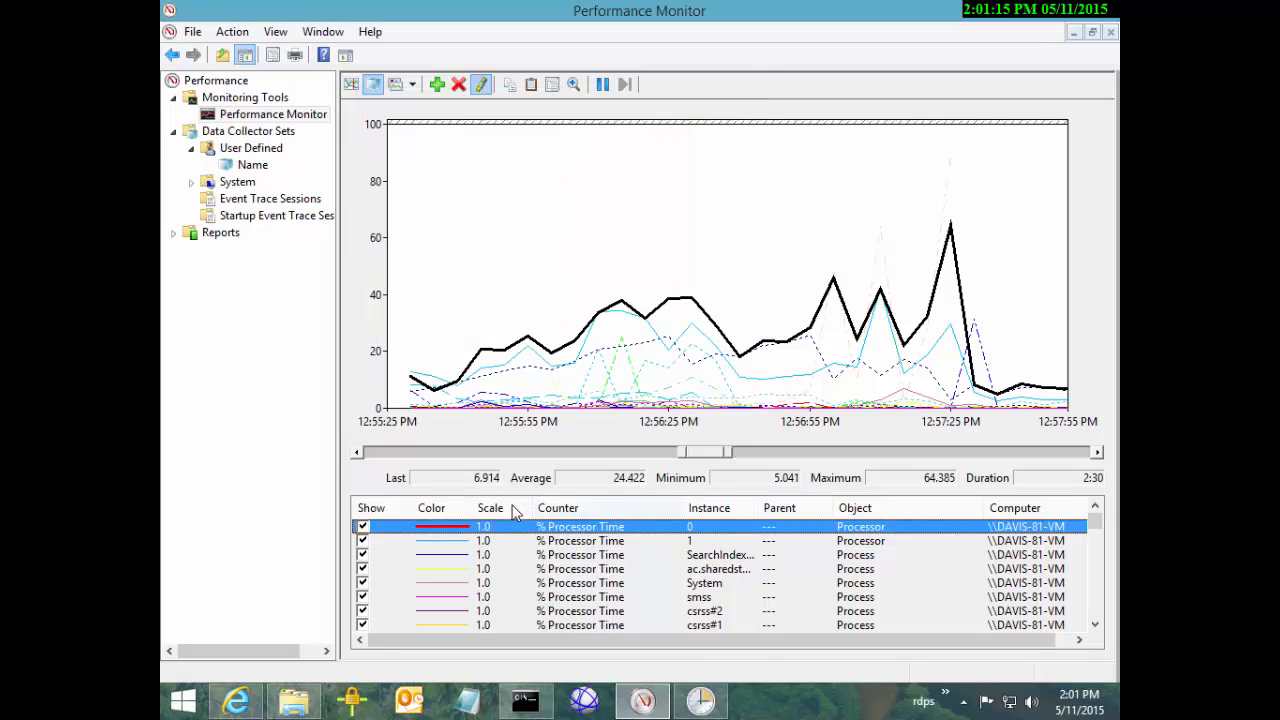
key(Down)
key(shift+F10)
key(Up)
key(Return)
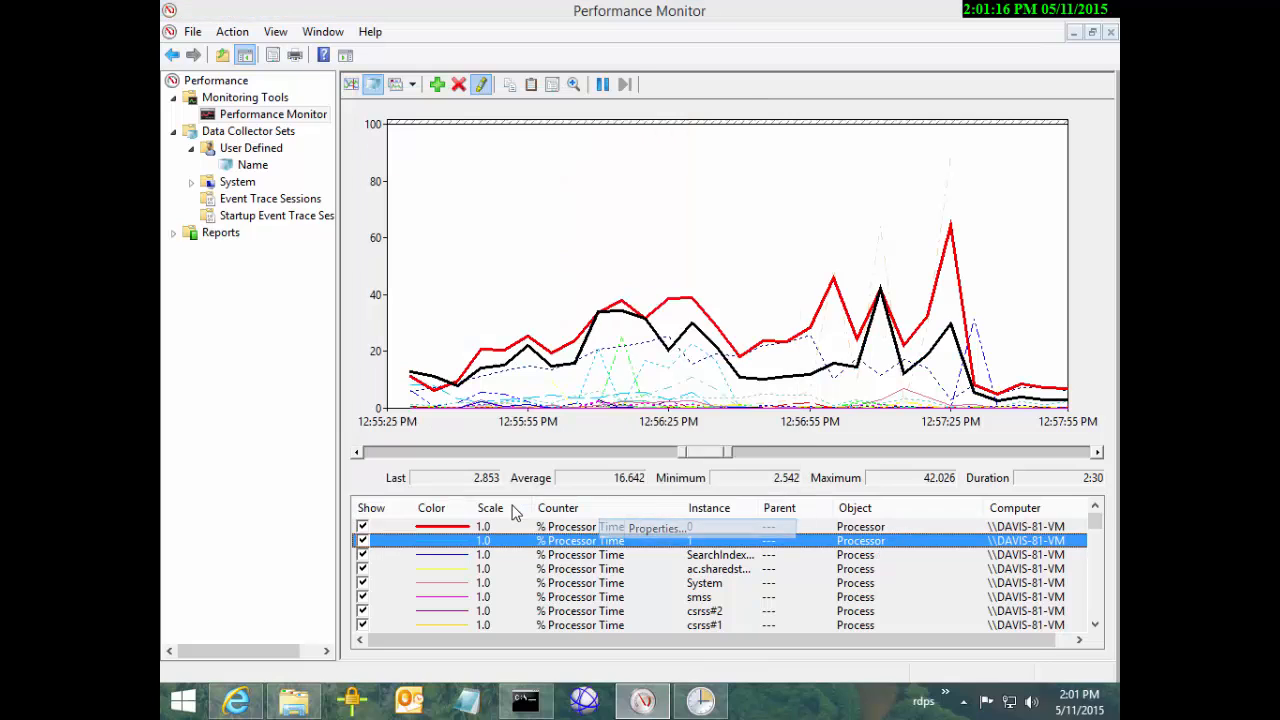
key(alt+Down)
key(Down)
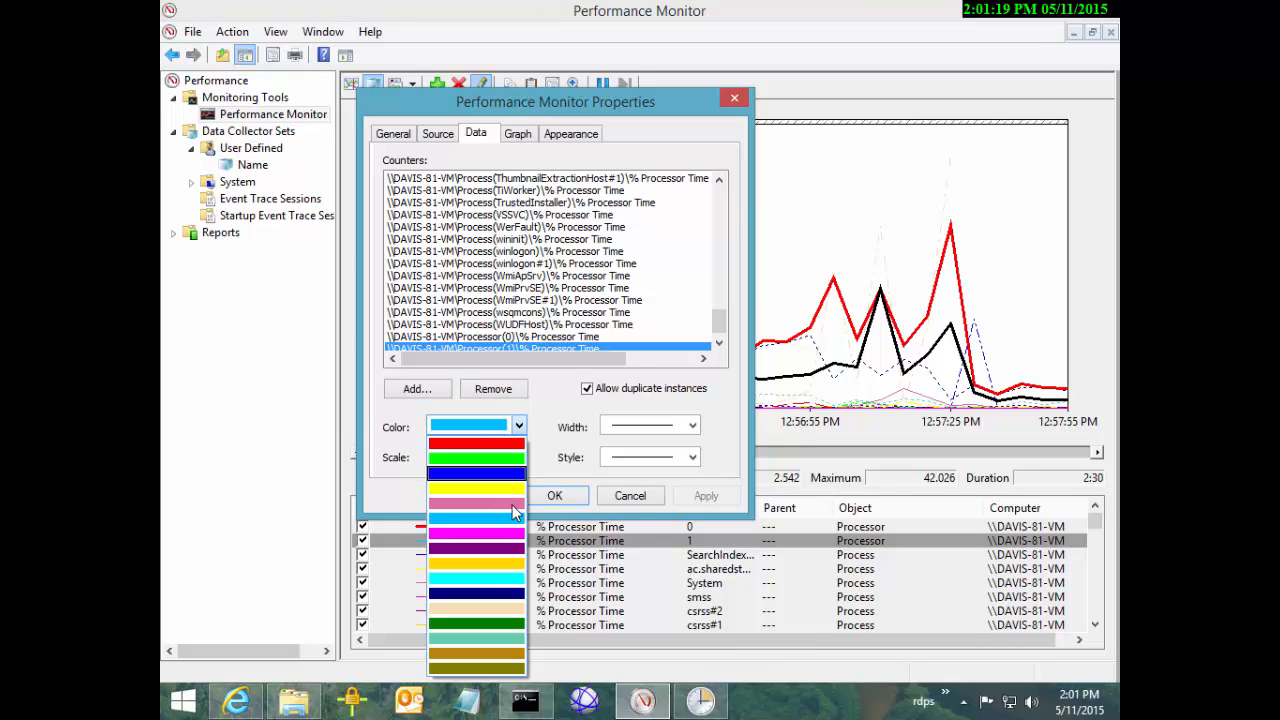
key(Return)
key(Tab)
key(alt+Down)
key(Down)
key(Down)
key(Return)
key(Return)
key(Down)
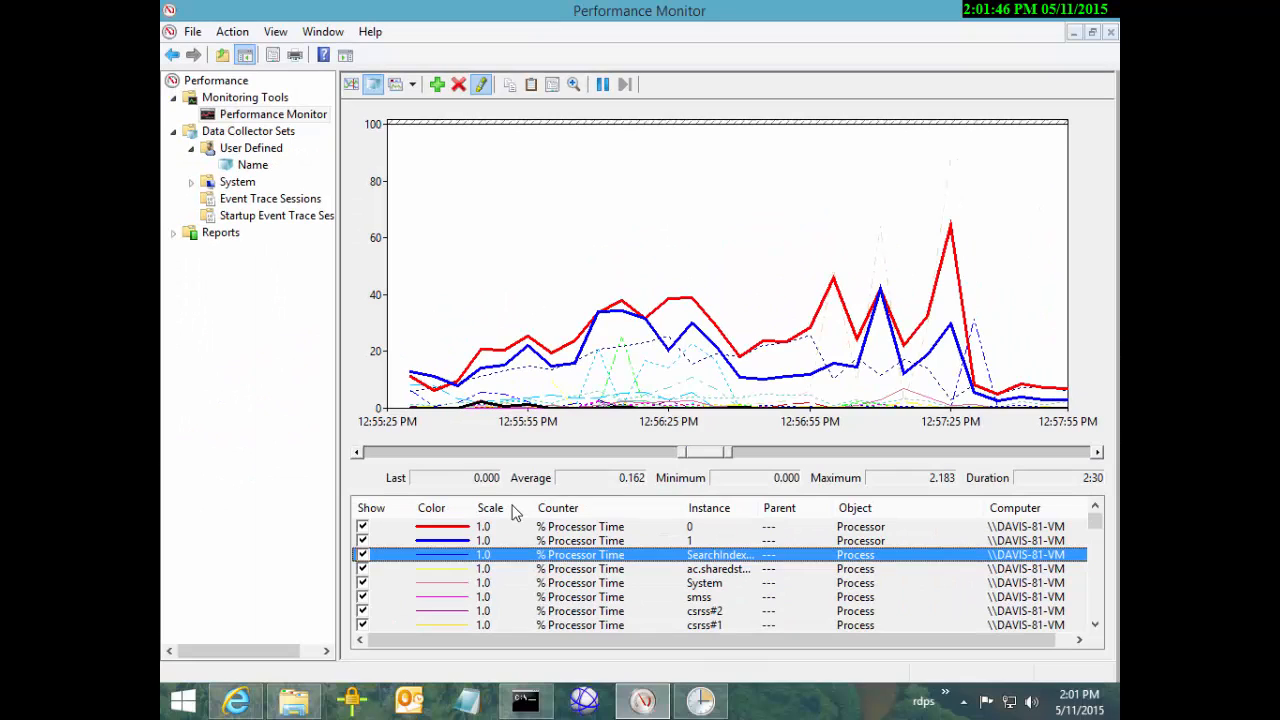
double_click(642, 343)
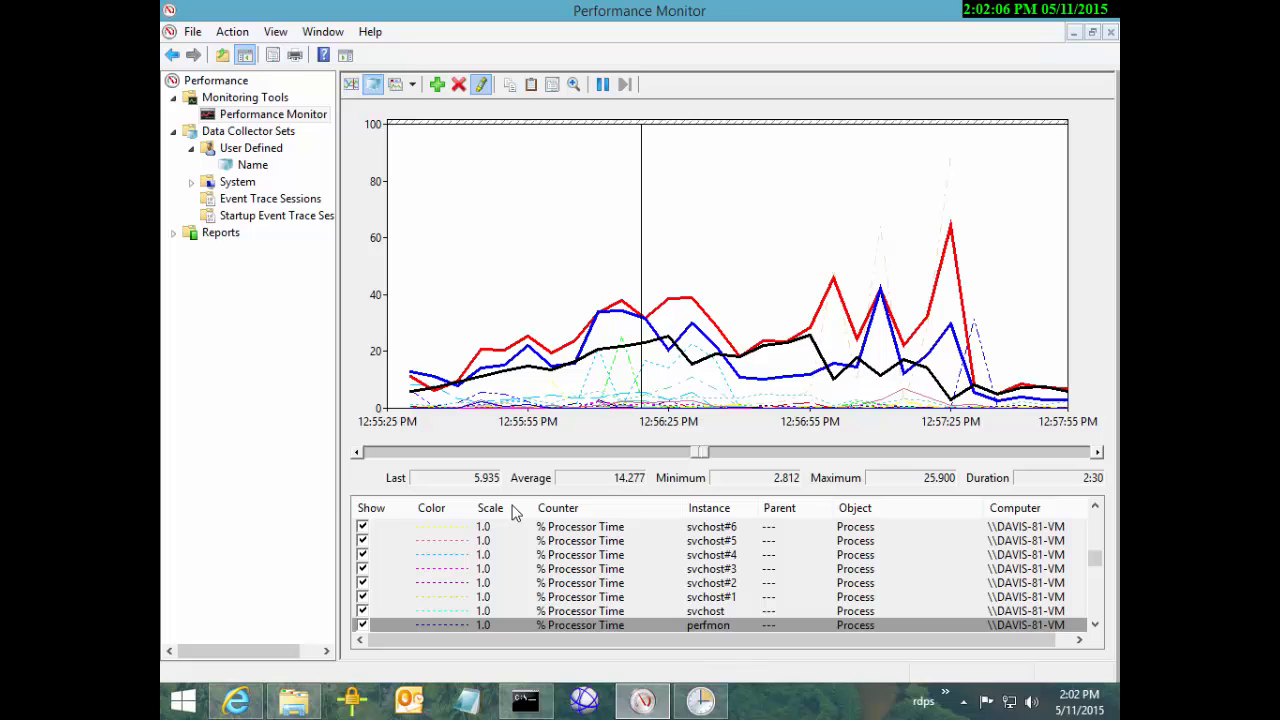
click(666, 367)
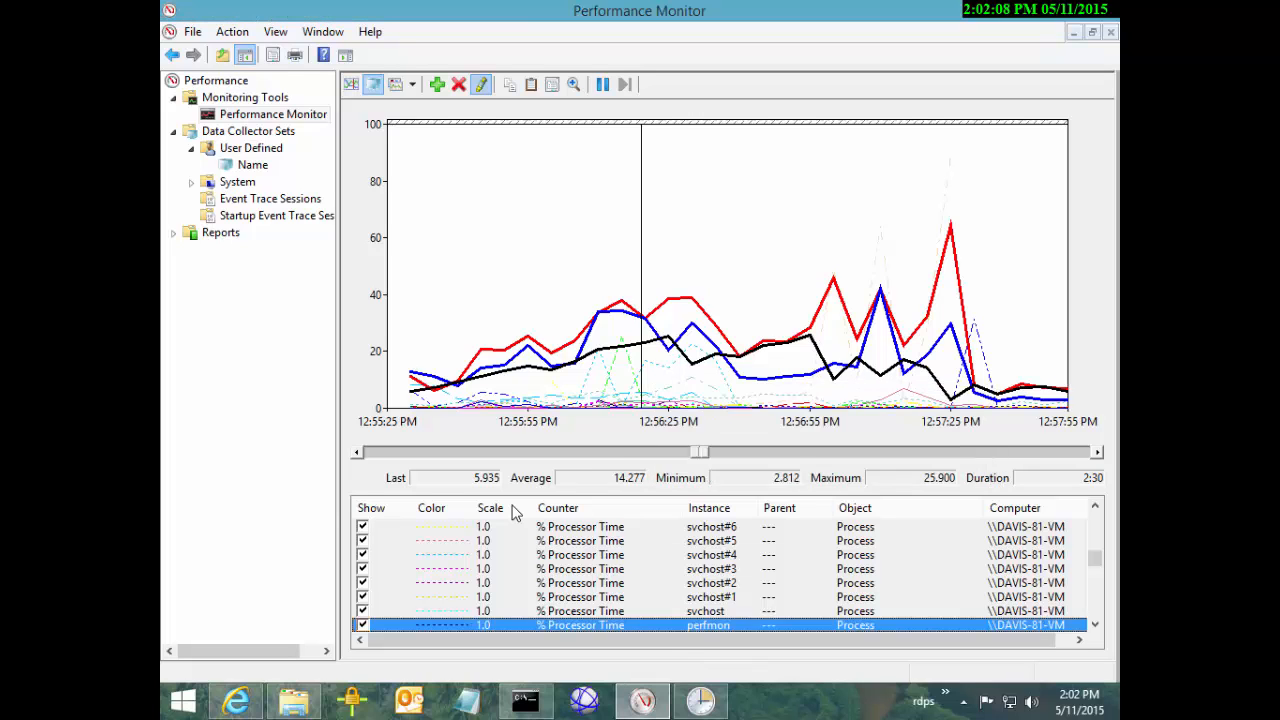
double_click(671, 367)
mouse_move(671, 367)
mouse_down()
mouse_move(601, 367)
mouse_move(657, 367)
mouse_move(631, 360)
mouse_up()
right_click(631, 360)
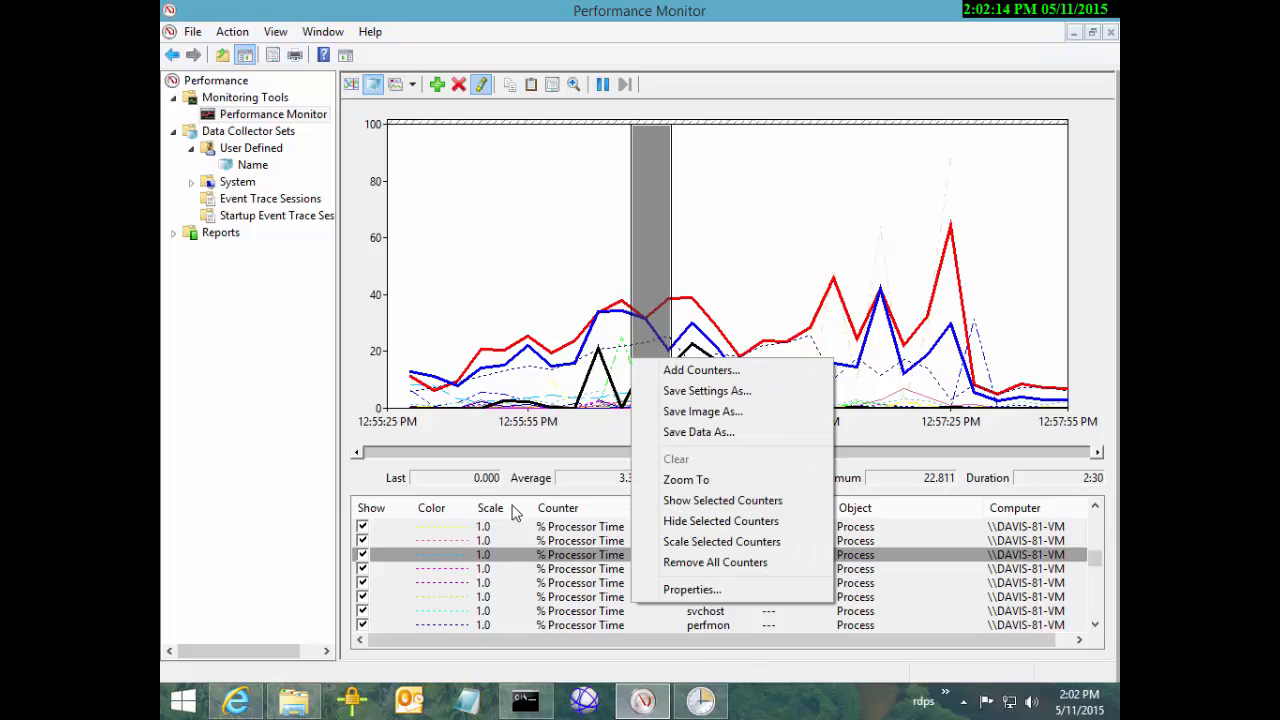
click(576, 367)
click(576, 367)
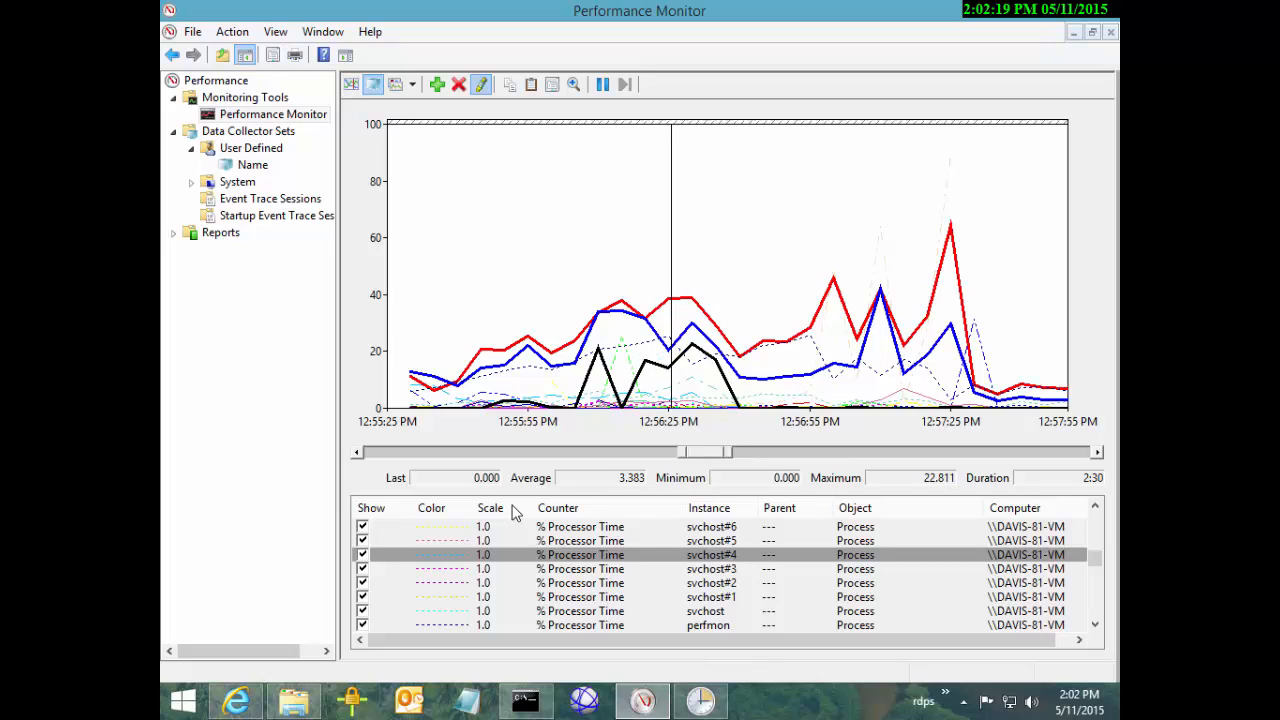
click(513, 508)
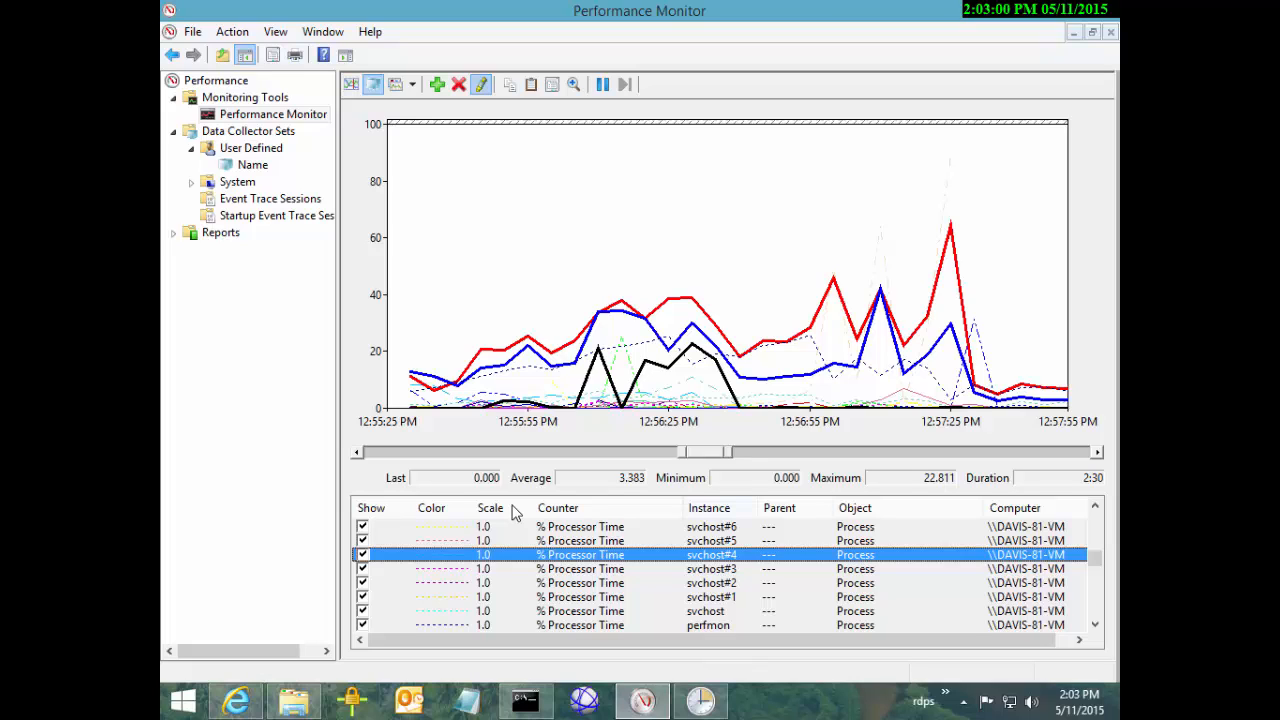
Start Task Manager maximized on the Details list, sorted by Name
right_click(773, 694)
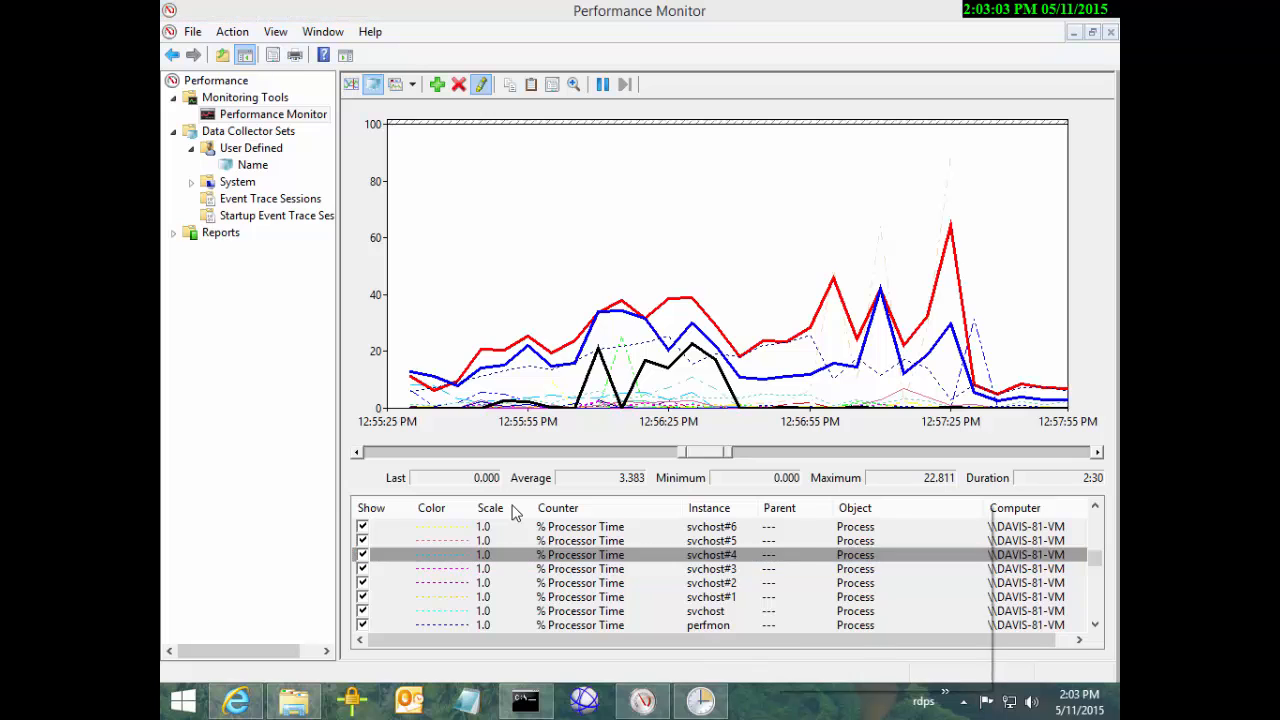
click(852, 629)
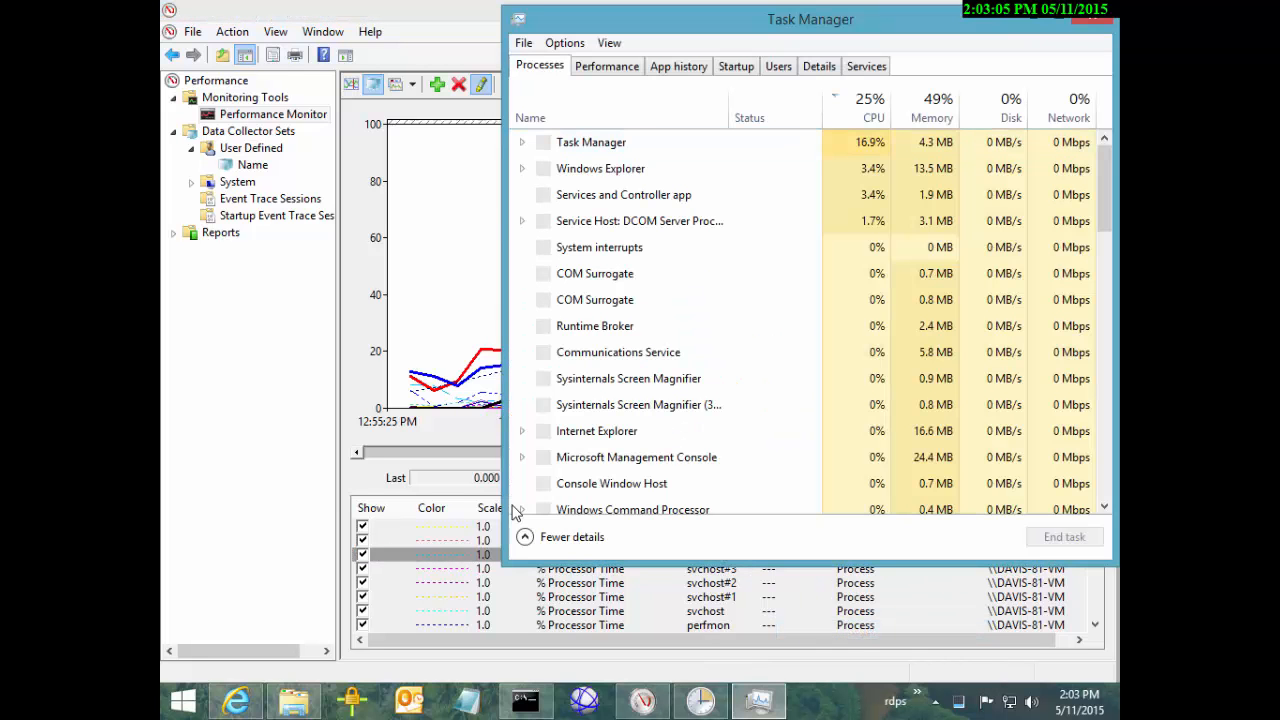
key(super+Up)
click(470, 54)
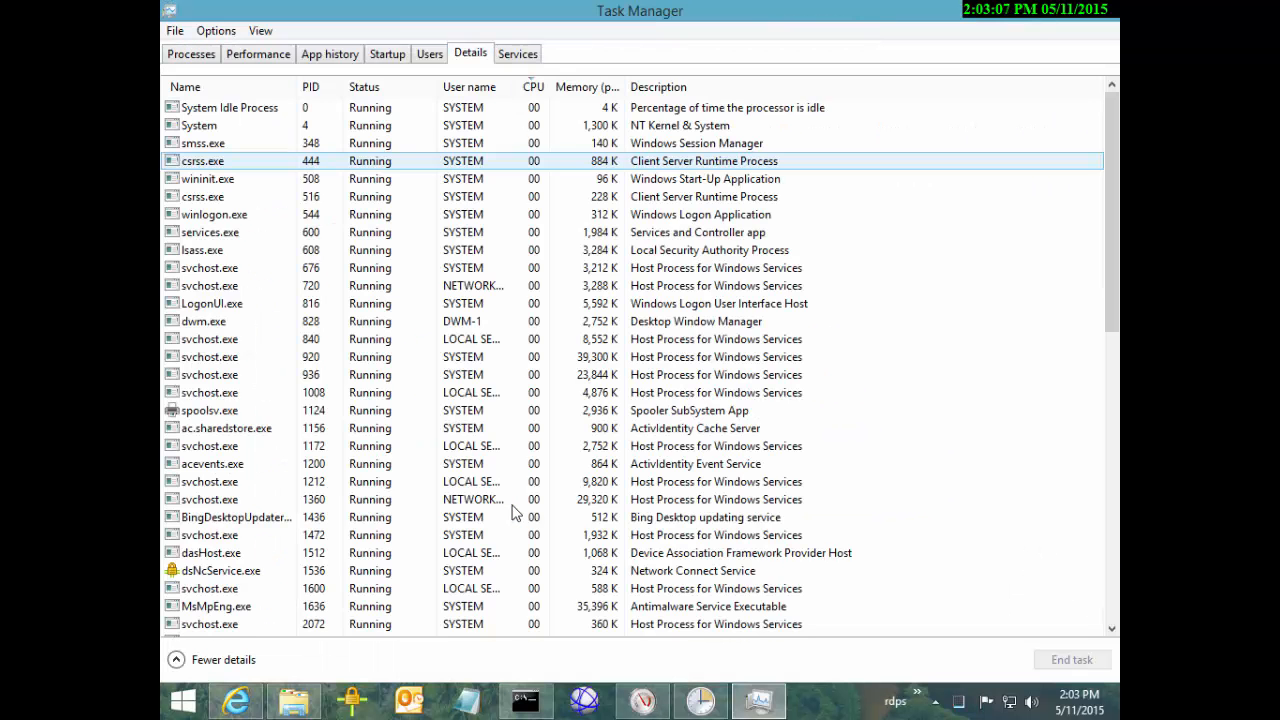
click(226, 87)
Browse the svchost.exe rows (PIDs 676 to 3040), then return to Performance Monitor
scroll(640, 360, down, 10)
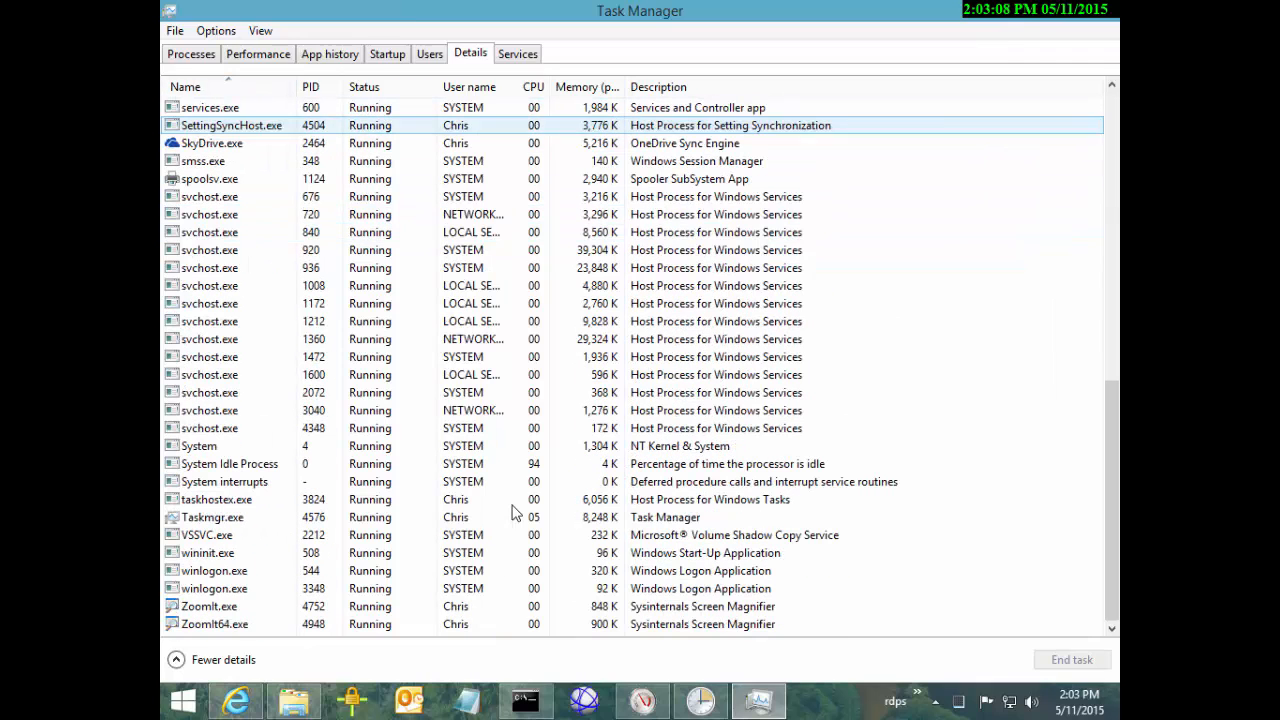
click(210, 197)
click(210, 215)
click(210, 268)
click(210, 304)
click(210, 339)
click(210, 375)
click(210, 410)
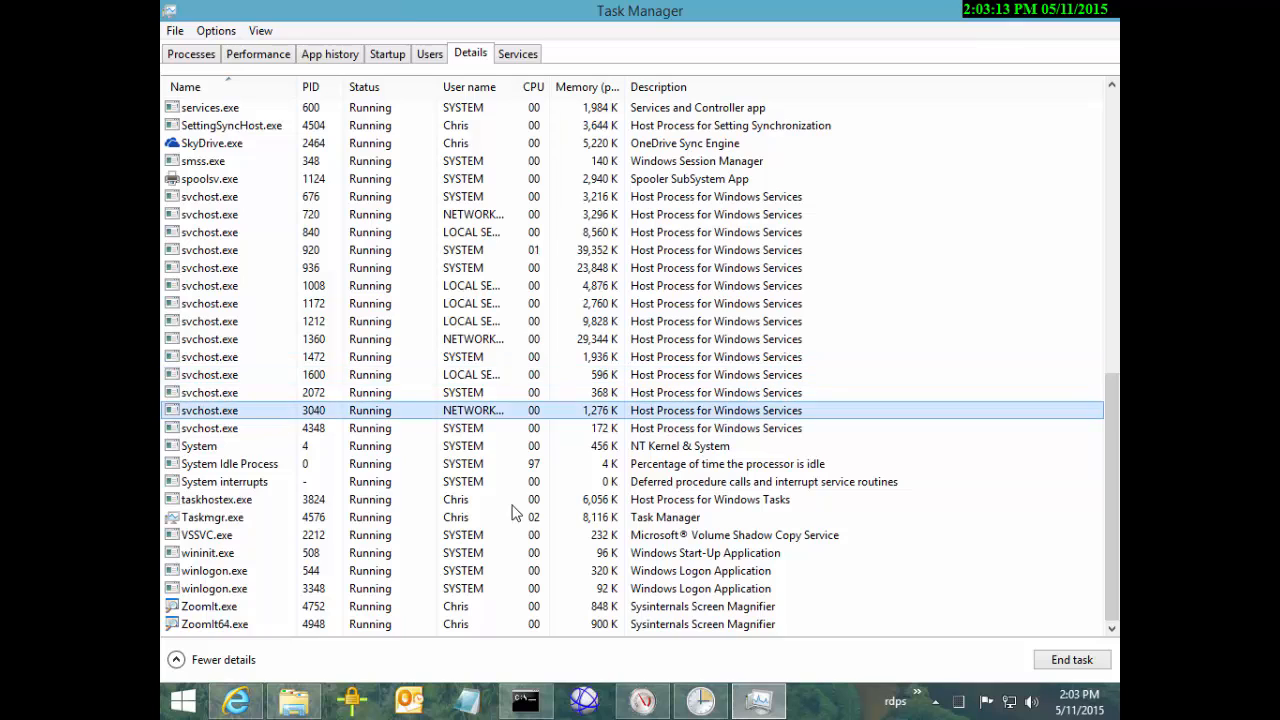
click(210, 304)
click(210, 232)
click(210, 197)
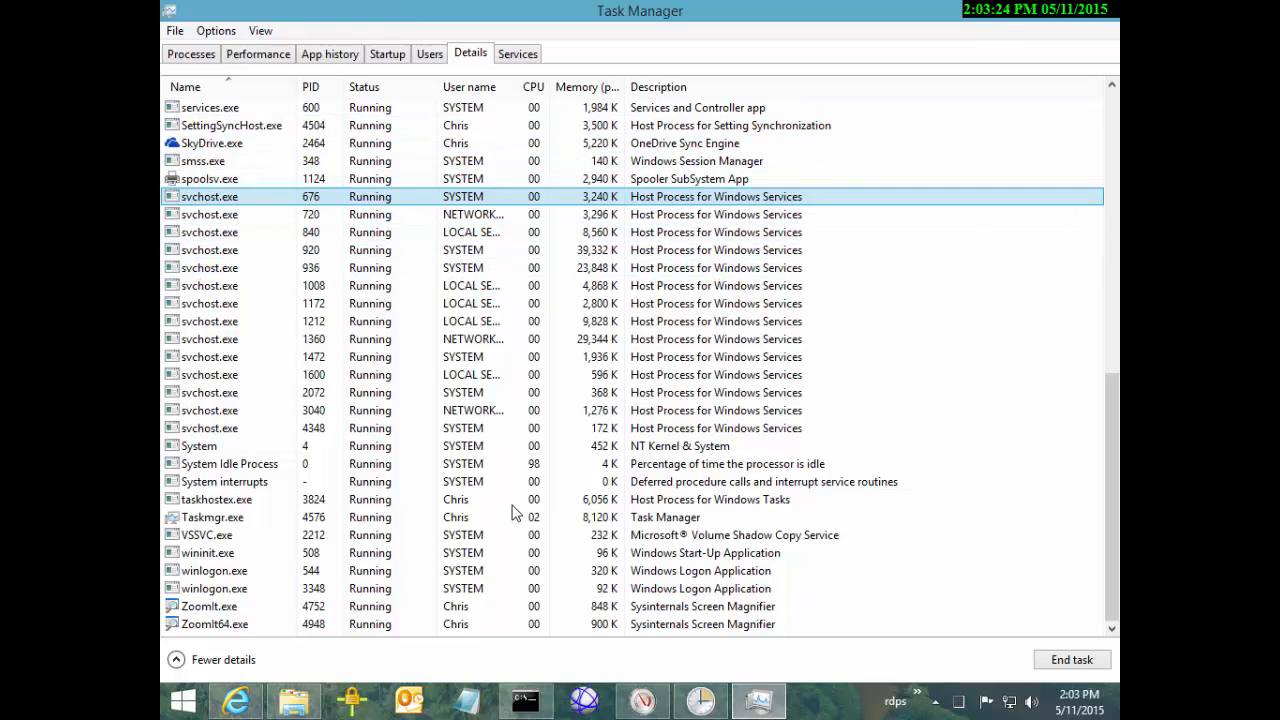
key(alt+Tab)
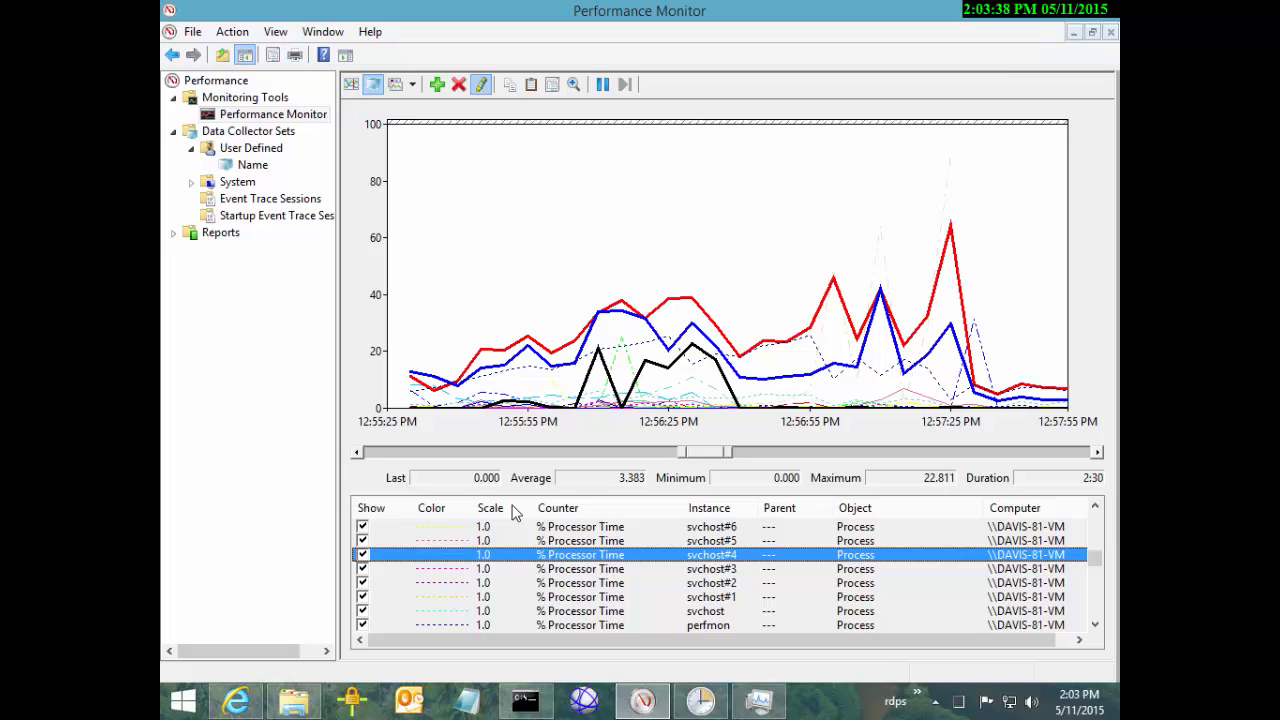
Highlight the svchost#3, svchost#4 and perfmon process-time lines in turn
key(Down)
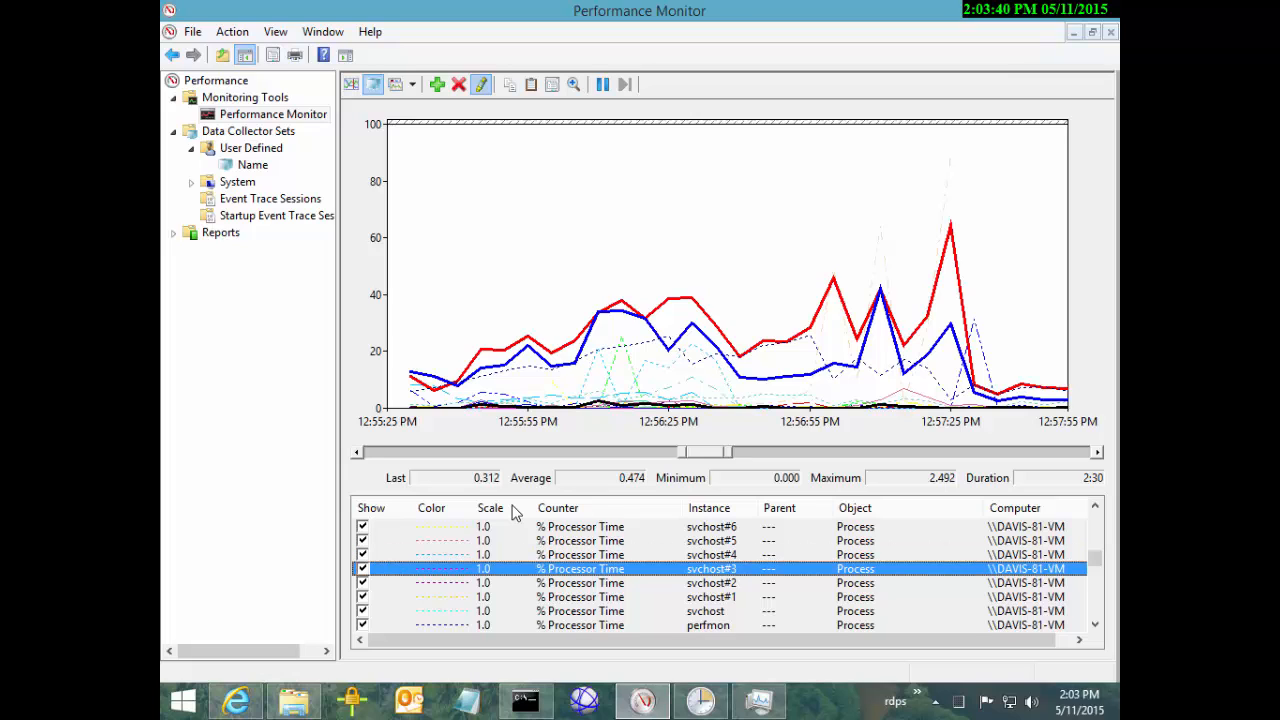
key(Up)
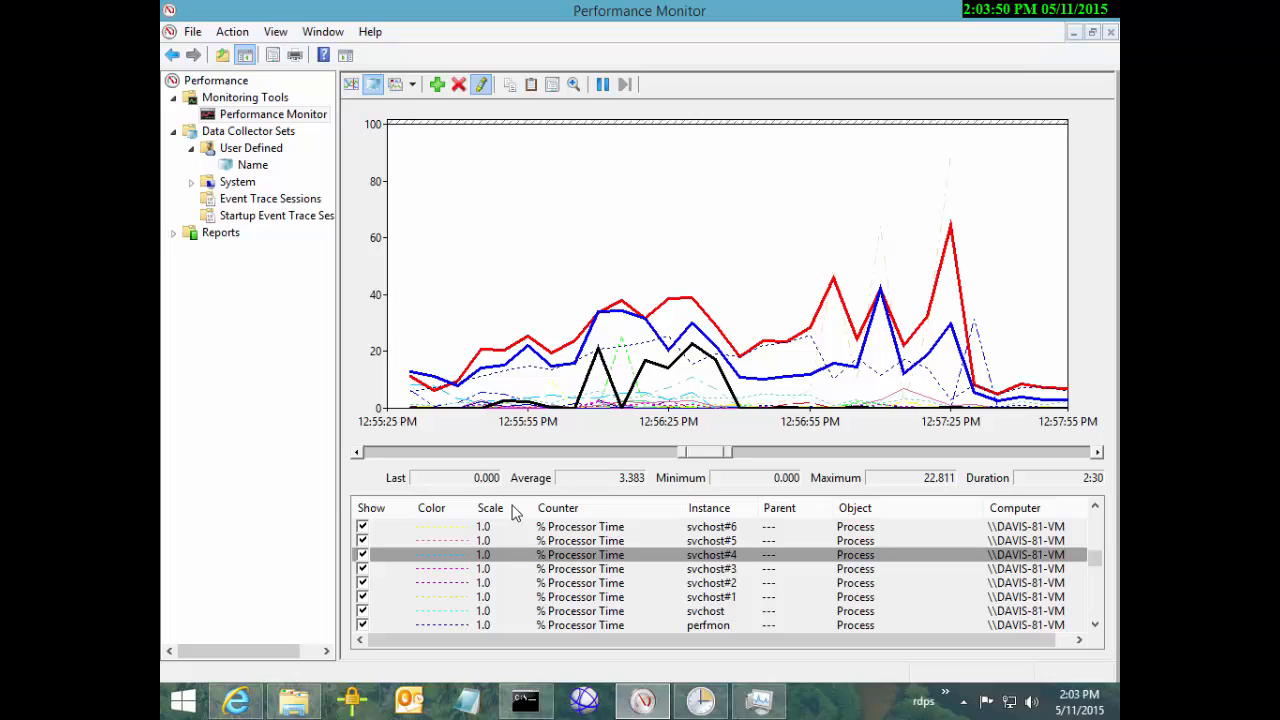
key(Down)
key(Down)
key(Down)
key(Down)
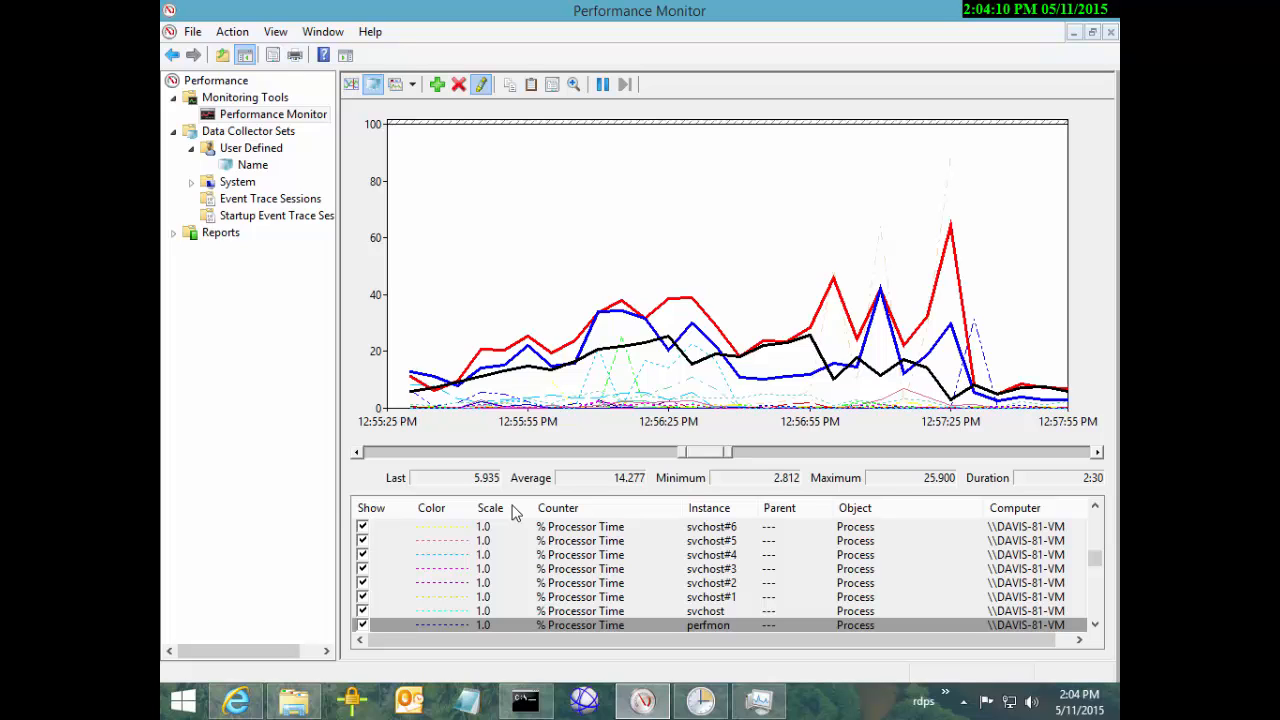
Set the graph's vertical scale maximum to 500 in Graph properties
right_click(557, 274)
click(616, 505)
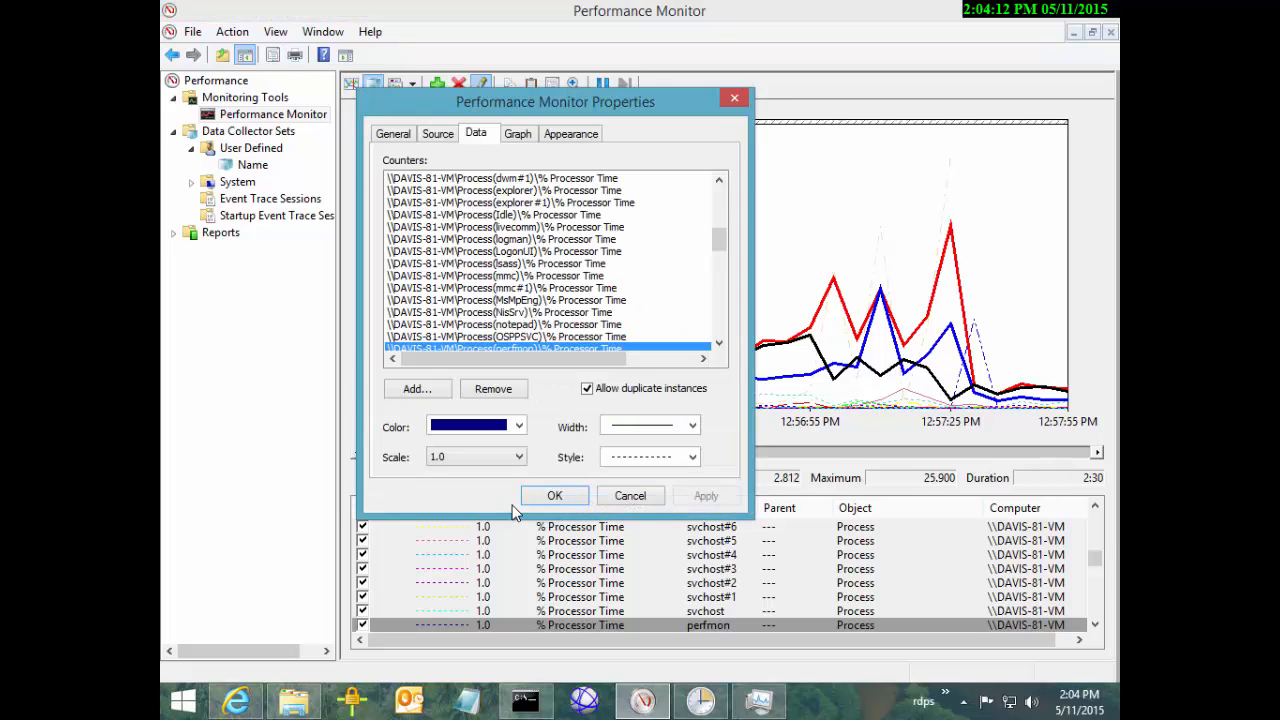
key(ctrl+Tab)
double_click(498, 416)
text(500)
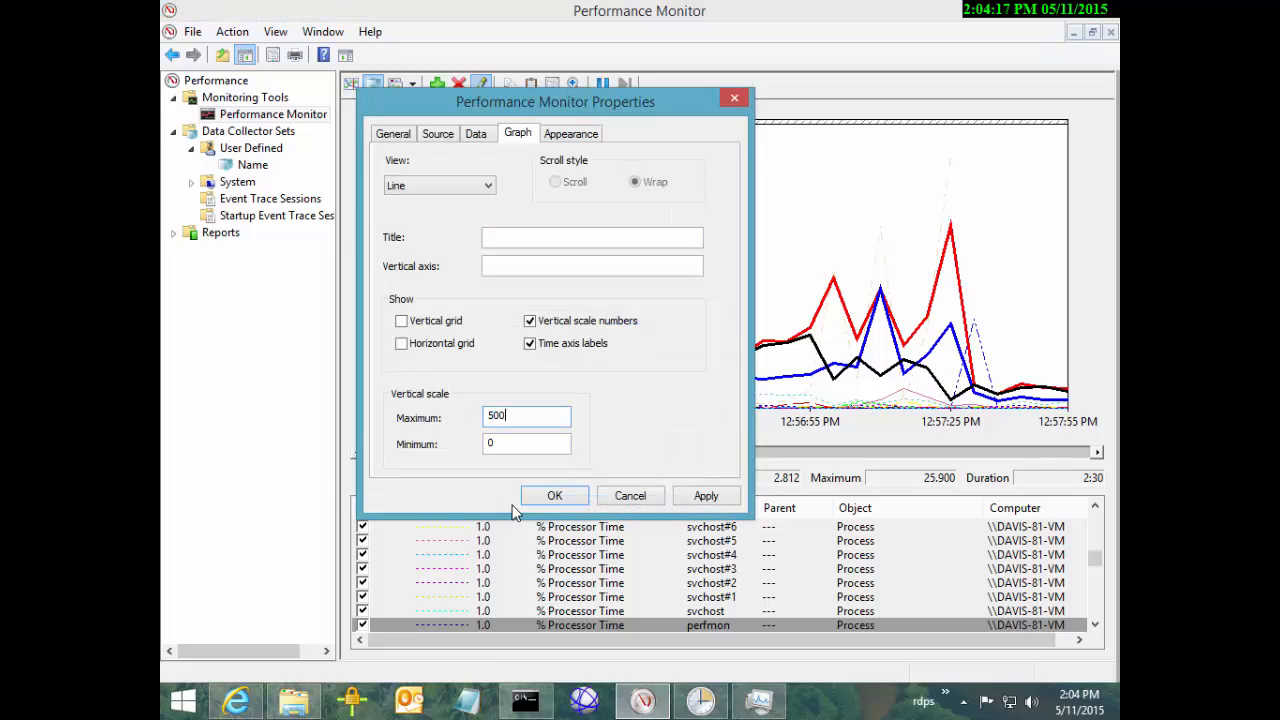
click(555, 496)
Correct the vertical scale maximum to 50, giving a 0–50 axis
right_click(498, 292)
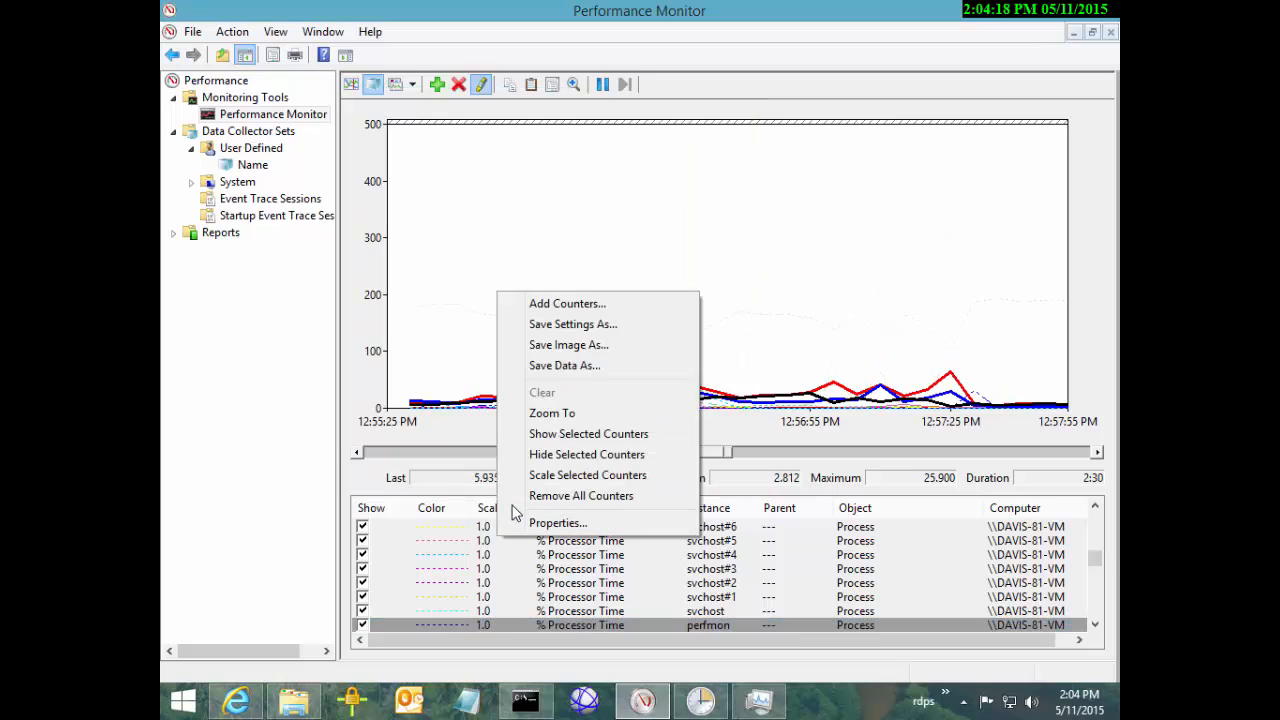
click(557, 522)
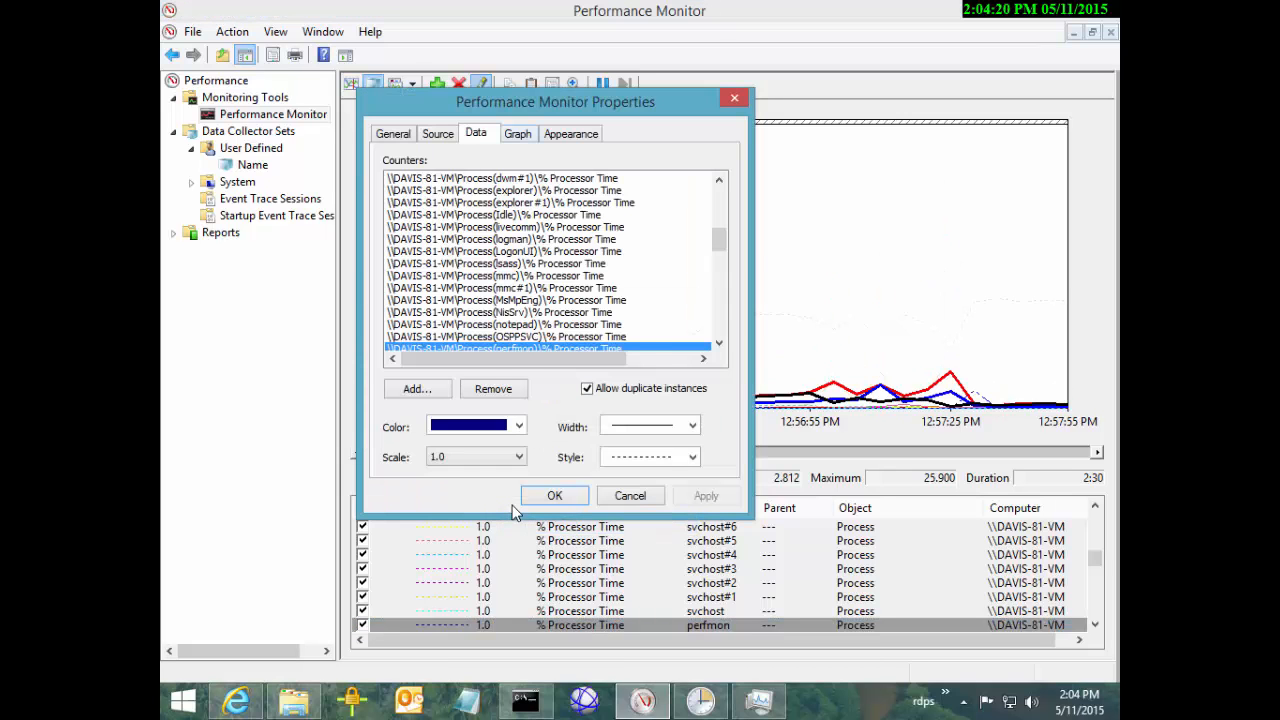
click(518, 133)
click(516, 416)
key(BackSpace)
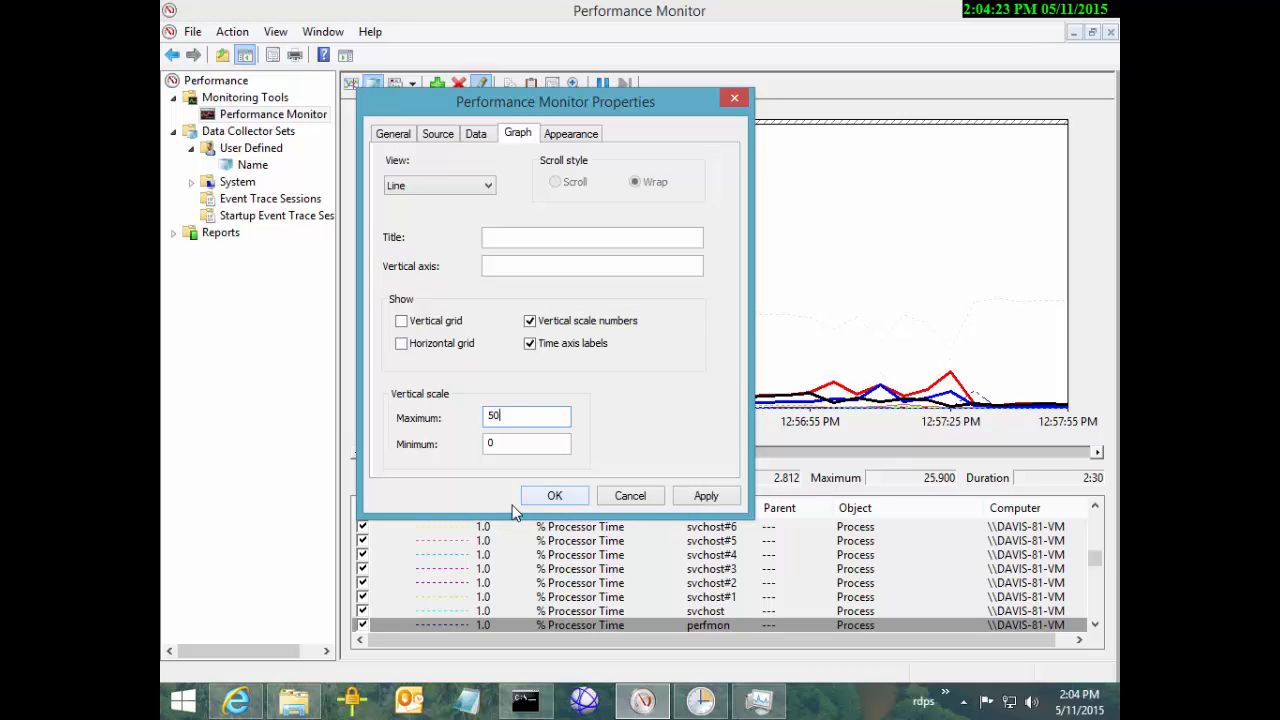
key(Return)
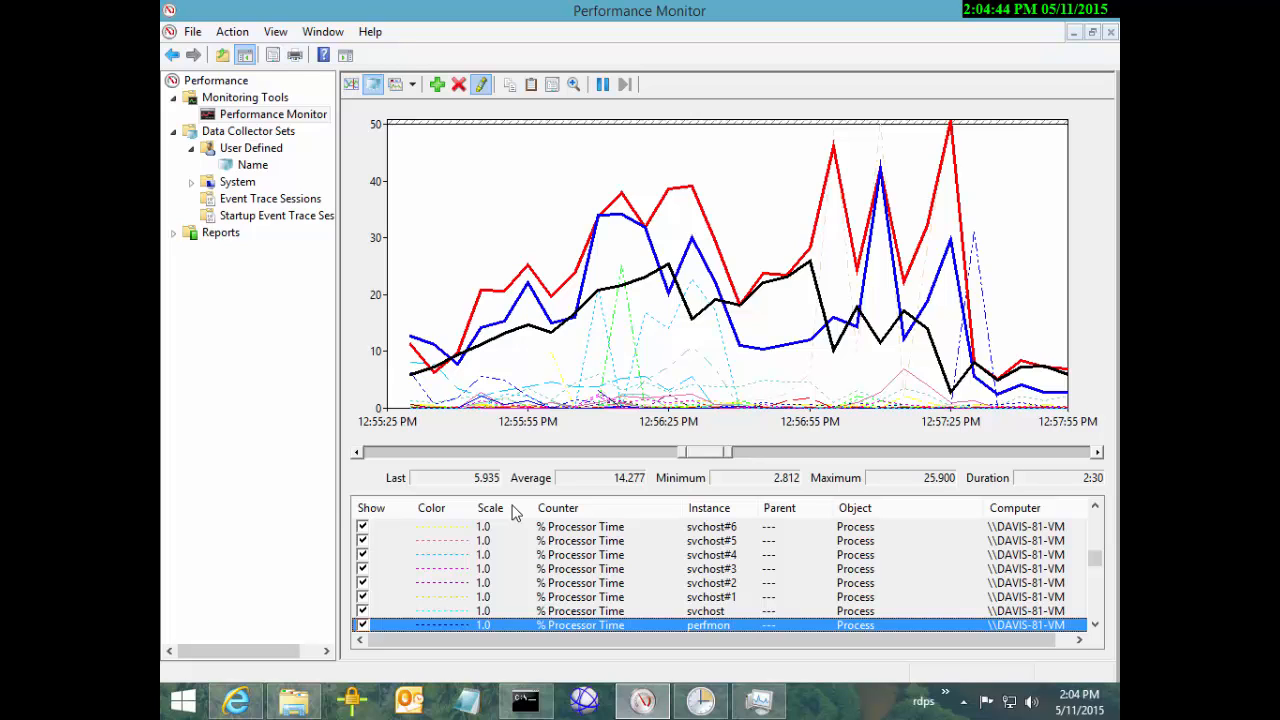
Widen the time range and zoom the graph out to the full 46:34 capture
drag(683, 452, 368, 452)
drag(728, 452, 1086, 452)
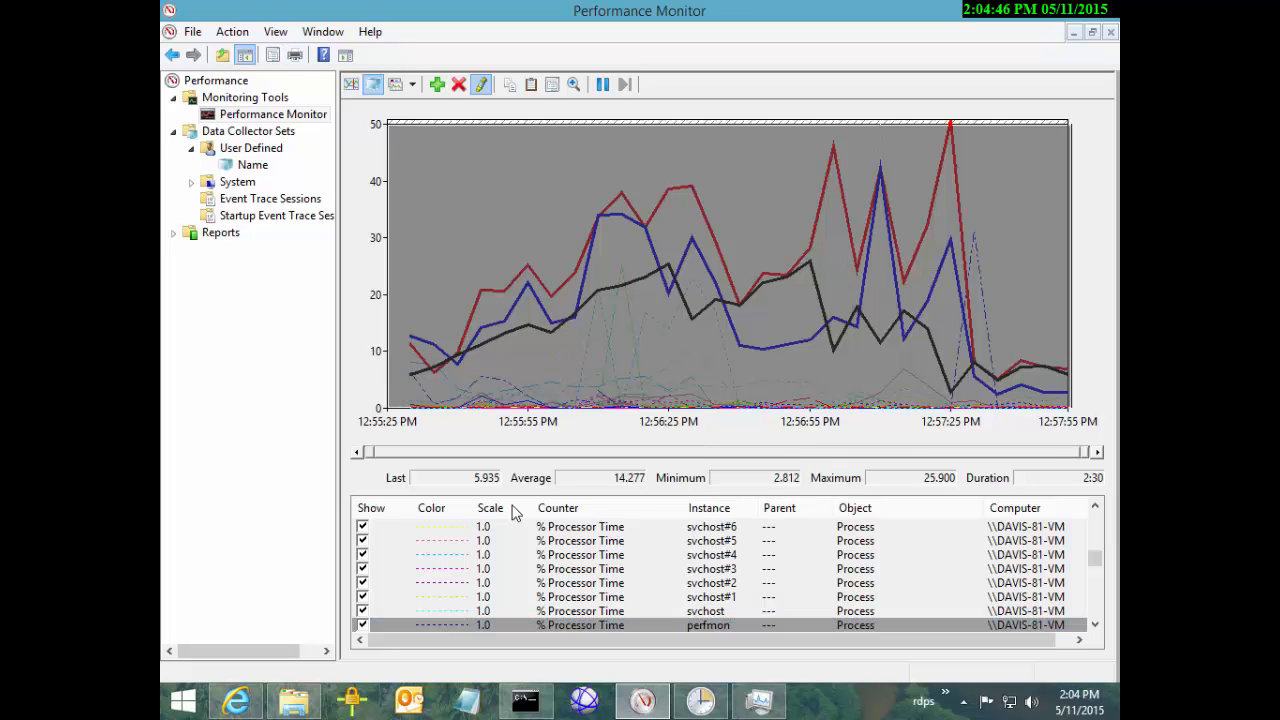
right_click(709, 209)
click(766, 437)
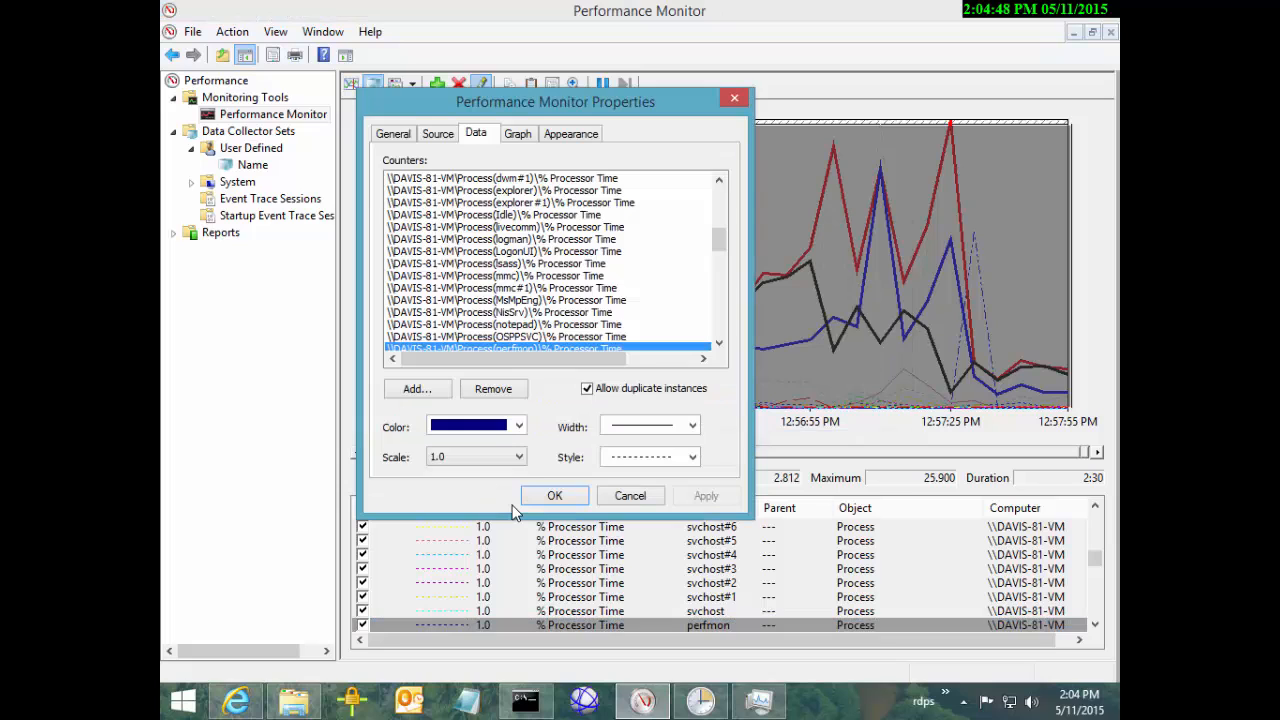
key(Escape)
right_click(678, 210)
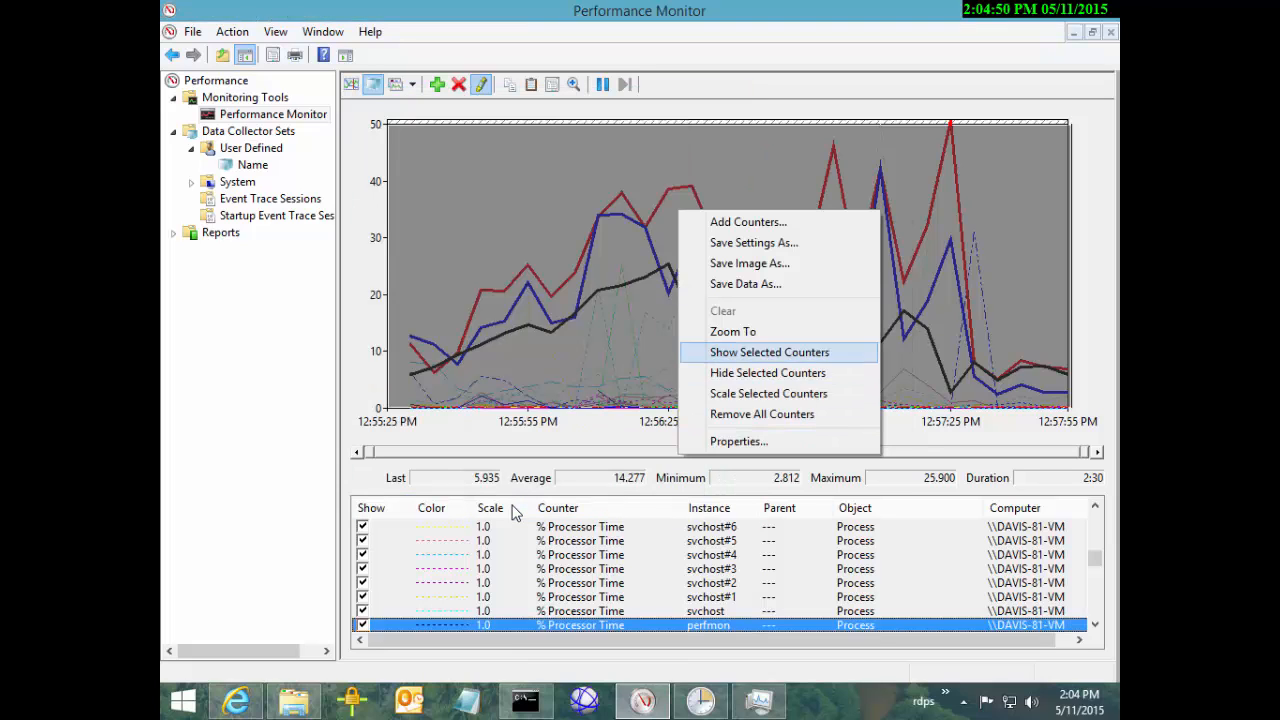
click(740, 332)
Remove all counters and graph only Memory > Available MBytes
key(ctrl+a)
key(Delete)
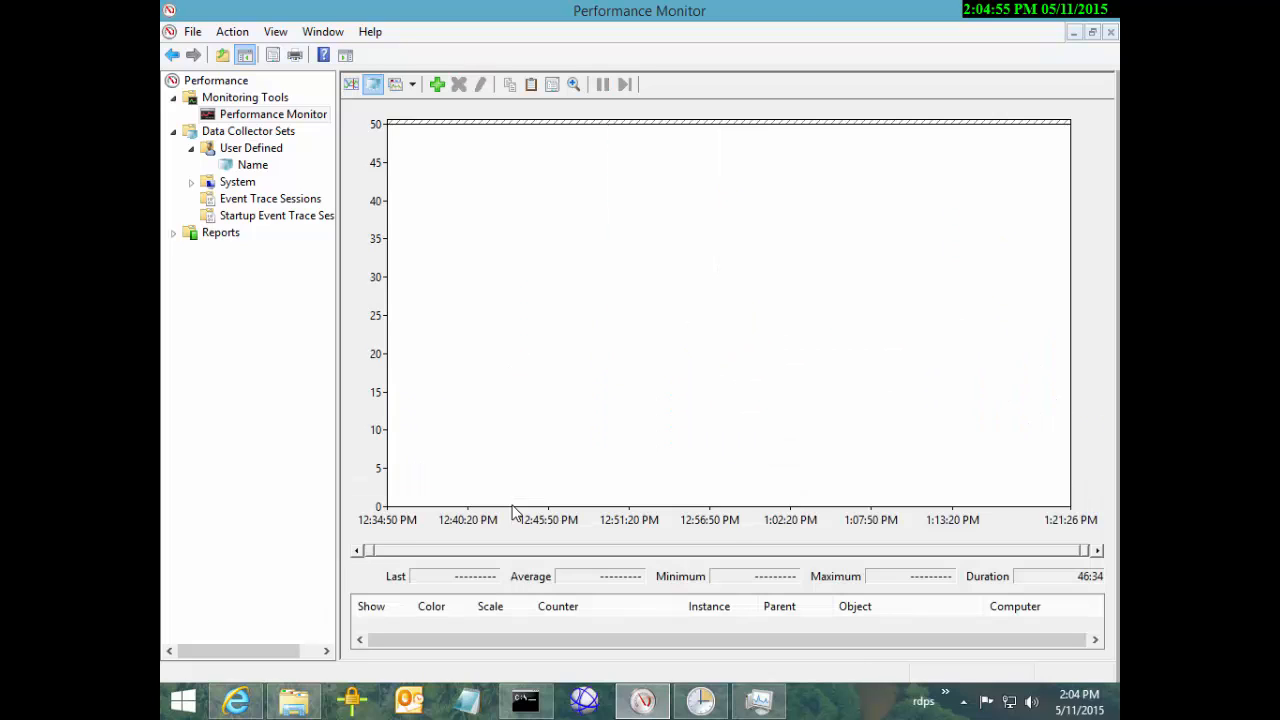
key(ctrl+n)
click(607, 224)
click(469, 260)
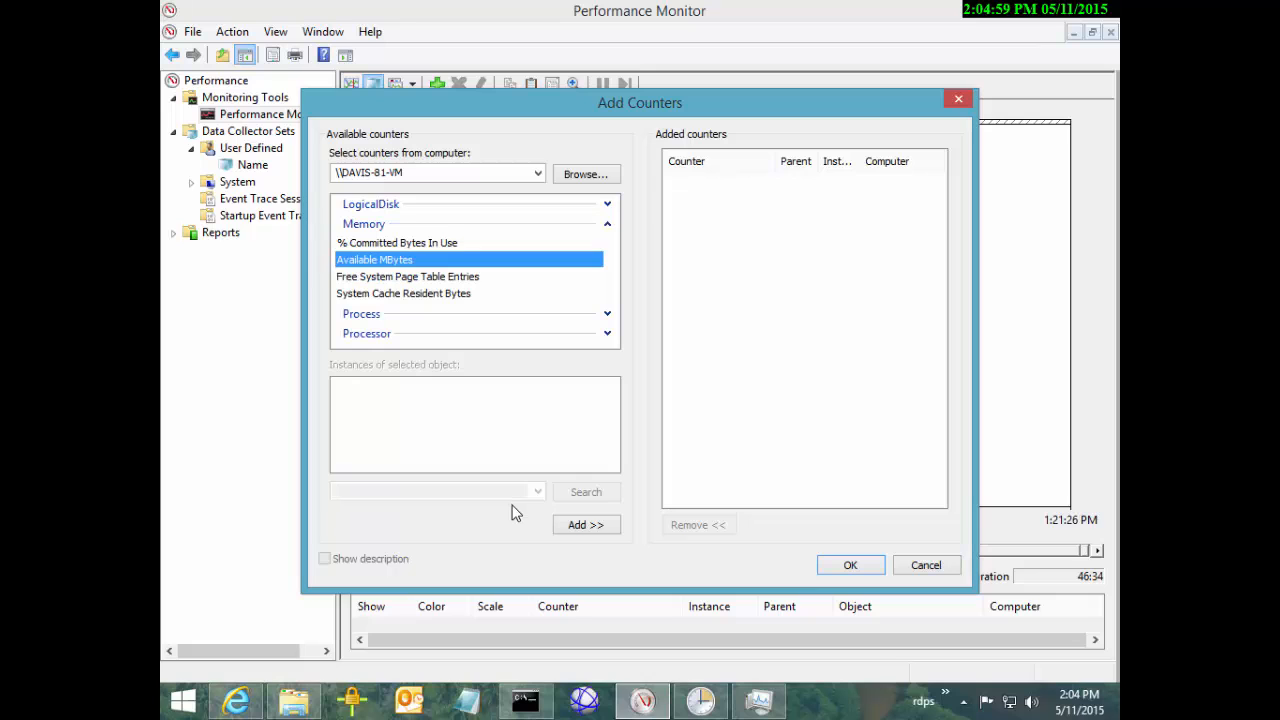
click(586, 524)
click(850, 565)
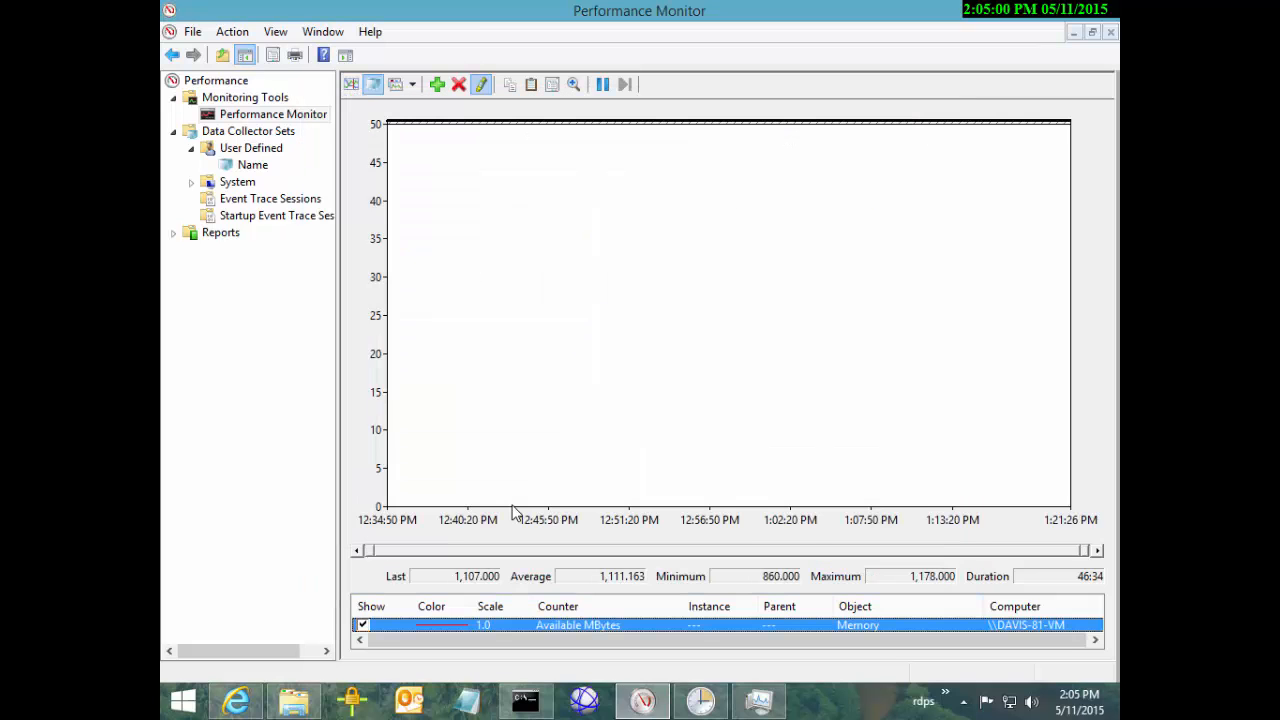
Bring up the graph Properties window and move it off the graph
right_click(662, 621)
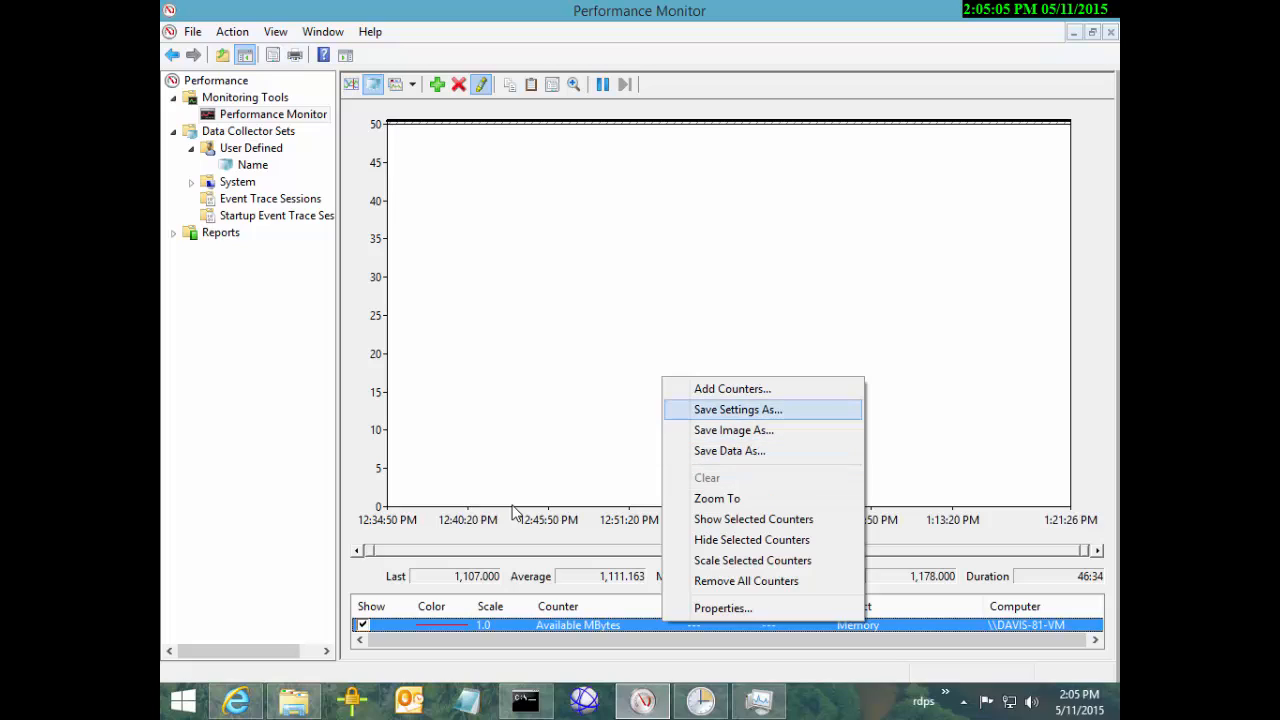
key(Down)
key(Down)
key(Down)
key(Down)
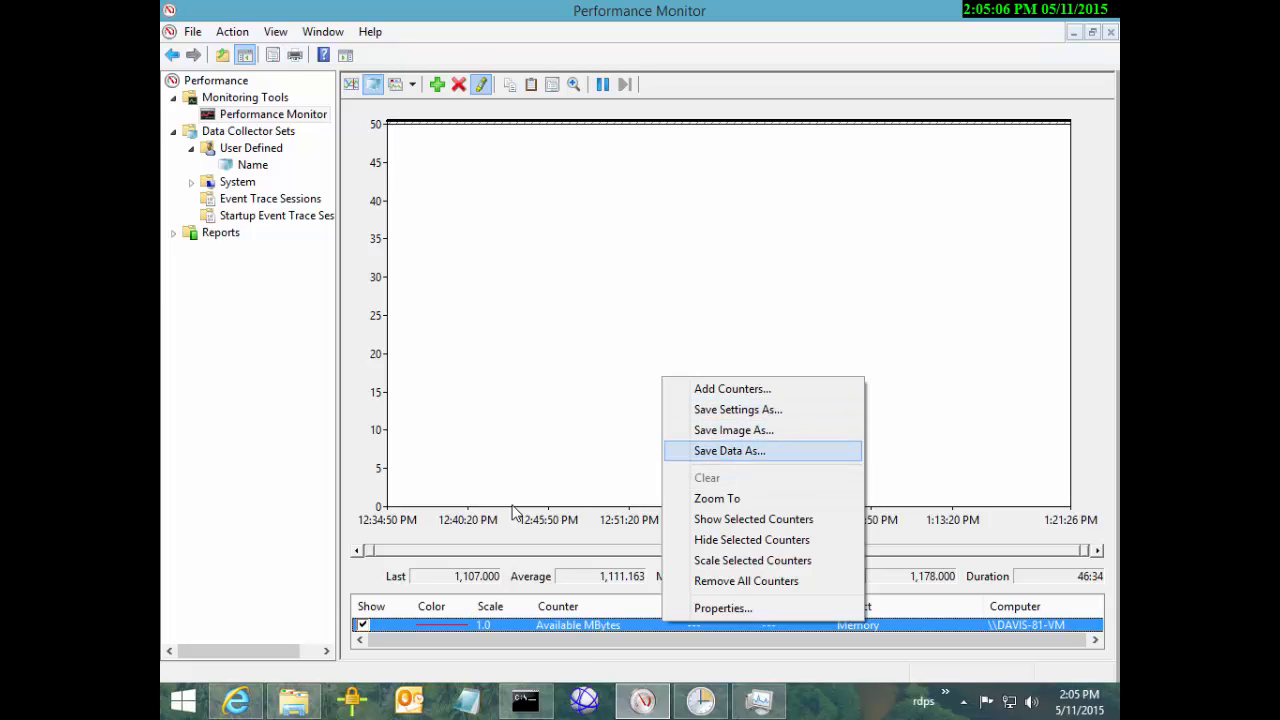
key(Up)
key(Up)
key(Up)
key(Up)
key(Down)
key(Down)
key(Down)
key(Down)
key(Down)
key(Down)
key(Up)
key(Return)
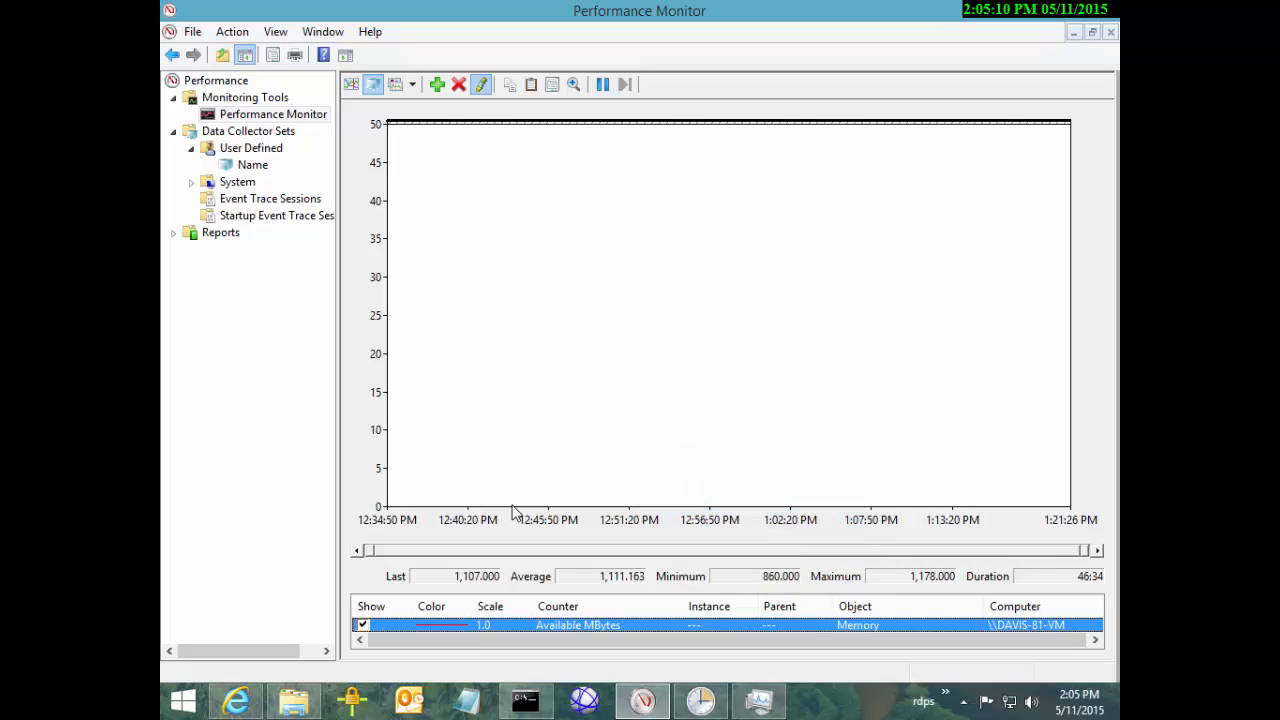
key(shift+F10)
key(Up)
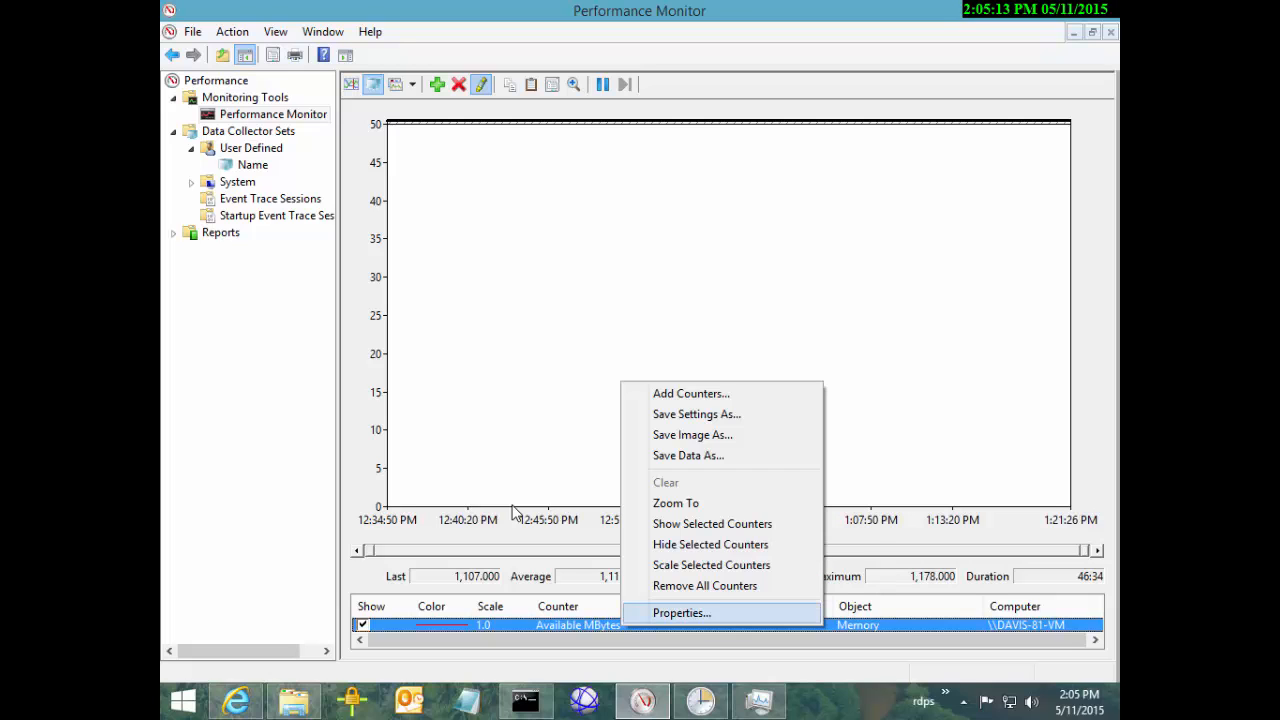
key(Return)
drag(555, 102, 747, 176)
Try Available MBytes scales of 0.1, 100 and 0.000001, applying each
click(711, 531)
click(656, 392)
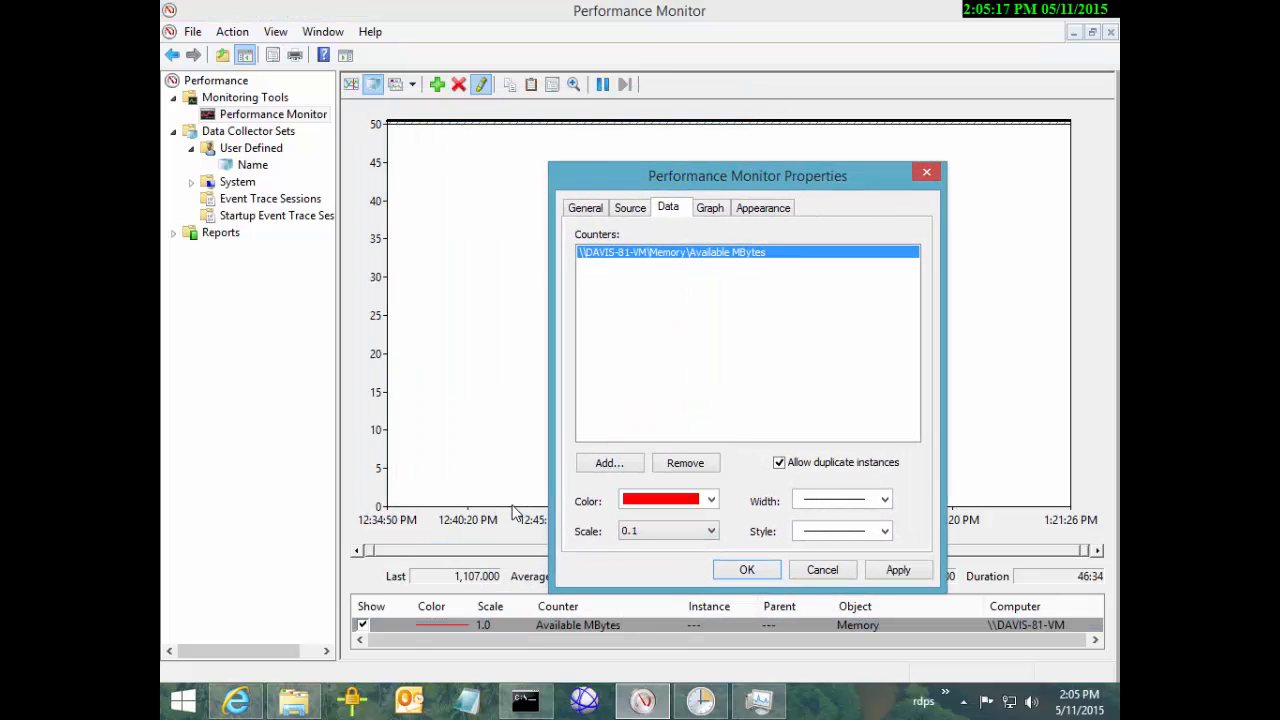
click(898, 570)
click(711, 531)
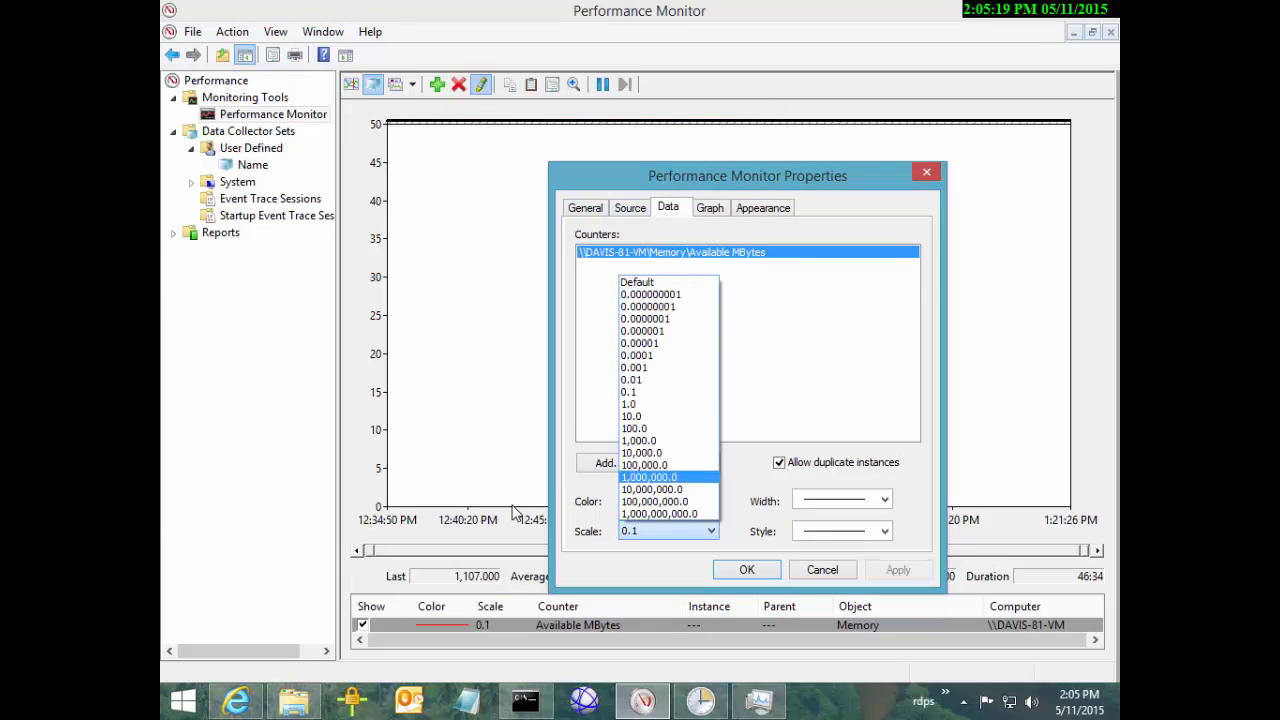
click(656, 391)
click(898, 570)
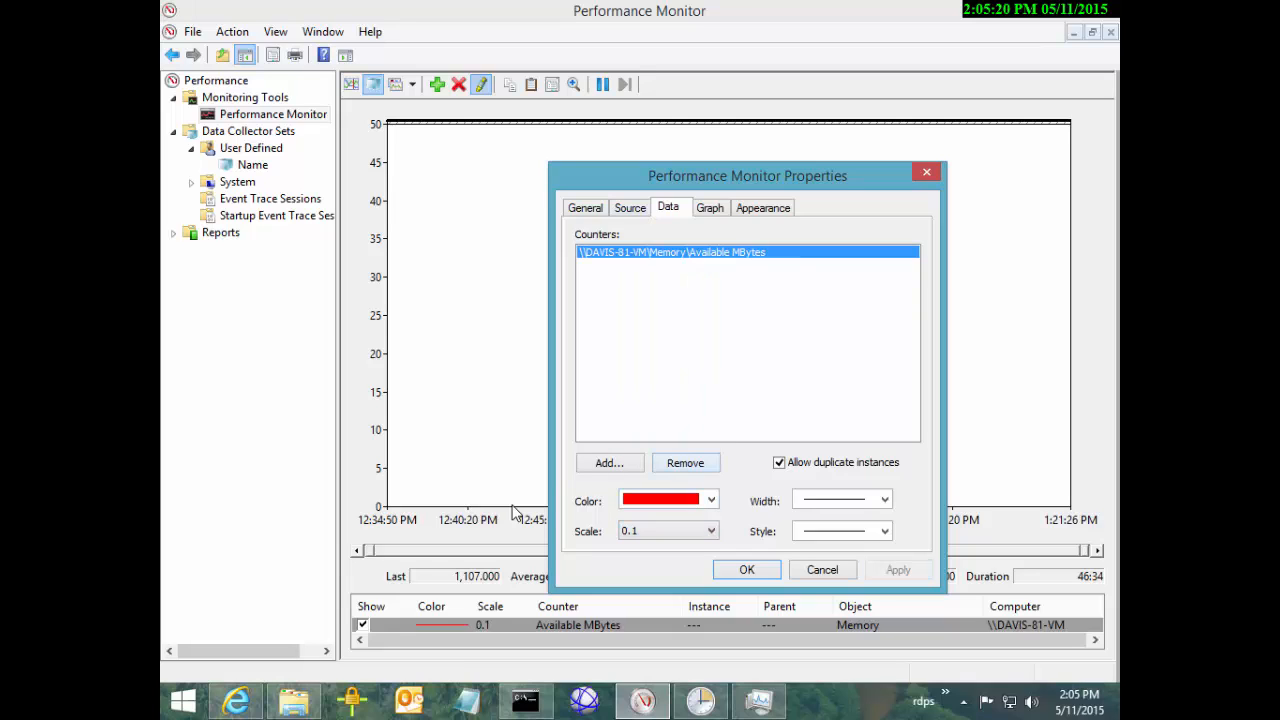
click(711, 531)
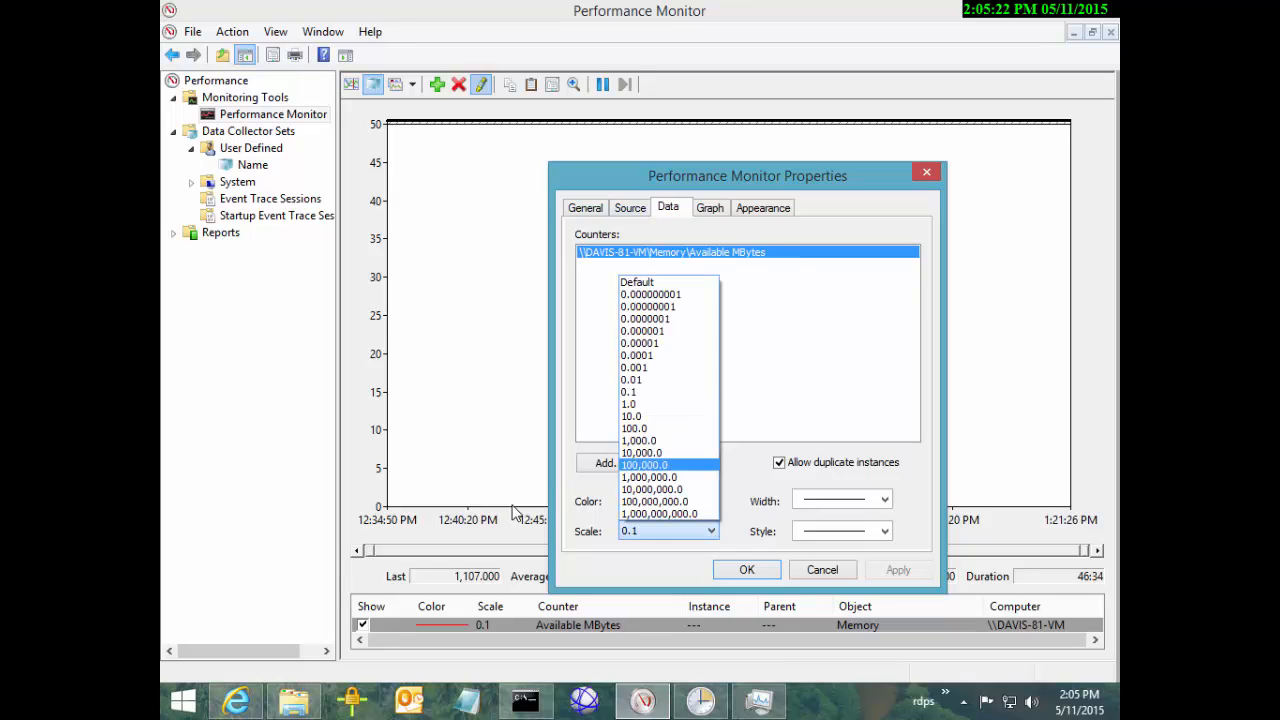
click(656, 437)
click(898, 570)
click(711, 531)
click(640, 331)
click(898, 570)
Step through 0.0001 and 0.001 to a 0.01 scale, then mark a span near 12:56:50
click(711, 531)
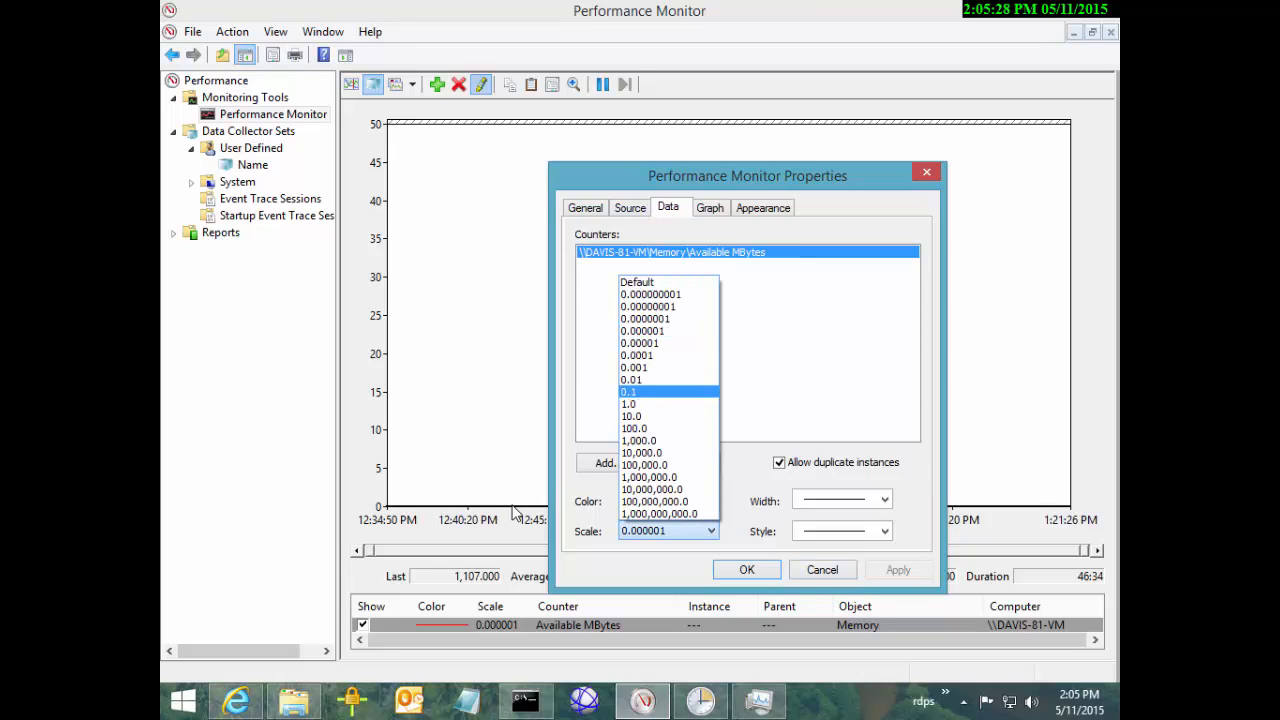
click(640, 343)
click(898, 570)
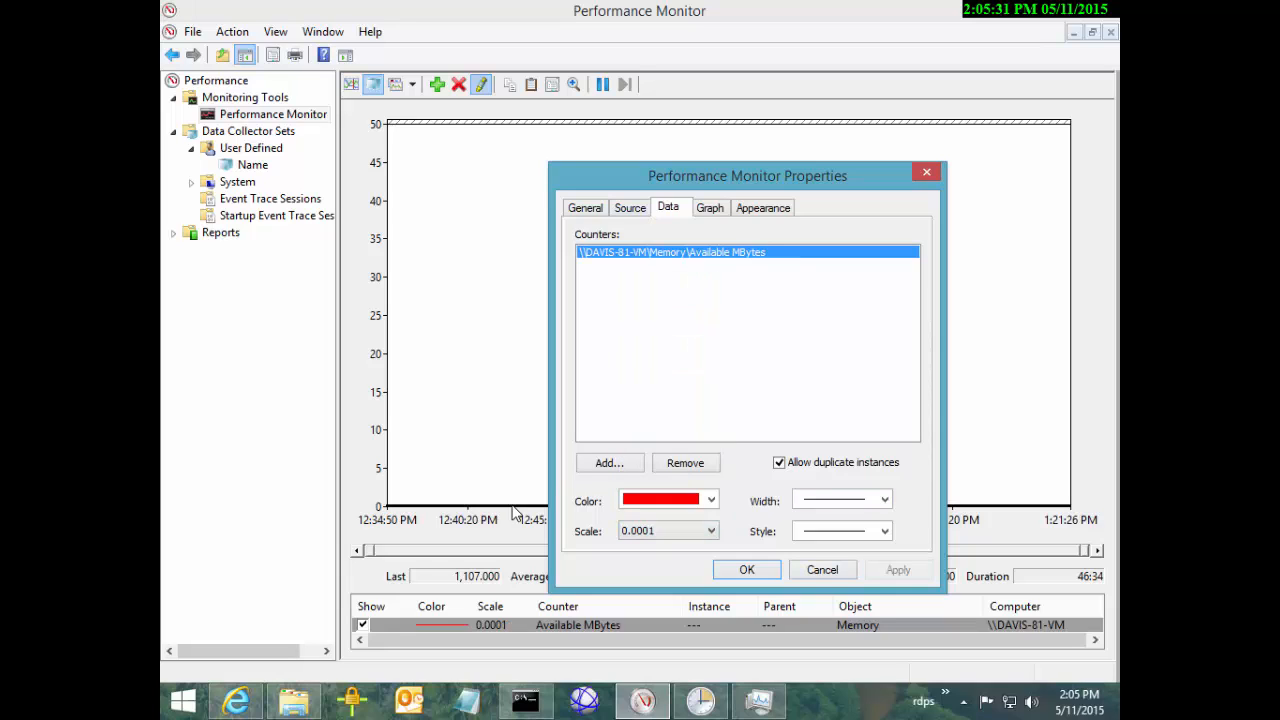
click(711, 531)
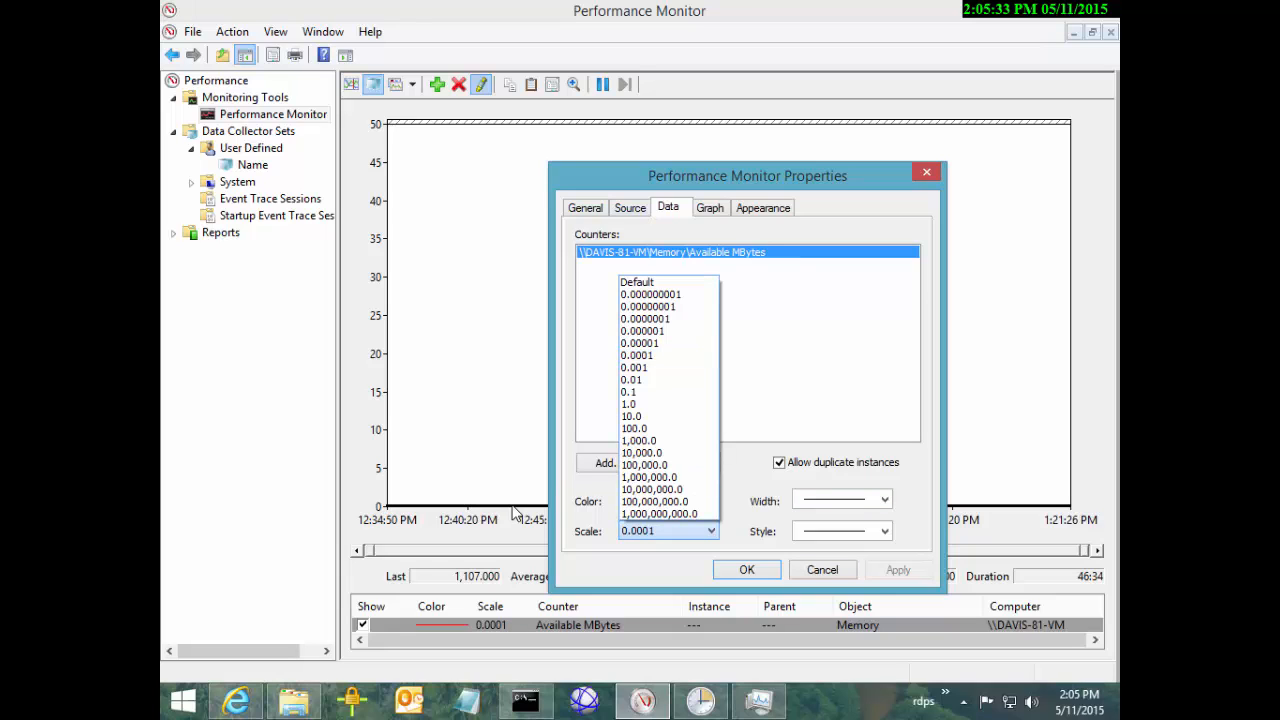
click(640, 366)
click(898, 570)
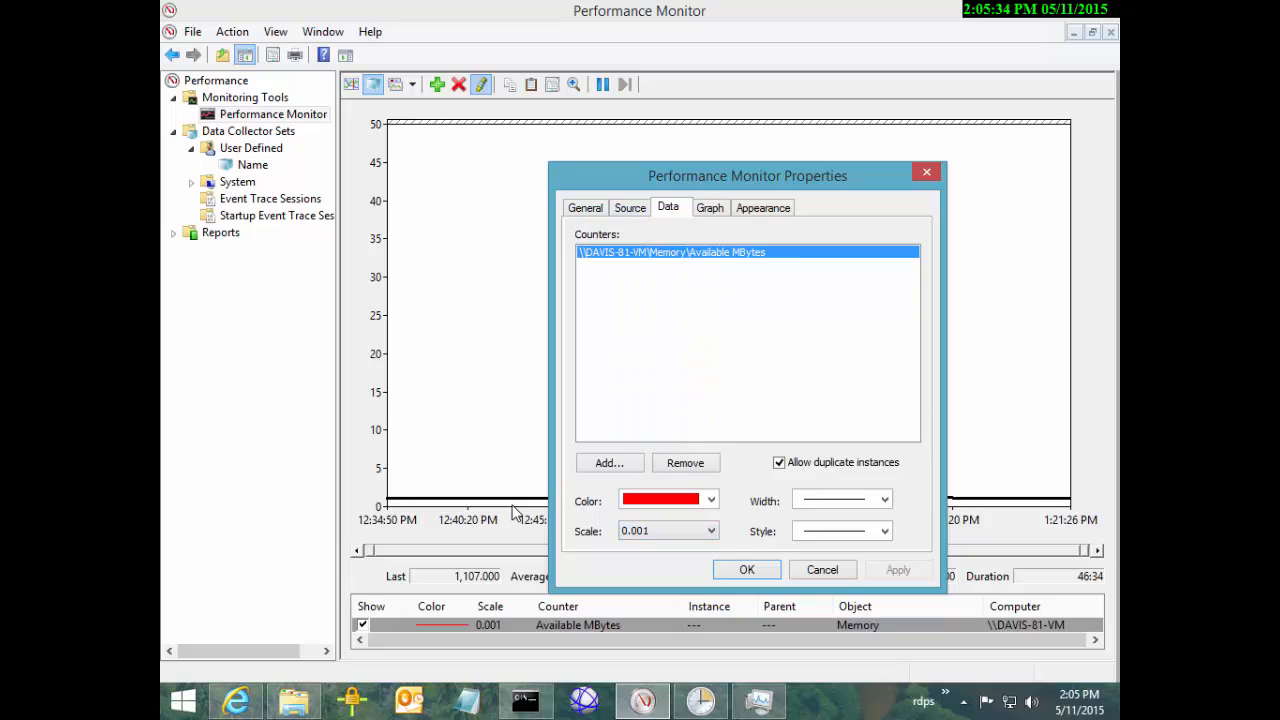
click(711, 531)
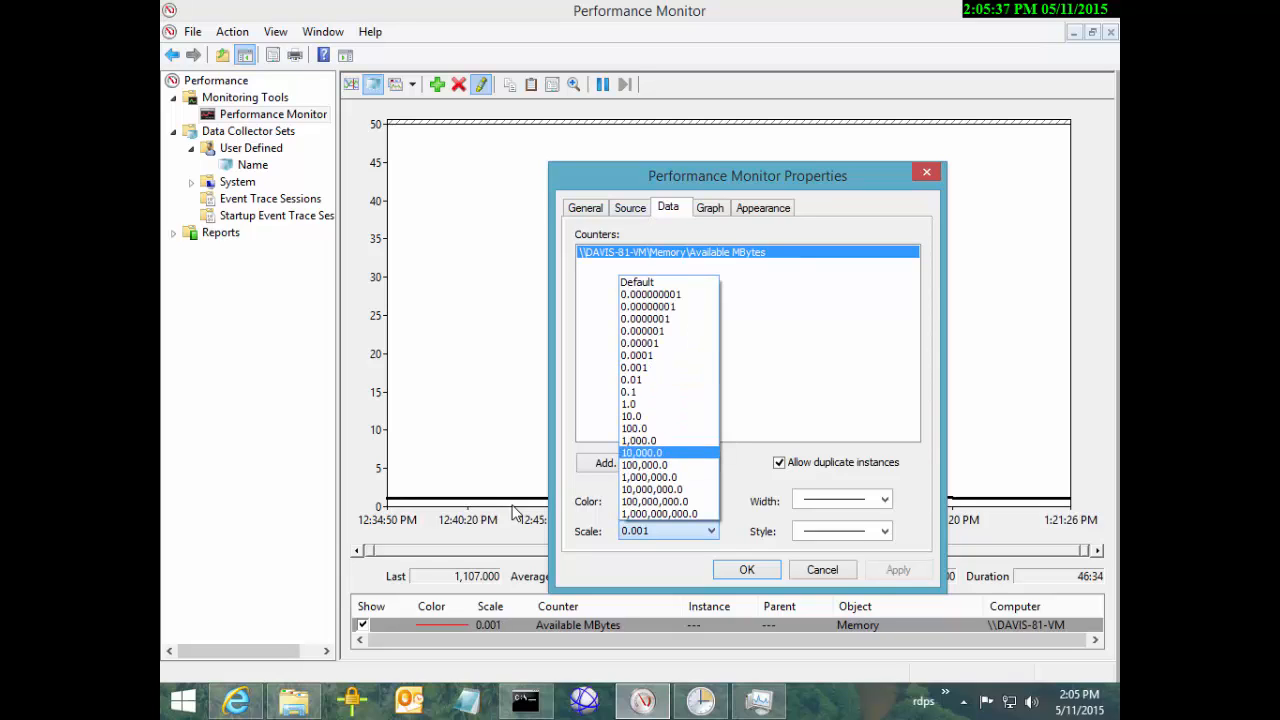
click(640, 378)
click(898, 570)
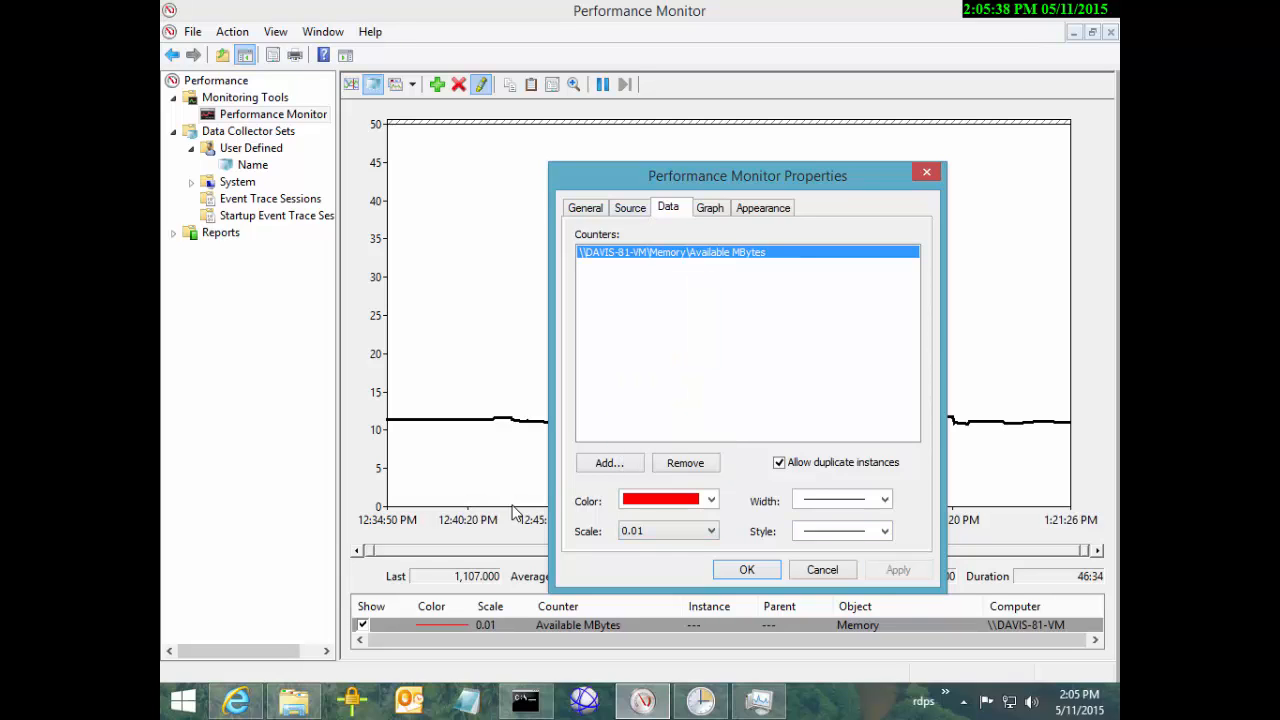
click(747, 569)
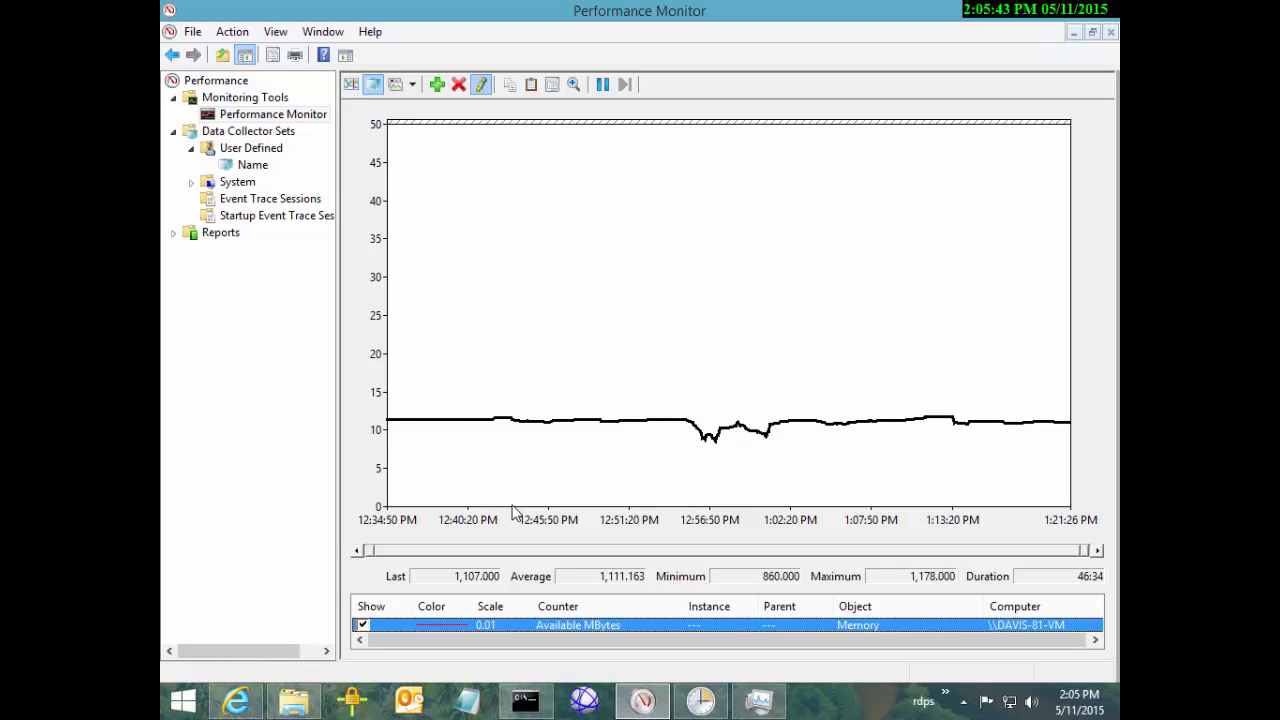
drag(689, 420, 726, 420)
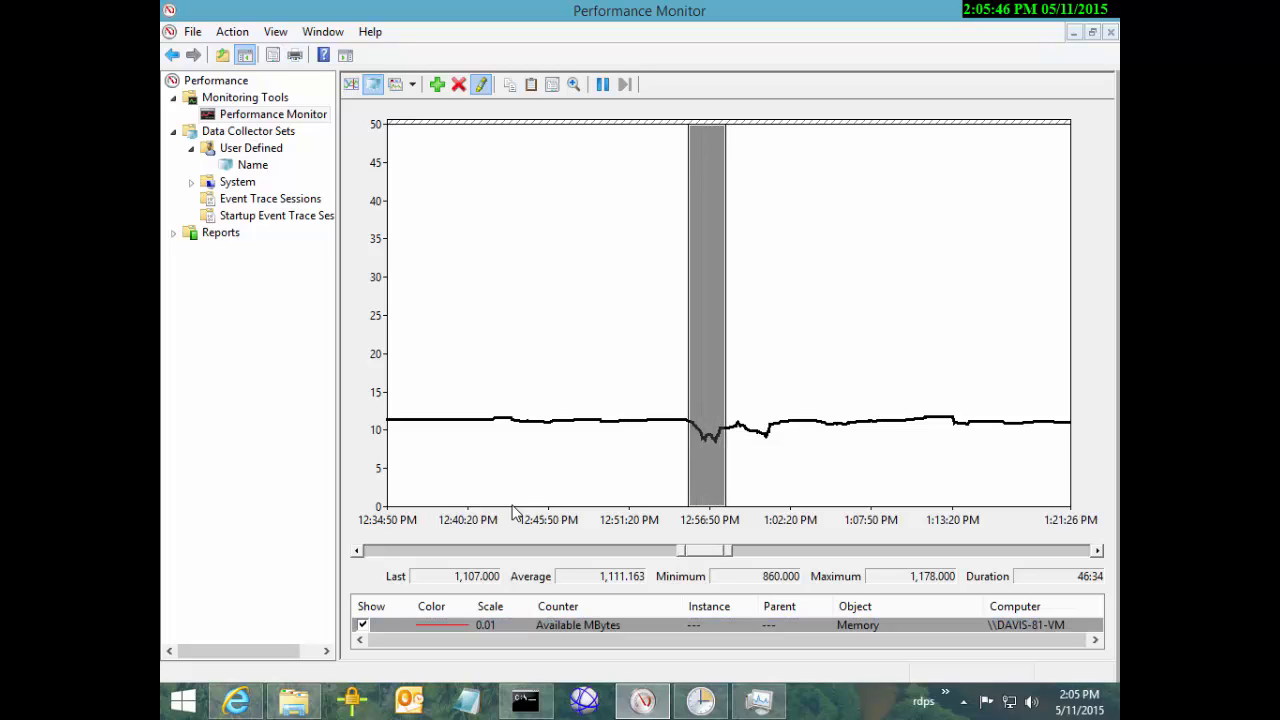
Zoom the graph to the highlighted 12:55:20–12:57:55 PM range
right_click(707, 214)
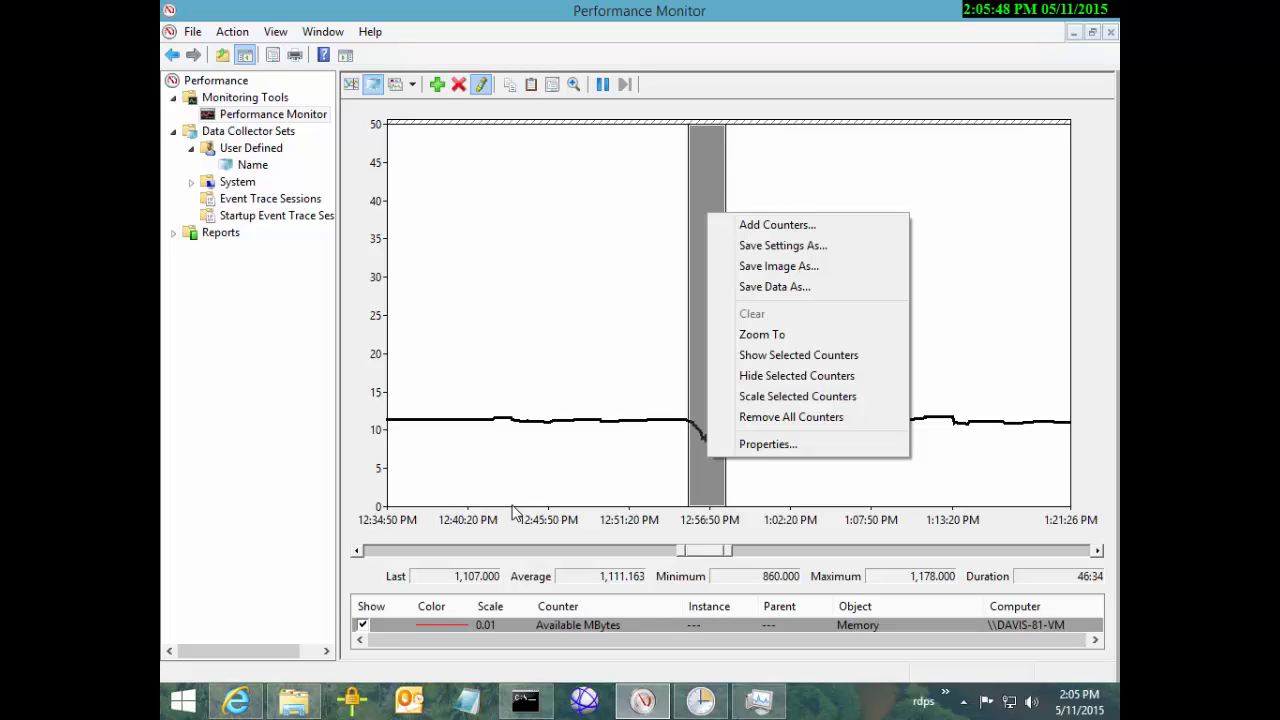
key(Up)
key(Up)
key(Up)
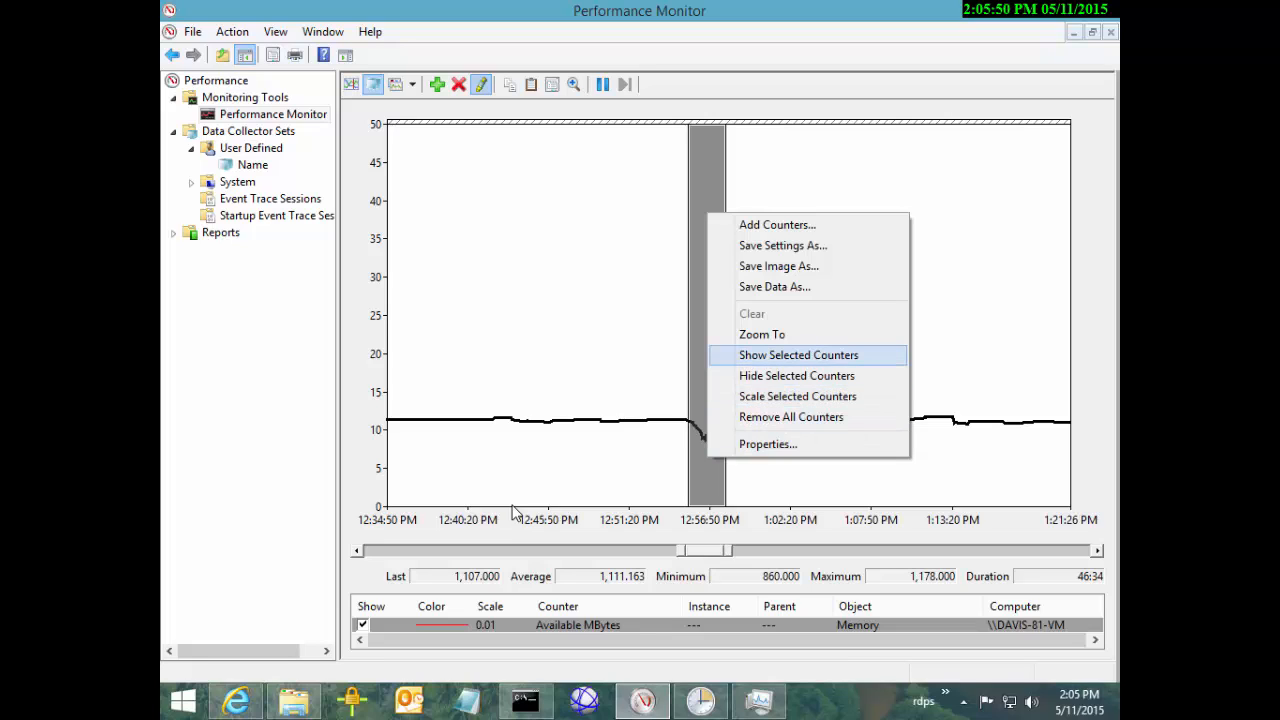
key(Return)
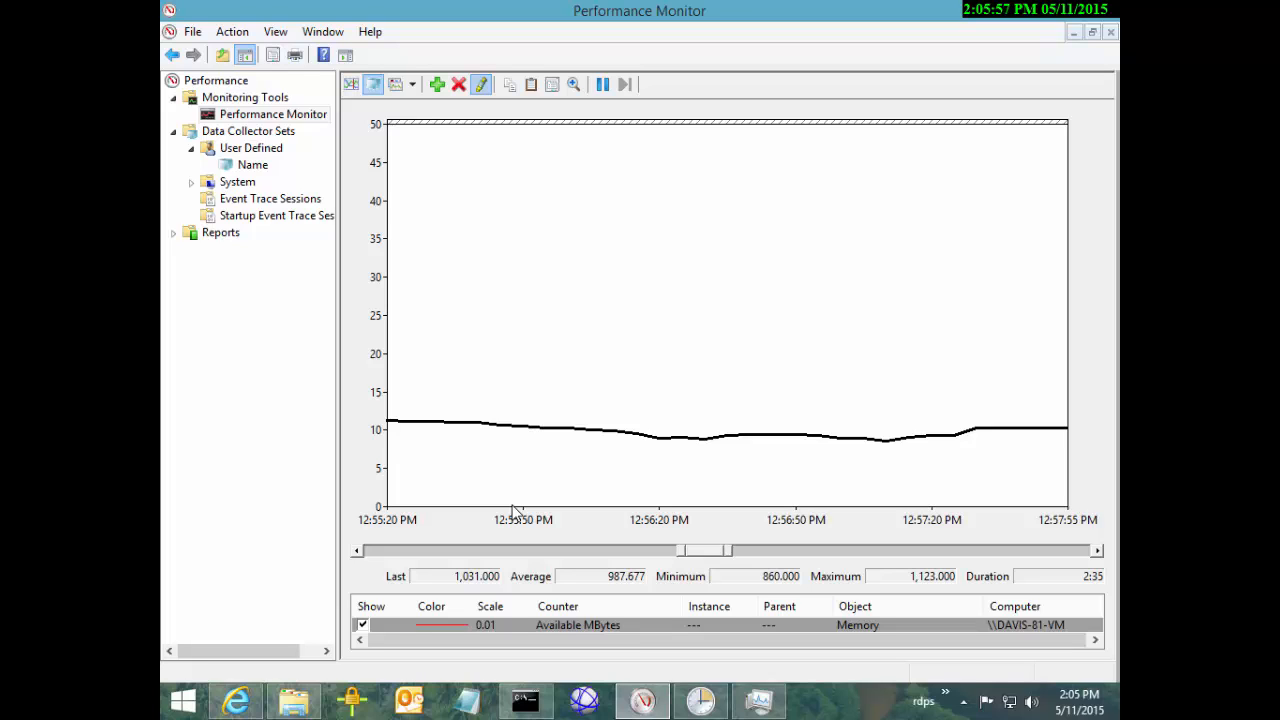
Add the Process Working Set counter for <All instances> to the graph
key(ctrl+n)
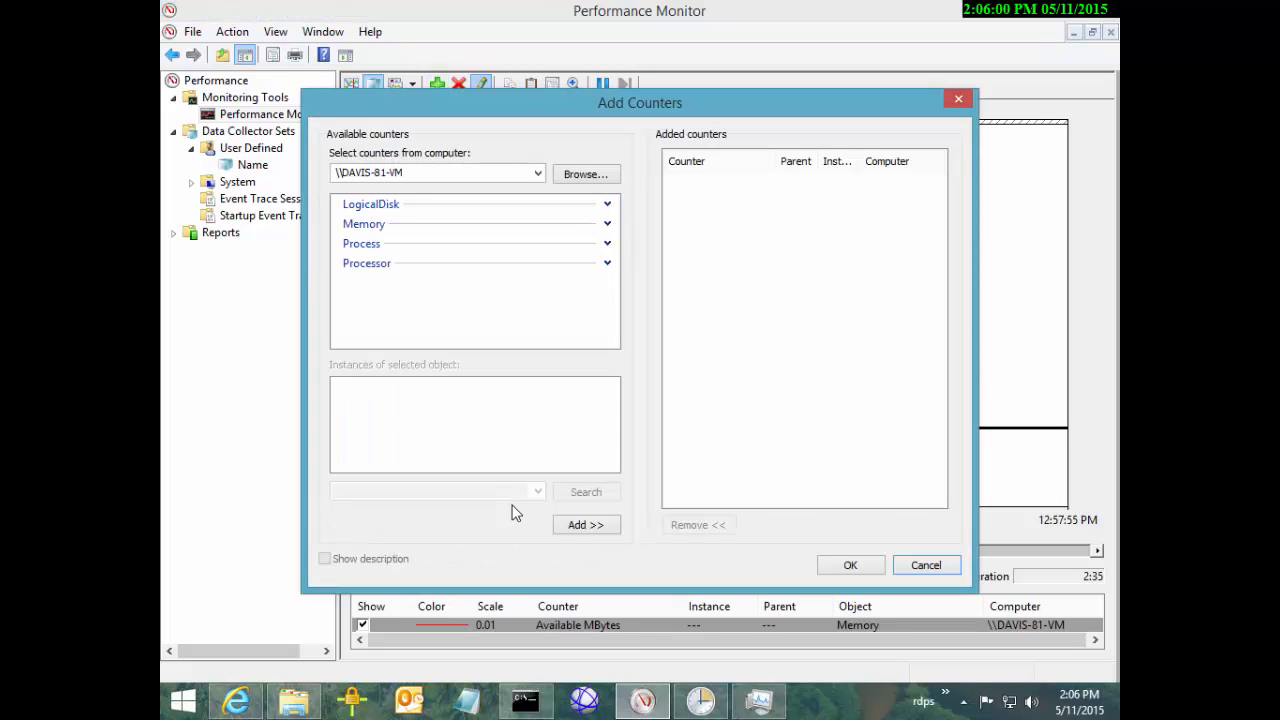
click(607, 244)
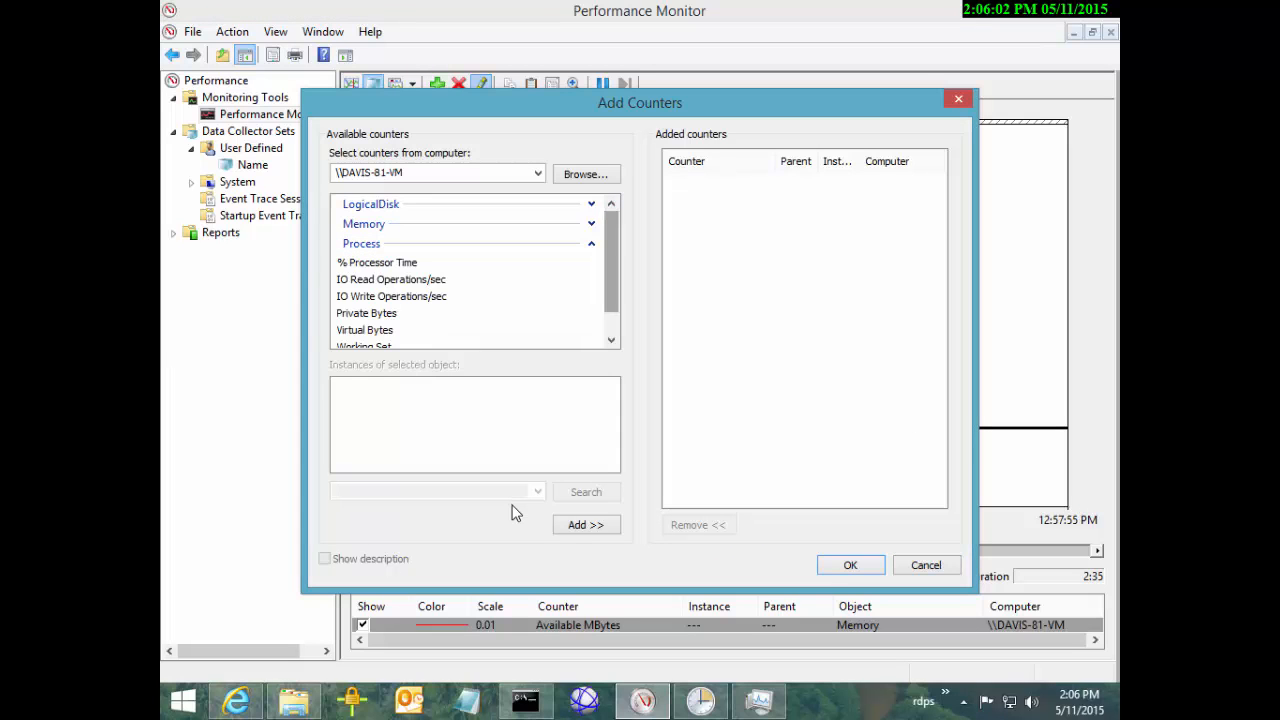
scroll(478, 270, down, 1)
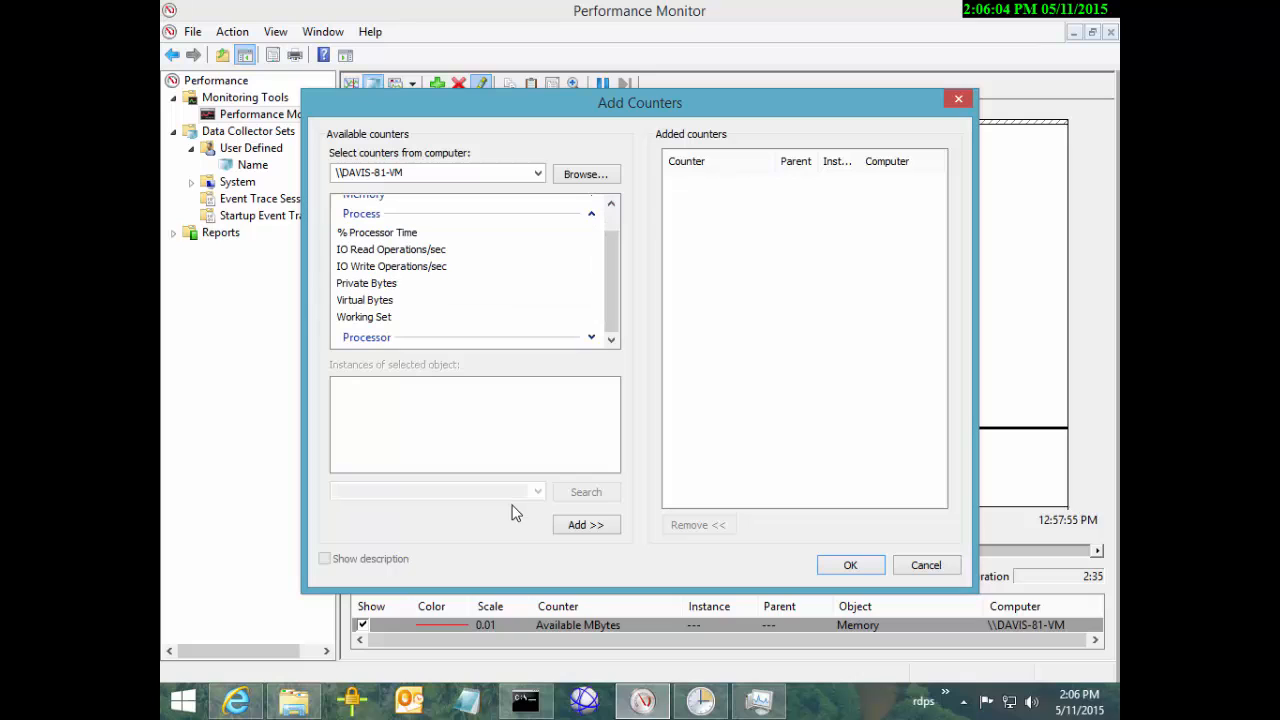
drag(640, 103, 710, 60)
click(435, 274)
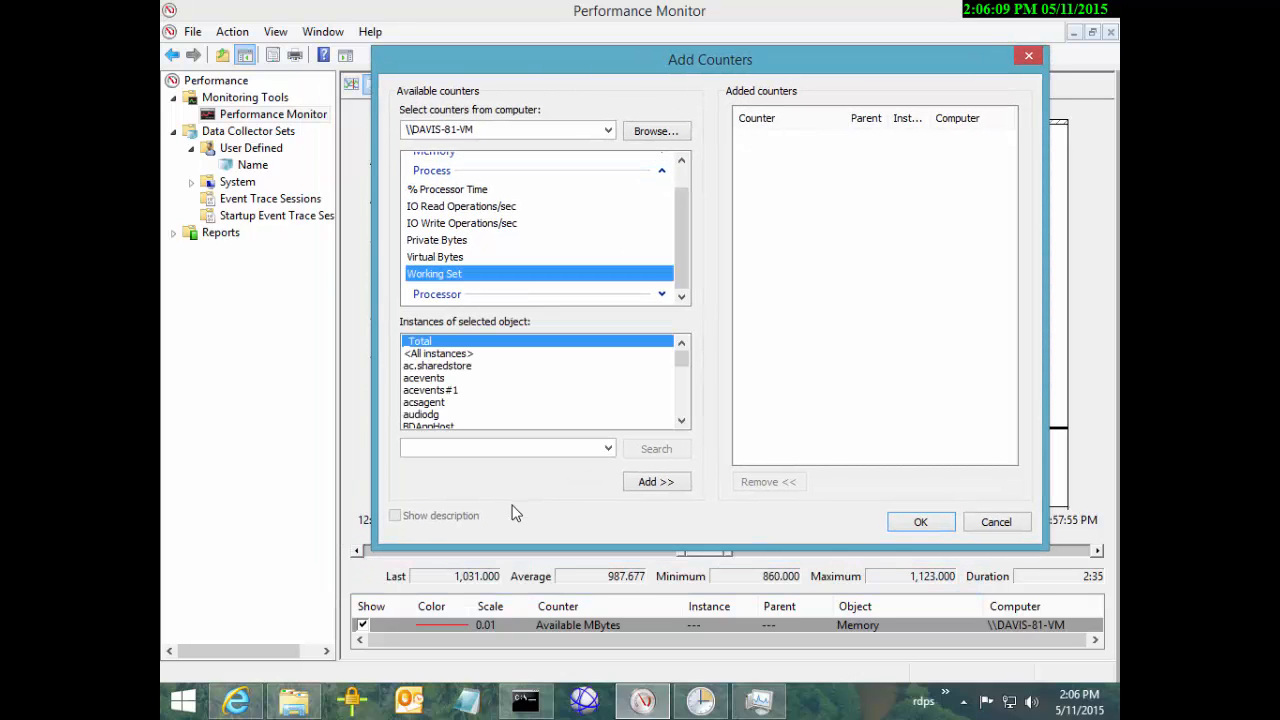
click(438, 353)
click(656, 481)
key(Return)
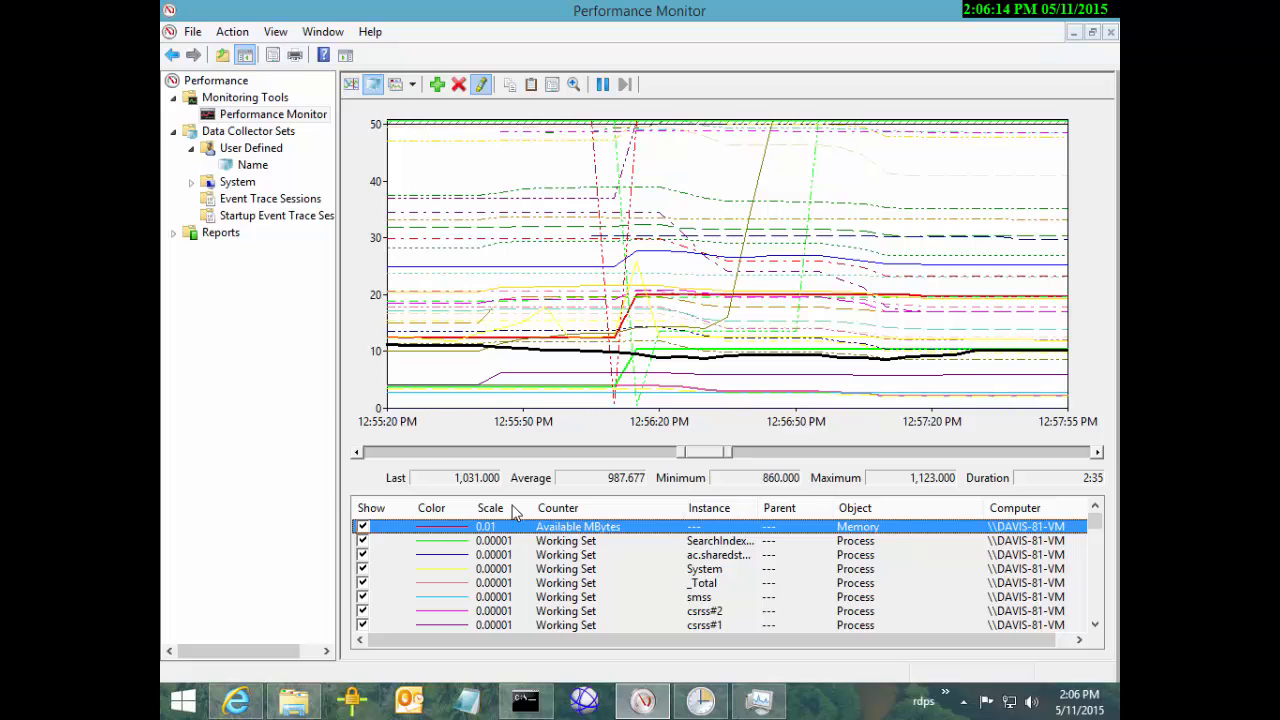
Delete the _Total Working Set counter and look through the graph properties without changes
key(Down)
key(Down)
key(Down)
key(Down)
key(Delete)
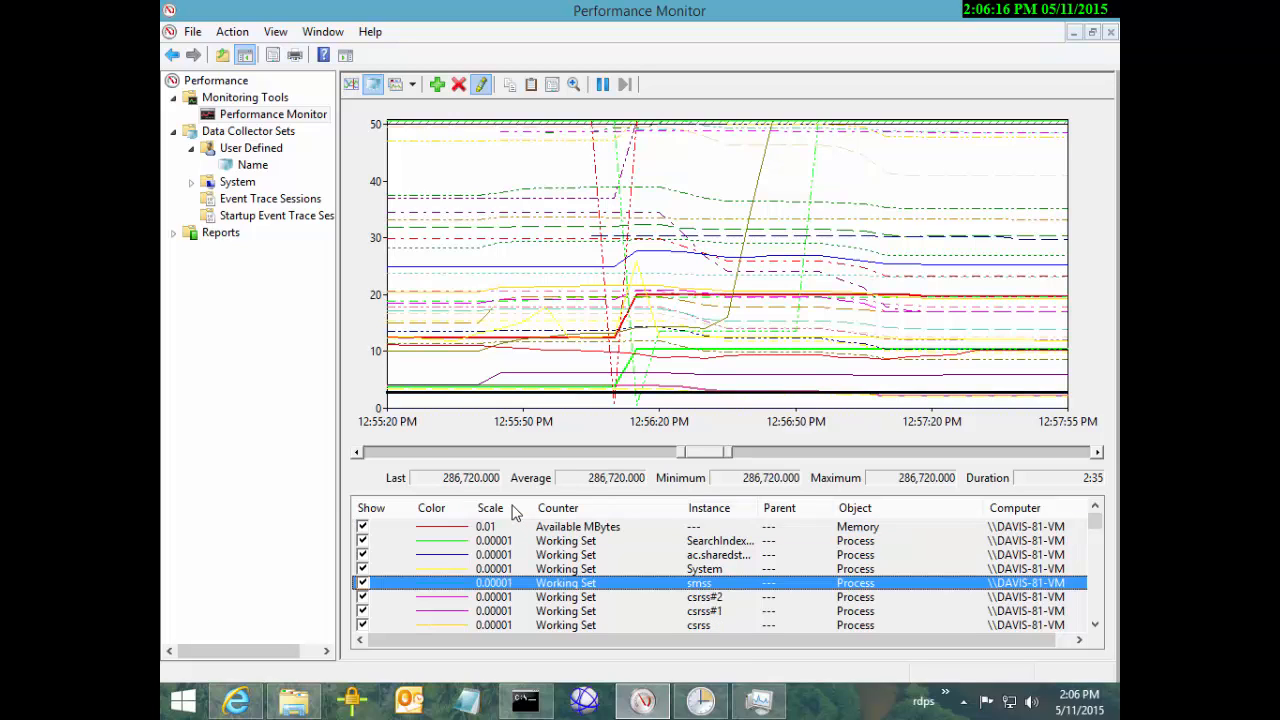
right_click(522, 168)
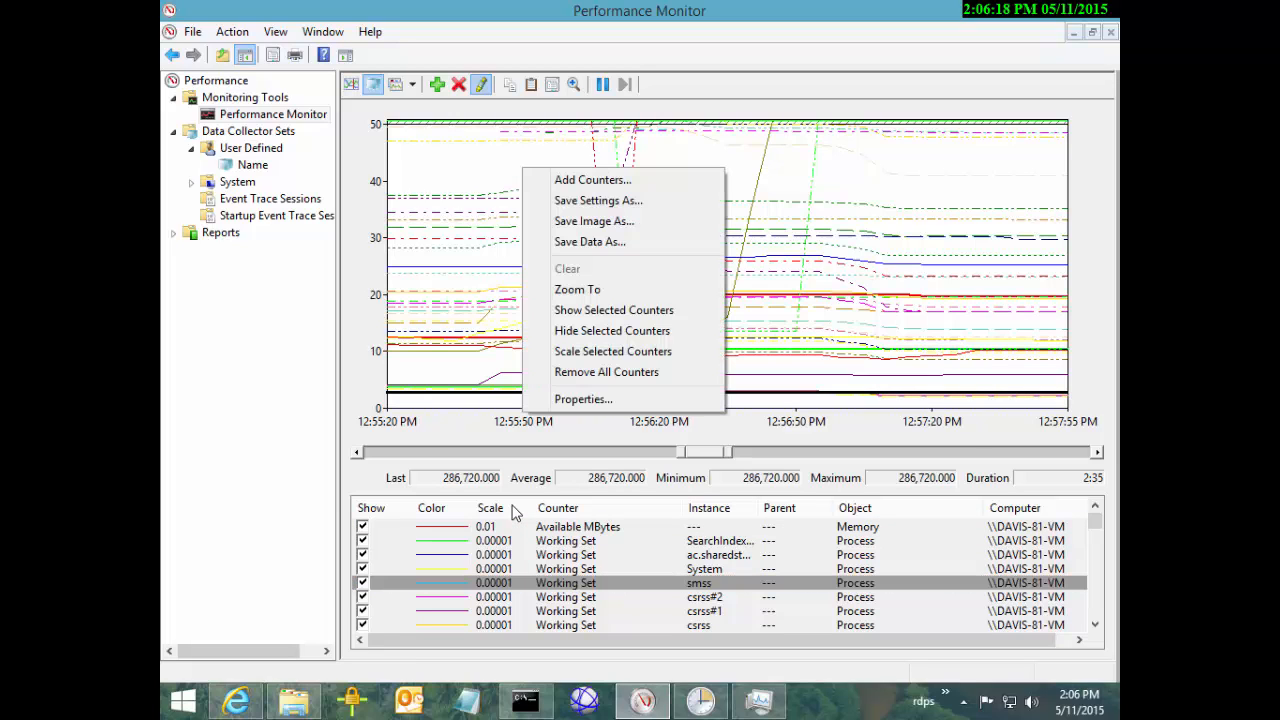
click(583, 399)
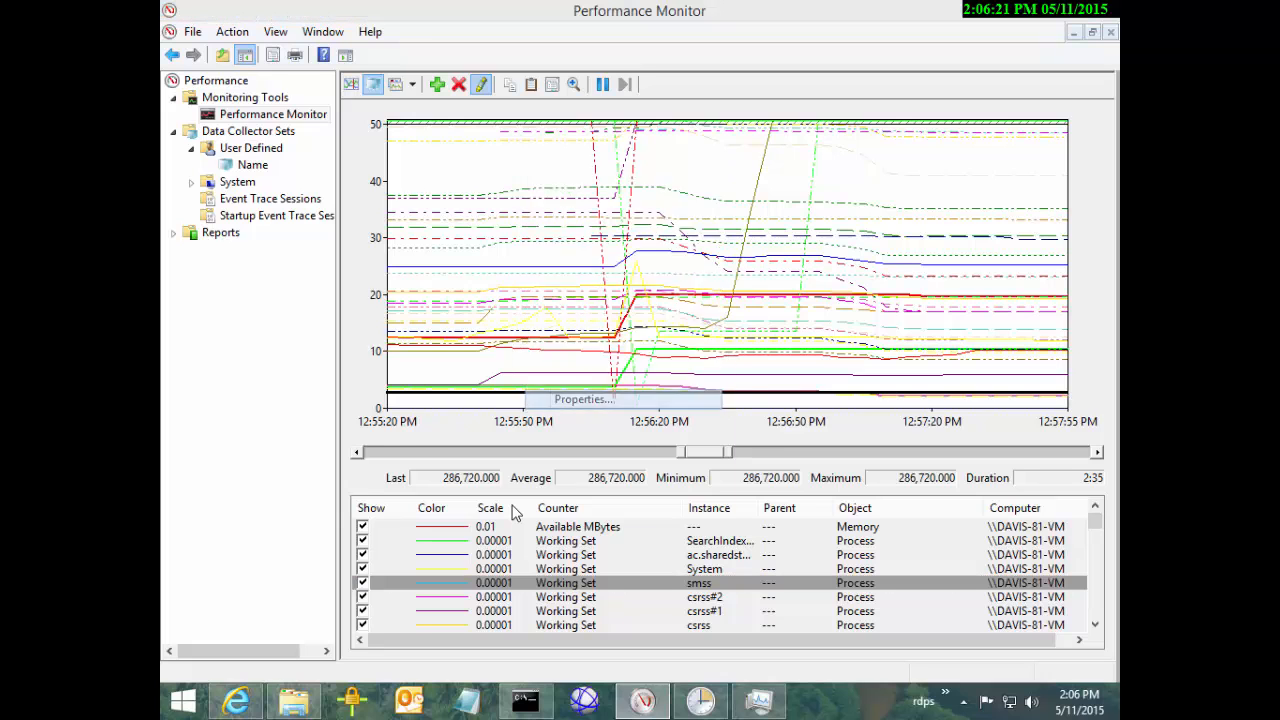
mouse_move(555, 101)
mouse_down()
mouse_move(726, 173)
mouse_move(861, 176)
mouse_up()
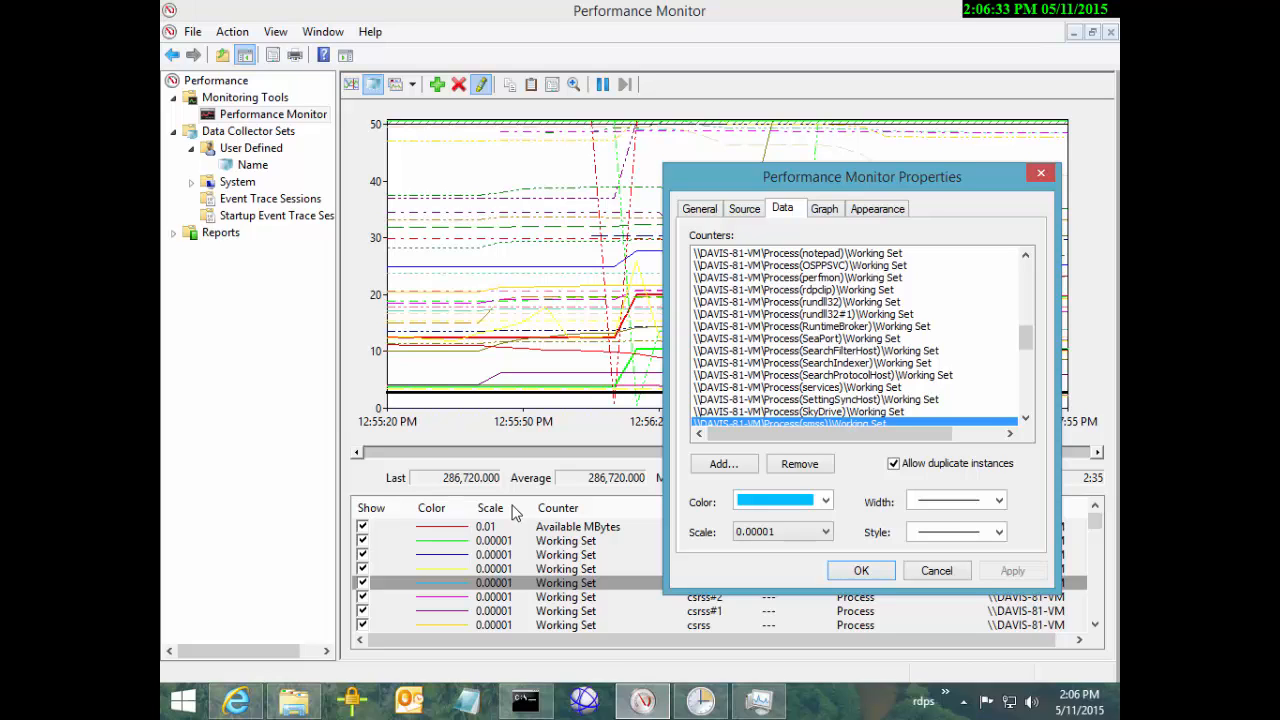
key(Return)
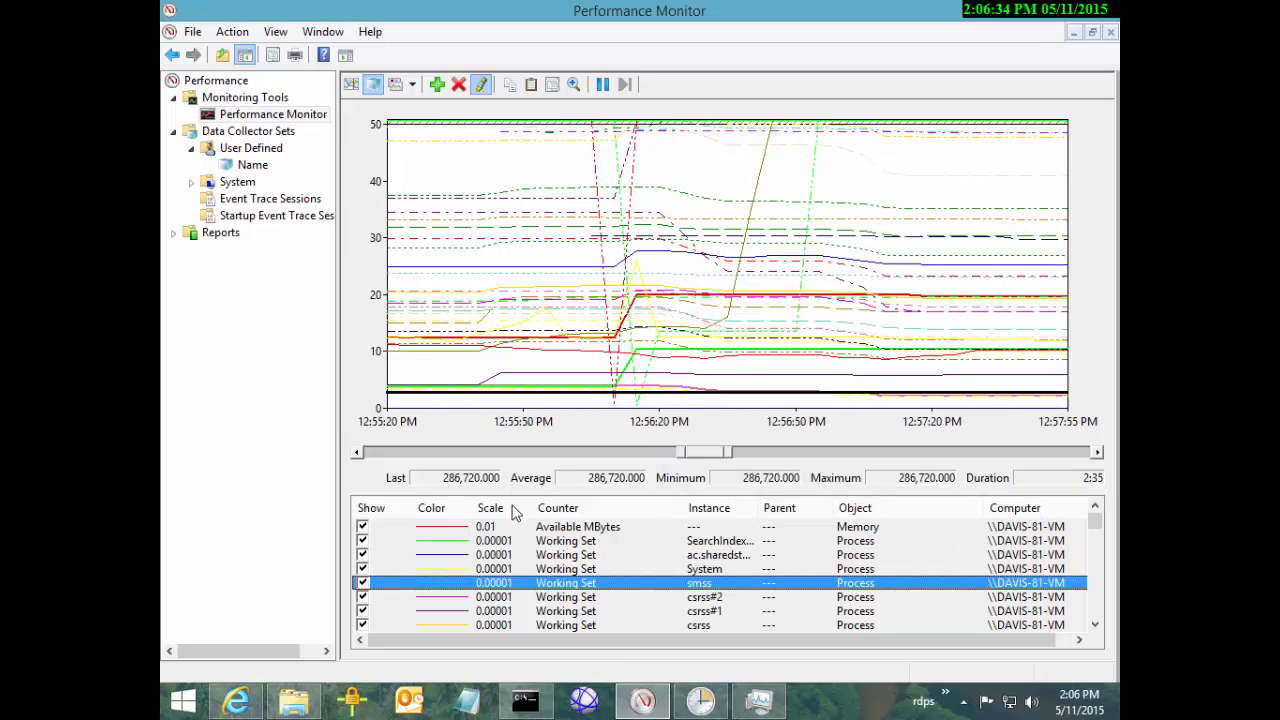
Auto-scale the counters from SearchIndexer to the end, then inspect mmc's 0.000001 scale
key(Up)
key(Up)
key(Up)
key(shift+End)
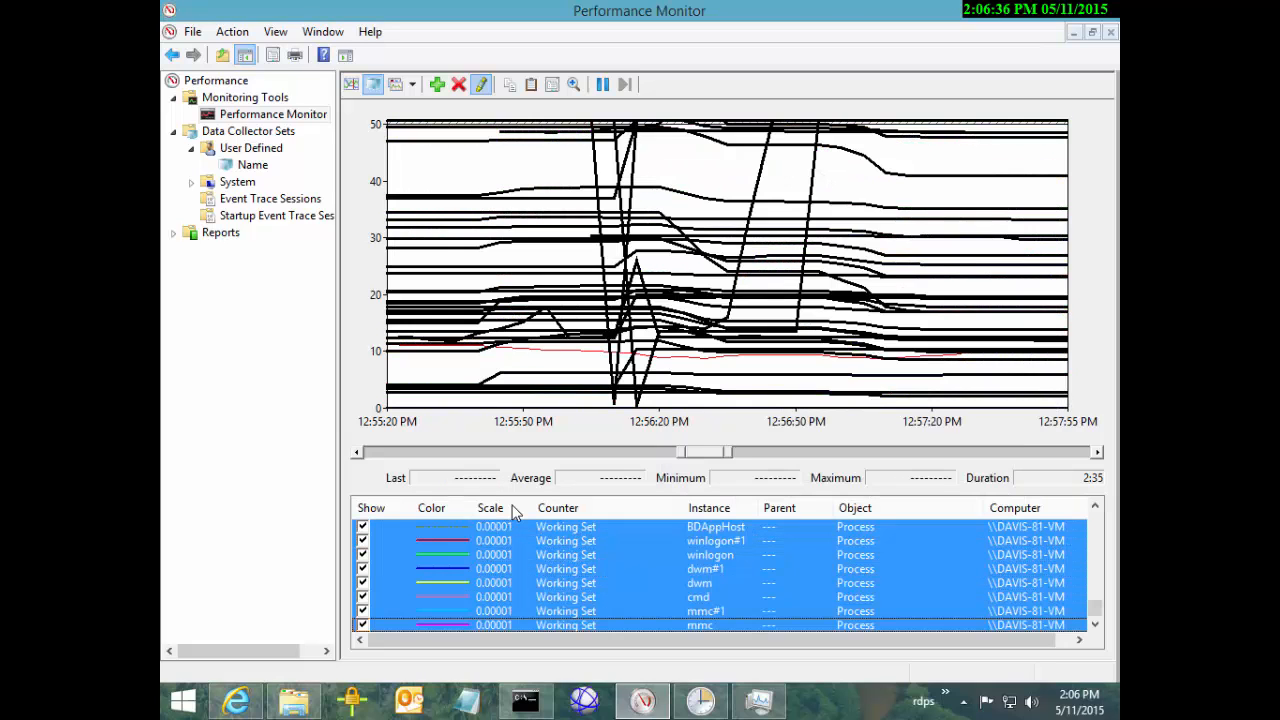
key(shift+F10)
key(Up)
key(Up)
key(Up)
key(Return)
key(space)
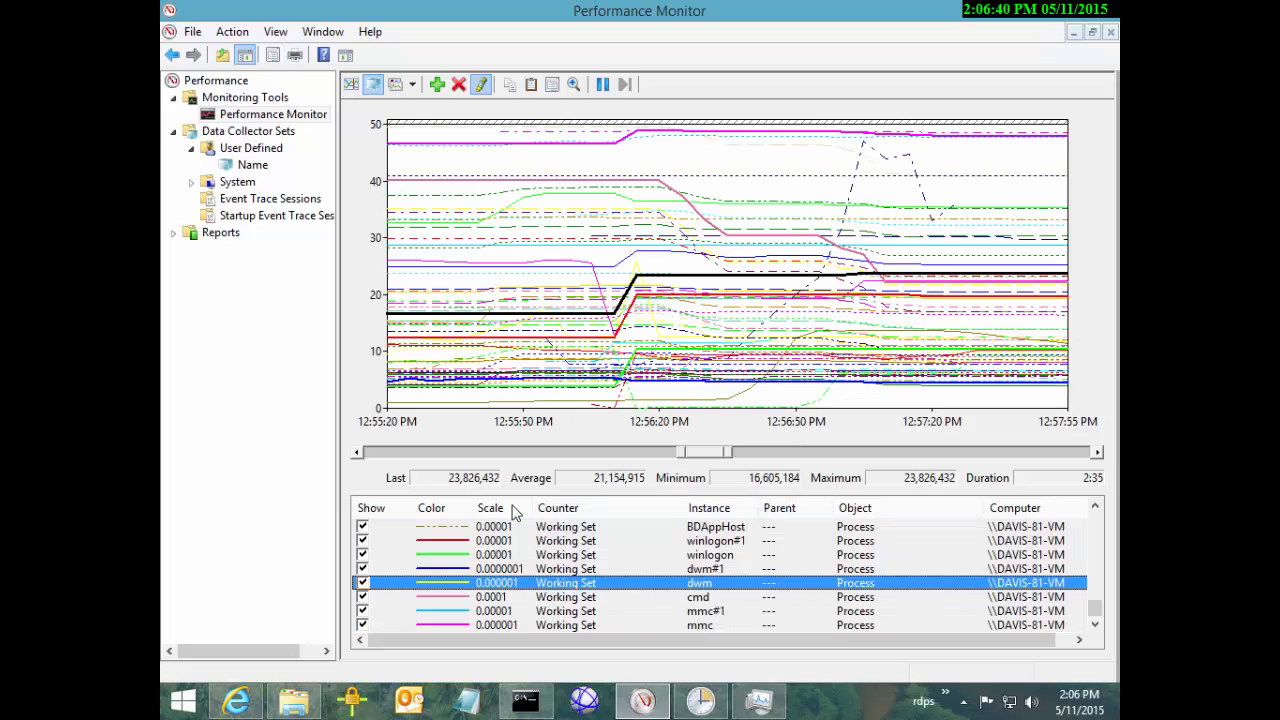
key(End)
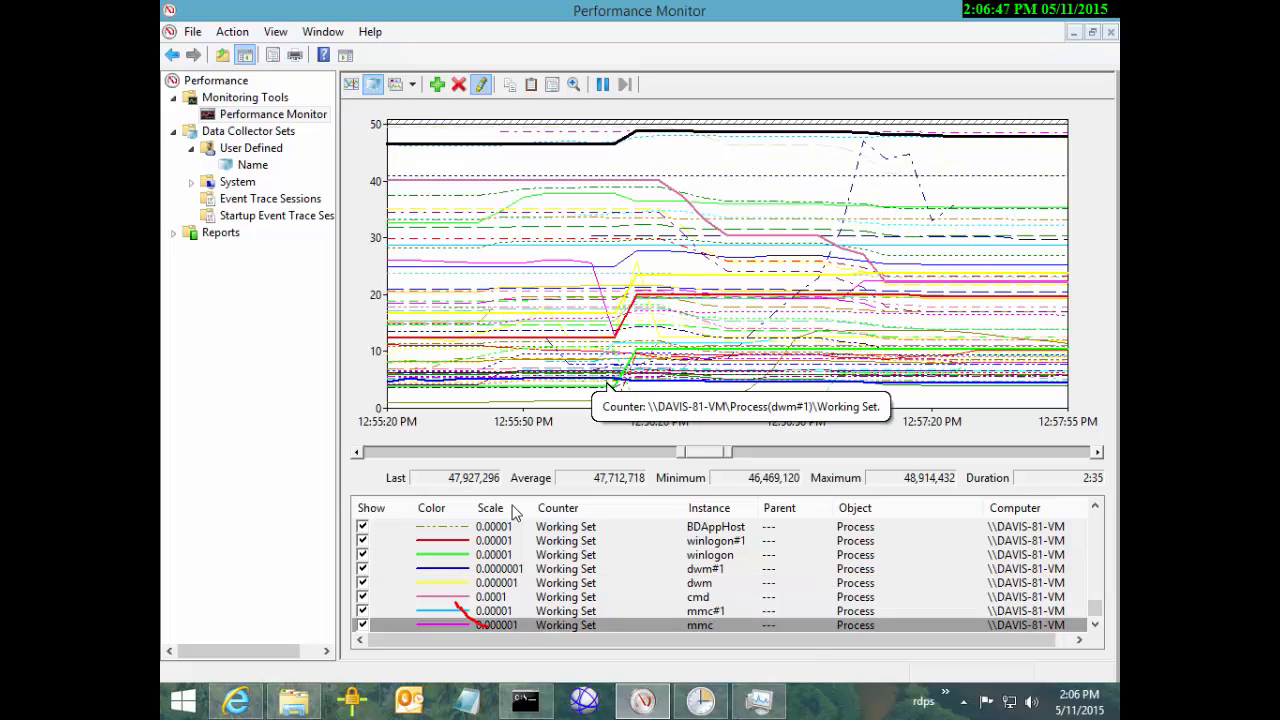
mouse_move(465, 620)
mouse_down()
mouse_move(507, 649)
mouse_move(525, 632)
mouse_up()
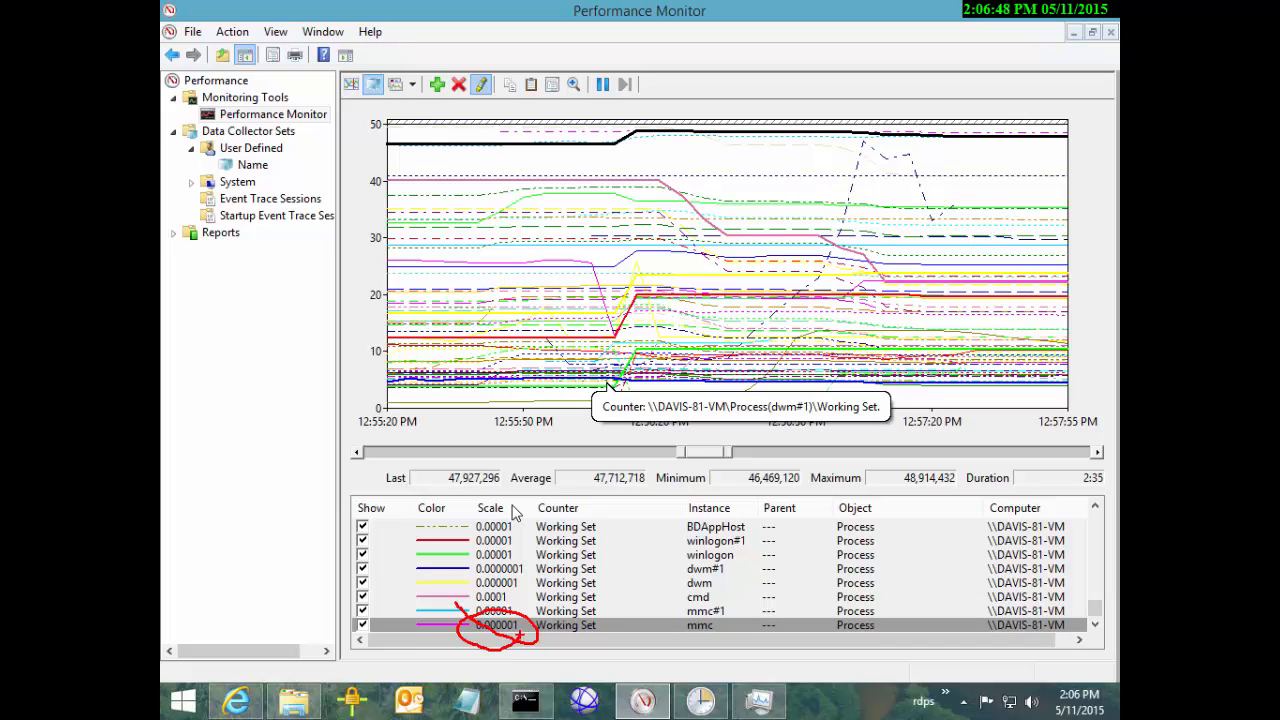
key(Escape)
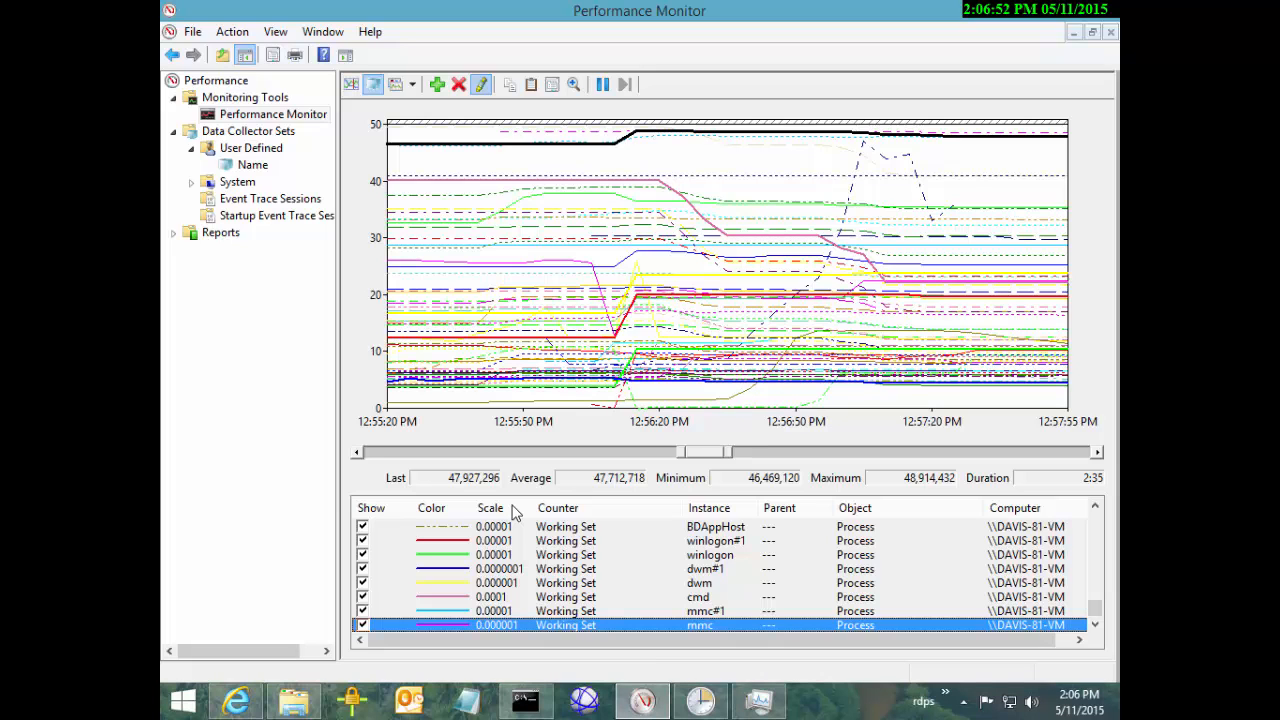
Select every Working Set counter from SearchIndexer down and delete them
key(Up)
key(Up)
key(Up)
key(Up)
key(Up)
key(Up)
key(Up)
key(Up)
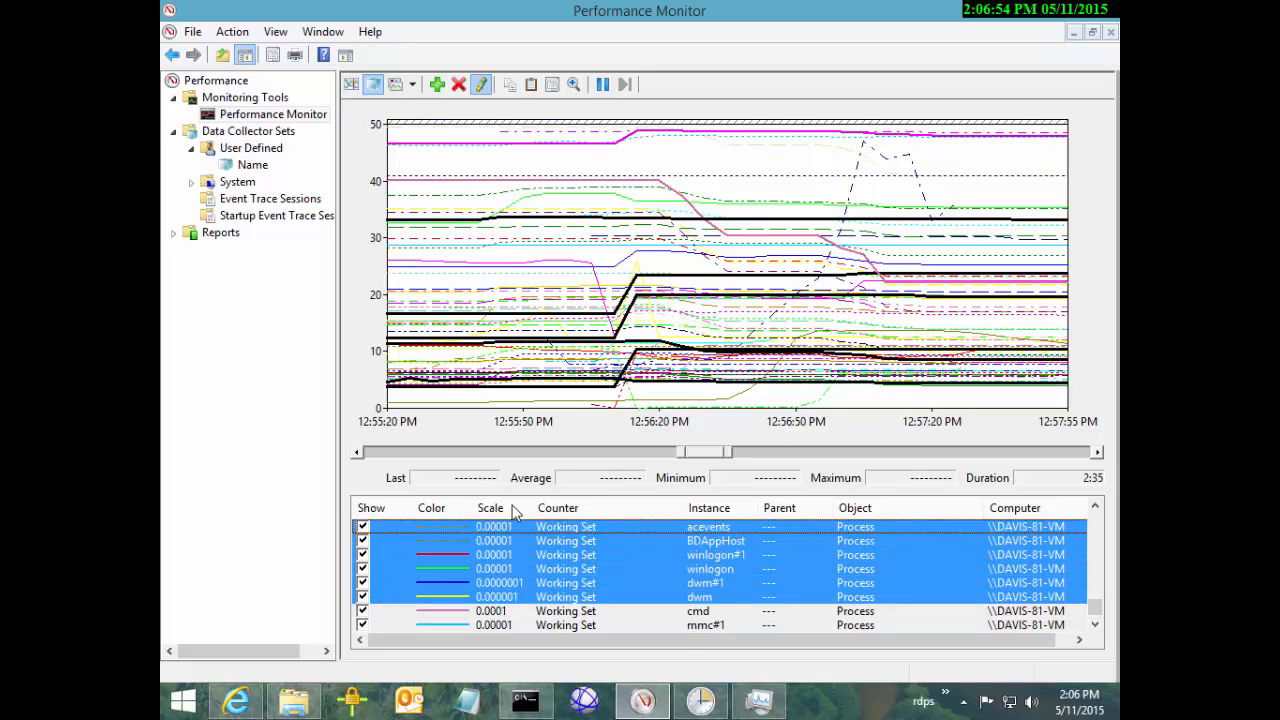
key(Home)
key(Down)
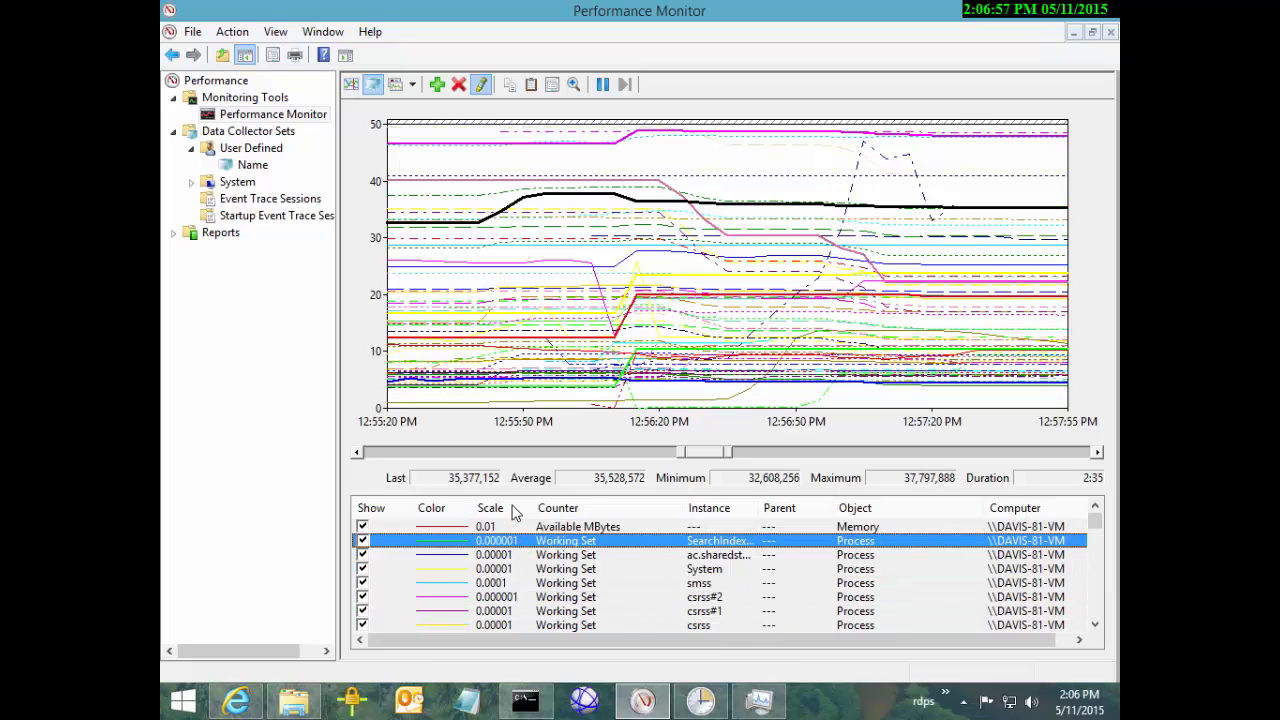
key(shift+Down)
key(shift+Down)
key(shift+Down)
key(shift+Down)
key(shift+Down)
key(shift+Down)
key(shift+Down)
key(shift+Down)
key(shift+Down)
key(shift+Down)
key(shift+Down)
key(shift+Down)
key(shift+Down)
key(shift+Down)
key(shift+Down)
key(shift+Down)
key(shift+Down)
key(shift+Down)
key(shift+Down)
key(shift+Down)
key(shift+Down)
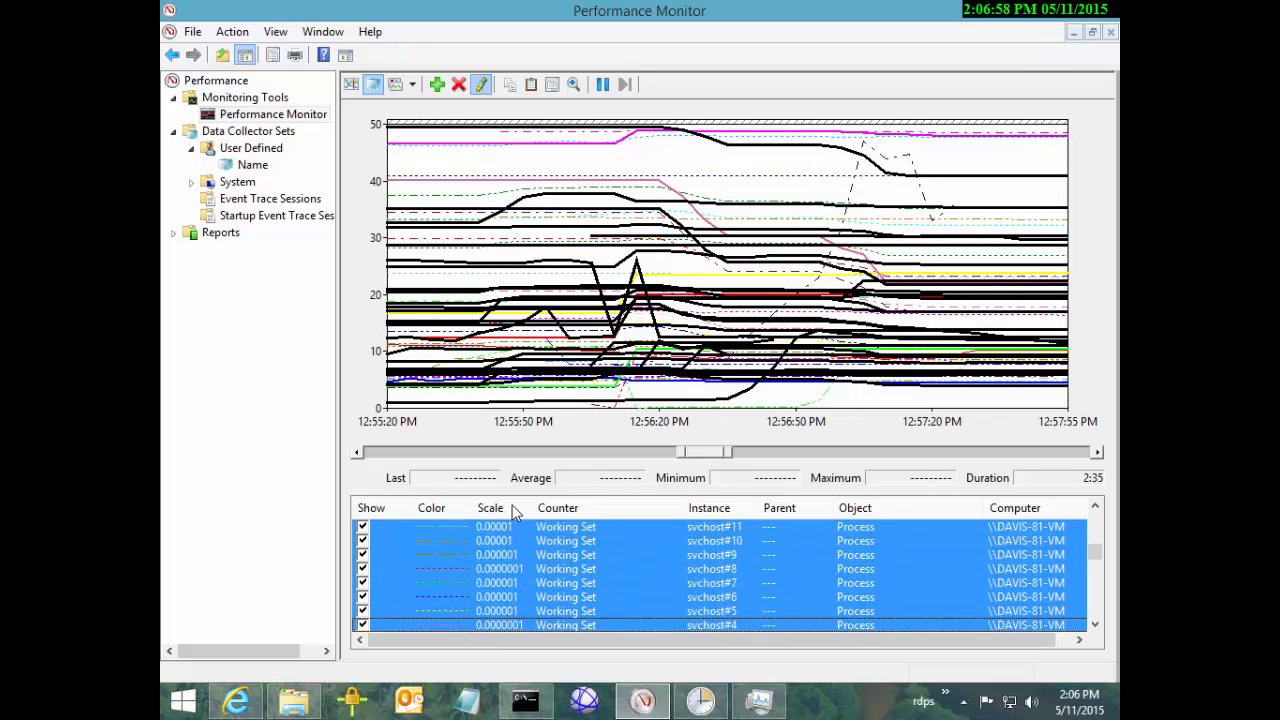
key(shift+Down)
key(shift+Down)
key(shift+Down)
key(shift+Down)
key(shift+Down)
key(shift+Down)
key(shift+Down)
key(shift+Down)
key(shift+Down)
key(shift+Down)
key(shift+Down)
key(shift+Down)
key(shift+Down)
key(shift+Down)
key(shift+Down)
key(shift+Down)
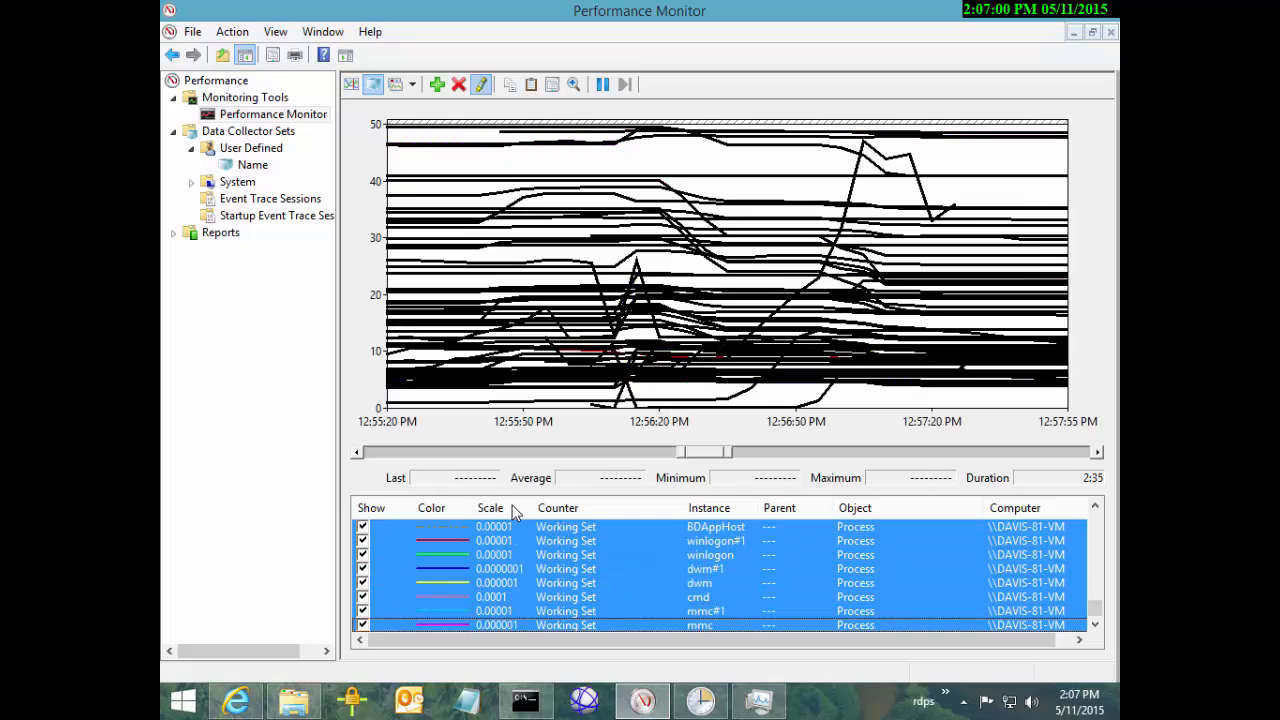
key(Delete)
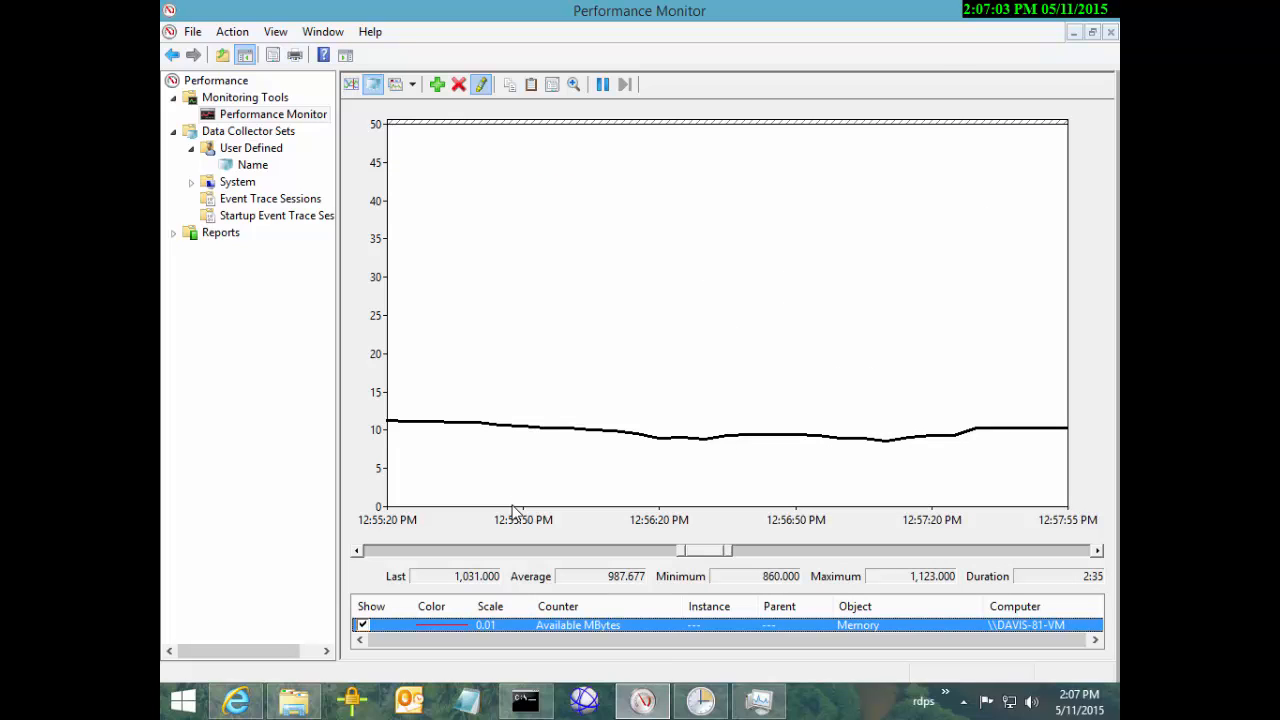
In Add Counters, expand the Process object and select its Working Set counter
key(ctrl+n)
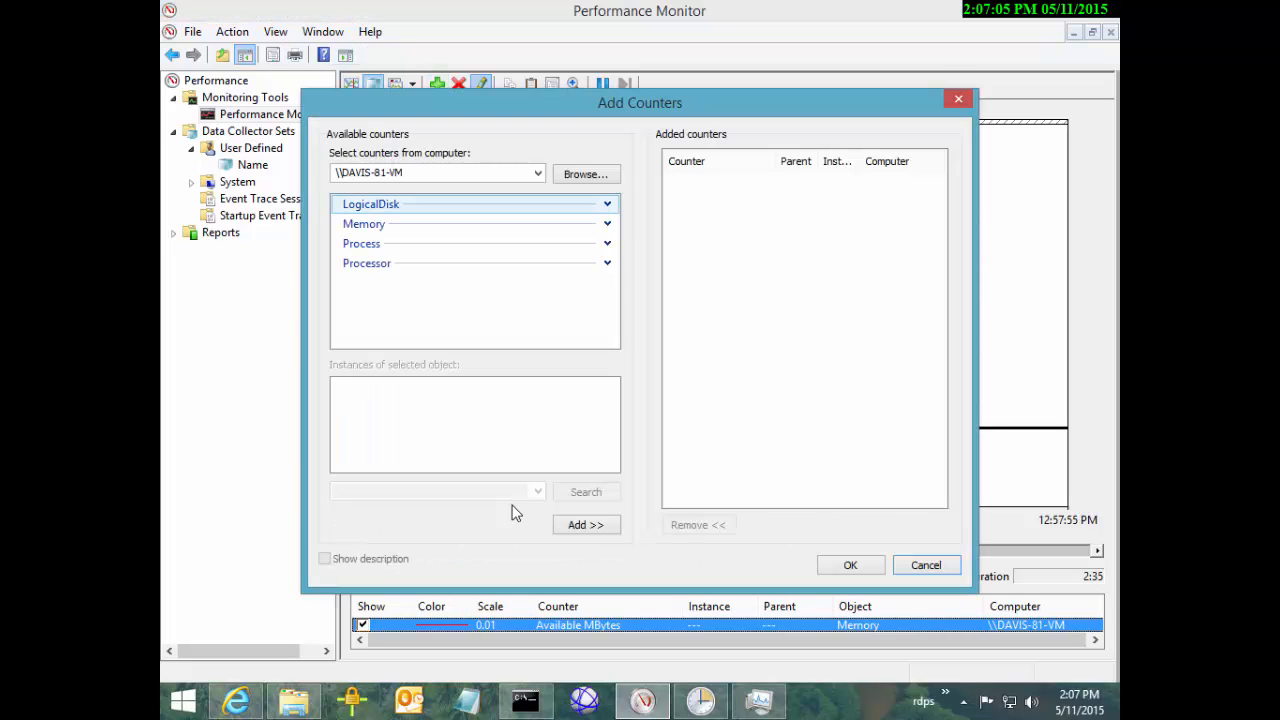
key(Down)
key(Down)
key(Up)
key(Up)
key(Down)
key(Down)
key(Down)
key(Up)
key(Right)
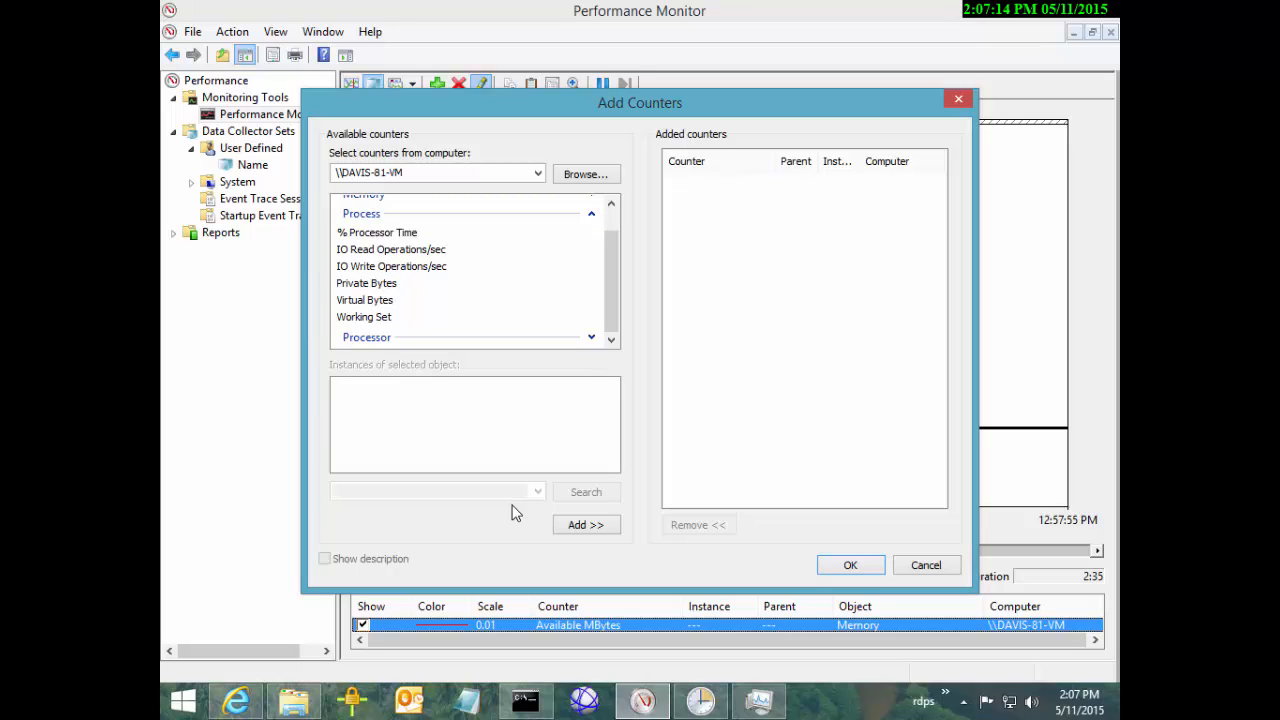
key(v)
key(Down)
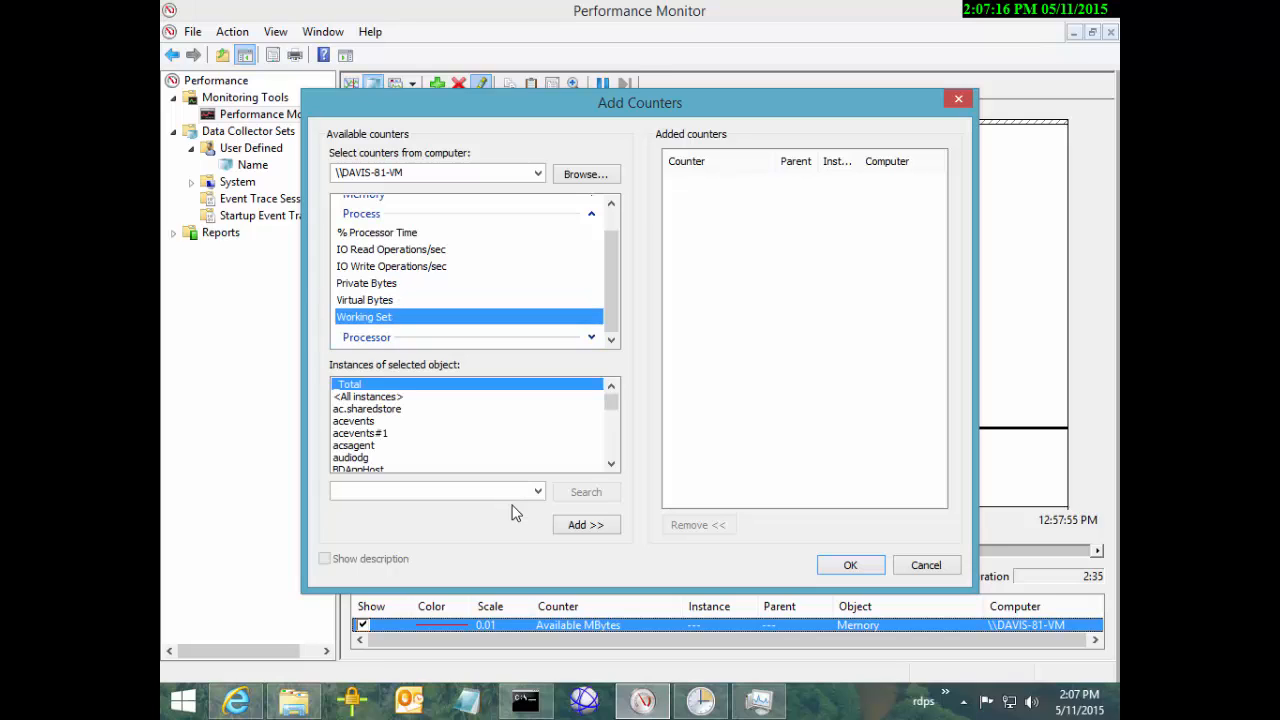
Add Working Set for instances ac.sharedstore through WUDFHost and confirm
click(367, 409)
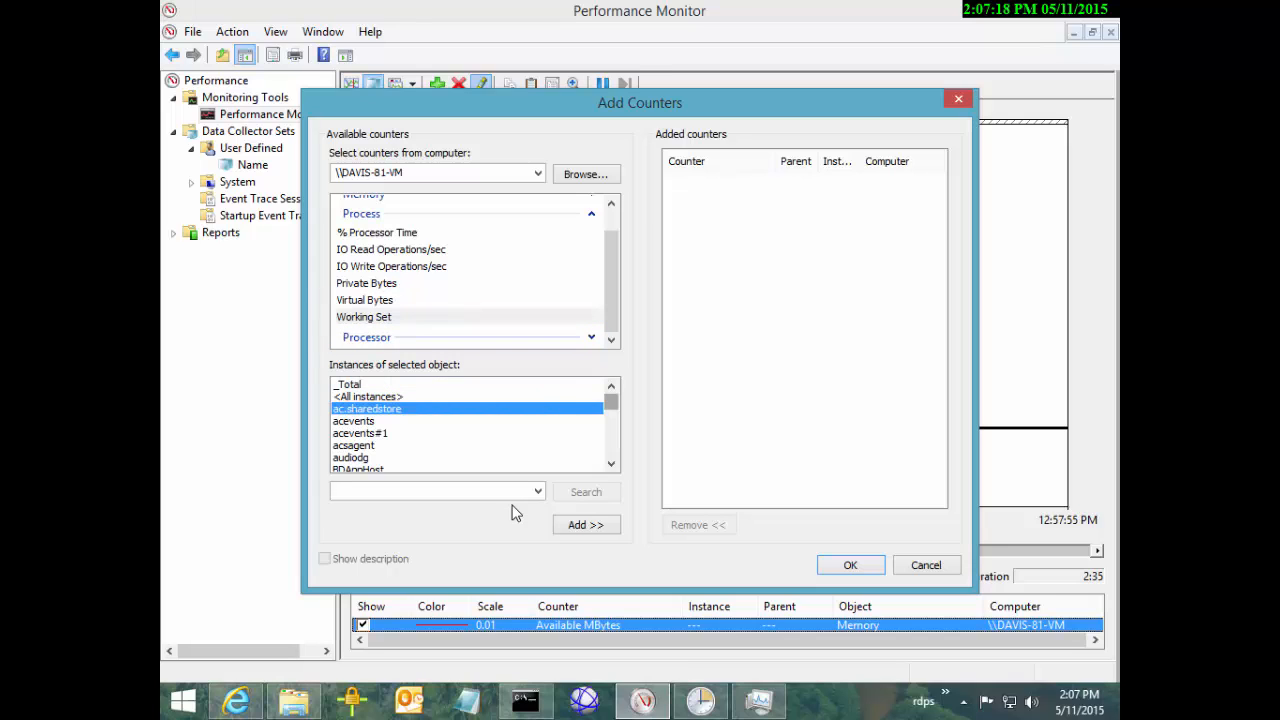
drag(611, 401, 611, 449)
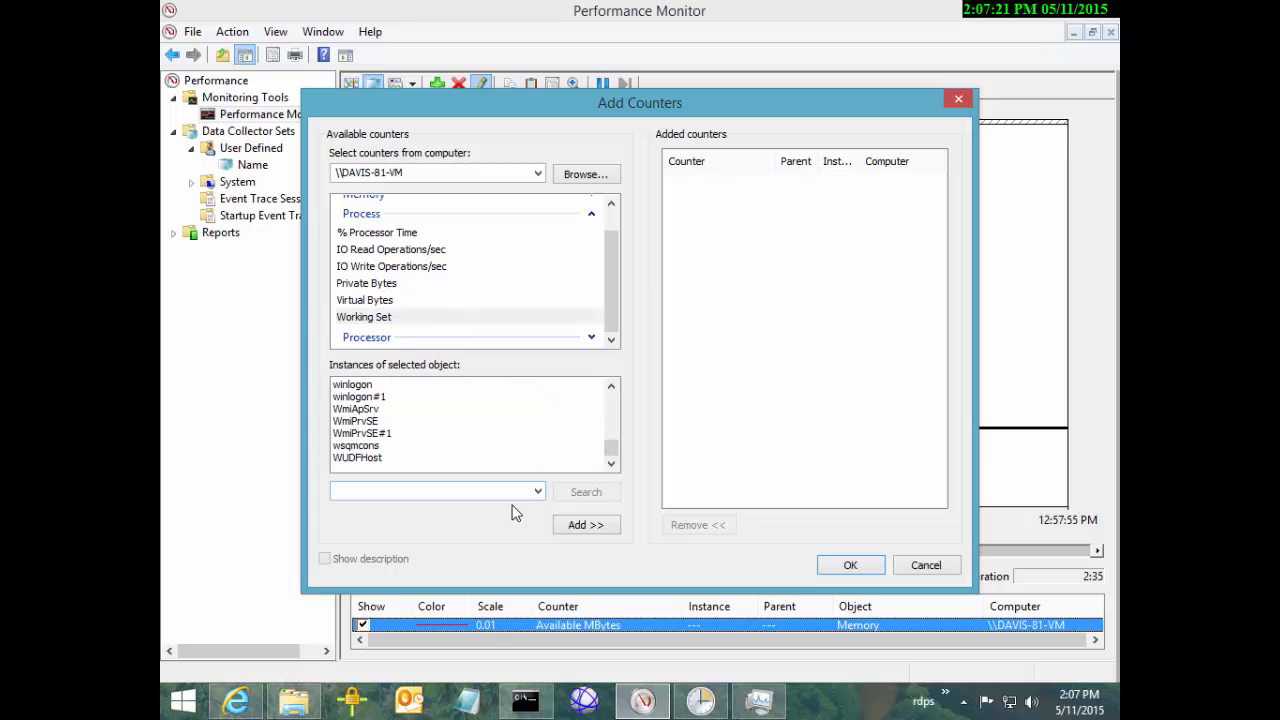
shift+click(357, 458)
click(586, 524)
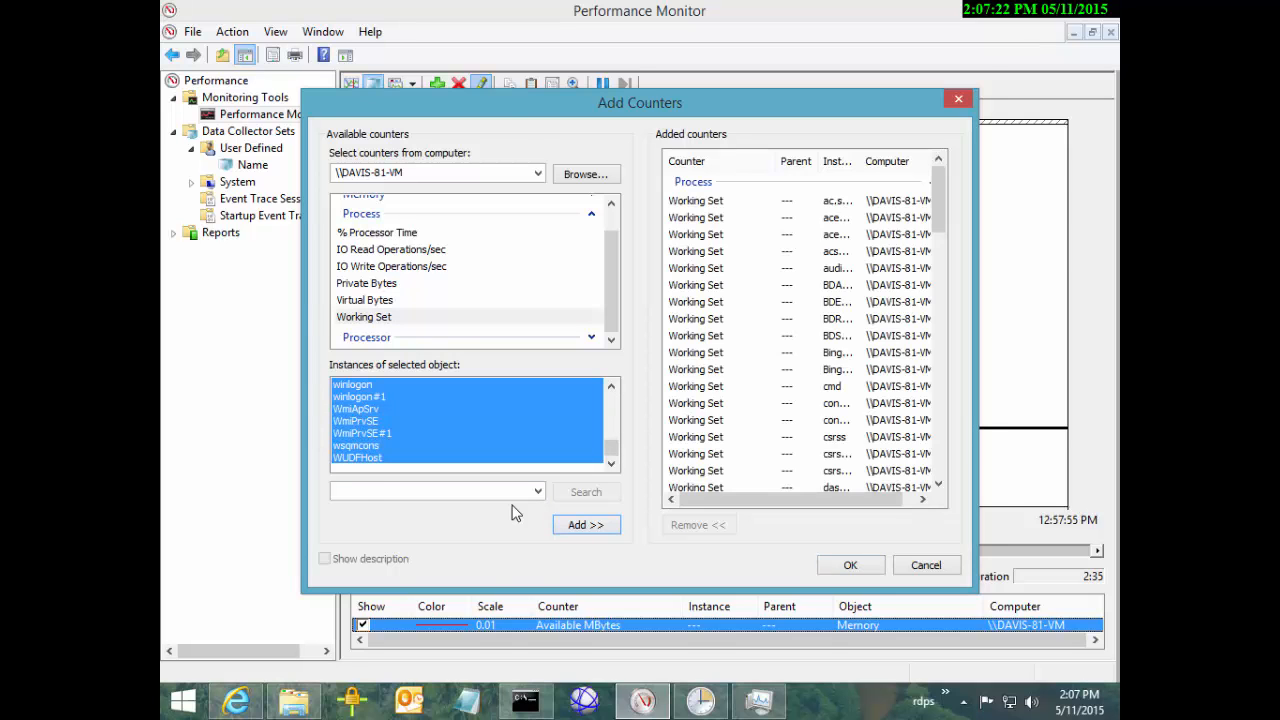
click(850, 565)
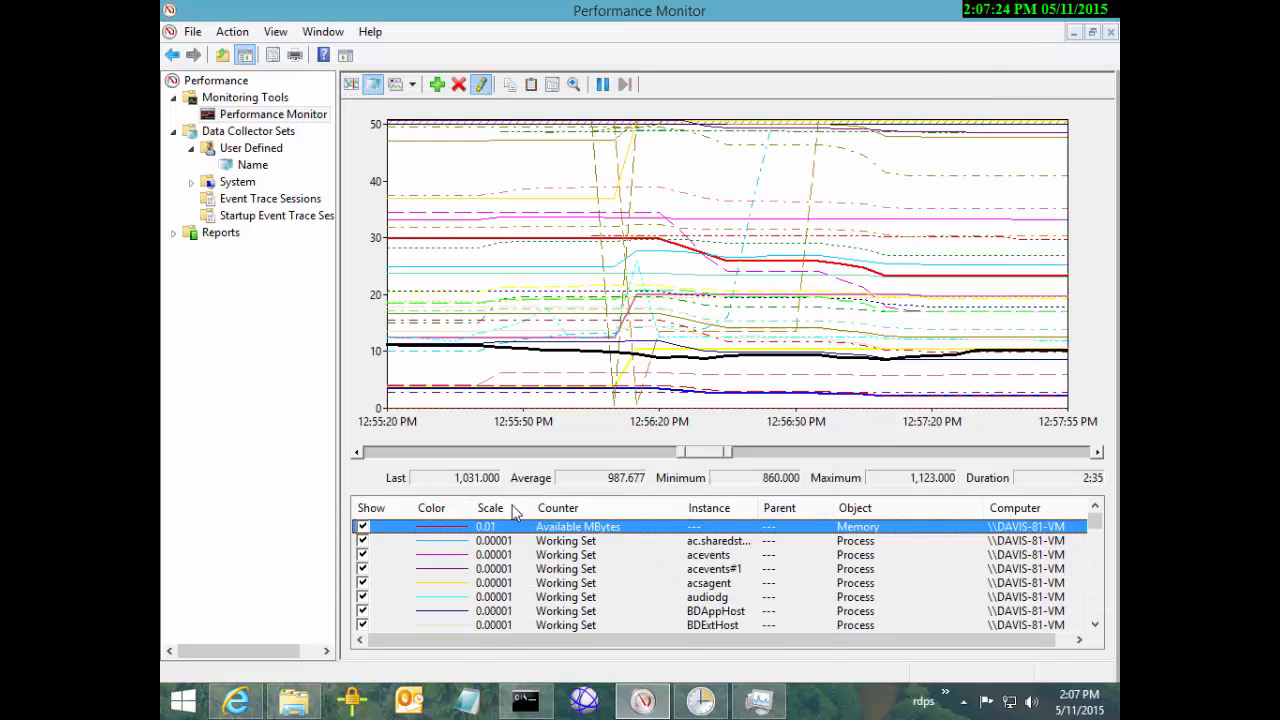
Set the vertical scale maximum on the Graph tab to 100
right_click(672, 188)
click(720, 421)
mouse_move(555, 101)
mouse_down()
mouse_move(755, 207)
mouse_move(825, 189)
mouse_up()
click(787, 221)
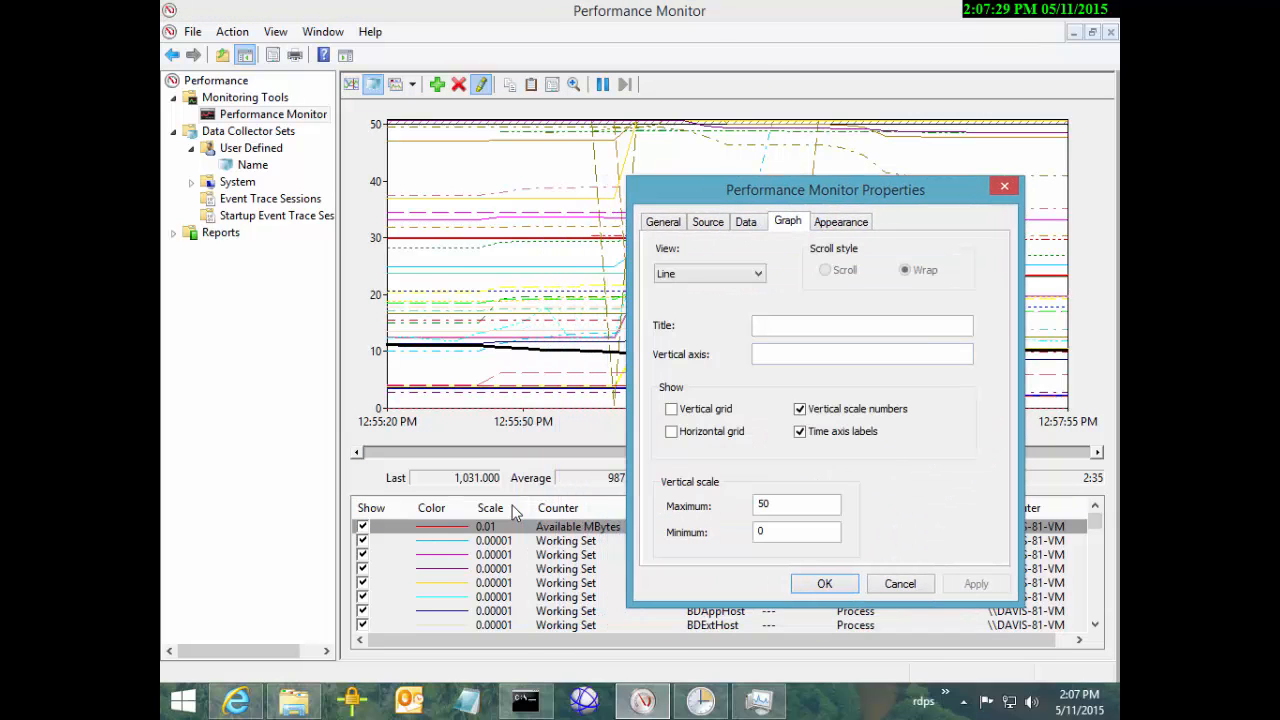
drag(782, 505, 755, 505)
text(100)
click(976, 584)
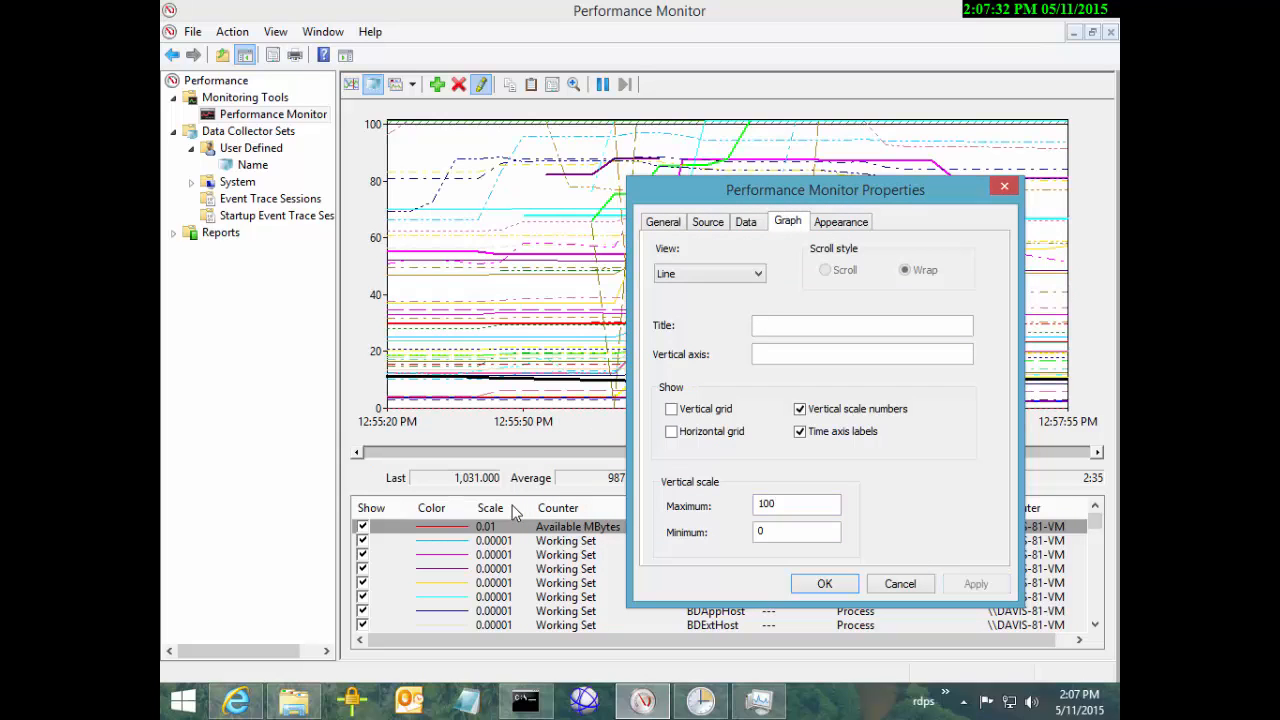
Raise the vertical maximum to 1000, then to 10000
click(795, 504)
text(0)
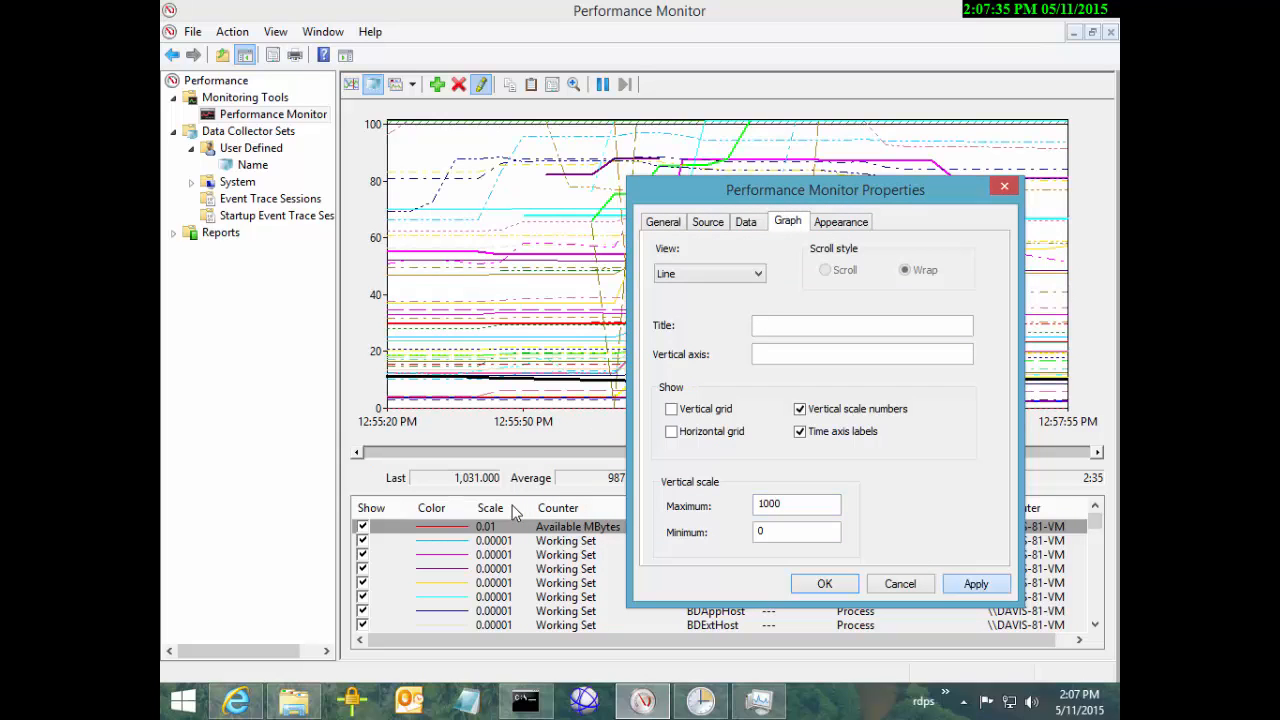
click(976, 584)
click(790, 504)
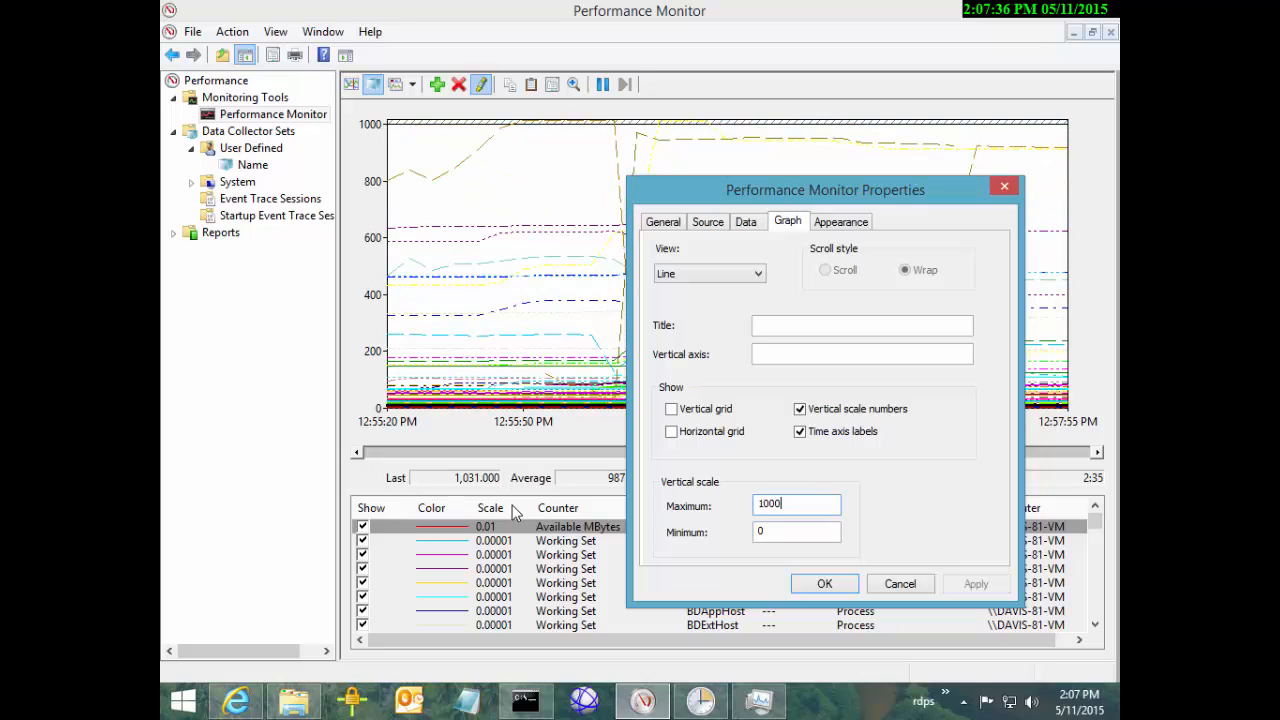
text(0)
click(976, 584)
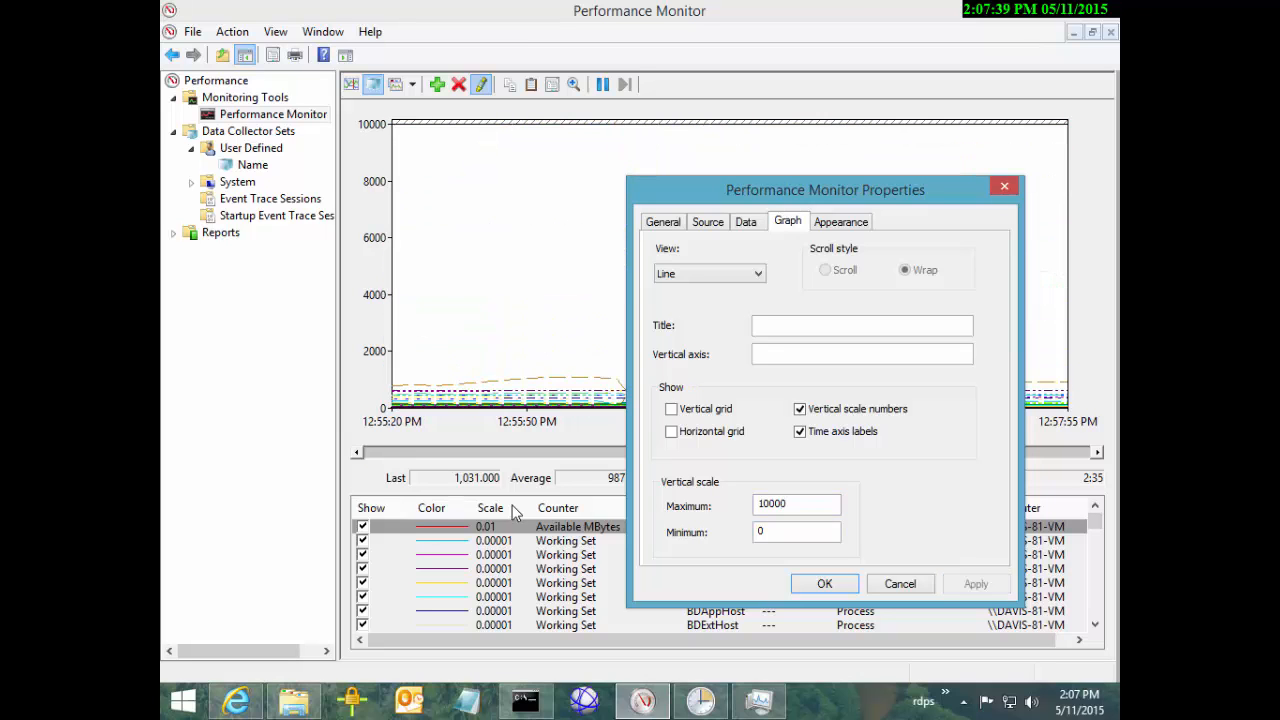
Change the vertical maximum to 1700 and confirm it
mouse_move(780, 190)
mouse_down()
mouse_move(640, 414)
mouse_move(620, 389)
mouse_move(711, 395)
mouse_move(763, 337)
mouse_move(840, 165)
mouse_up()
double_click(834, 480)
click(832, 479)
drag(832, 479, 818, 479)
text(17)
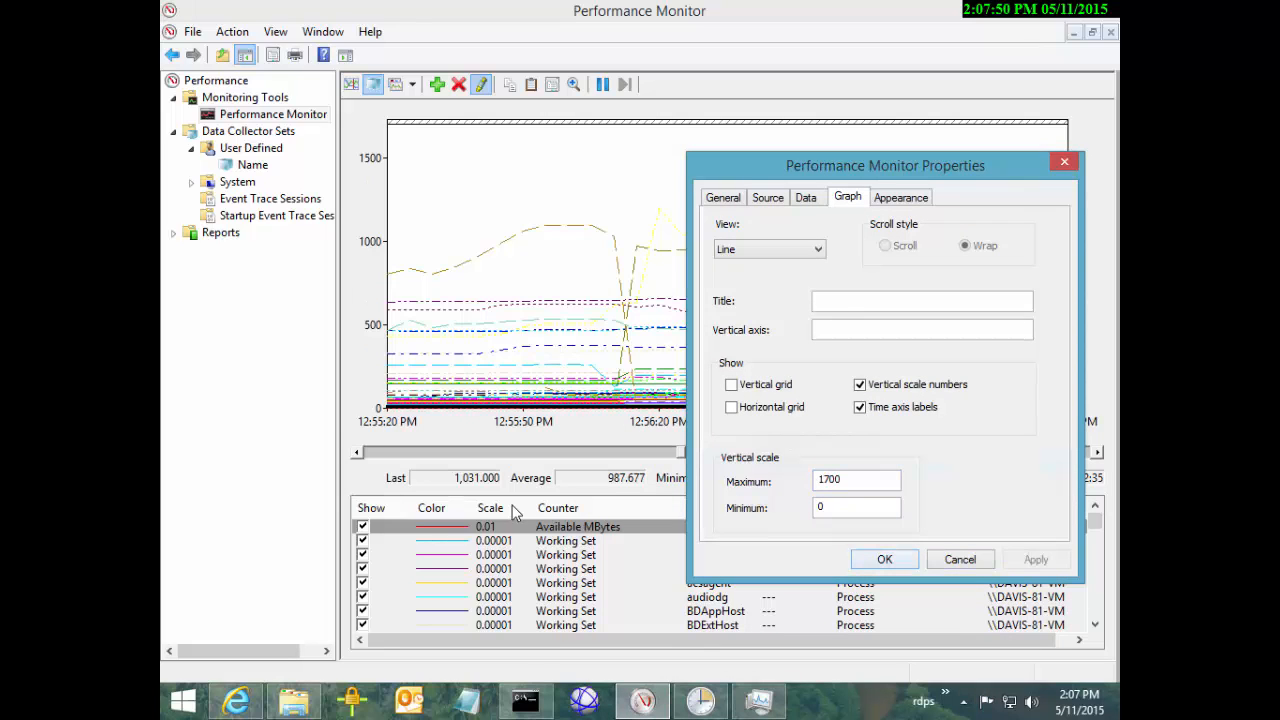
key(Return)
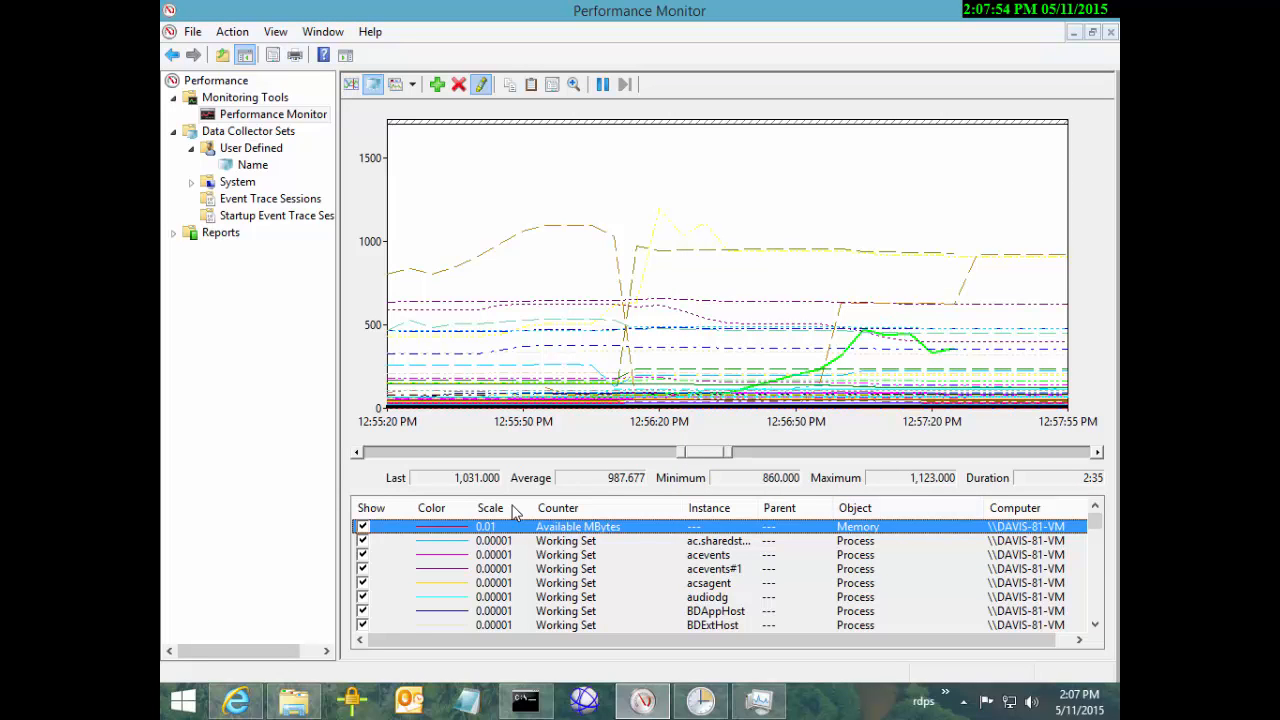
Scale Available MBytes to 1.0 with Scale Selected Counters, then step down to acevents
right_click(635, 527)
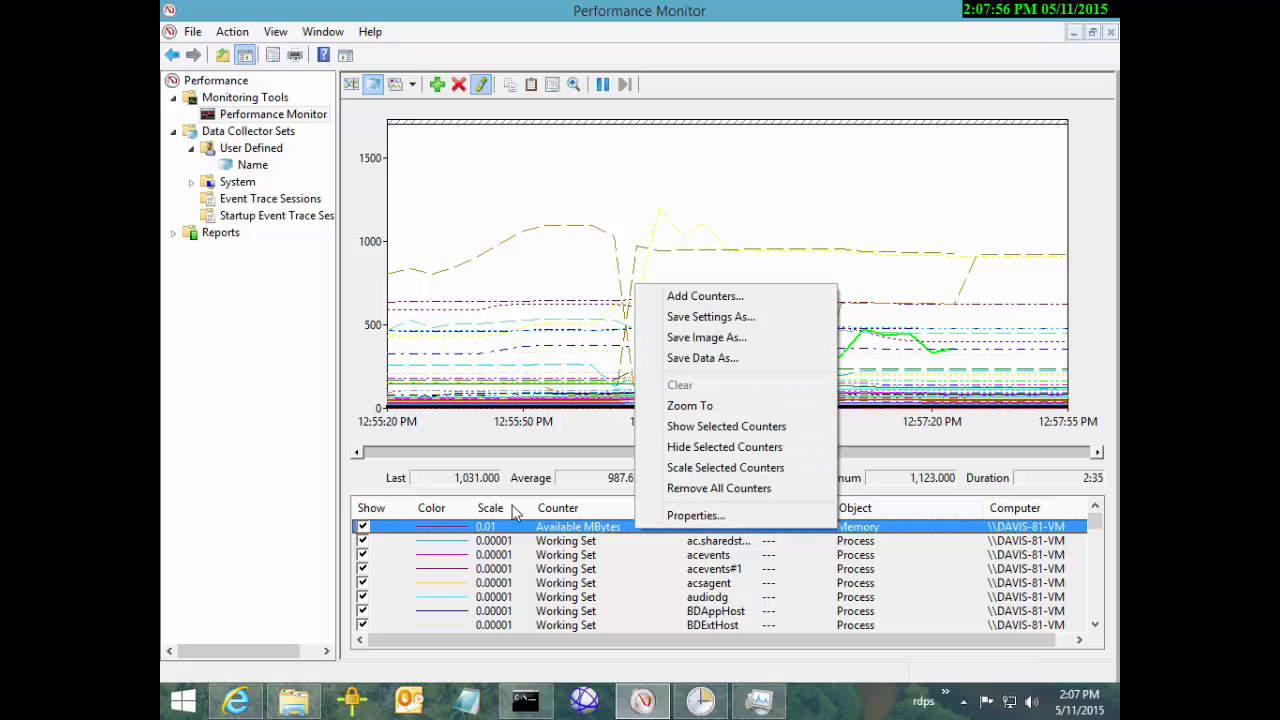
click(635, 541)
click(635, 527)
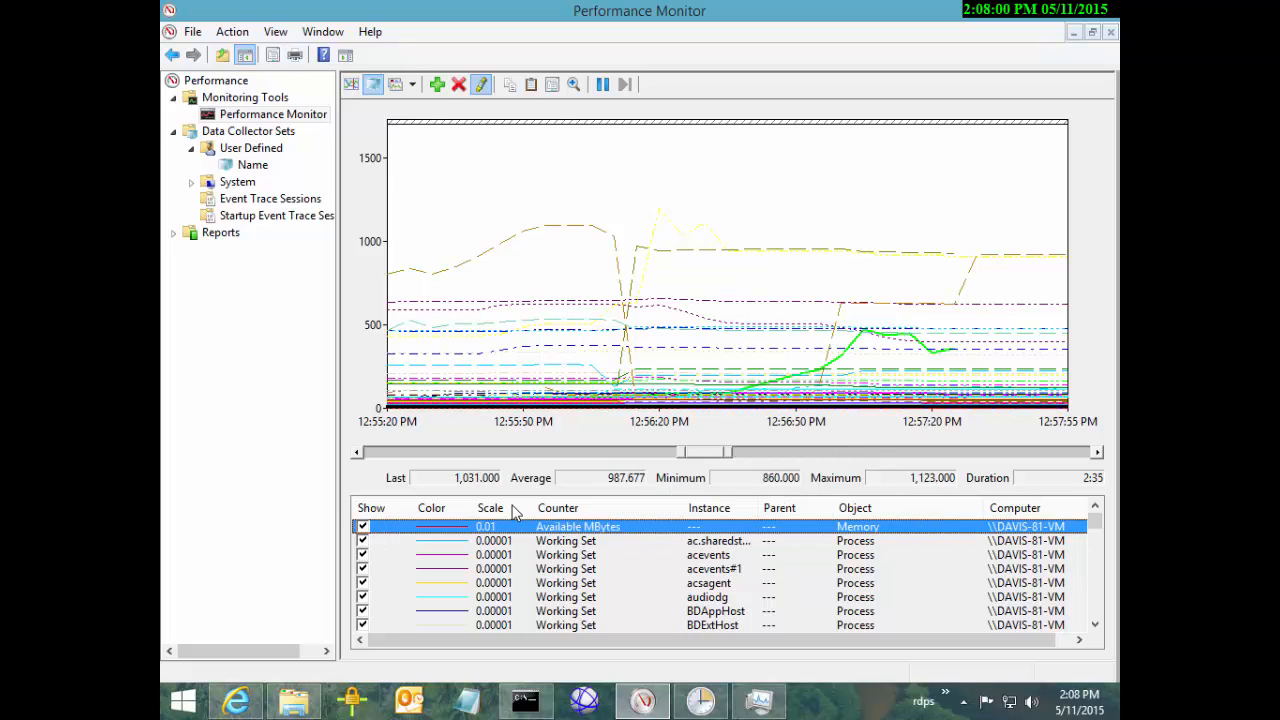
right_click(577, 527)
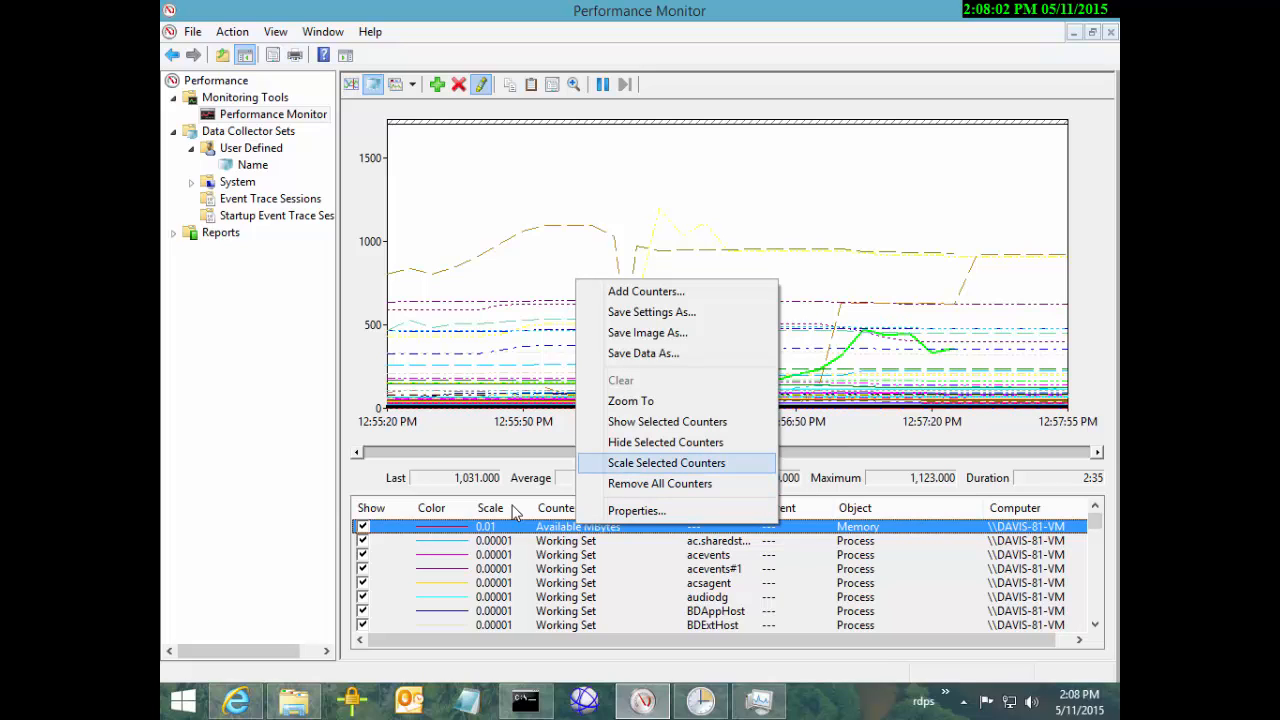
key(Return)
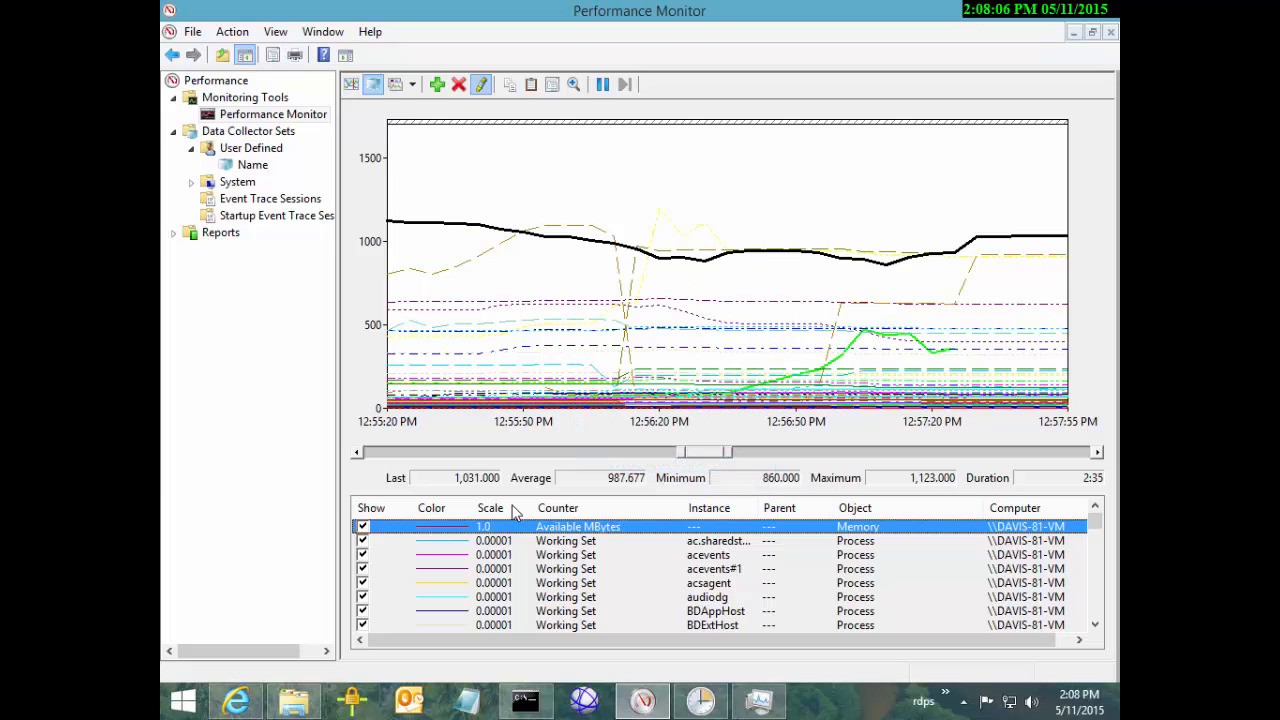
key(Down)
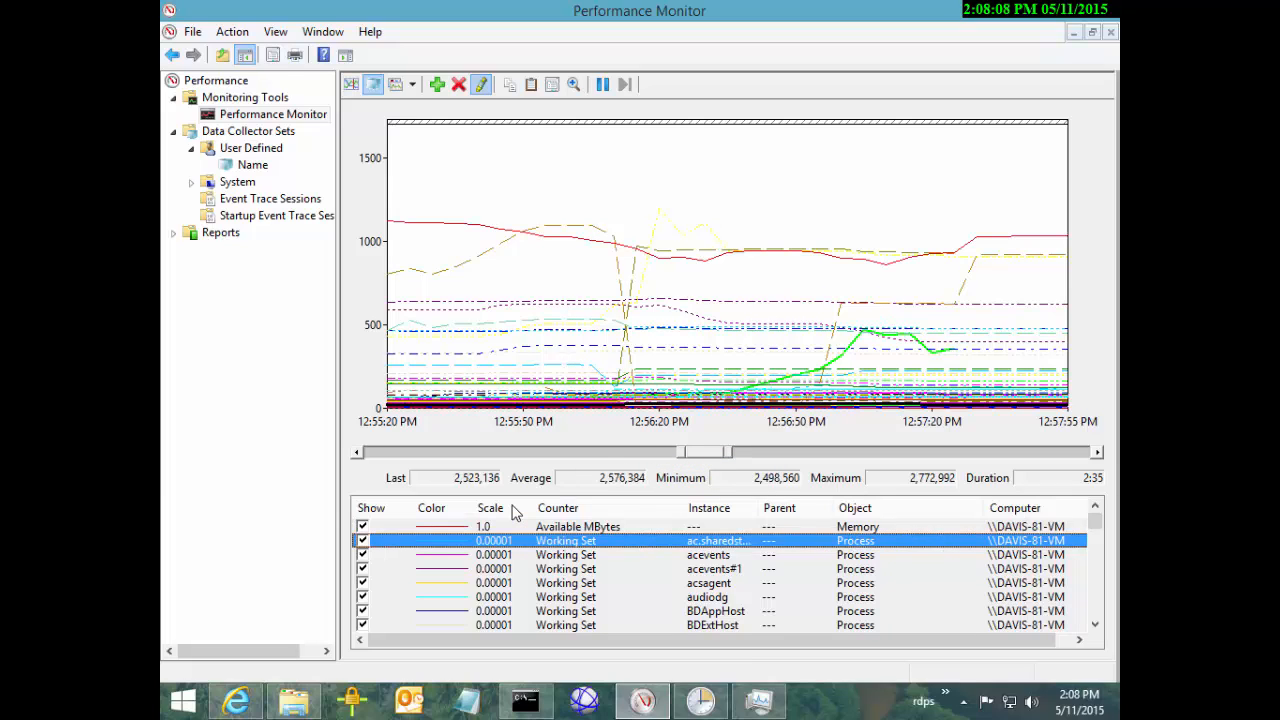
key(Down)
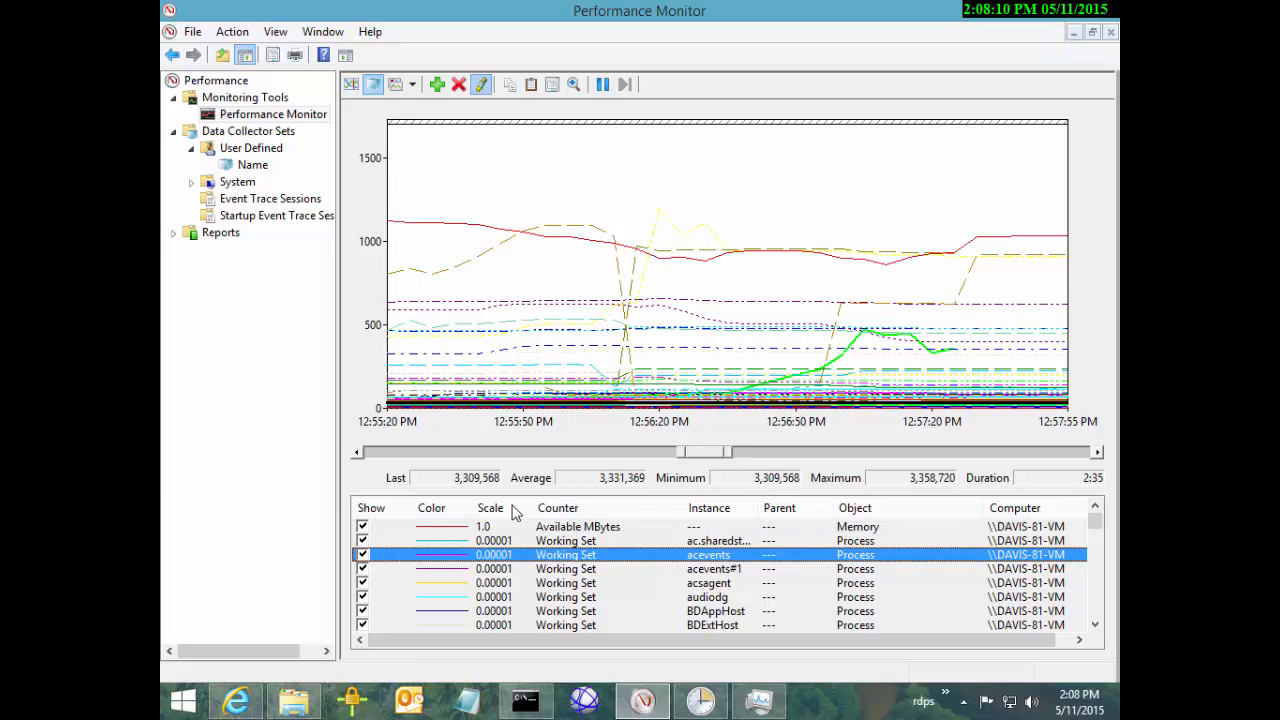
Give the Available MBytes counter the thickest line width in red
key(Up)
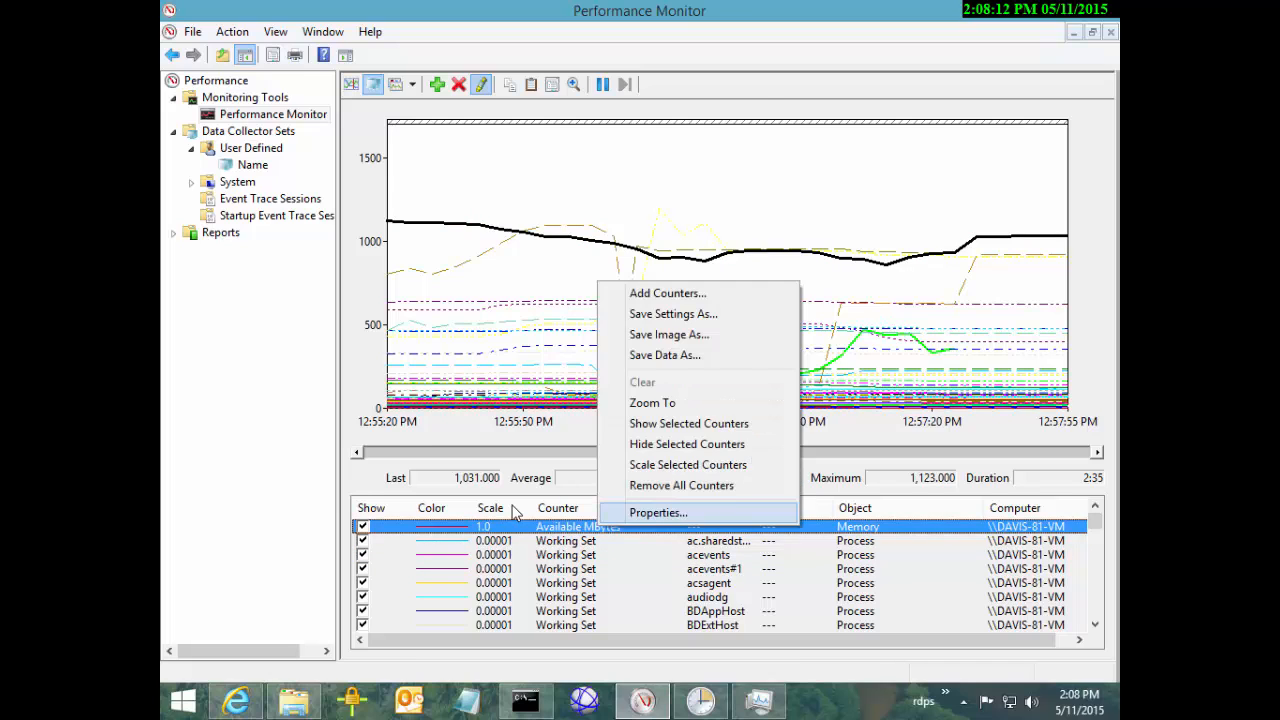
key(Return)
click(692, 426)
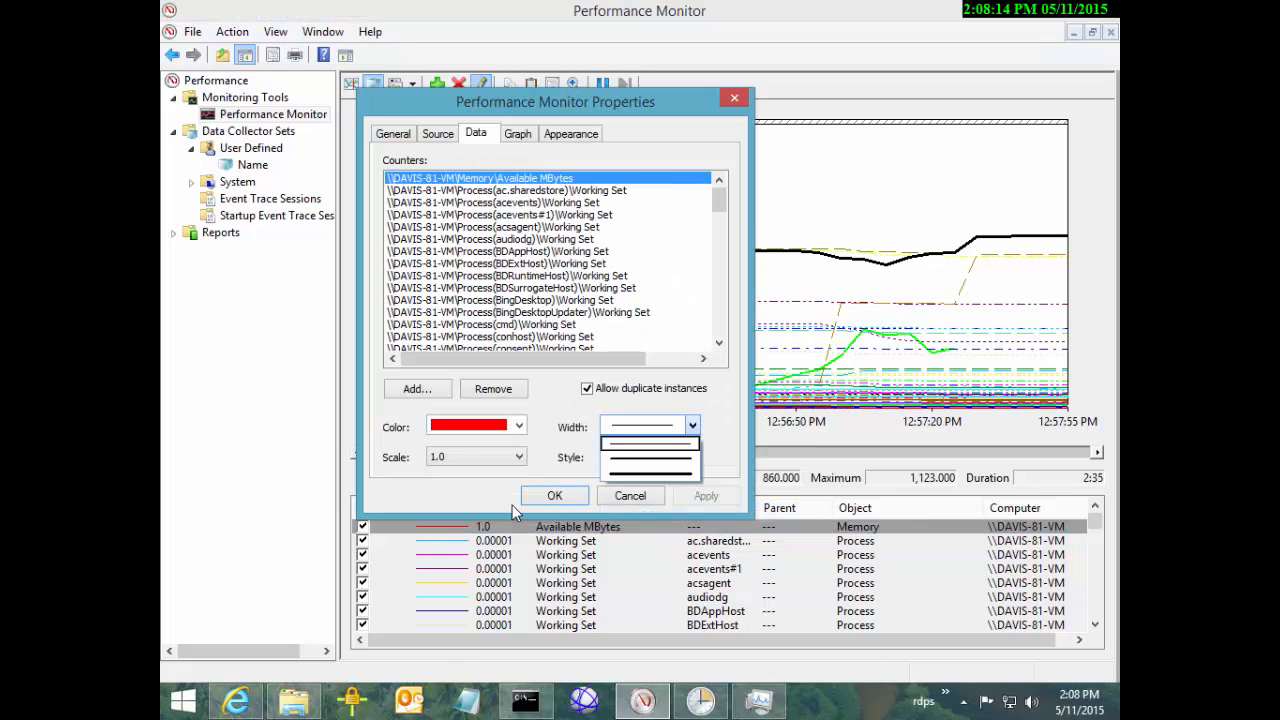
click(654, 473)
click(554, 495)
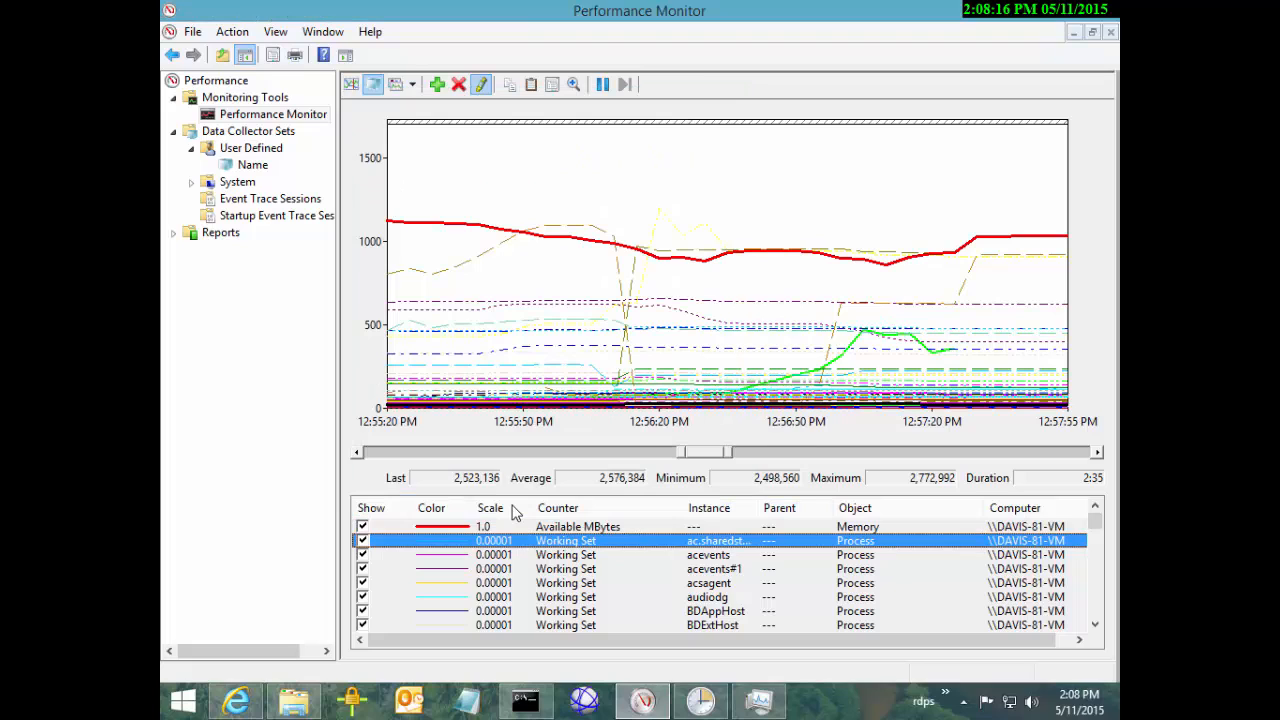
Browse the counter legend, trying selections from conhost down to explorer#1
key(Down)
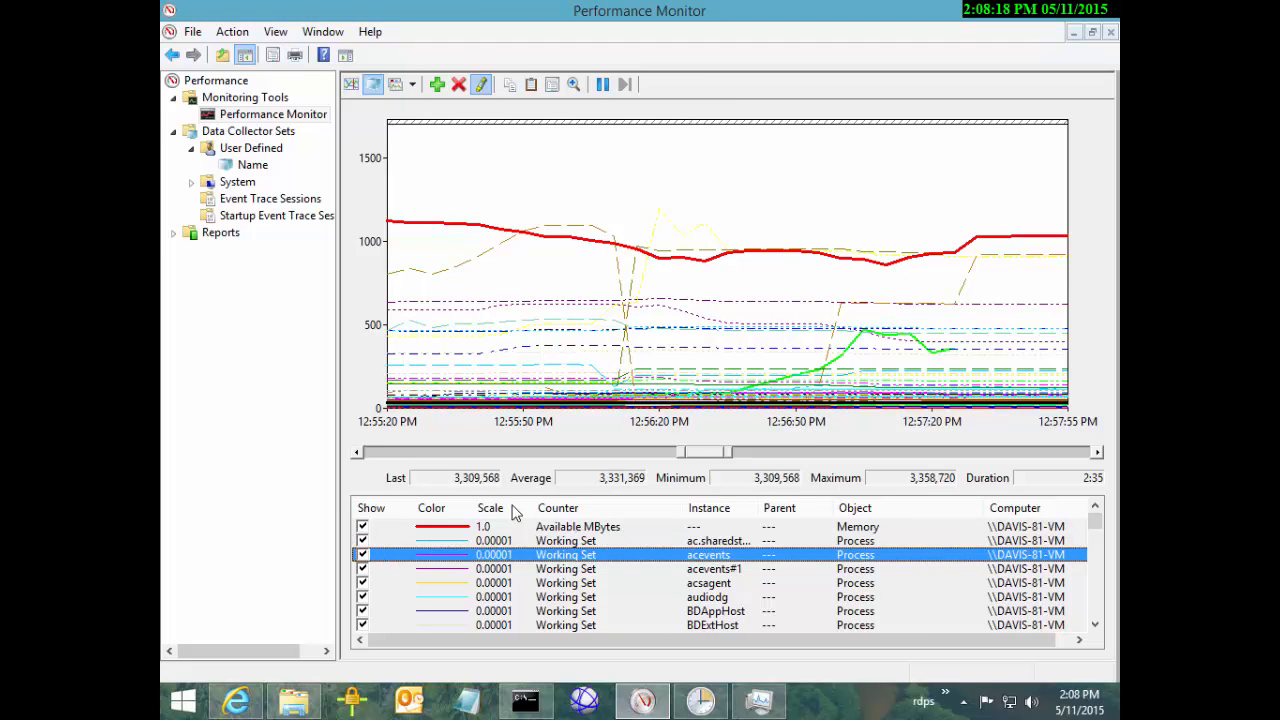
key(Up)
key(Up)
key(Down)
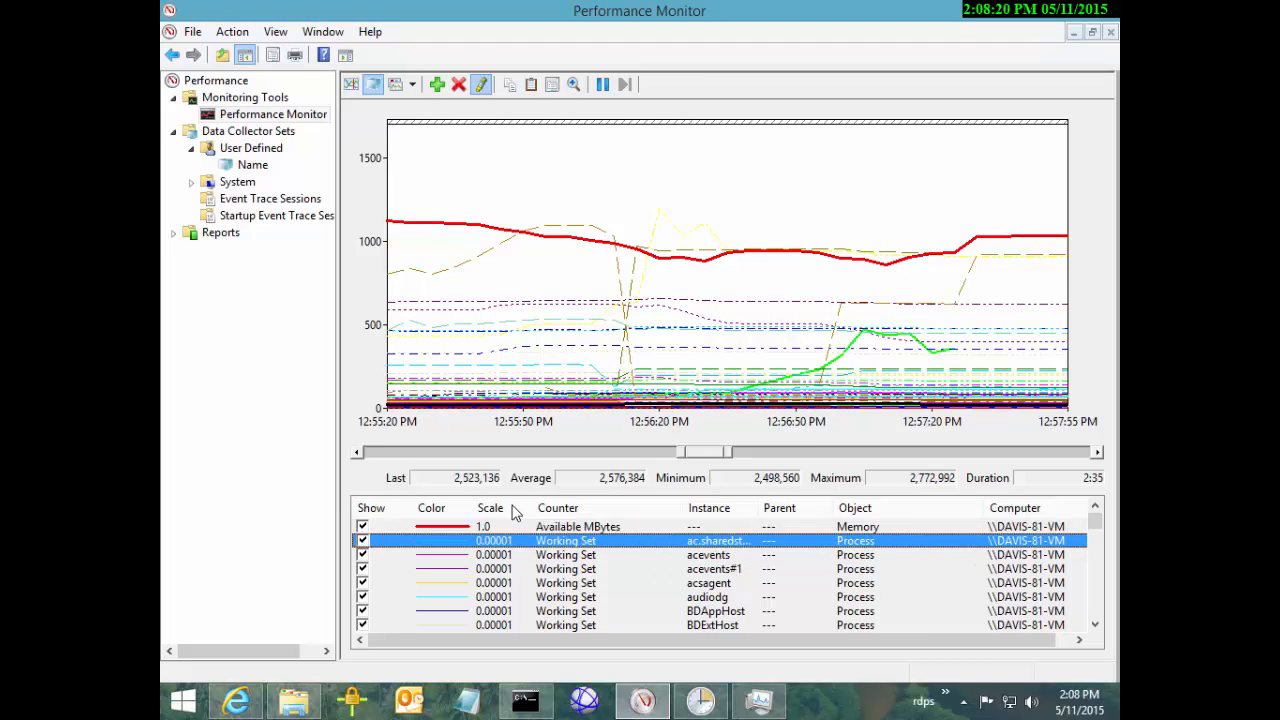
key(Down)
key(Down)
key(Down)
key(Down)
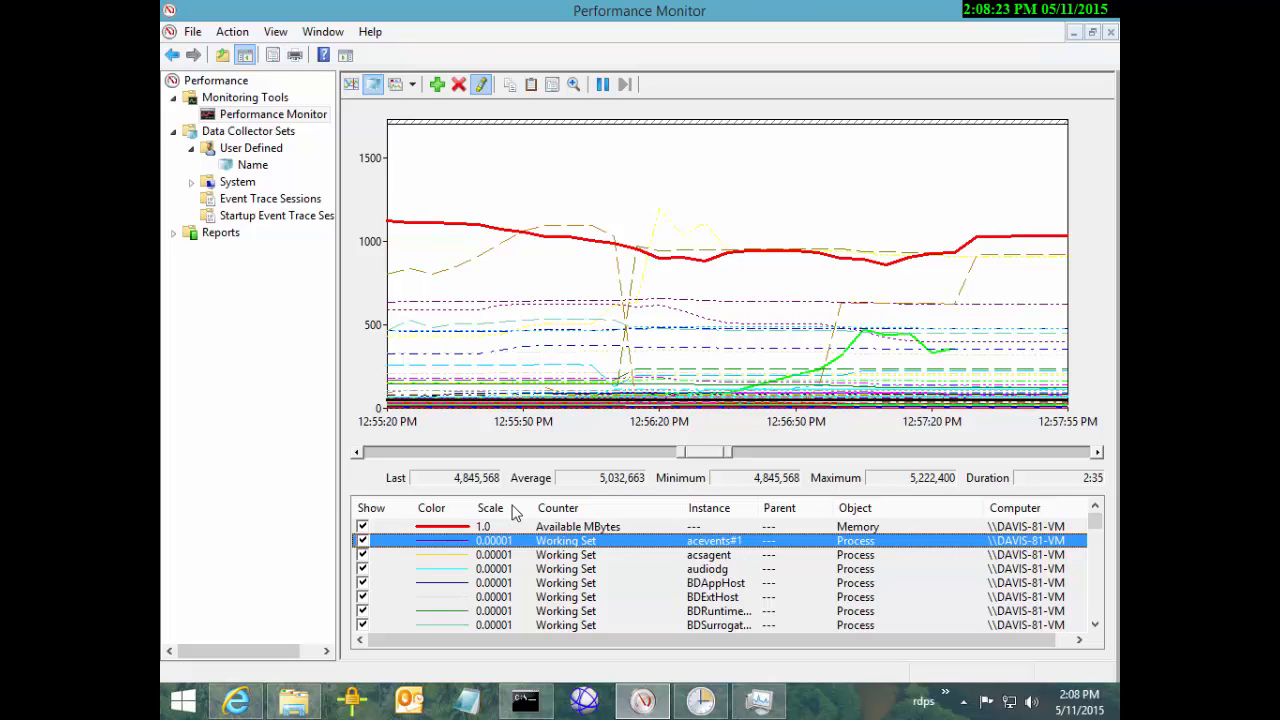
key(Down)
key(Down)
key(Down)
key(Down)
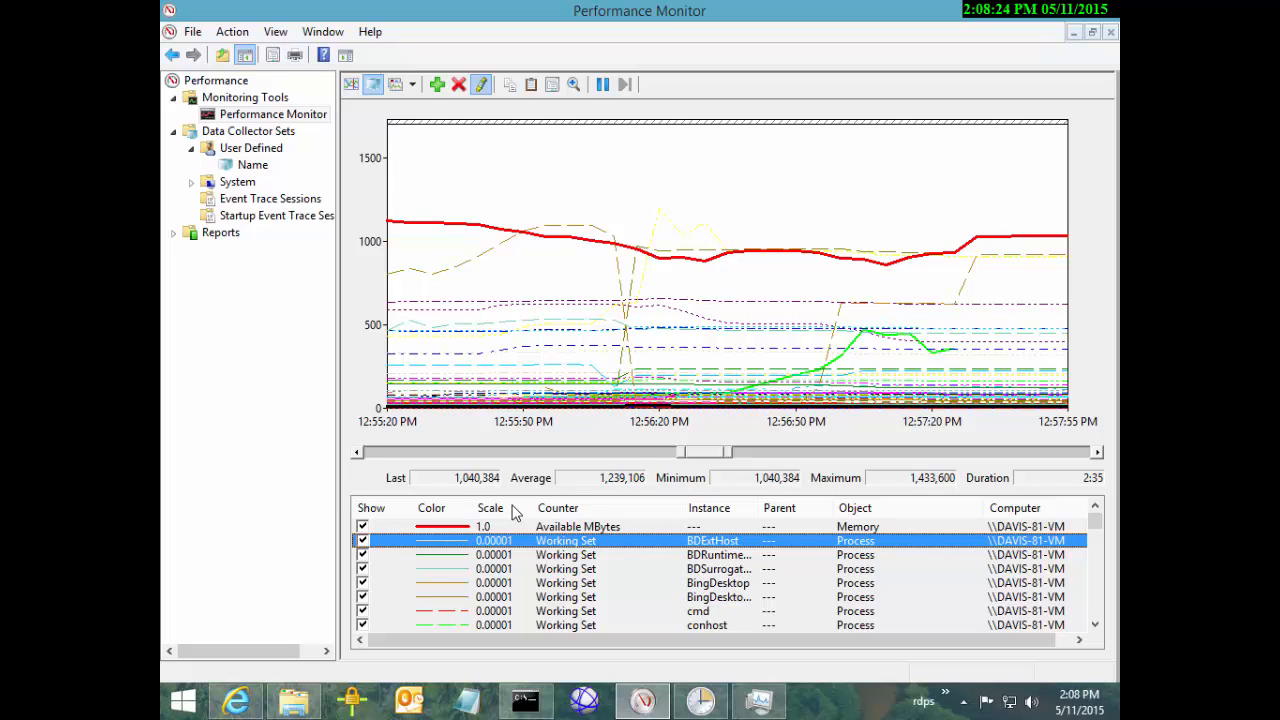
key(Down)
key(Down)
key(Down)
key(Down)
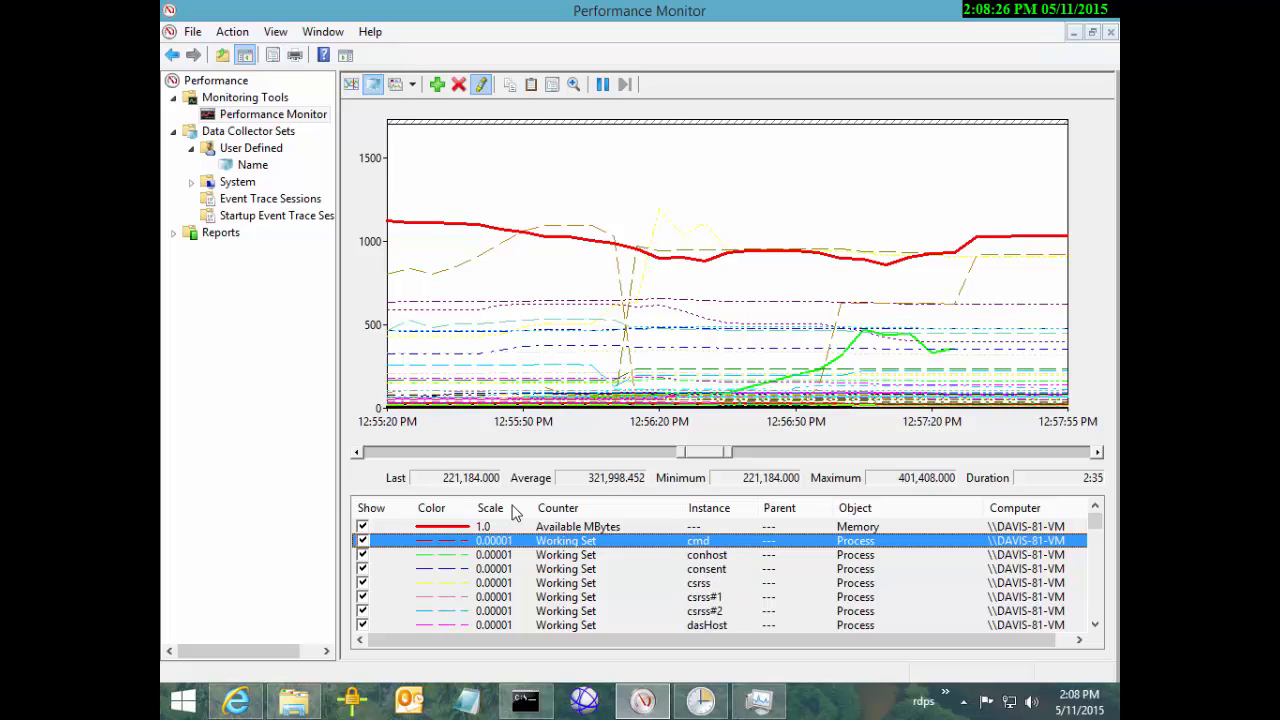
key(shift+Down)
key(shift+Down)
key(shift+Down)
key(shift+Down)
key(shift+Down)
key(shift+Down)
key(shift+Down)
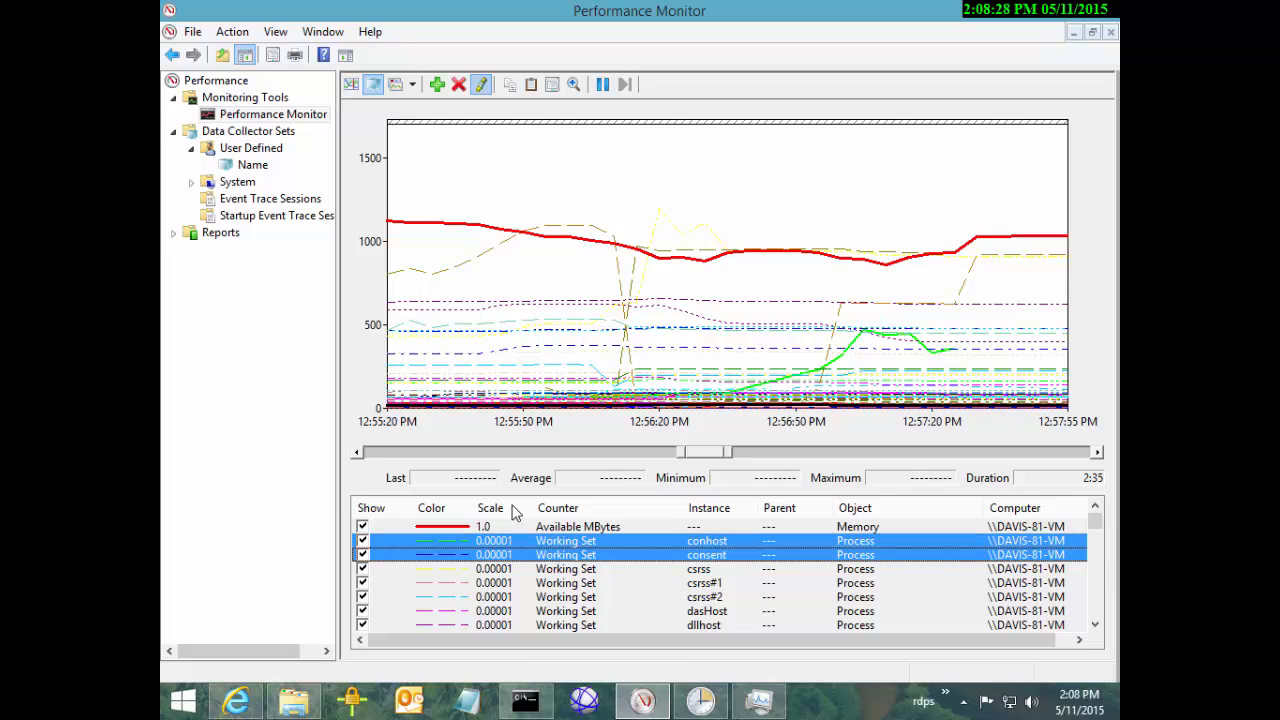
key(shift+Down)
key(shift+Down)
key(shift+Down)
key(shift+Down)
key(shift+Down)
key(shift+Down)
key(shift+Down)
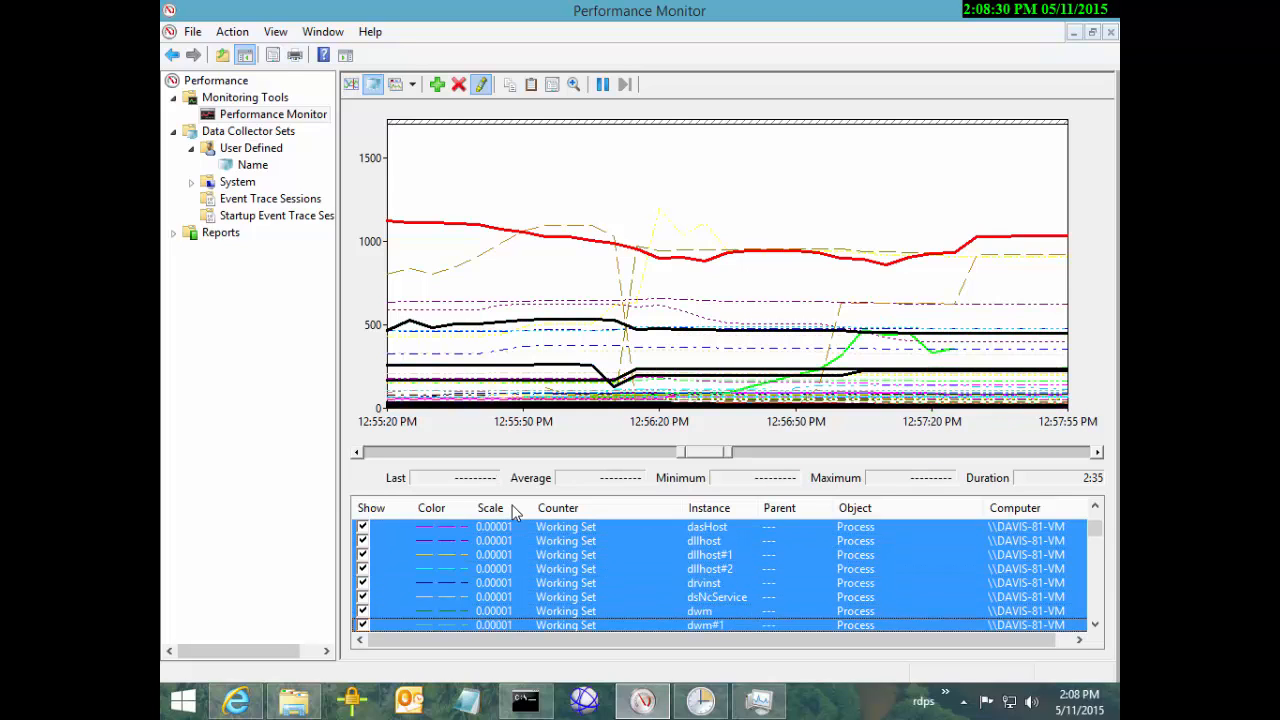
key(shift+Up)
key(shift+Up)
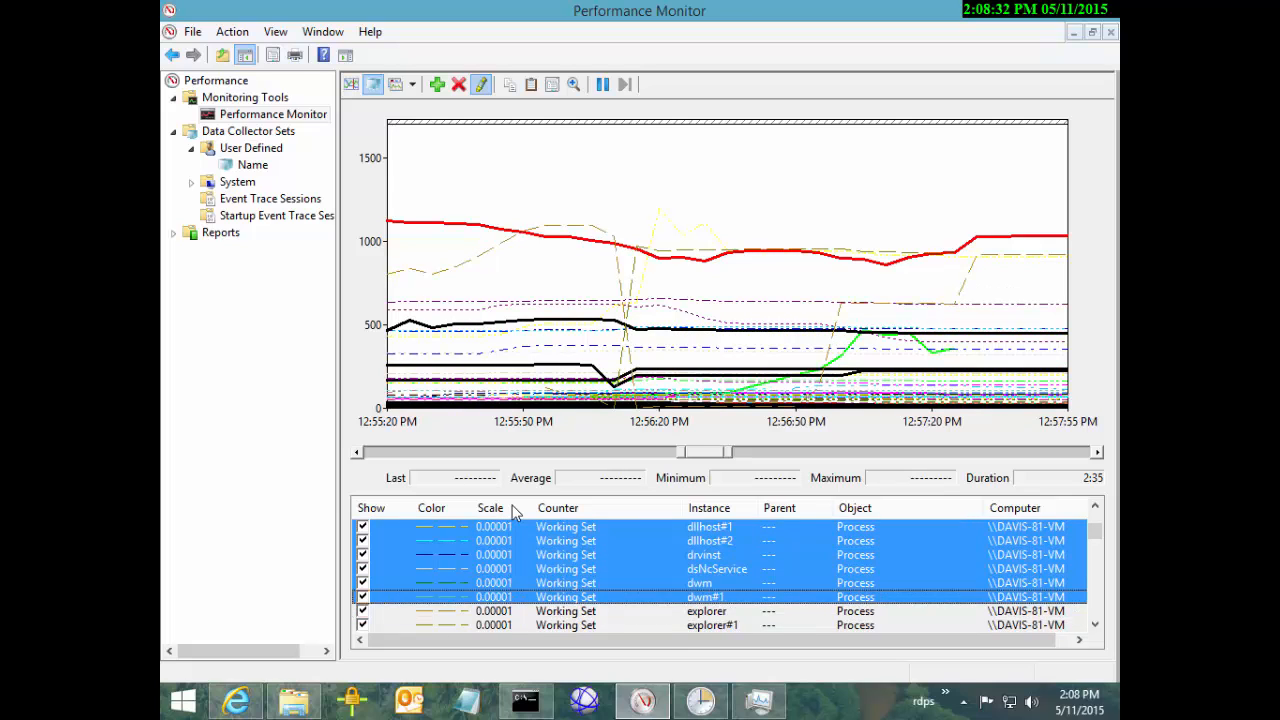
key(Page_Down)
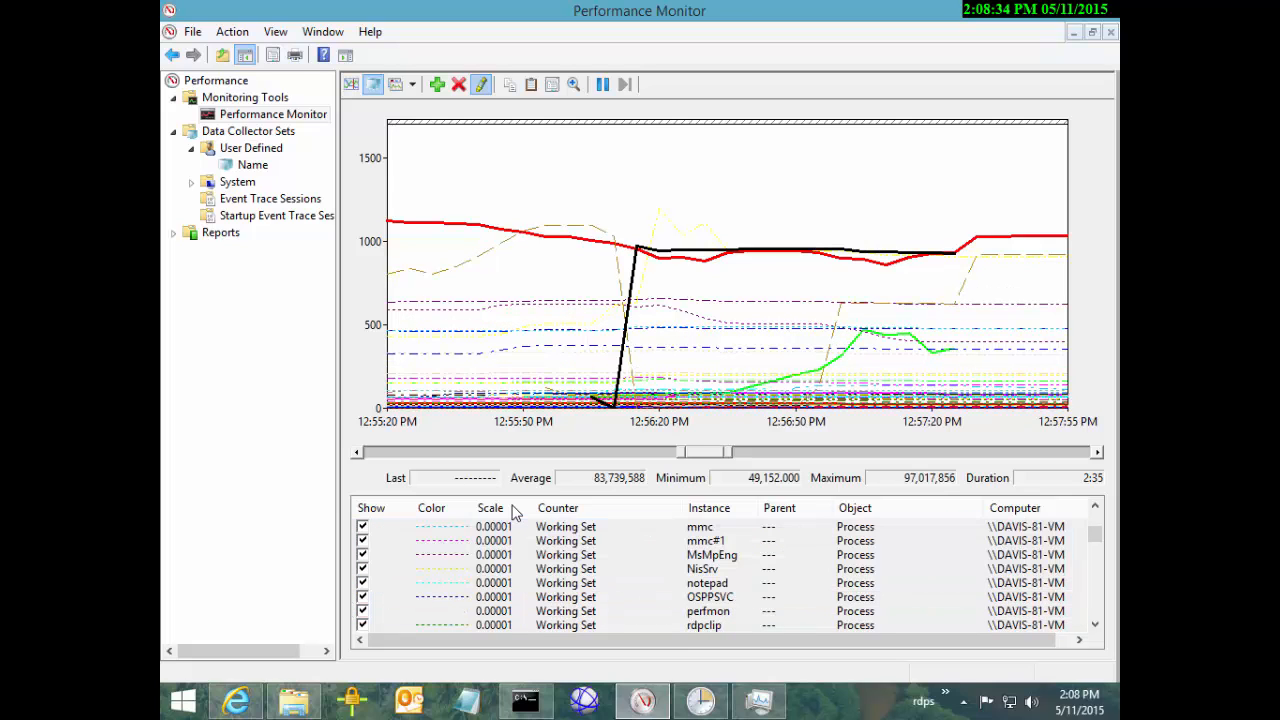
Try selecting the counters from Idle down to svchost#3
key(Home)
key(Down)
key(Down)
key(Down)
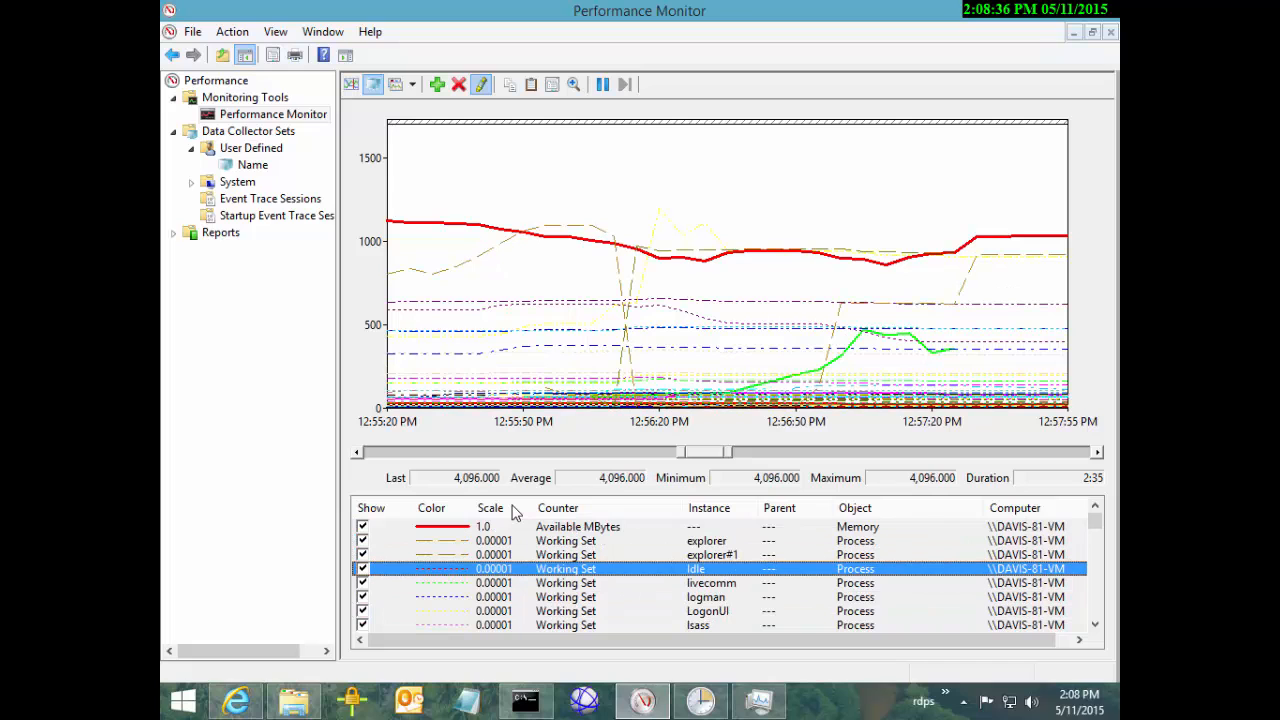
key(shift+Down)
key(shift+Down)
key(shift+Down)
key(shift+Down)
key(shift+Down)
key(shift+Down)
key(shift+Down)
key(shift+Down)
key(shift+Down)
key(shift+Down)
key(shift+Down)
key(shift+Down)
key(shift+Down)
key(shift+Down)
key(shift+Down)
key(shift+Down)
key(shift+Down)
key(shift+Down)
key(shift+Down)
key(shift+Down)
key(shift+Down)
key(shift+Down)
key(shift+Down)
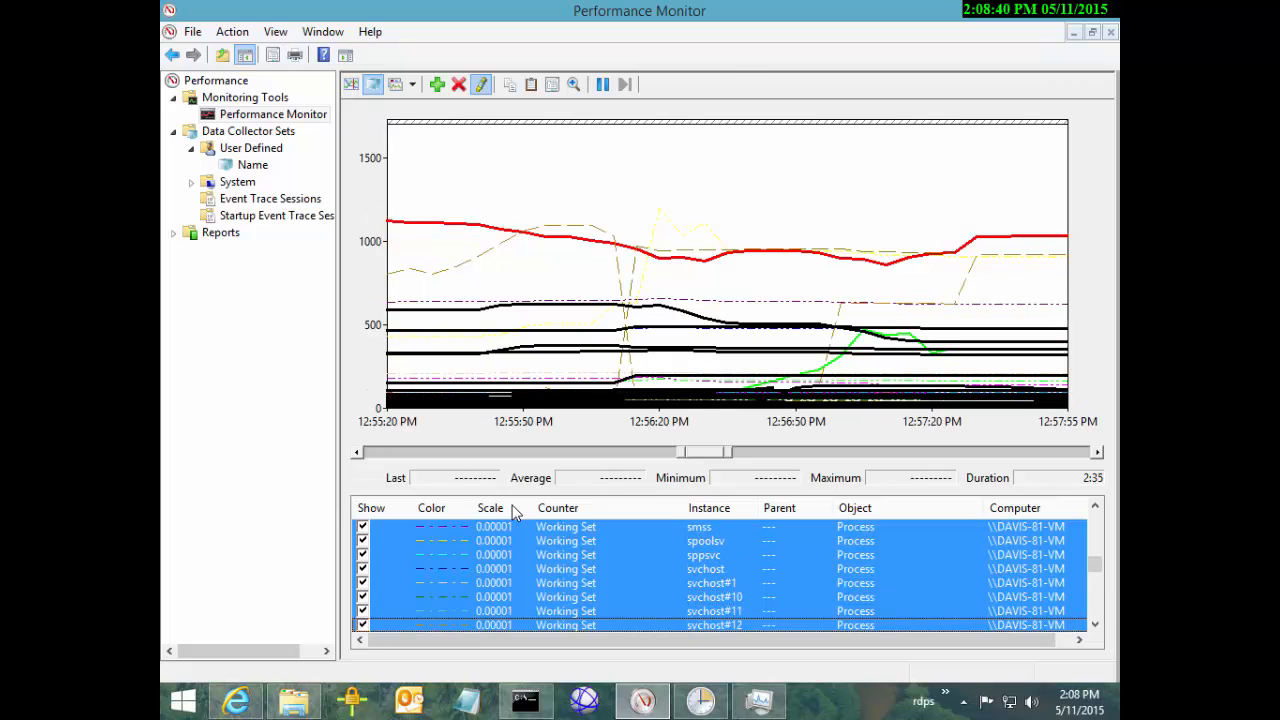
key(shift+Down)
key(shift+Down)
key(shift+Down)
key(shift+Down)
key(shift+Down)
key(shift+Down)
key(shift+Up)
key(shift+Up)
key(shift+Up)
key(shift+Down)
key(shift+Down)
key(shift+Up)
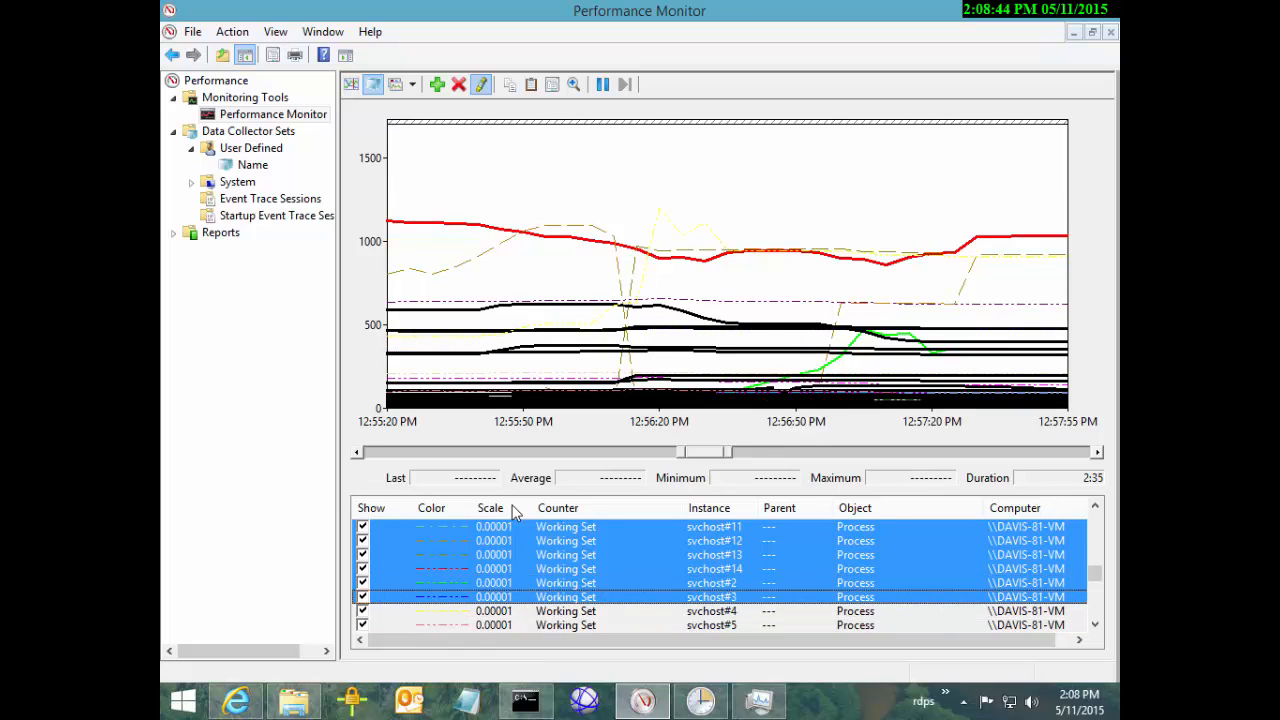
Select the svchost#5 through WUDFHost Working Set counters and delete them
key(End)
key(Down)
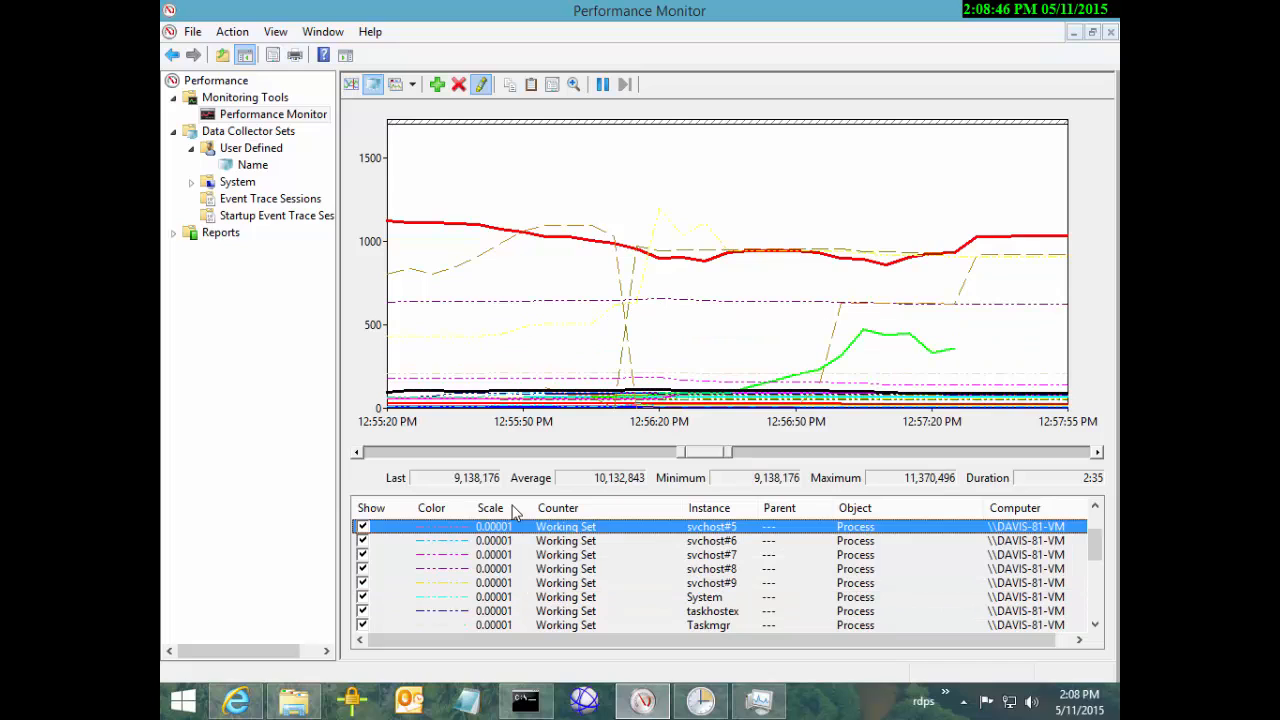
key(shift+Down)
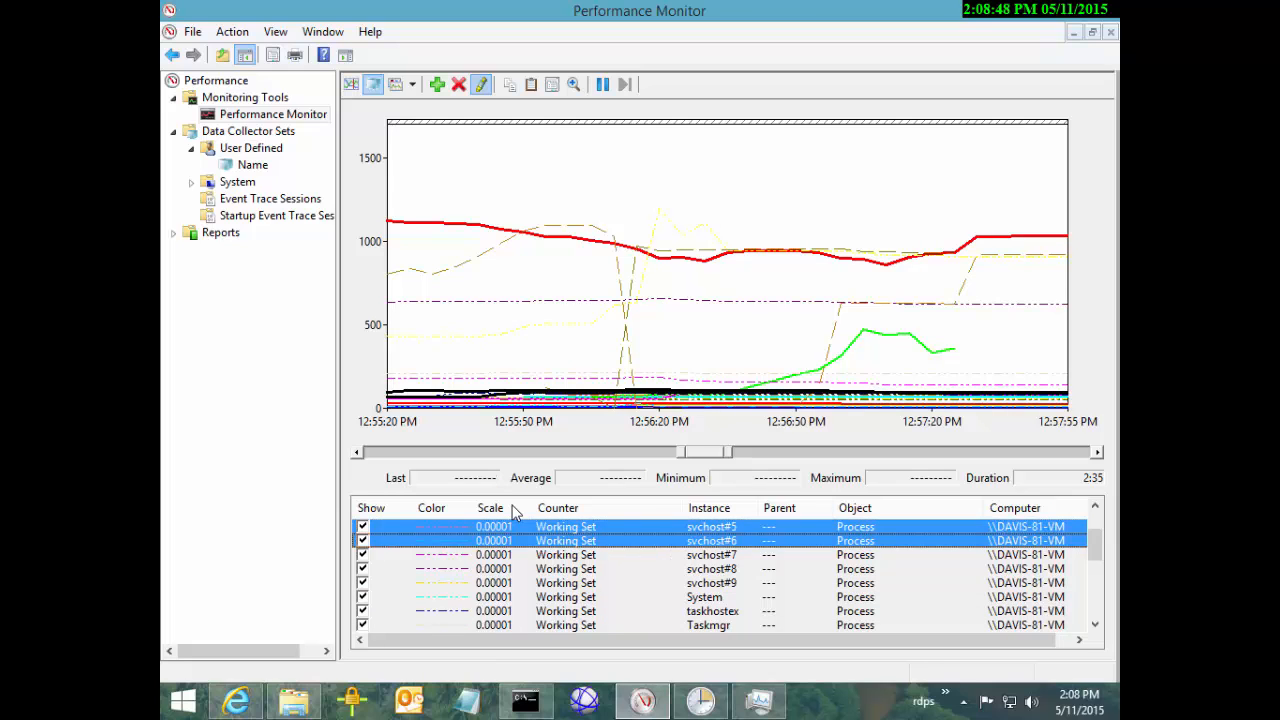
key(shift+End)
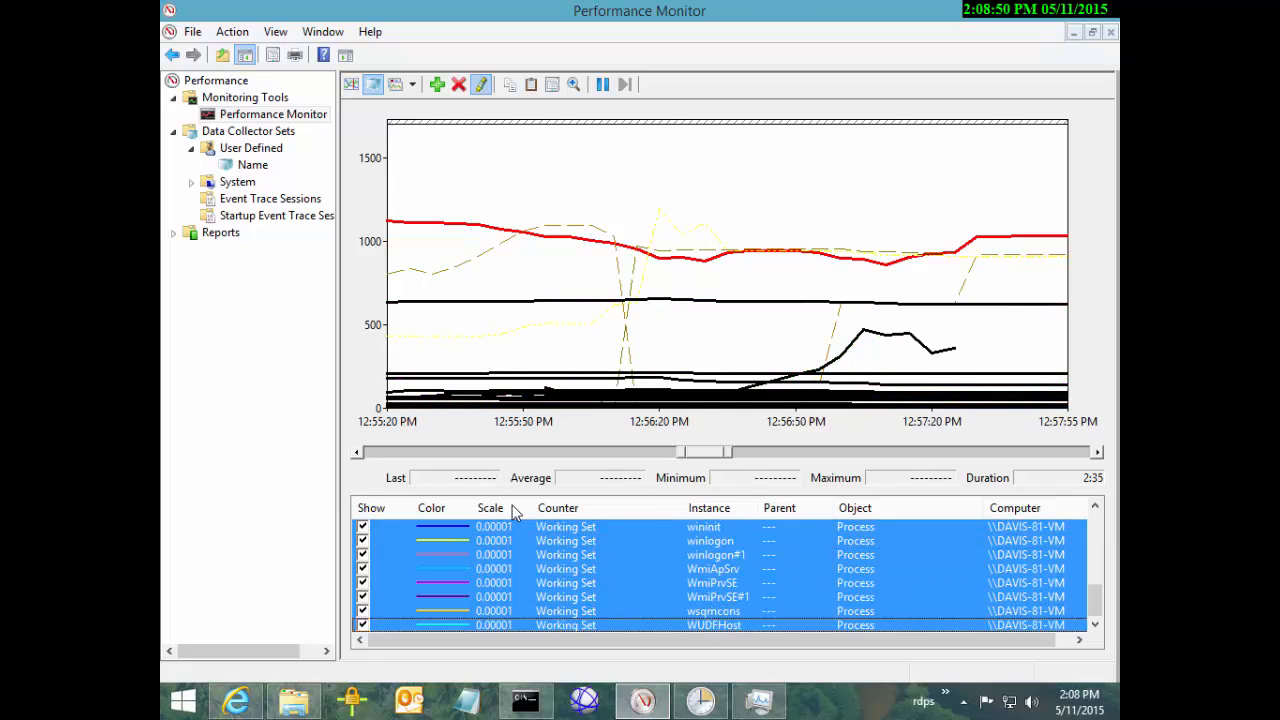
key(Delete)
key(Down)
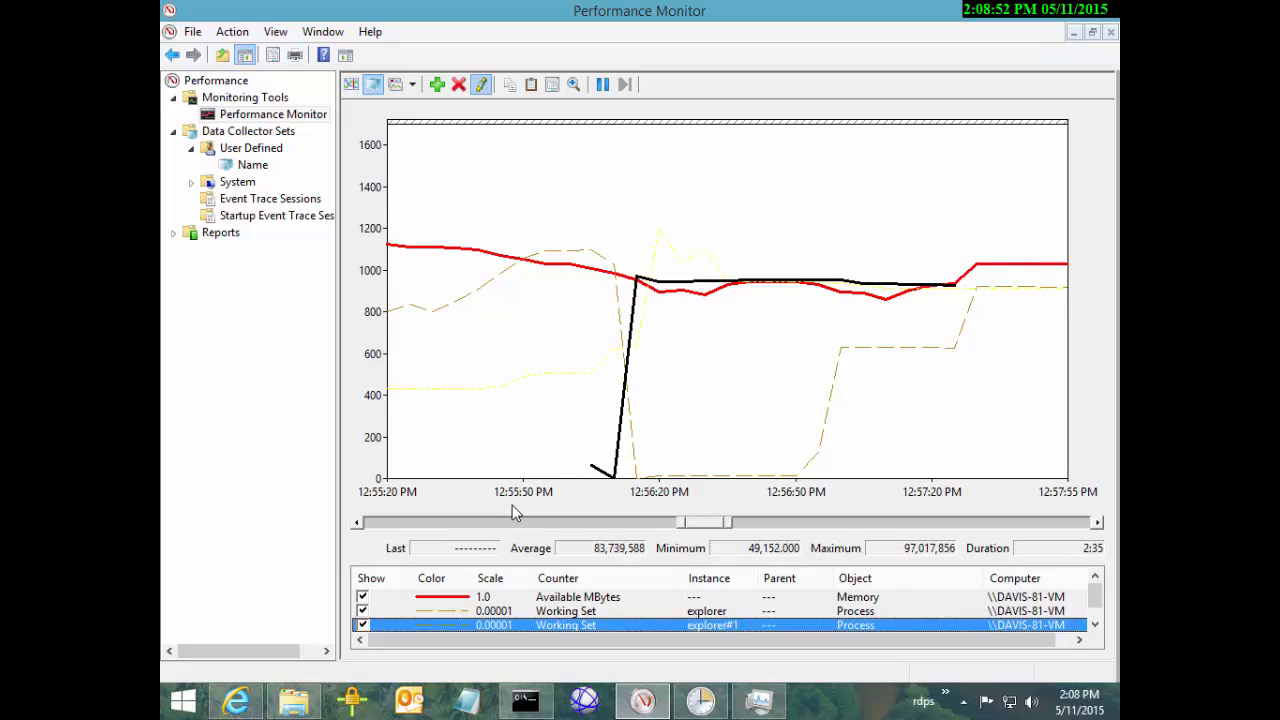
key(Up)
key(Down)
key(Down)
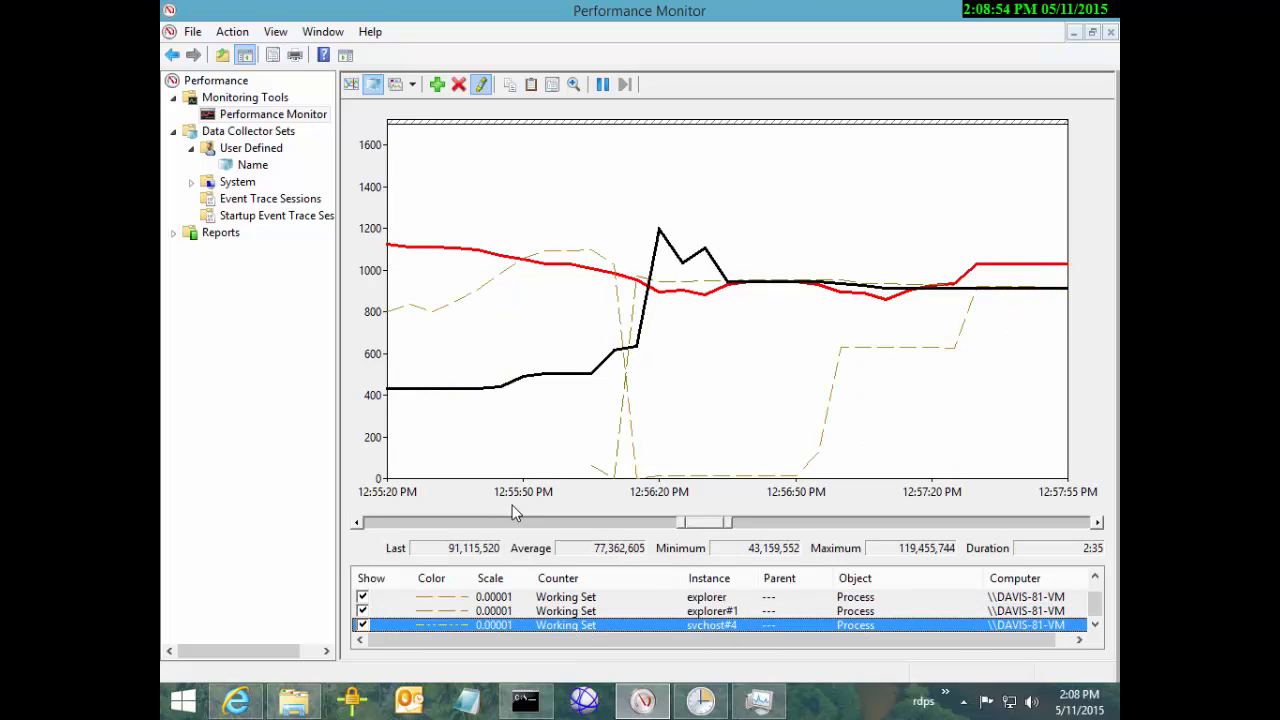
key(Up)
key(Up)
key(Up)
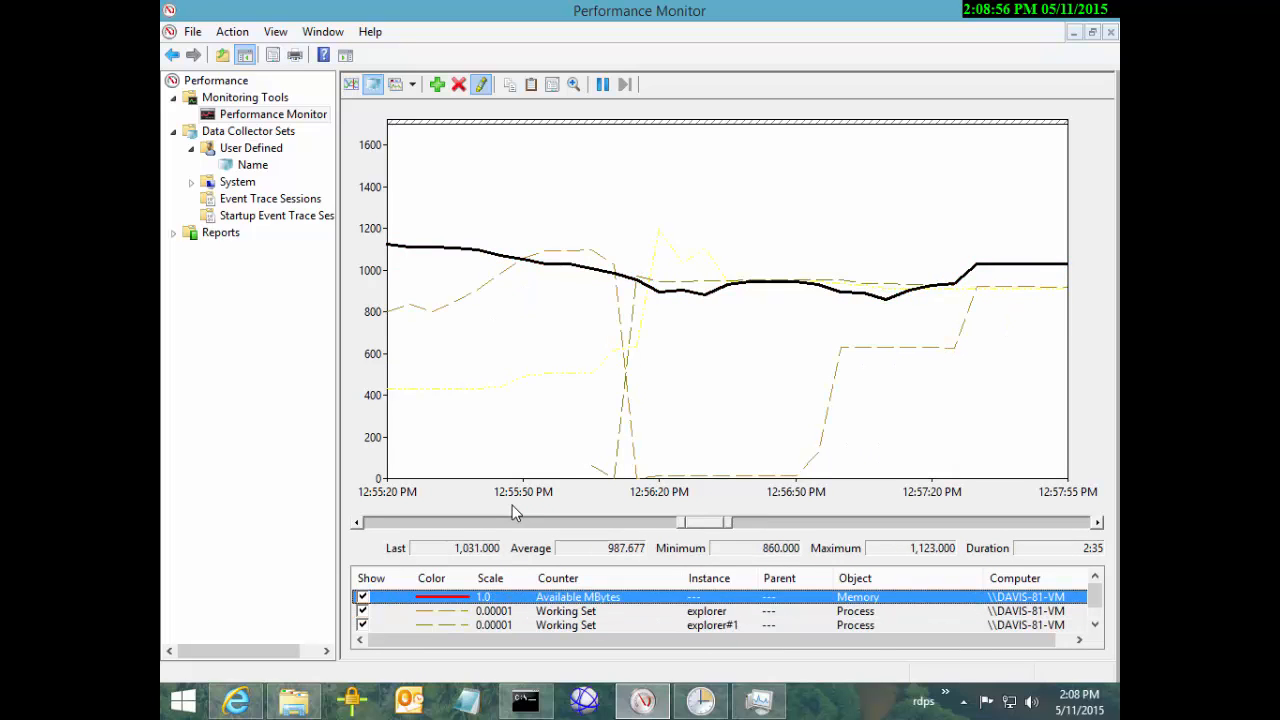
key(Down)
key(Down)
key(Down)
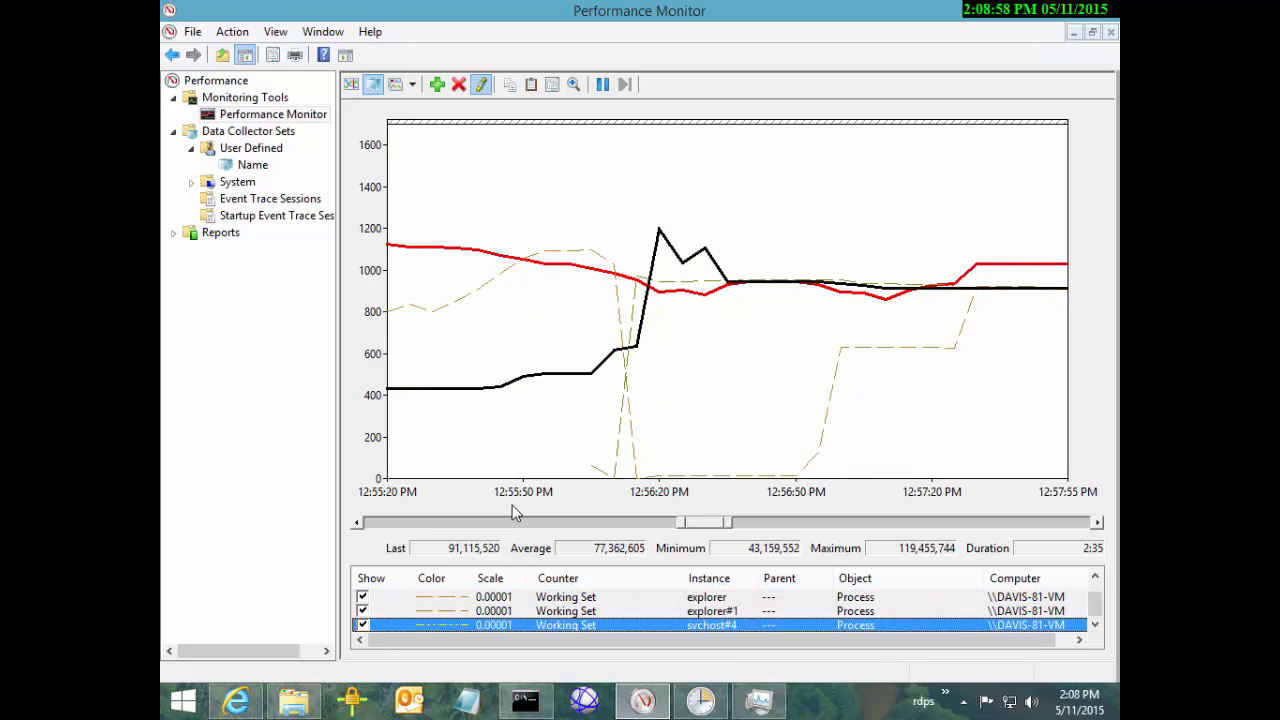
key(Up)
key(Up)
key(Up)
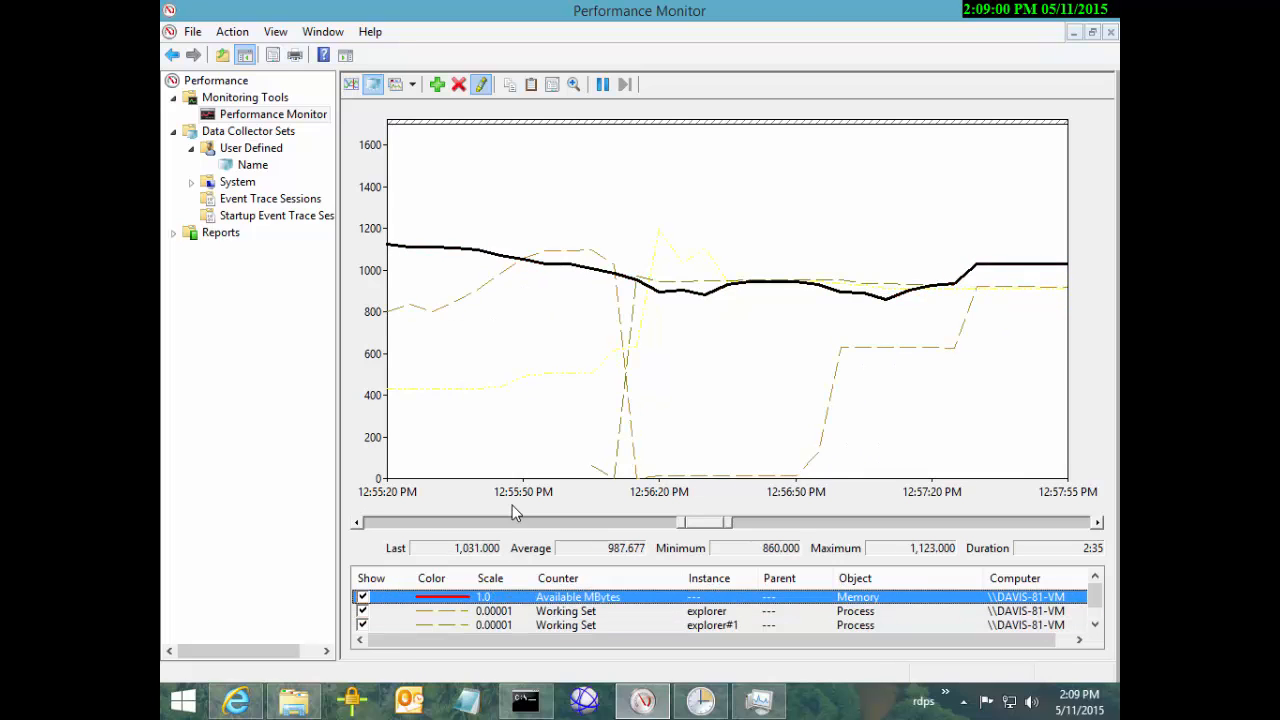
key(Down)
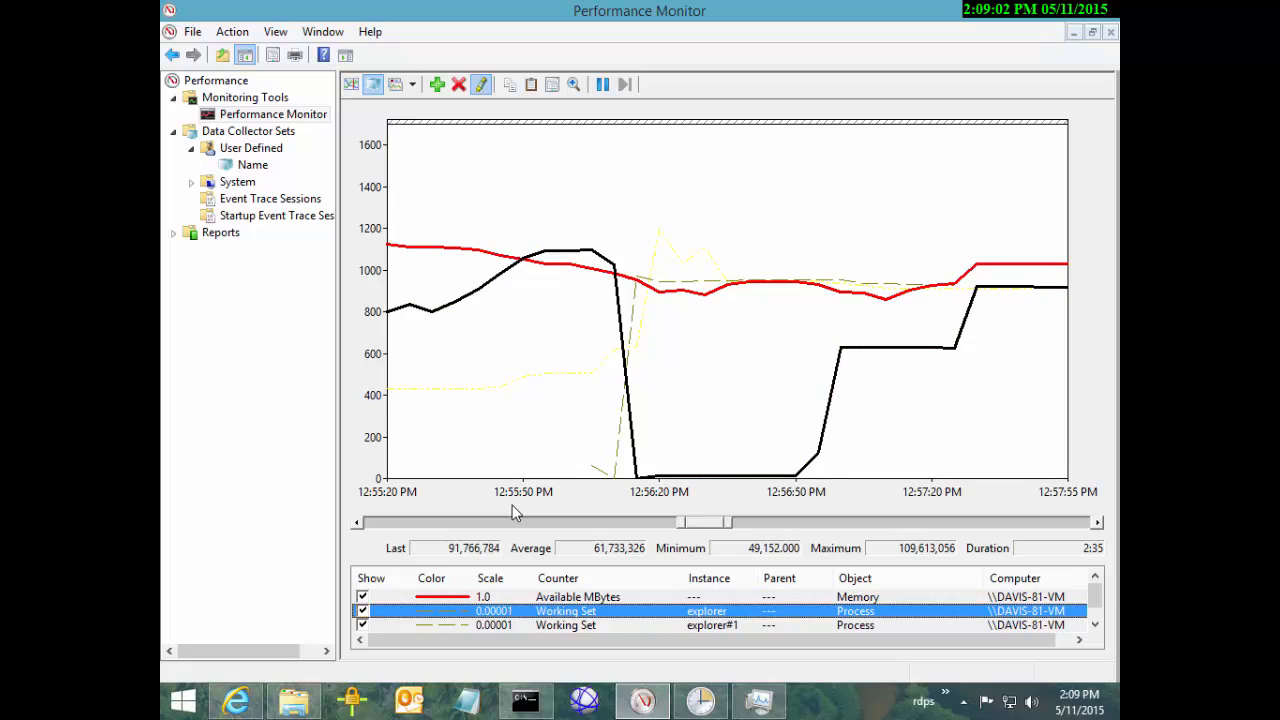
key(Up)
key(Down)
key(Up)
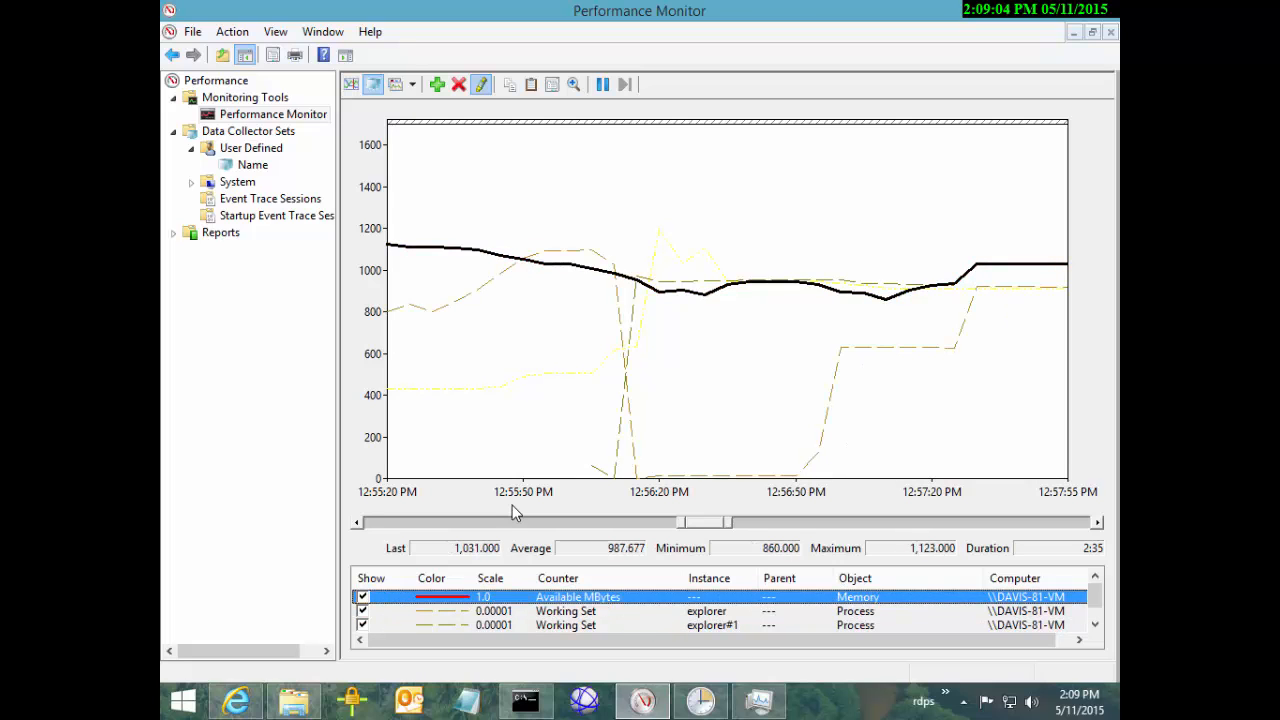
key(Down)
key(Down)
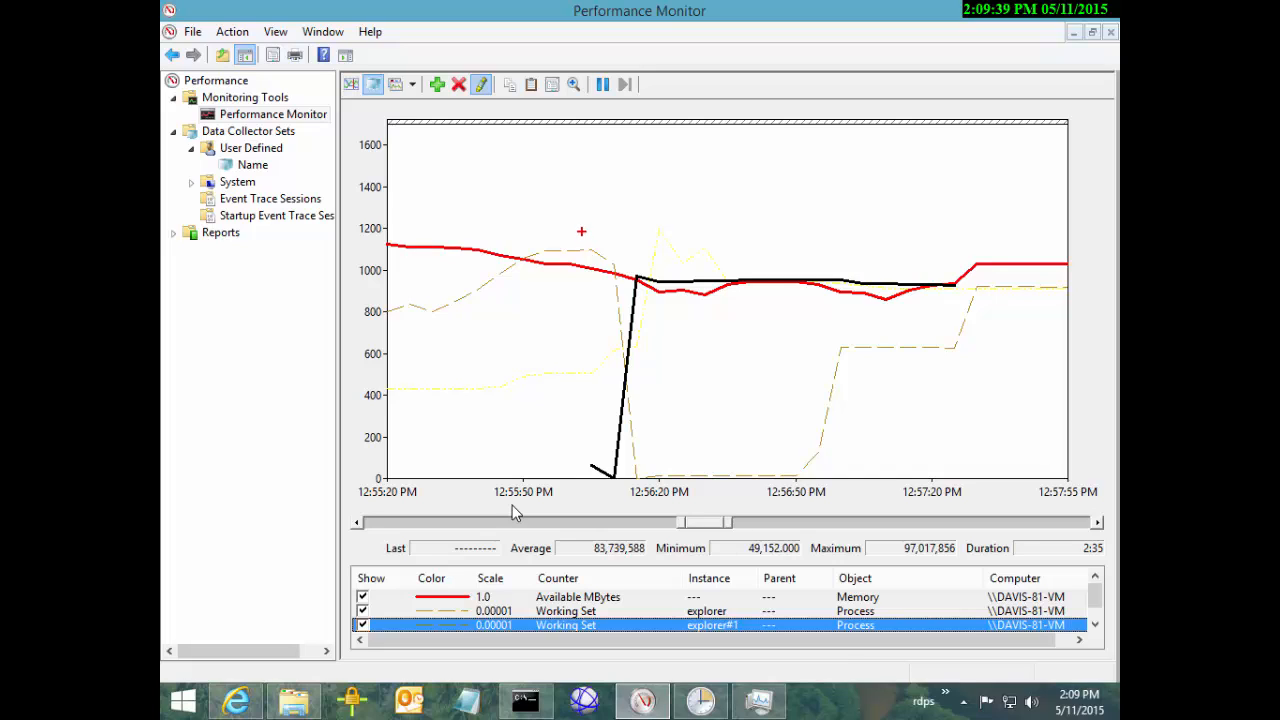
mouse_move(572, 211)
mouse_down()
mouse_move(690, 497)
mouse_move(673, 494)
mouse_up()
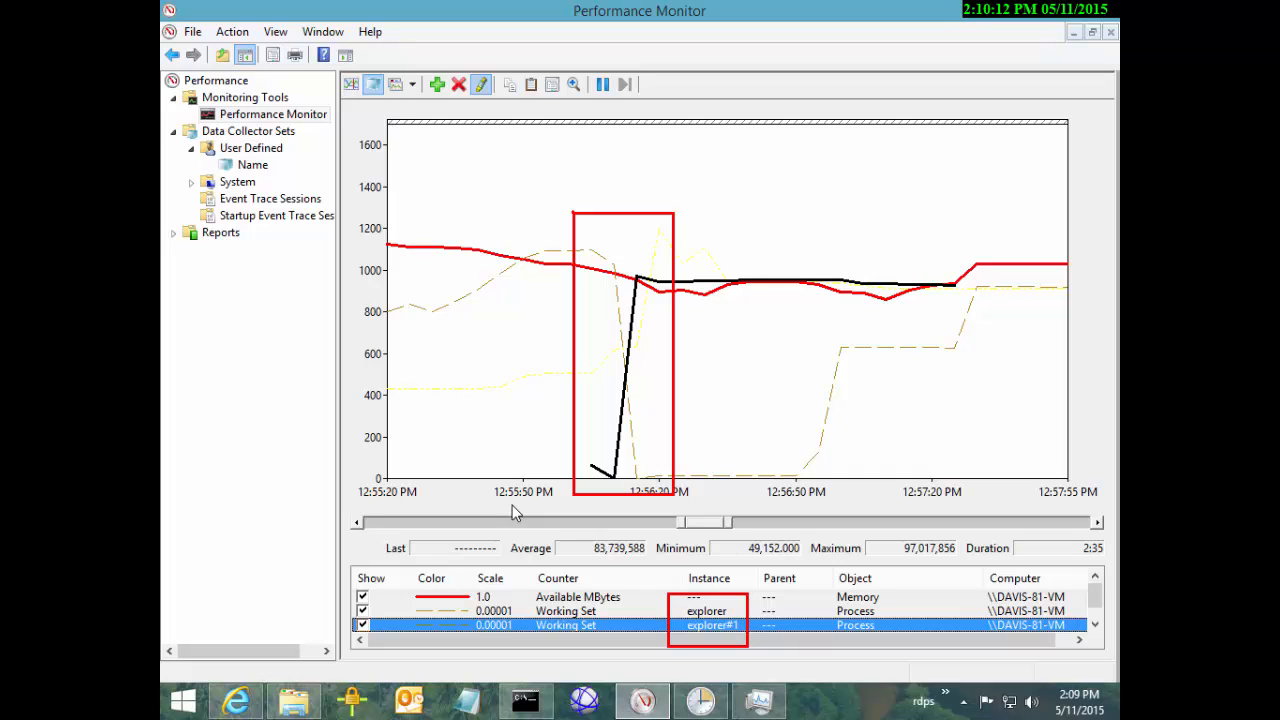
mouse_move(388, 317)
mouse_down()
mouse_move(575, 243)
mouse_move(631, 271)
mouse_move(612, 268)
mouse_move(643, 455)
mouse_up()
mouse_move(636, 270)
mouse_down()
mouse_move(672, 284)
mouse_move(876, 276)
mouse_up()
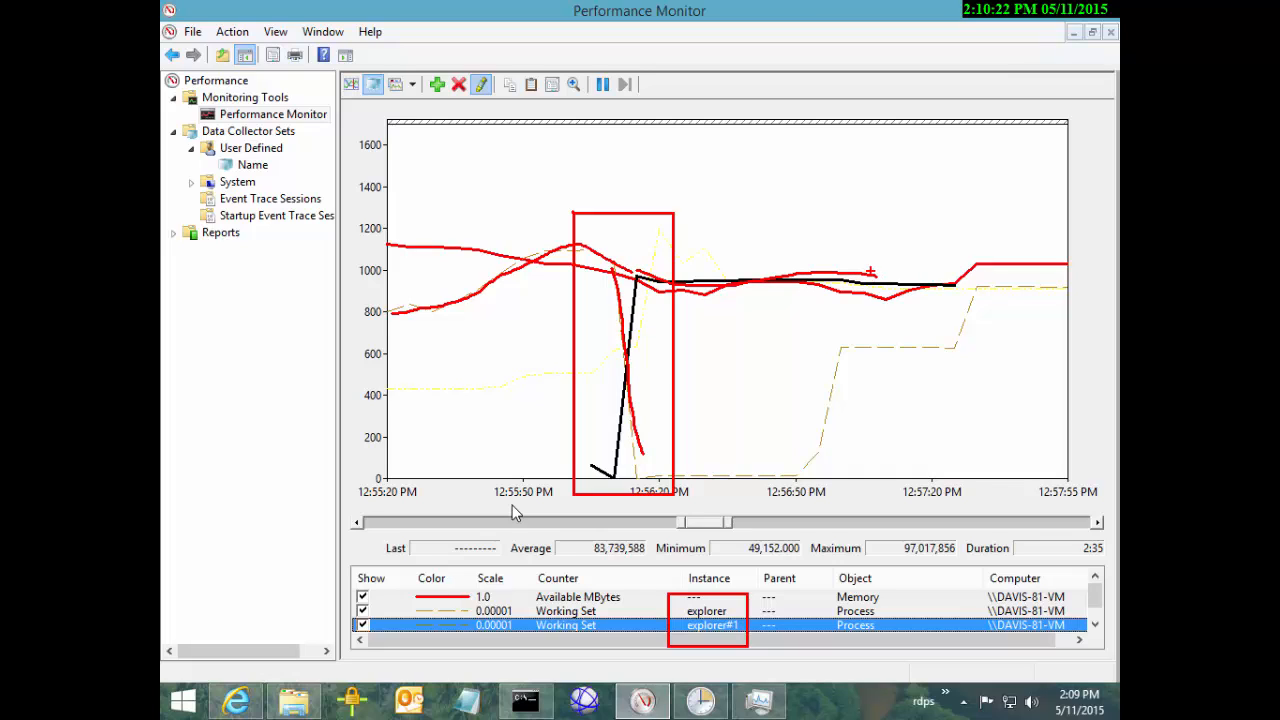
key(Escape)
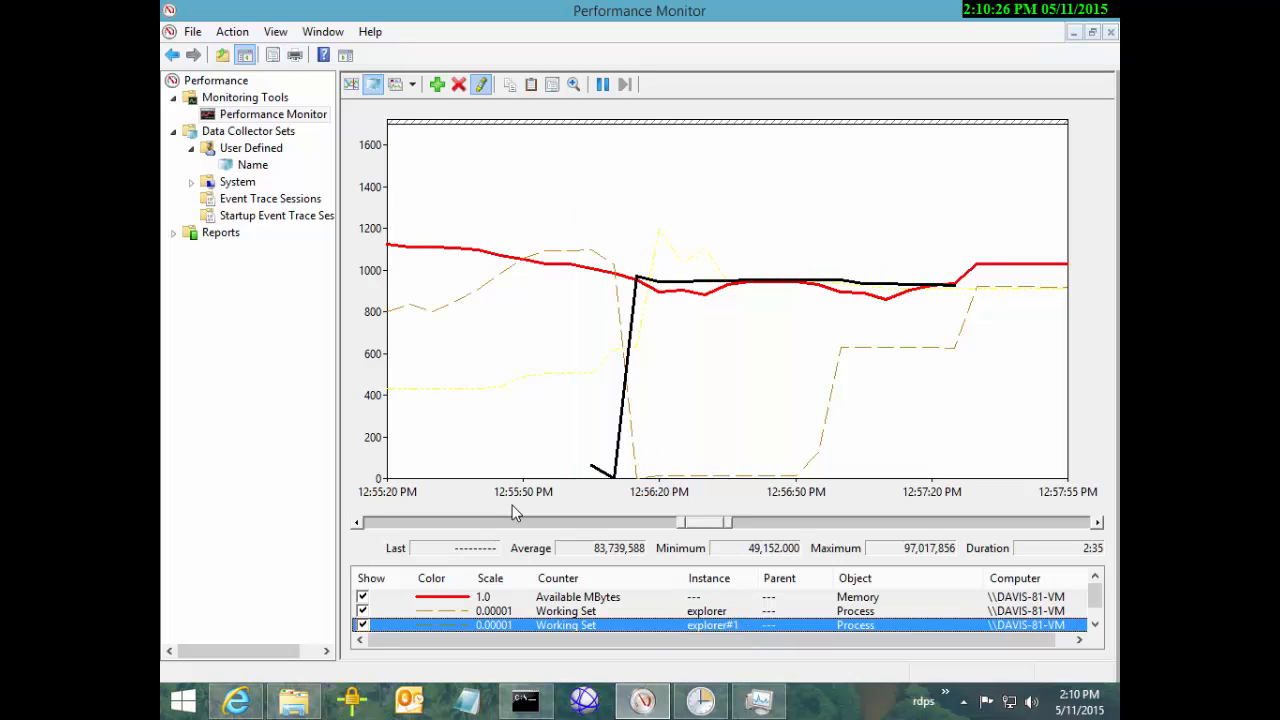
Select the explorer and explorer#1 Working Set counters and delete them, keeping svchost#4
click(512, 505)
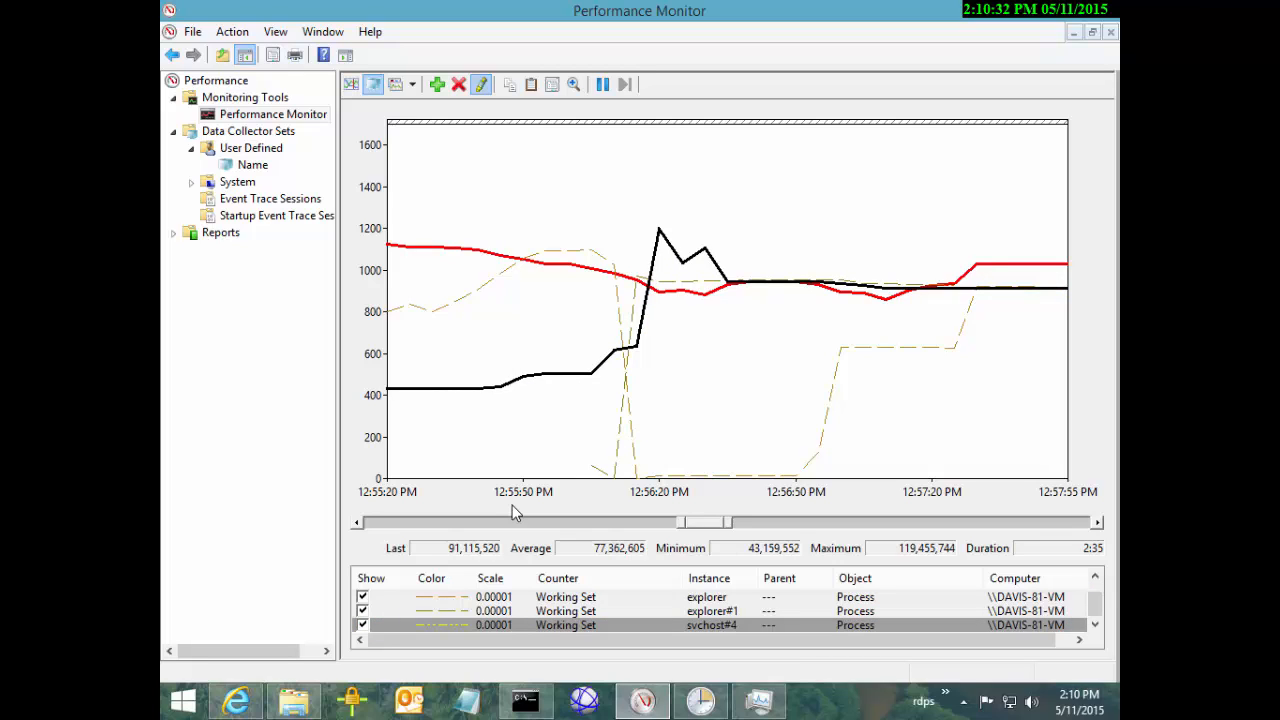
key(Up)
key(Up)
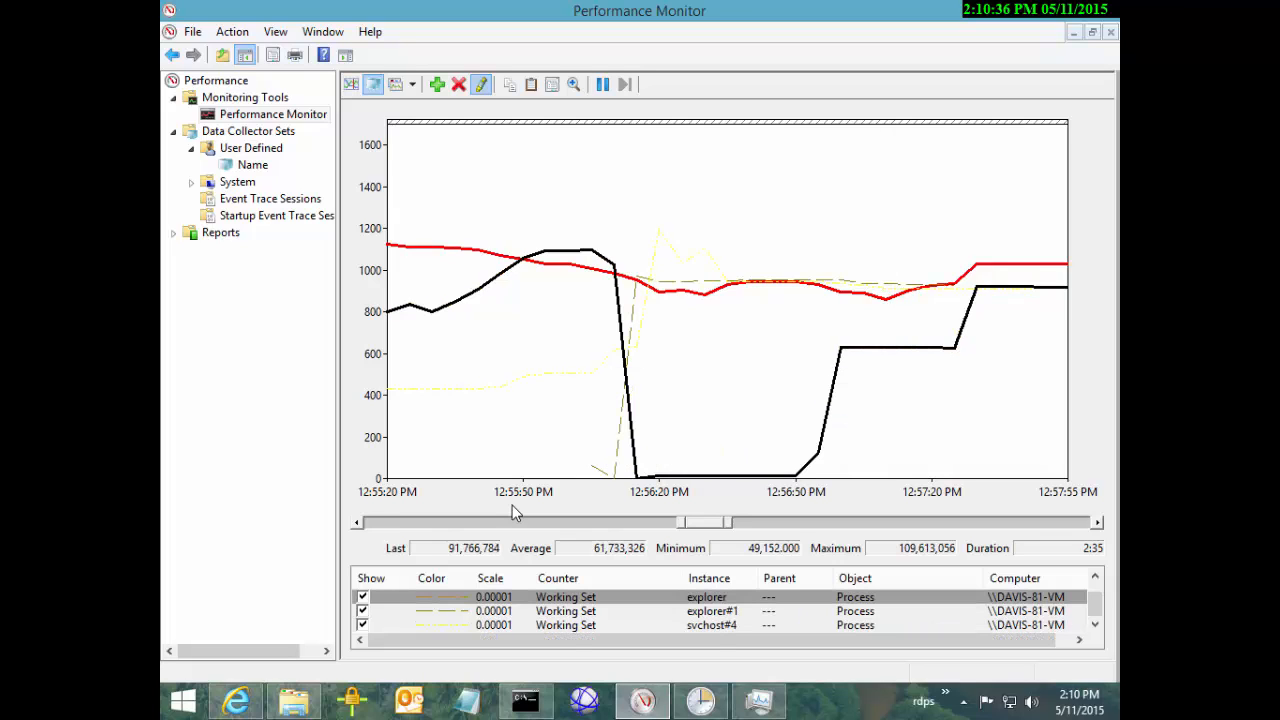
key(Down)
key(Down)
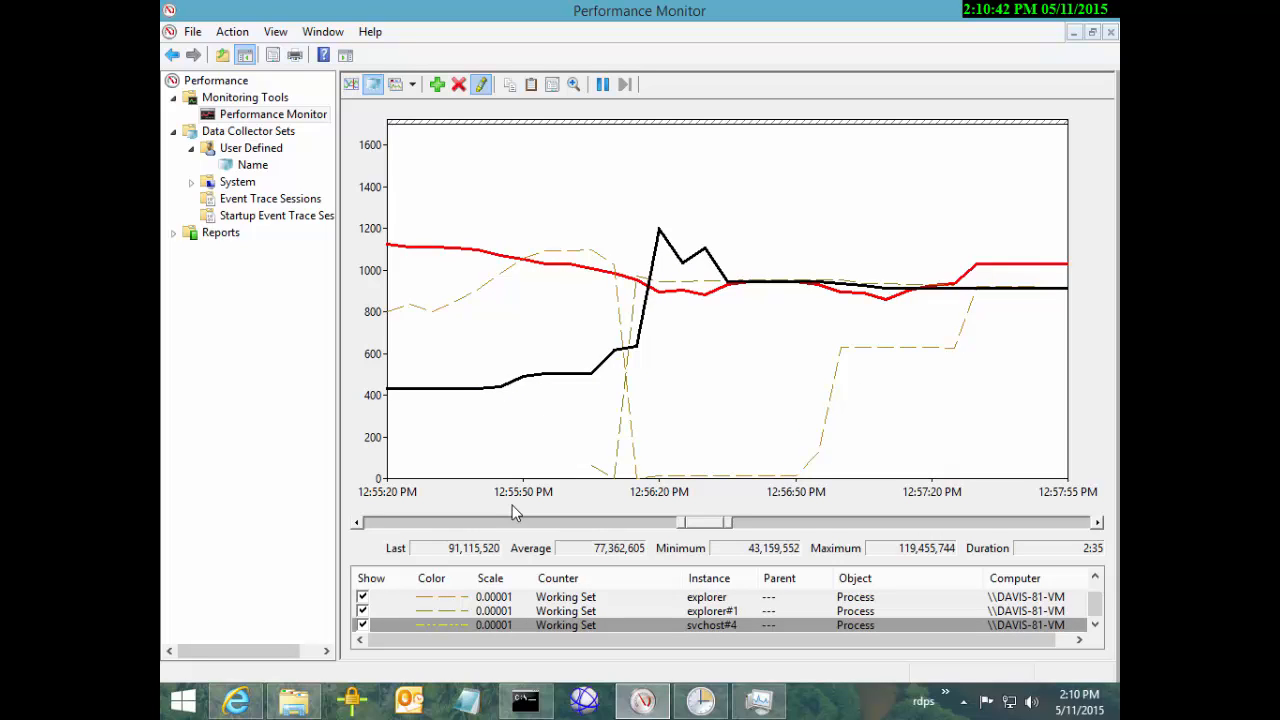
key(Up)
key(Up)
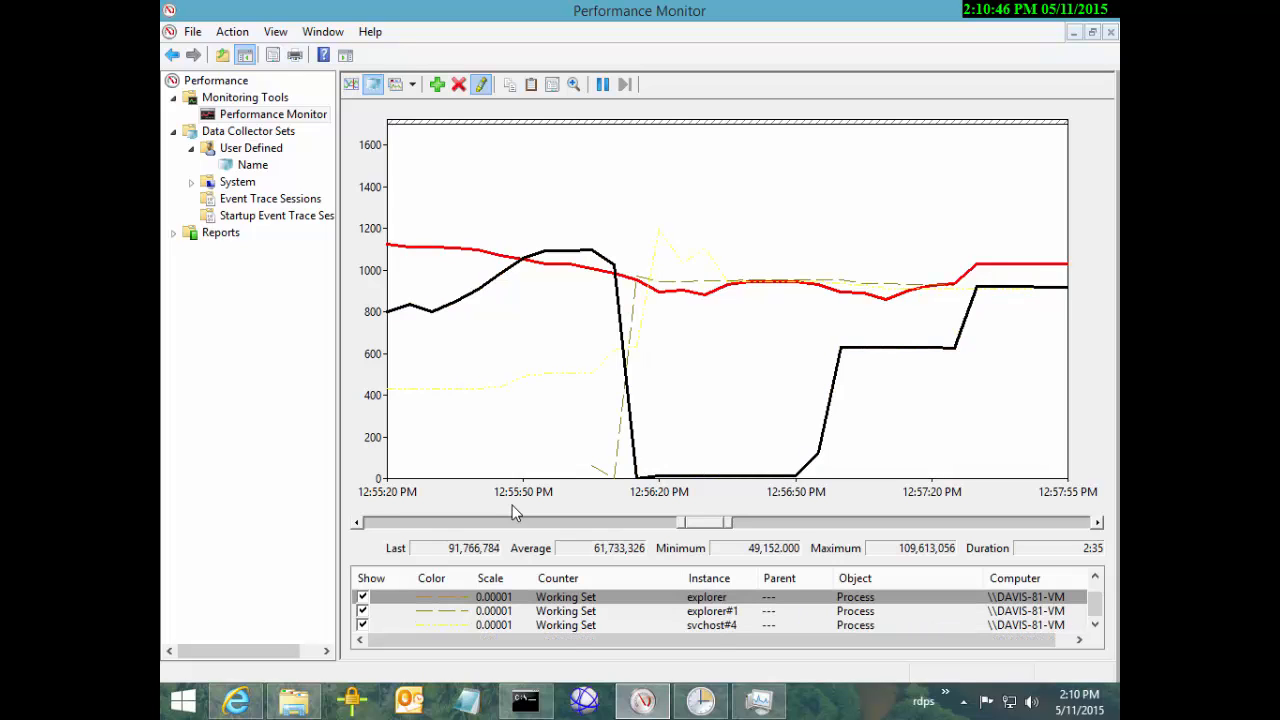
key(shift+Down)
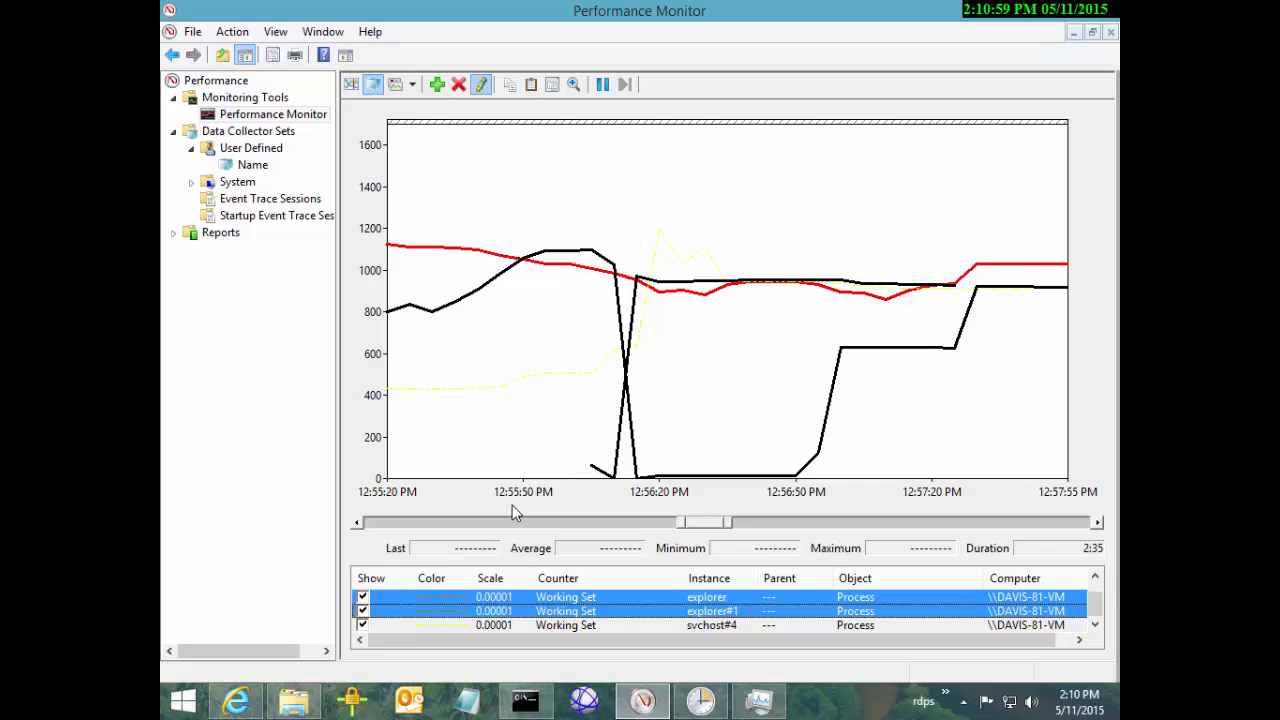
key(Delete)
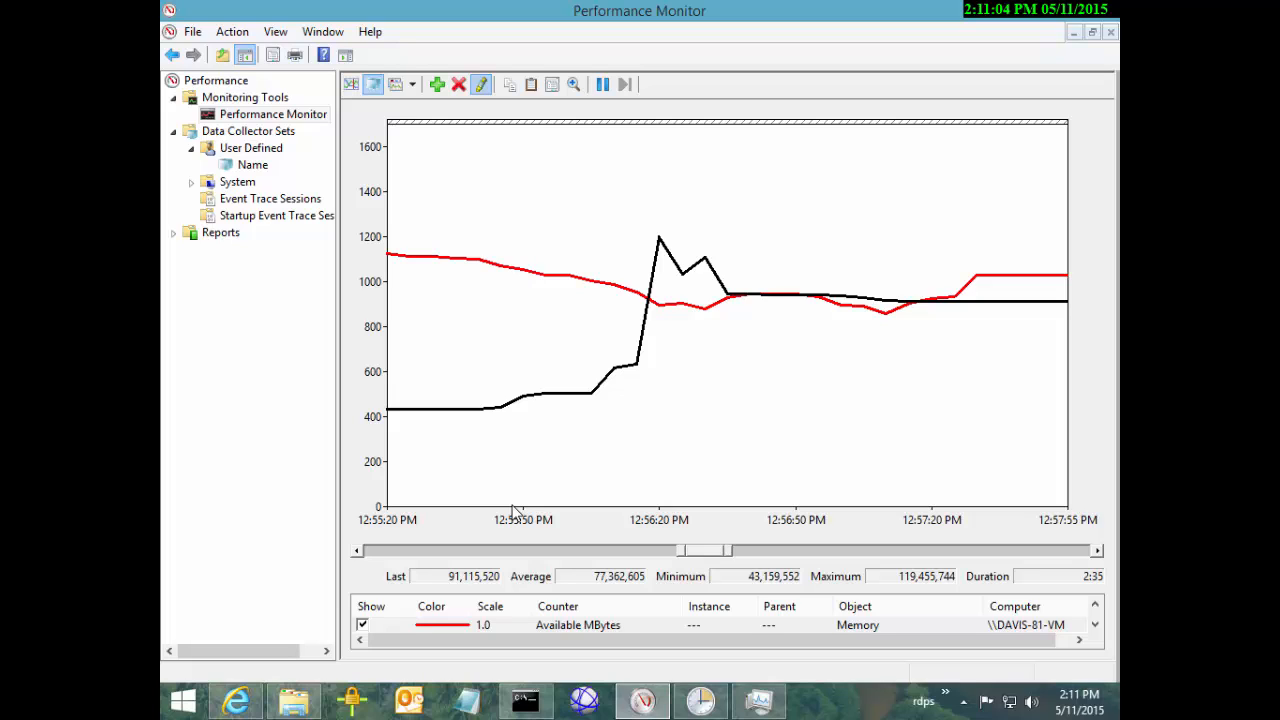
Mark a time span ending near 12:56:20 PM, highlighting the Available MBytes and svchost#4 lines in turn
drag(647, 315, 402, 315)
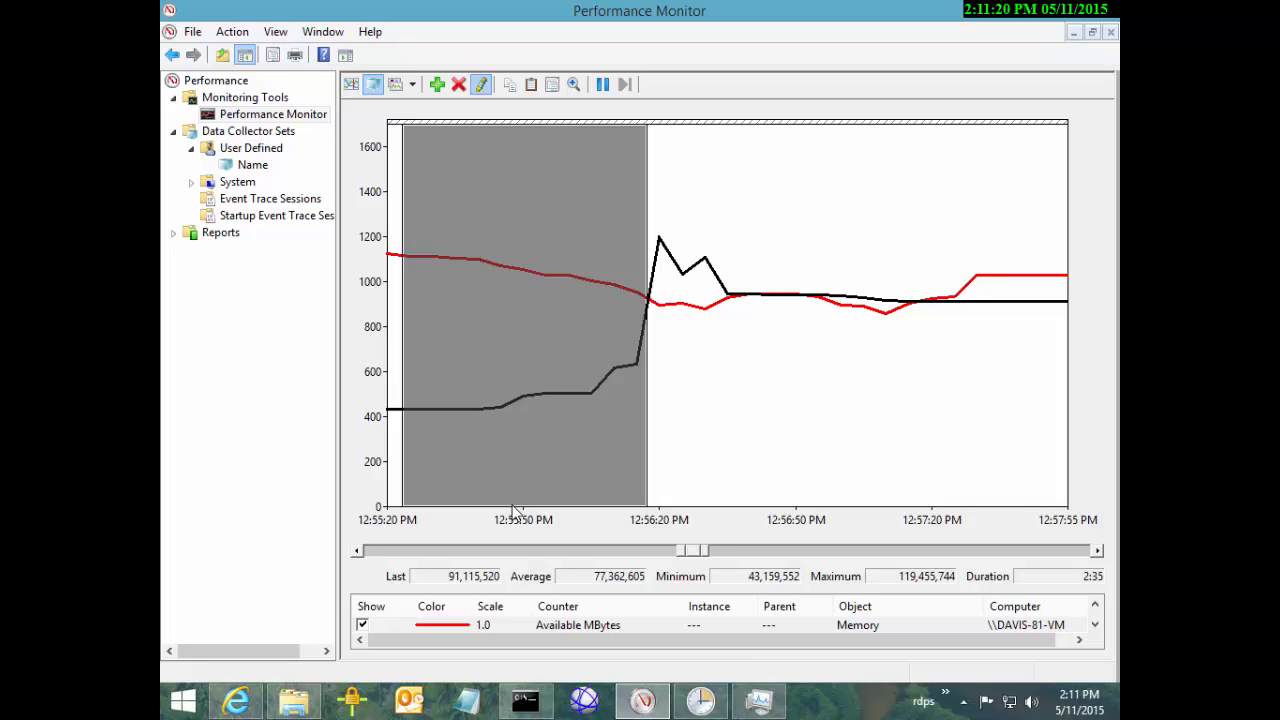
key(Up)
key(Down)
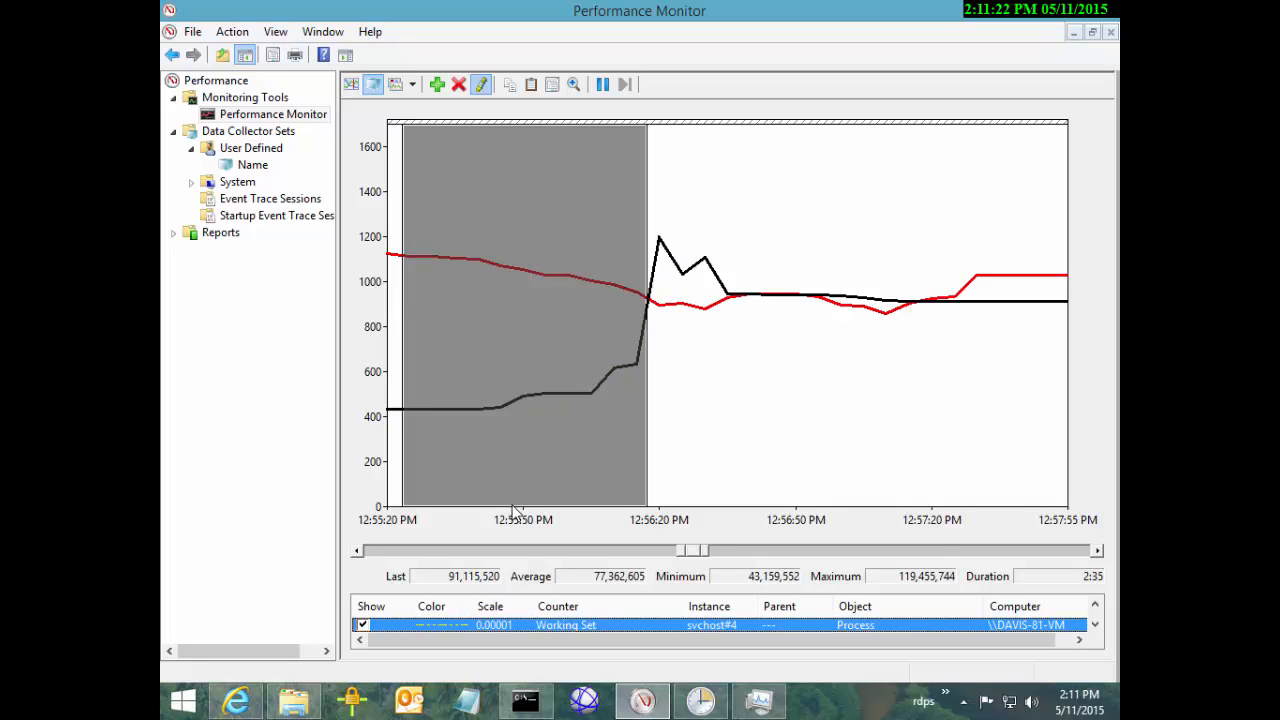
key(Up)
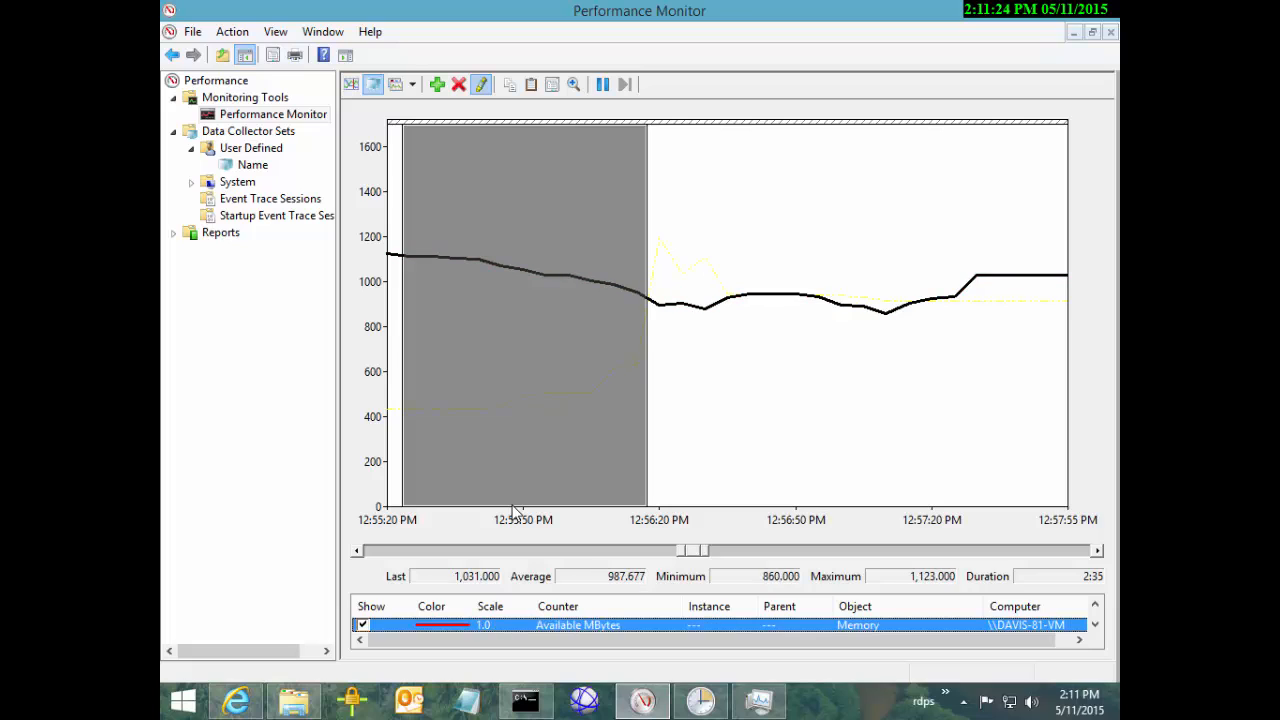
key(Down)
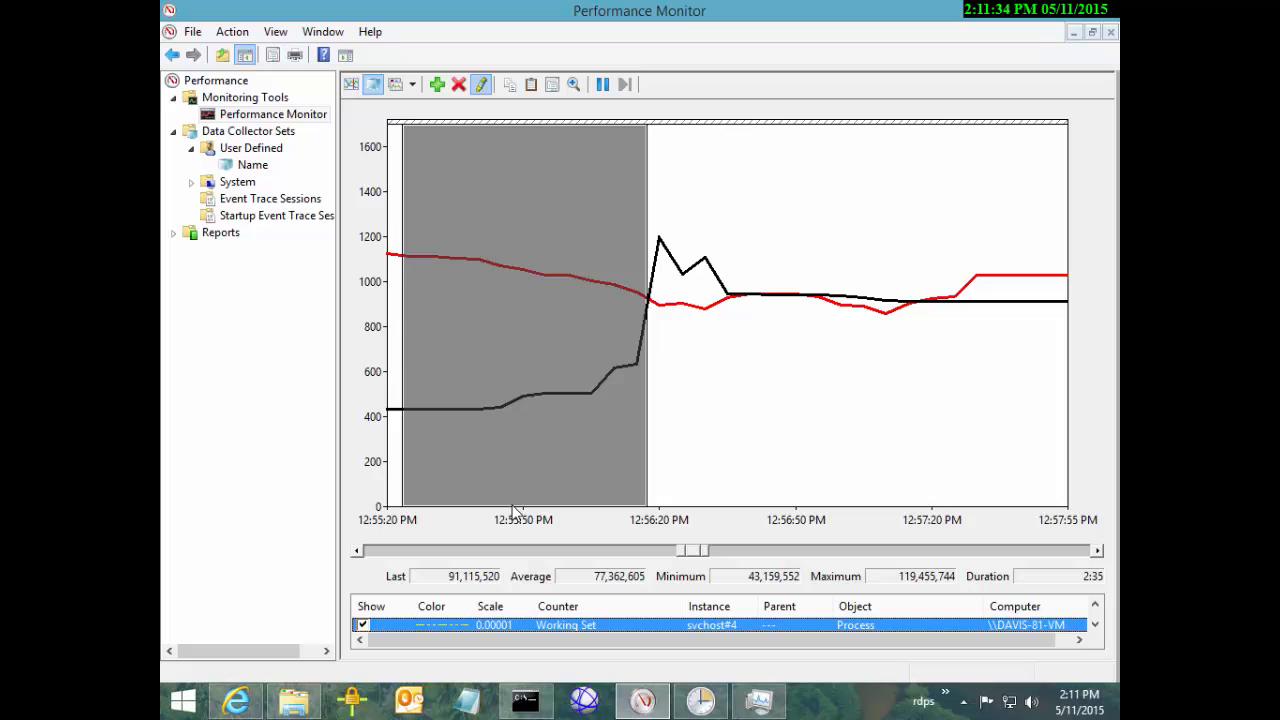
Zoom the graph to the full 12:34:50 PM–1:21:26 PM time range
double_click(694, 551)
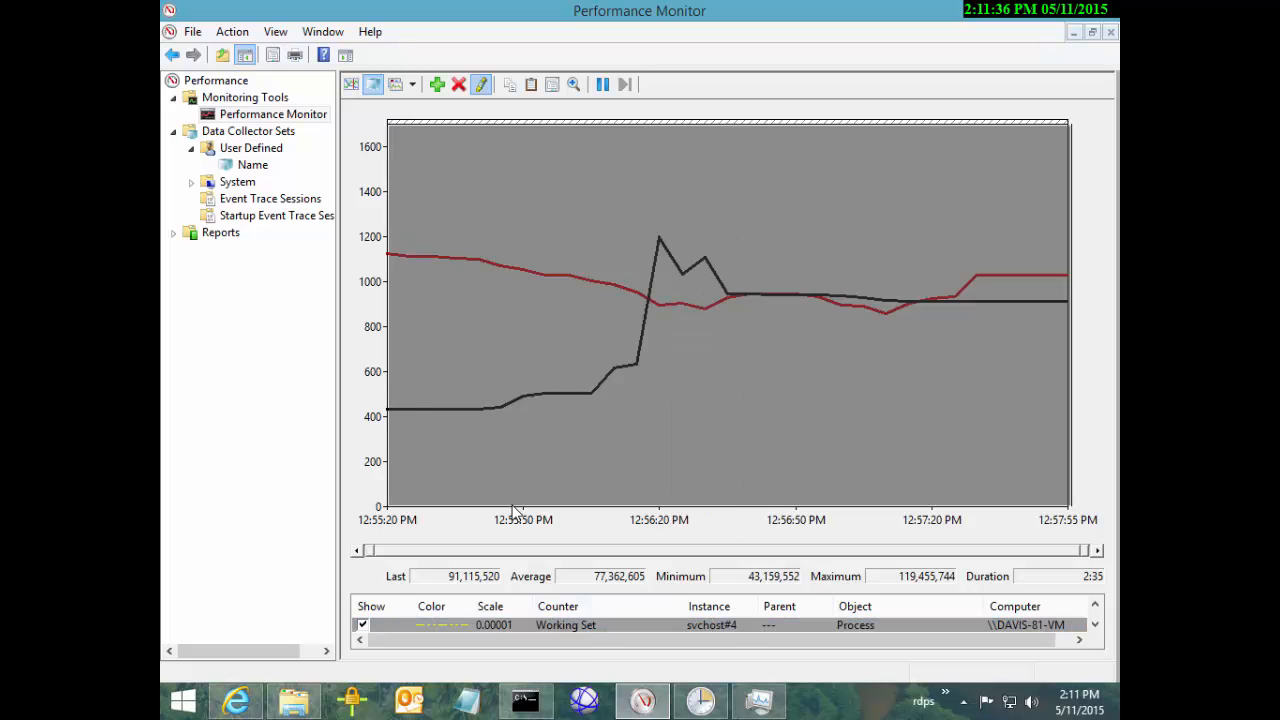
right_click(695, 303)
key(Up)
key(Return)
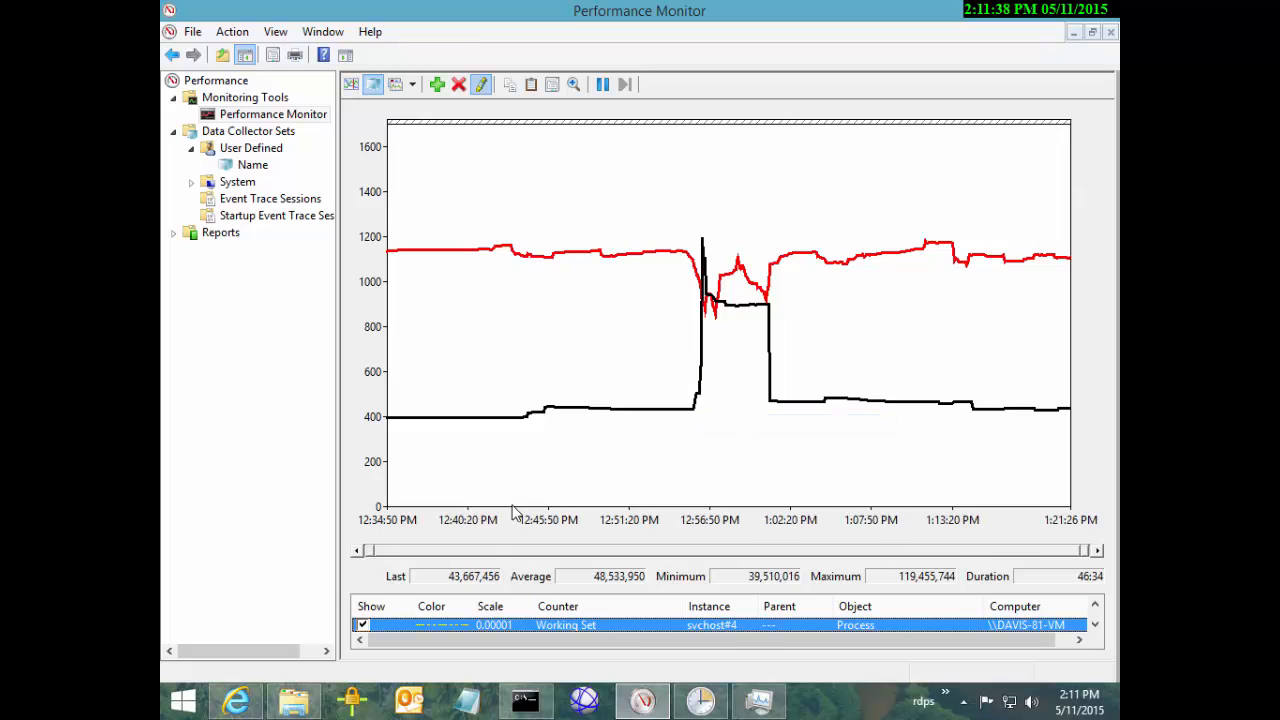